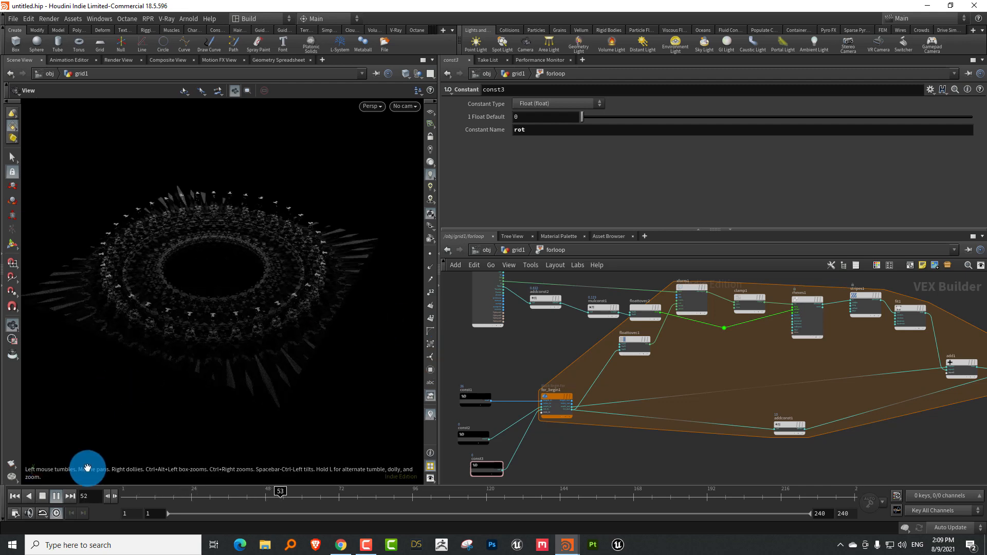
# Step: Play and stop the finished pattern animation, then view the ring pattern from a higher angle
pyautogui.click(43, 496)
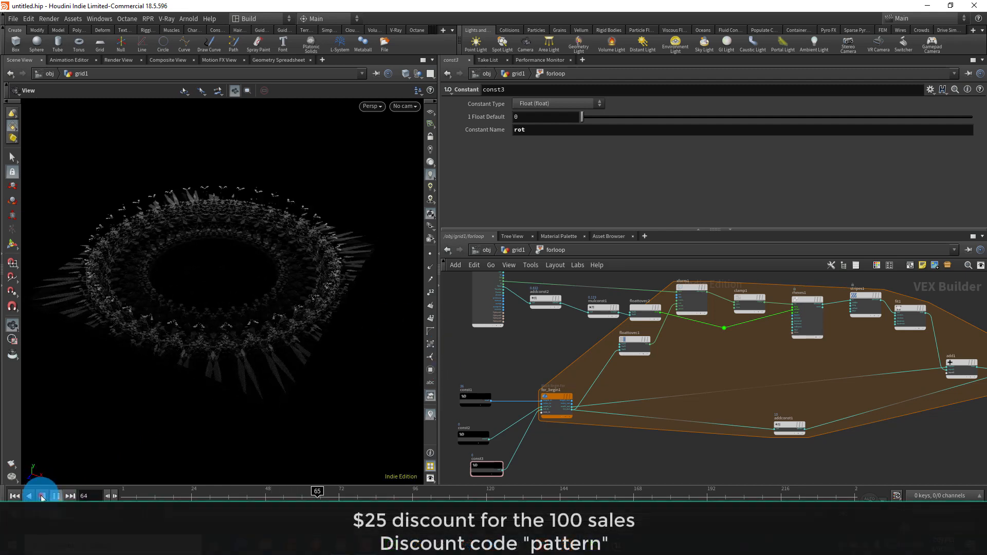
pyautogui.click(43, 496)
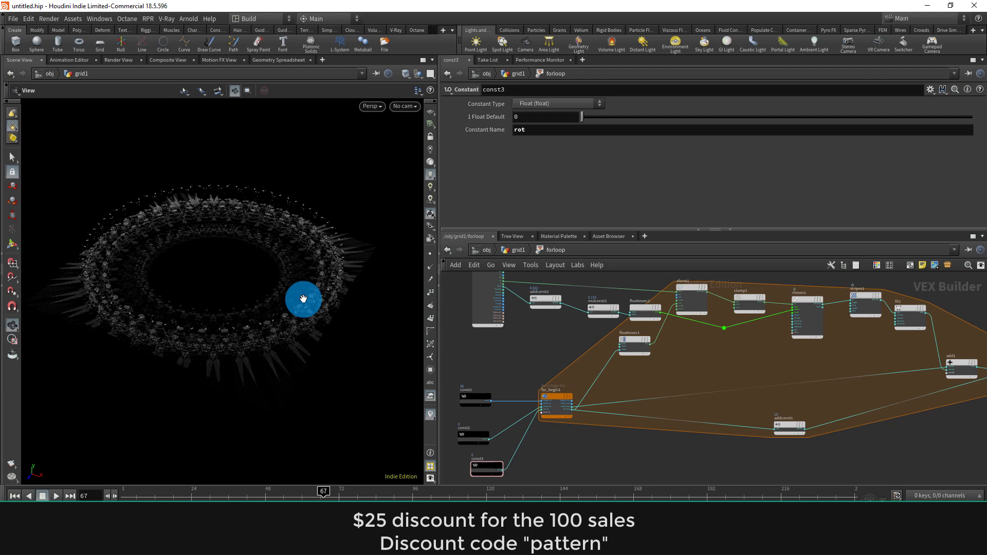
pyautogui.click(57, 495)
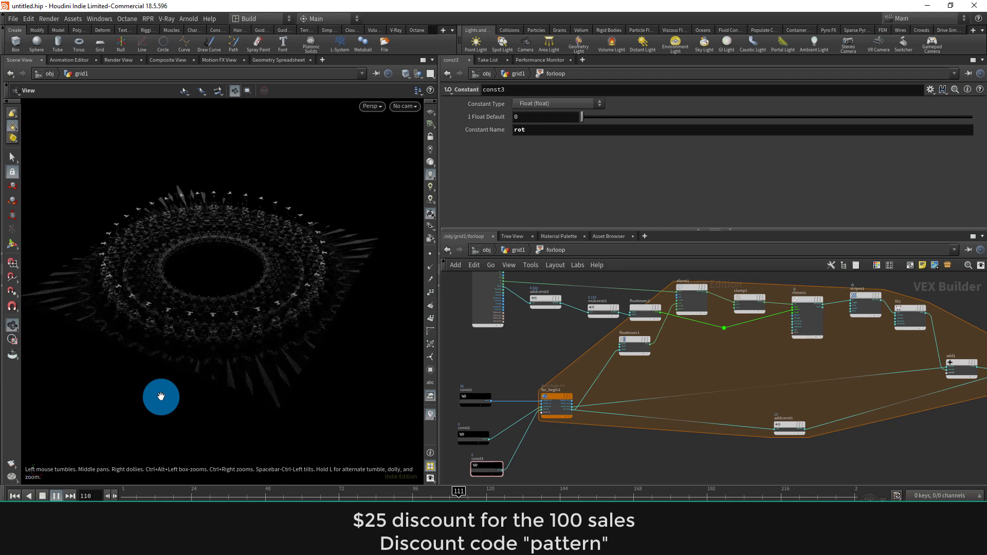
pyautogui.click(47, 494)
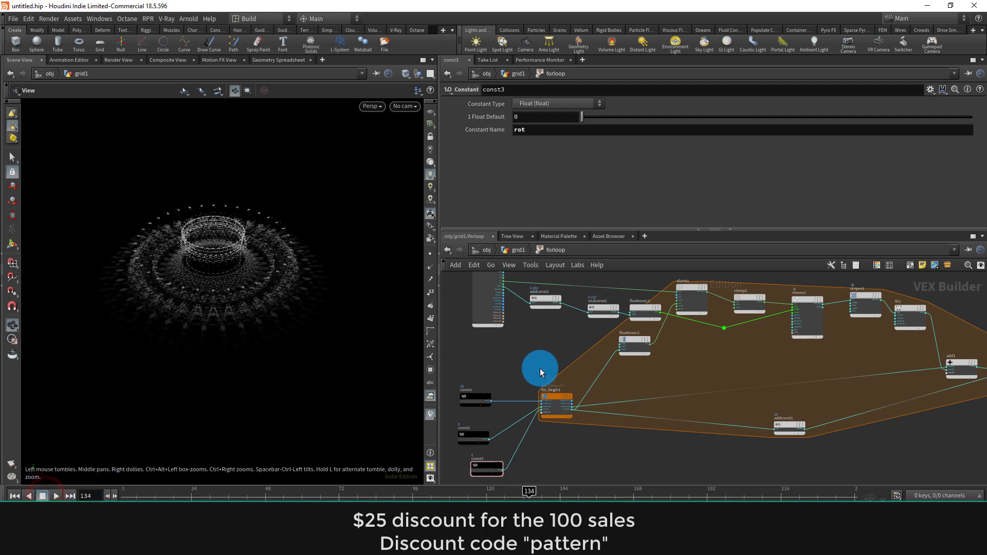
pyautogui.moveTo(527, 346); pyautogui.dragTo(524, 371, button='middle')
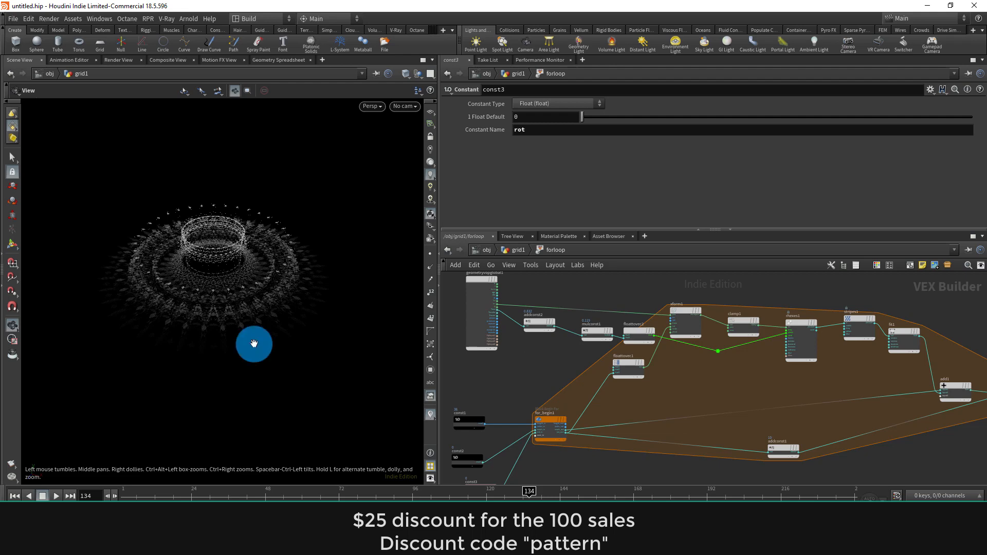
pyautogui.moveTo(248, 282); pyautogui.dragTo(288, 341)
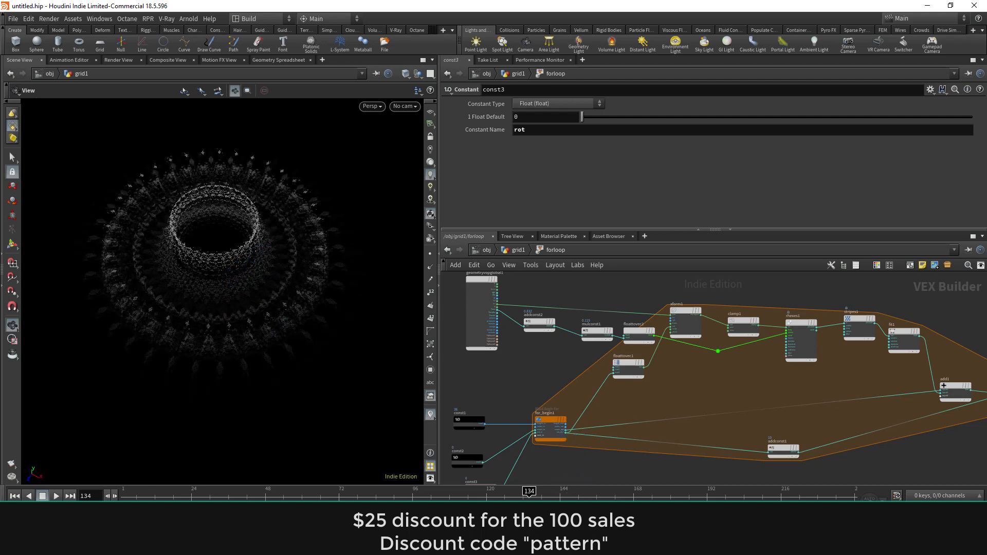
# Step: Switch to the empty Houdini scene and add a Grid object to it
pyautogui.click(568, 545)
pyautogui.click(620, 514)
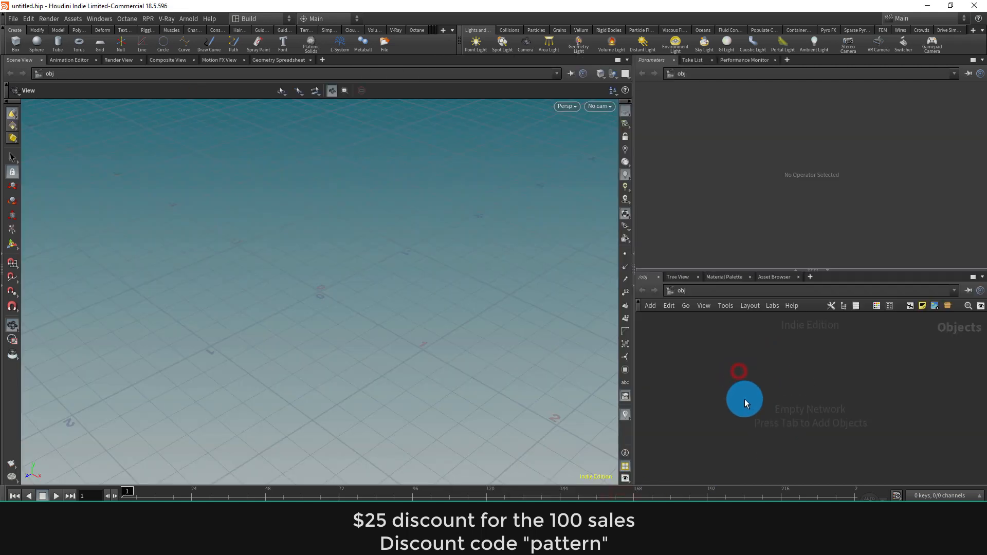
pyautogui.press('Tab')
pyautogui.write('gri')
pyautogui.press('Return')
pyautogui.click(744, 399)
# Step: Set the grid's size to 1 by 1 with 512 rows and 512 columns
pyautogui.moveTo(723, 144); pyautogui.dragTo(659, 155)
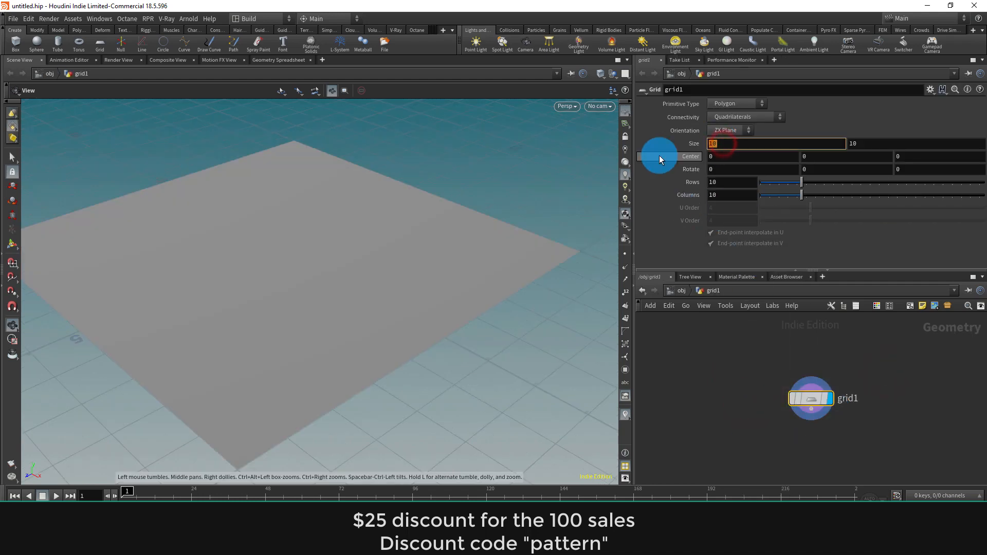
pyautogui.write('1')
pyautogui.press('Tab')
pyautogui.write('1')
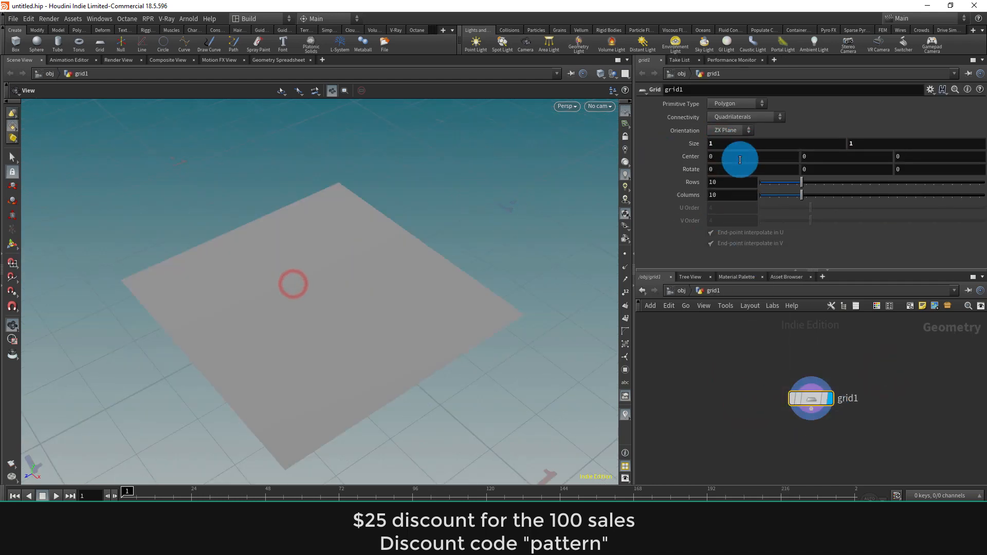
pyautogui.moveTo(727, 182); pyautogui.dragTo(664, 193)
pyautogui.write('512')
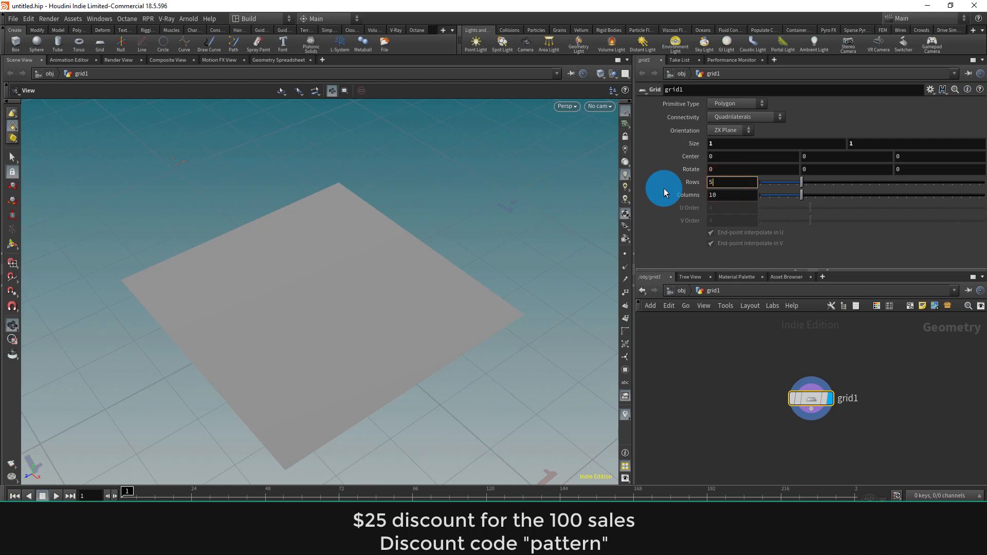
pyautogui.press('Tab')
pyautogui.write('512')
pyautogui.press('Return')
pyautogui.click(417, 309)
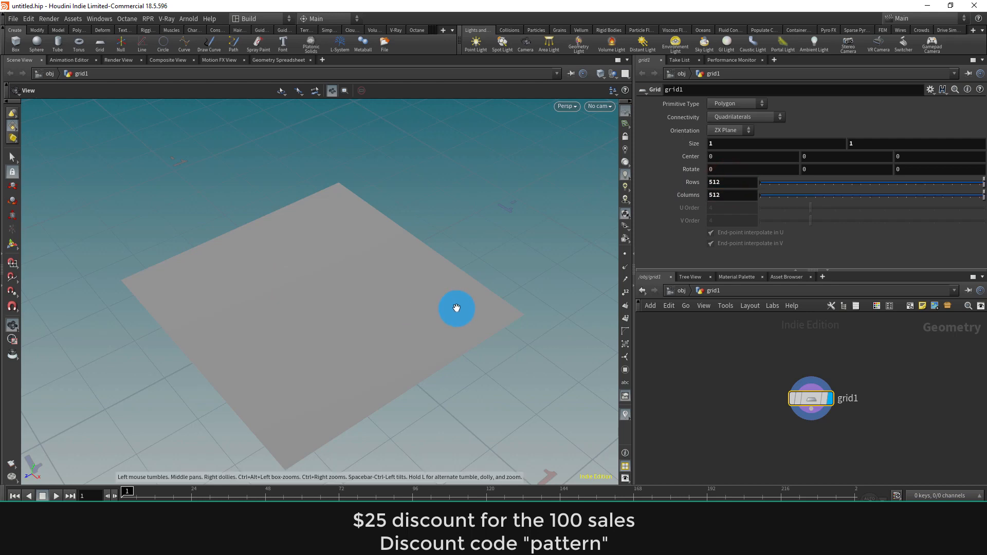
pyautogui.moveTo(408, 311)
pyautogui.mouseDown()
pyautogui.moveTo(377, 324)
pyautogui.moveTo(362, 278)
pyautogui.moveTo(329, 280)
pyautogui.moveTo(348, 261)
pyautogui.mouseUp()
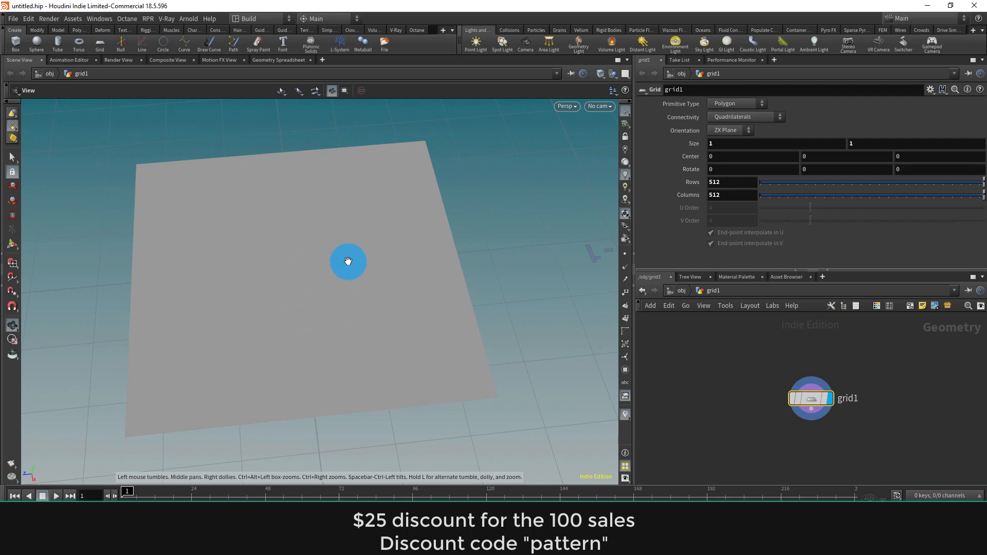
# Step: Show the grid in wireframe to examine its mesh density
pyautogui.hotkey('shift', 'w')
pyautogui.moveTo(180, 426)
pyautogui.mouseDown(button='right')
pyautogui.moveTo(381, 330)
pyautogui.moveTo(253, 396)
pyautogui.moveTo(255, 467)
pyautogui.mouseUp(button='right')
pyautogui.moveTo(273, 416); pyautogui.dragTo(316, 314, button='right')
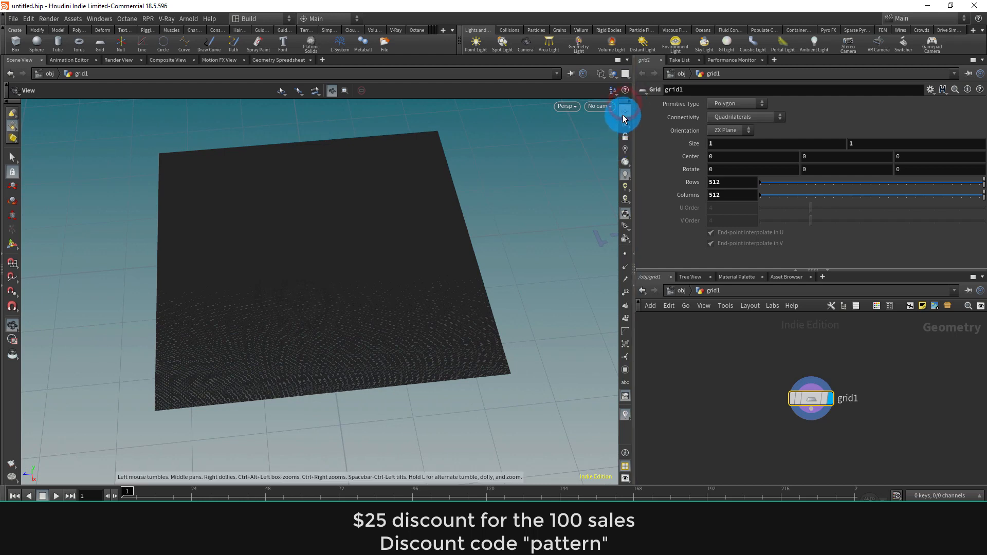
# Step: Hide the viewport's reference plane, change the viewport background to black and return the grid to shaded display
pyautogui.click(623, 117)
pyautogui.press('d')
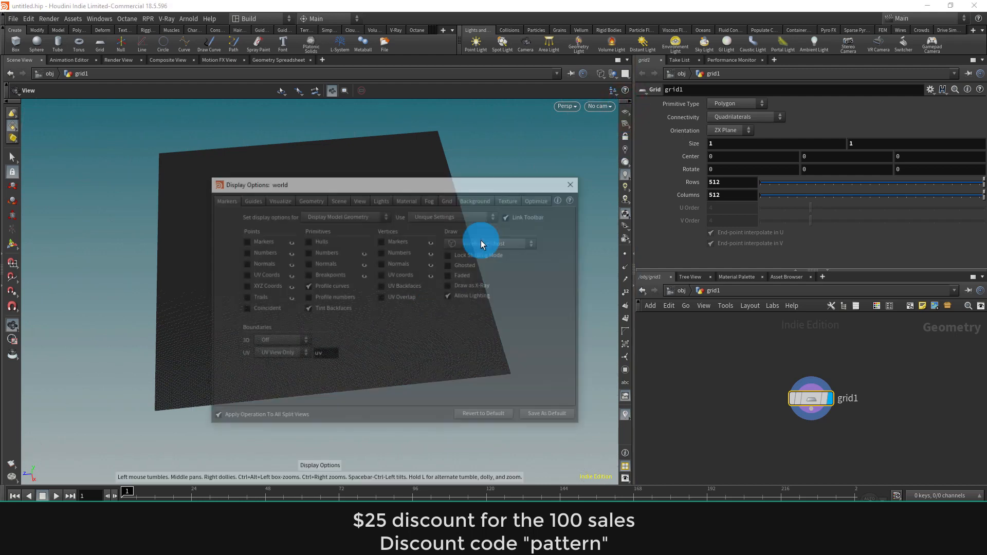
pyautogui.click(477, 199)
pyautogui.click(284, 236)
pyautogui.click(574, 183)
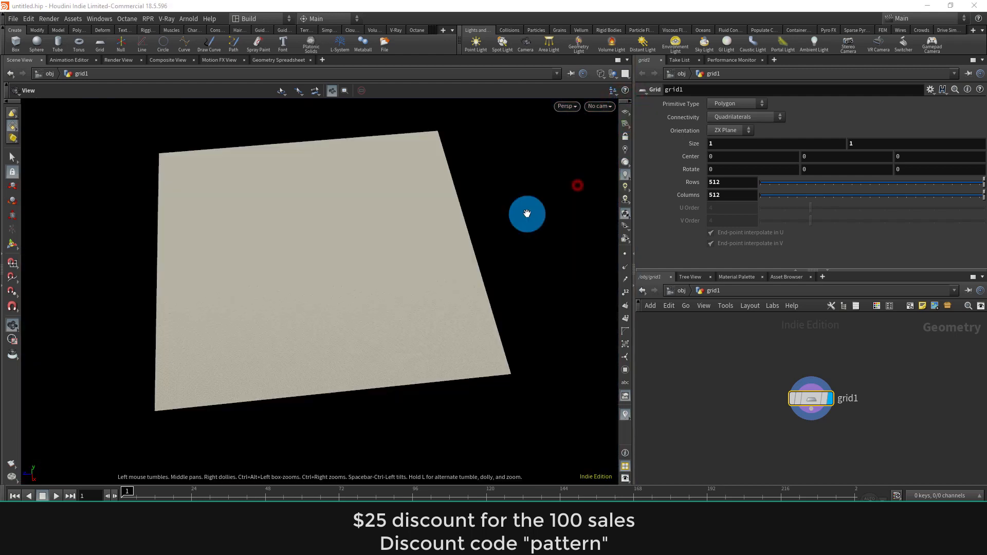
pyautogui.moveTo(343, 292); pyautogui.dragTo(450, 308)
pyautogui.hotkey('shift', 'w')
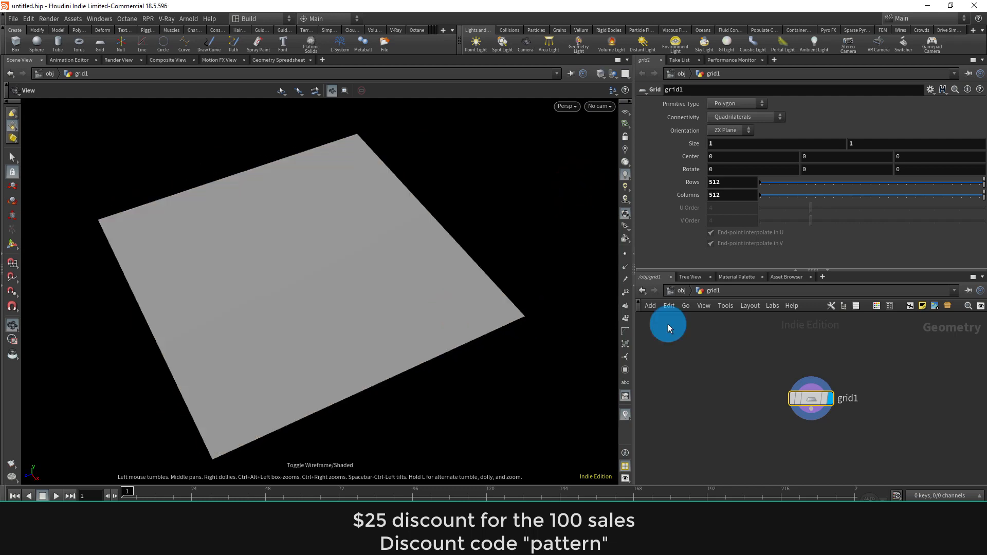
# Step: Add a UV Project node below the grid node, wire the grid into it and display its result
pyautogui.moveTo(793, 359); pyautogui.dragTo(751, 337, button='middle')
pyautogui.moveTo(759, 339); pyautogui.dragTo(773, 325, button='right')
pyautogui.moveTo(772, 270); pyautogui.dragTo(780, 194)
pyautogui.moveTo(846, 318); pyautogui.dragTo(854, 305, button='right')
pyautogui.moveTo(758, 427); pyautogui.dragTo(766, 387, button='middle')
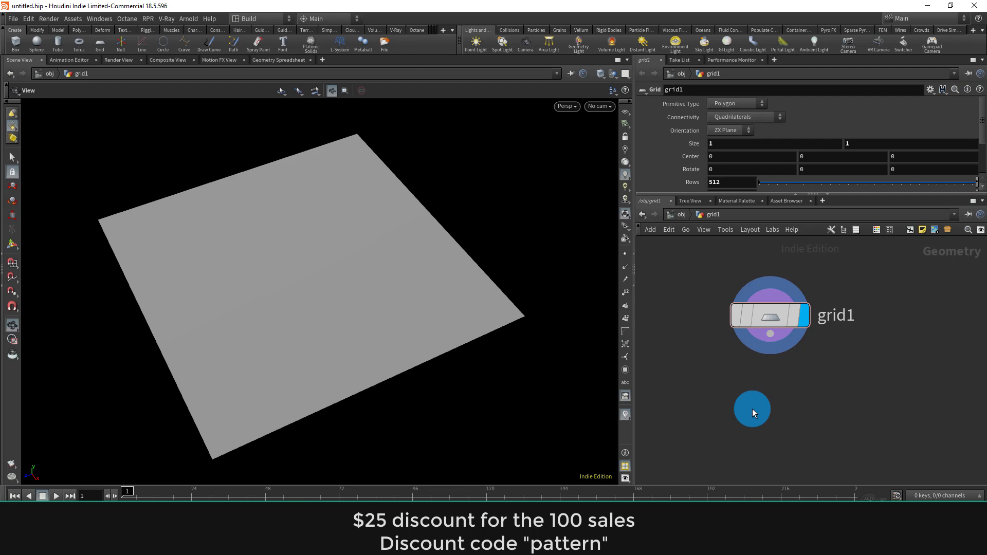
pyautogui.press('Tab')
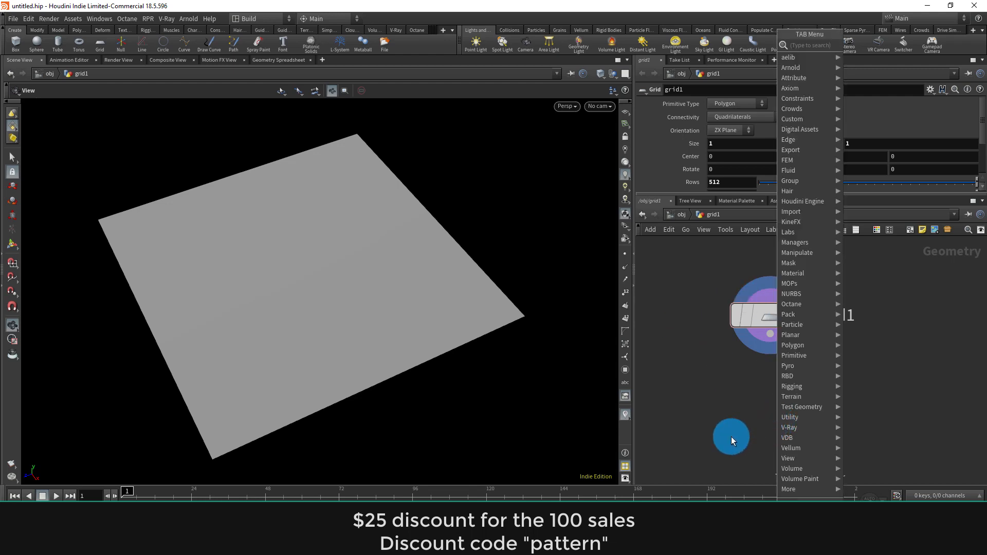
pyautogui.click(720, 423)
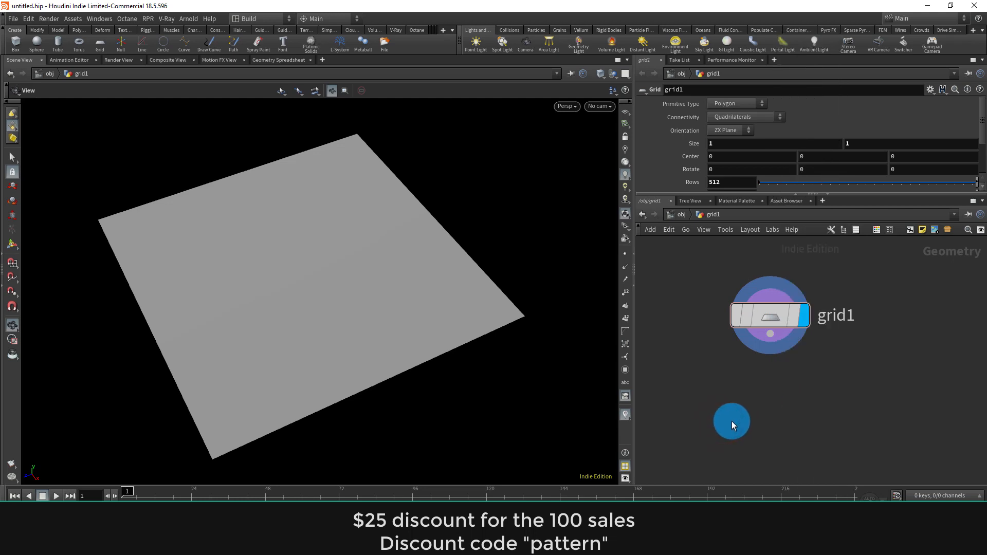
pyautogui.press('Return')
pyautogui.press('Tab')
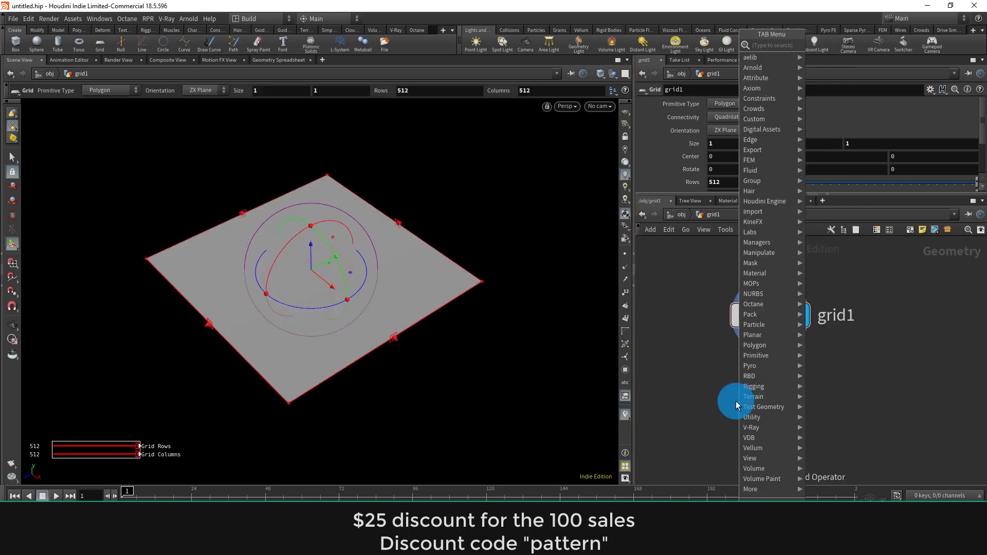
pyautogui.write('uvp')
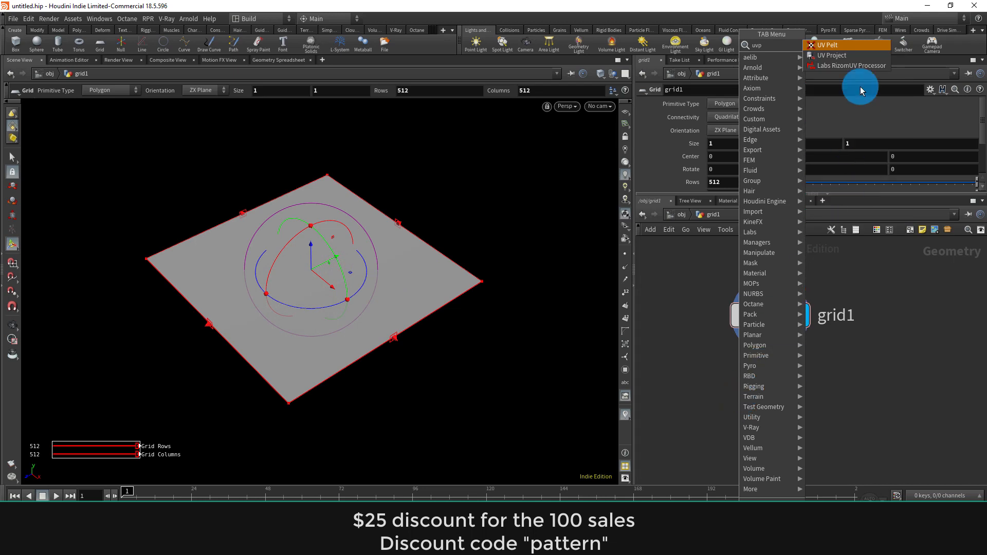
pyautogui.click(859, 56)
pyautogui.click(789, 425)
pyautogui.moveTo(777, 339); pyautogui.dragTo(788, 407)
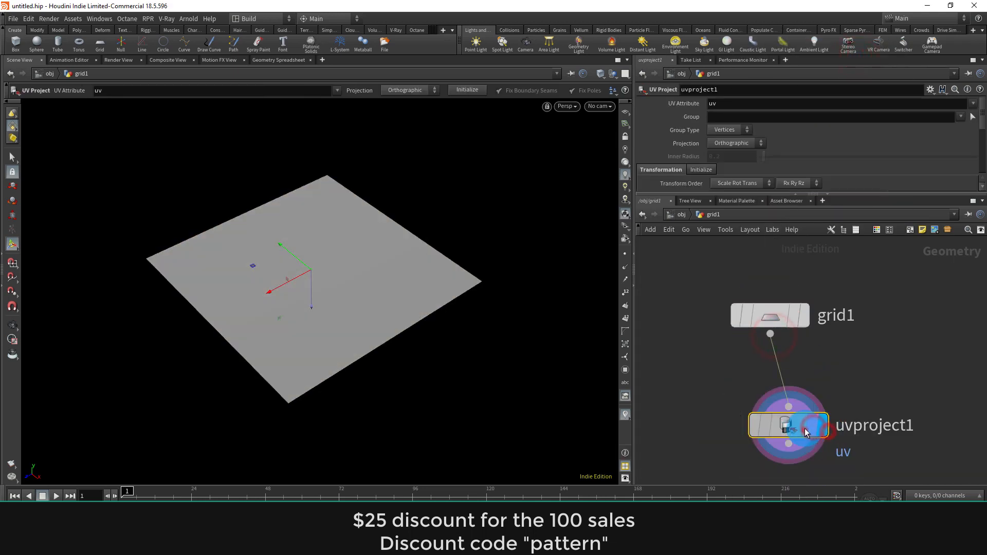
# Step: Set the UV Project node's group type to Points and initialize its projection to fit the grid
pyautogui.moveTo(709, 195); pyautogui.dragTo(711, 297)
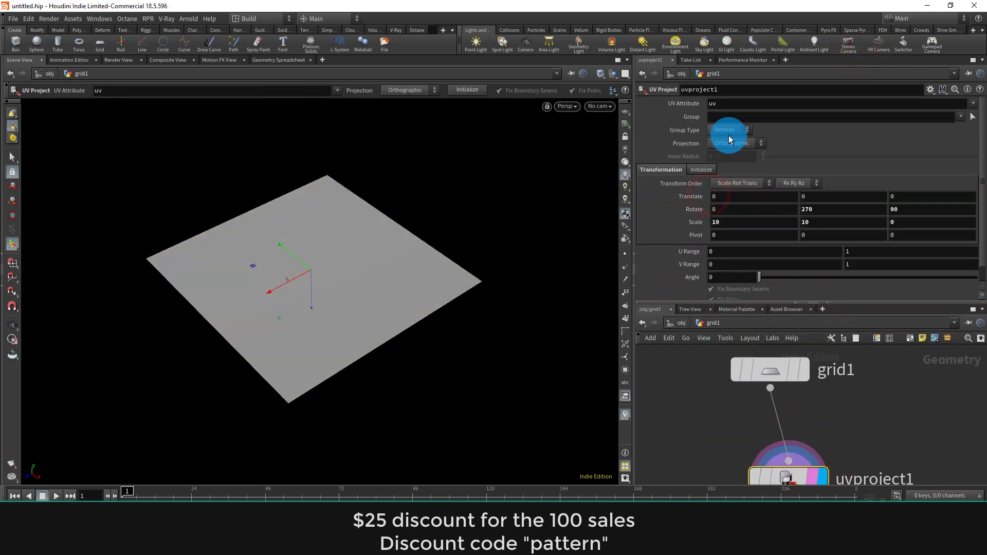
pyautogui.click(724, 151)
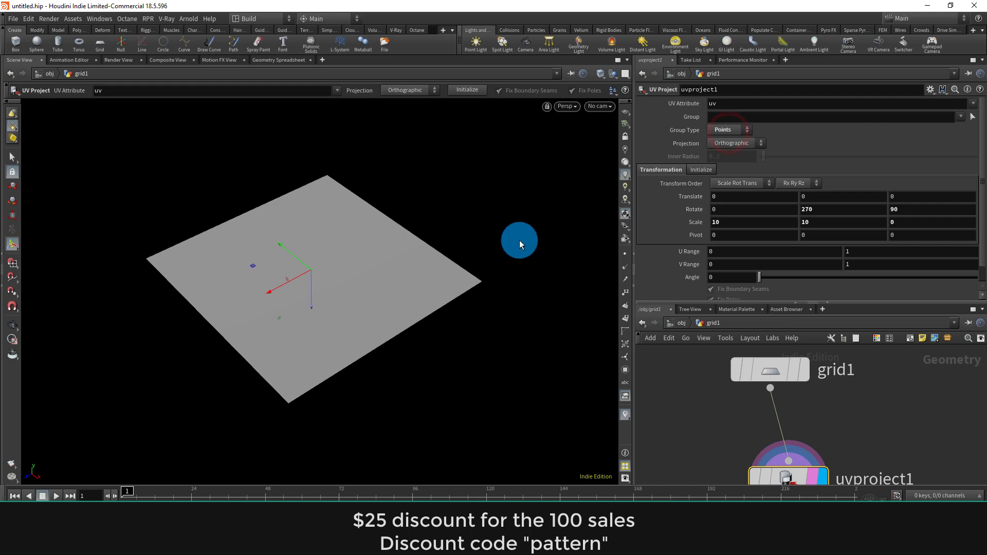
pyautogui.click(701, 170)
pyautogui.click(730, 196)
pyautogui.click(662, 175)
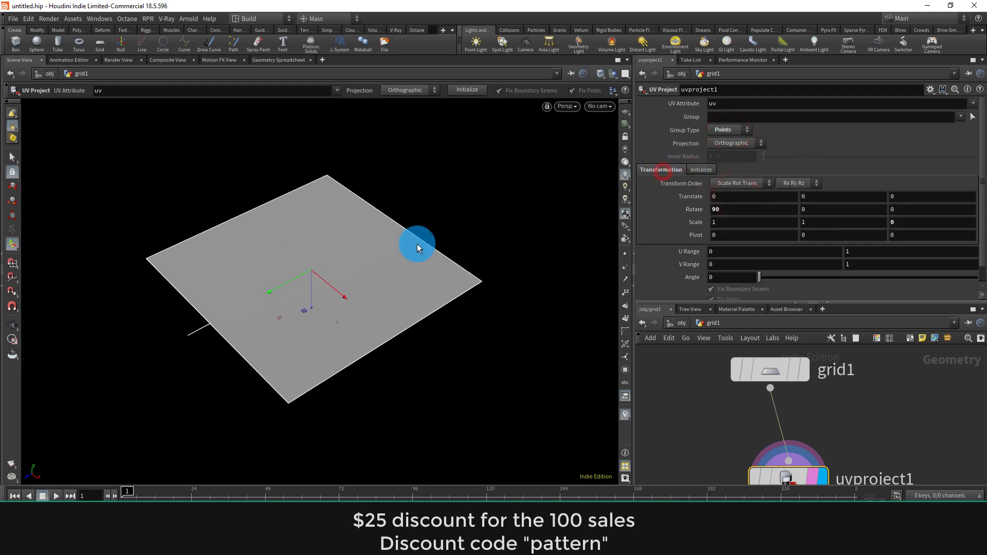
pyautogui.press('Escape')
pyautogui.moveTo(365, 273); pyautogui.dragTo(315, 258)
pyautogui.press('Return')
# Step: Add an Attribute VOP node below the UV Project node, wire it to its first input and display it
pyautogui.moveTo(773, 304); pyautogui.dragTo(781, 190)
pyautogui.moveTo(852, 344); pyautogui.dragTo(820, 316, button='middle')
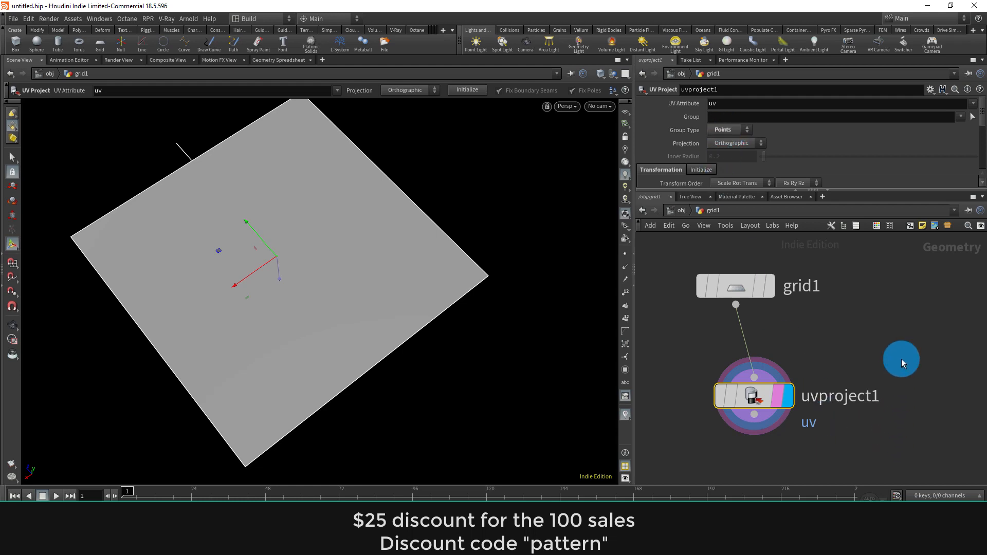
pyautogui.moveTo(845, 312); pyautogui.dragTo(826, 307, button='middle')
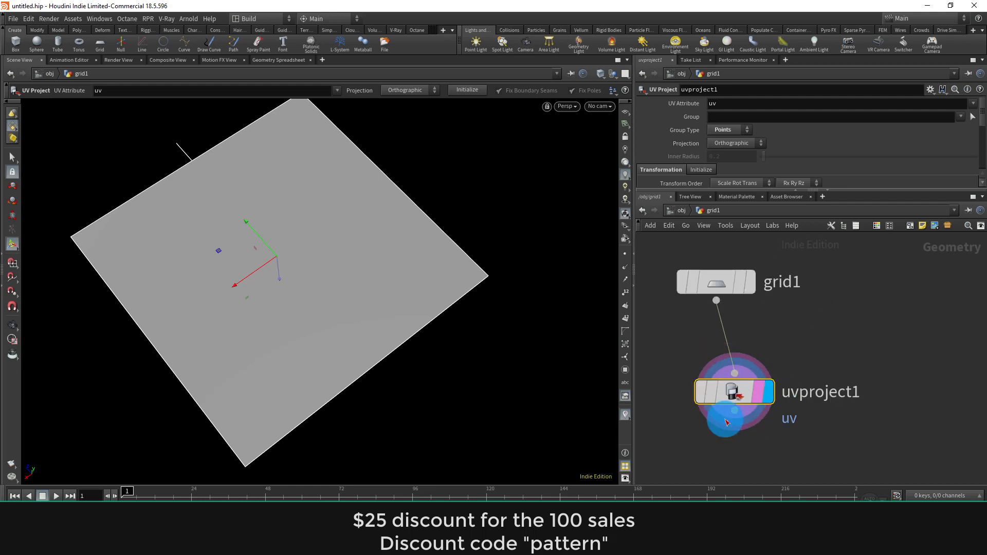
pyautogui.scroll(-3, 726, 422)
pyautogui.press('Tab')
pyautogui.write('v')
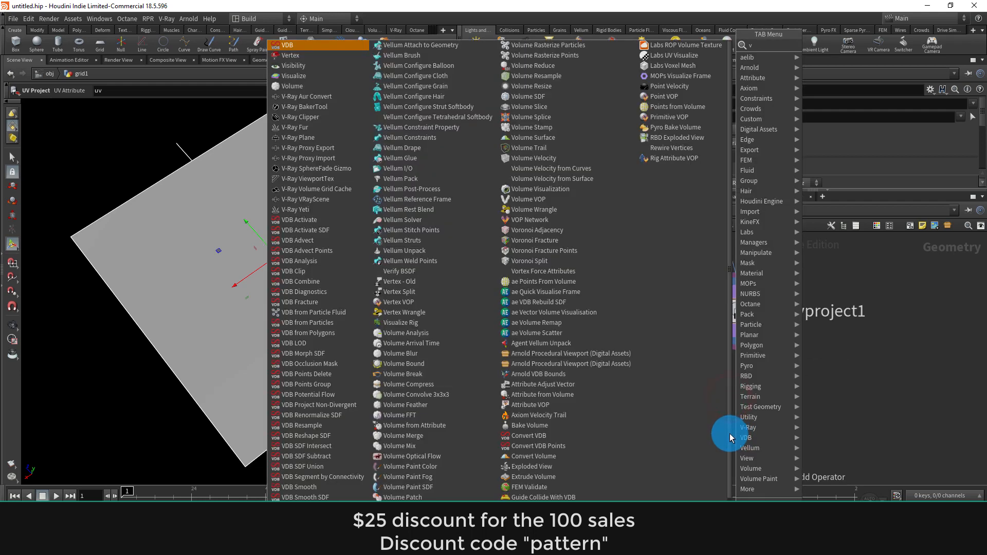
pyautogui.press('Tab')
pyautogui.write('v')
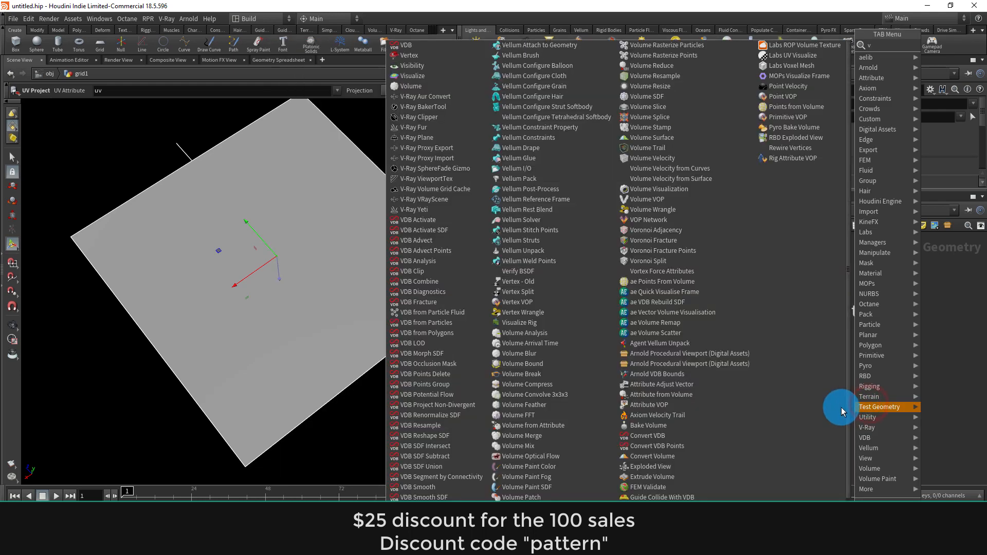
pyautogui.write('op')
pyautogui.click(797, 55)
pyautogui.click(744, 407)
pyautogui.moveTo(741, 329); pyautogui.dragTo(716, 390)
pyautogui.click(764, 412)
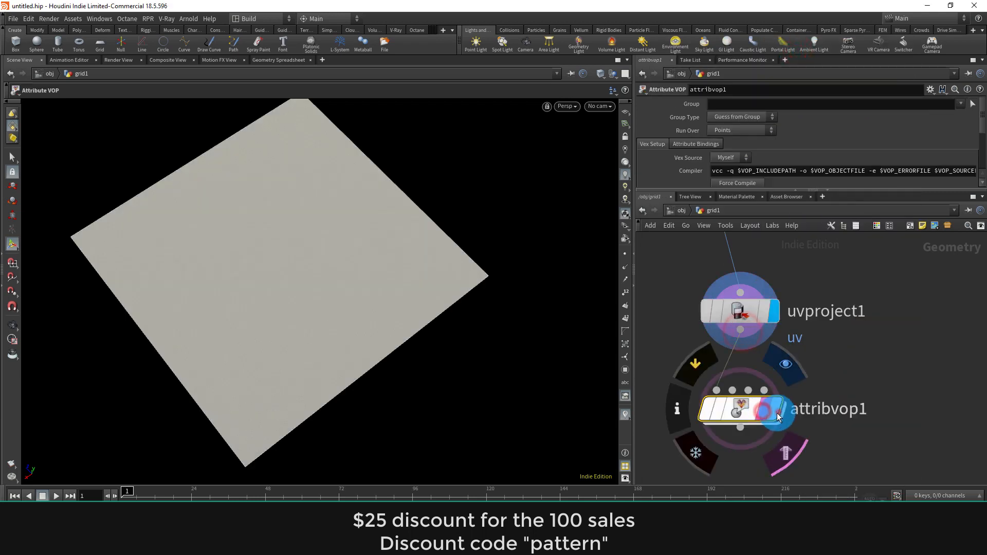
pyautogui.click(777, 412)
# Step: Enter the Attribute VOP, widen the network editor and space the global parameters and output nodes farther apart
pyautogui.doubleClick(745, 413)
pyautogui.moveTo(633, 400); pyautogui.dragTo(631, 400)
pyautogui.moveTo(616, 327); pyautogui.dragTo(540, 307)
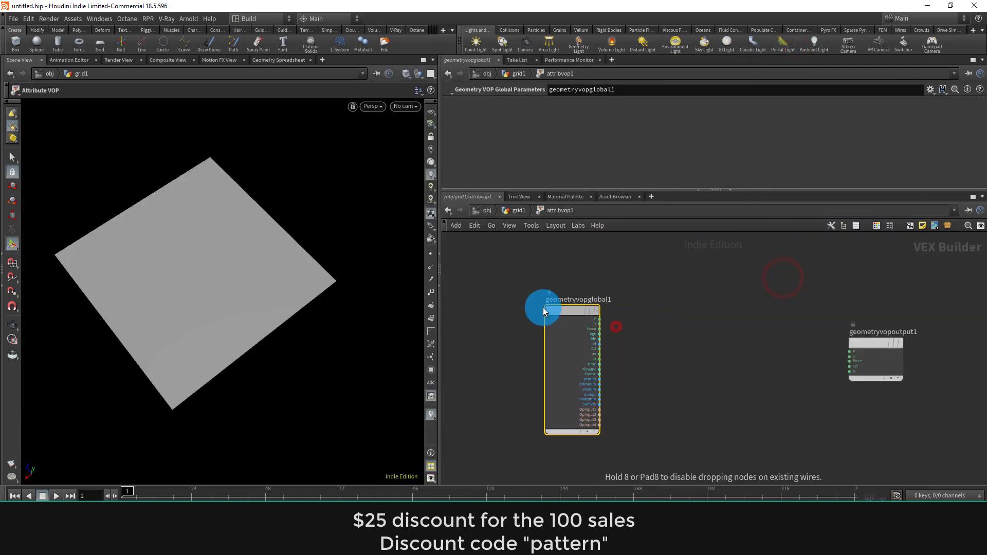
pyautogui.moveTo(885, 341); pyautogui.dragTo(894, 318)
pyautogui.scroll(2, 738, 348)
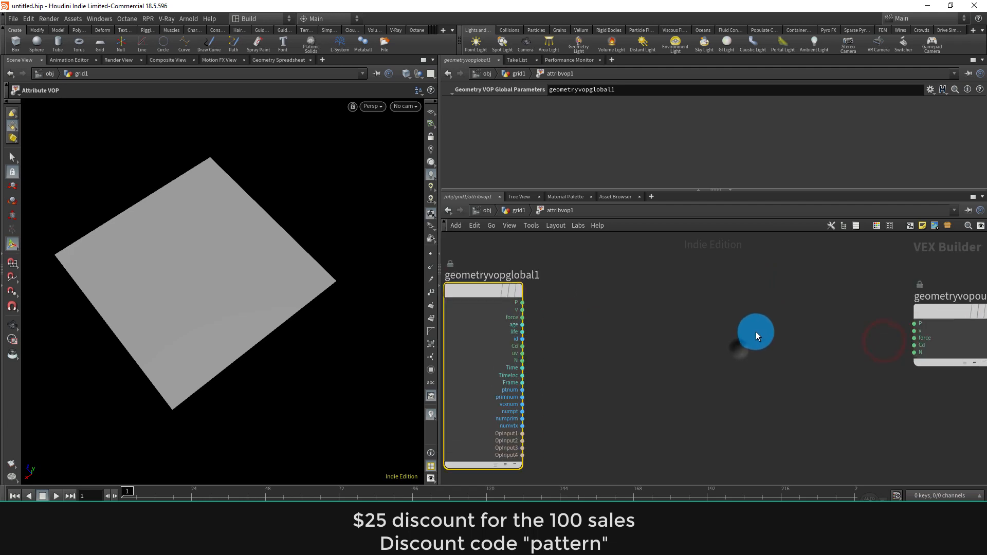
pyautogui.moveTo(736, 337); pyautogui.dragTo(742, 322, button='middle')
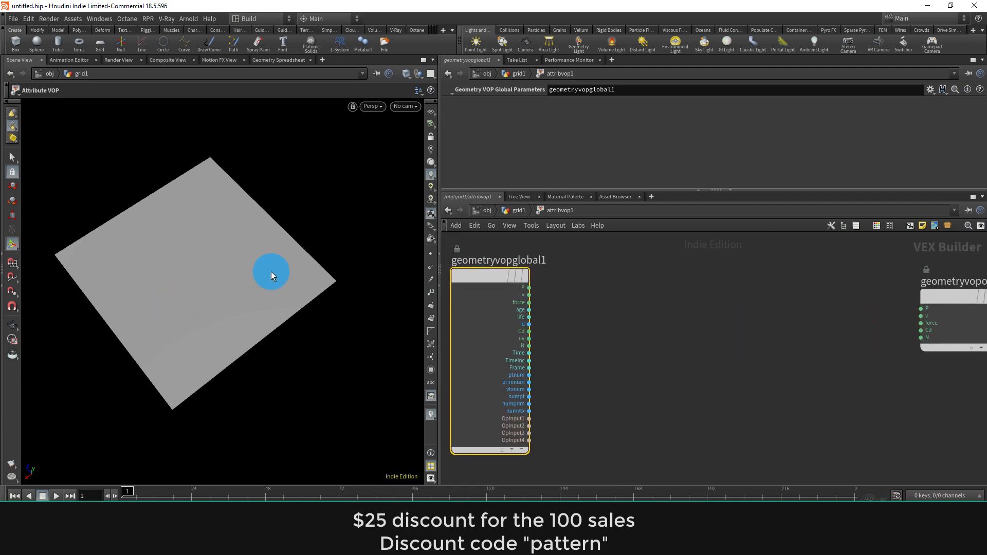
# Step: Add a Rounded Hexes node between the global parameters node and the geometry output node
pyautogui.press('Tab')
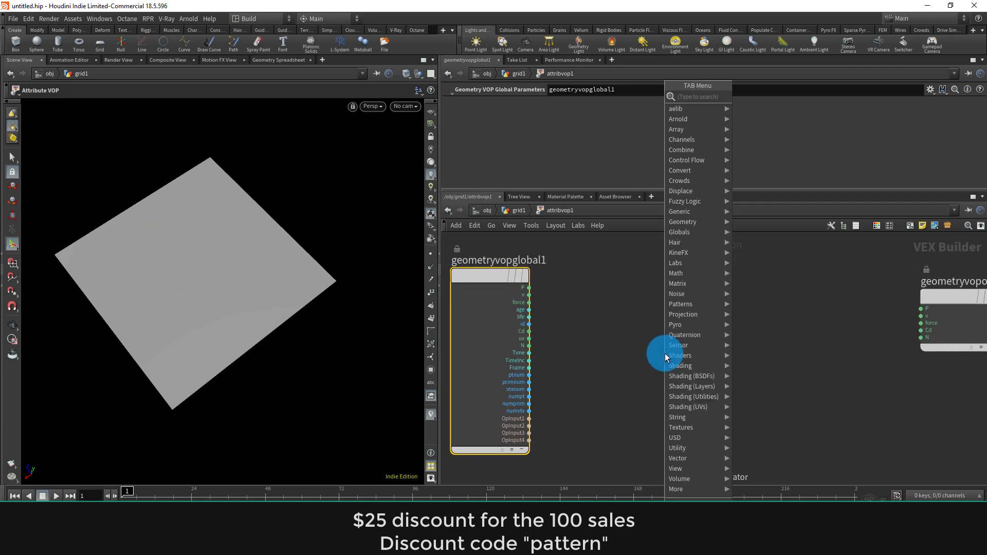
pyautogui.moveTo(664, 360)
pyautogui.moveTo(712, 305)
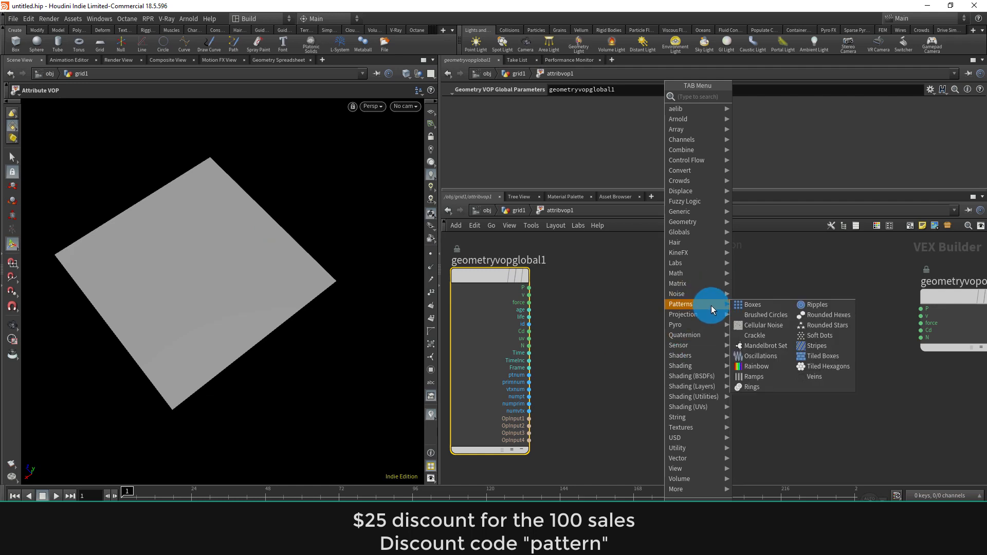
pyautogui.click(828, 315)
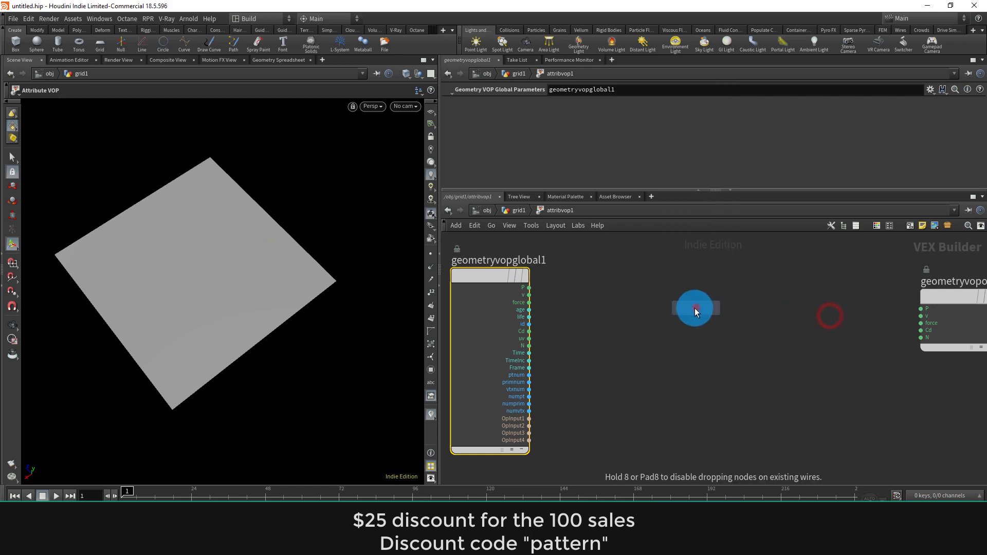
pyautogui.click(695, 308)
pyautogui.moveTo(749, 324); pyautogui.dragTo(753, 320, button='middle')
# Step: Add a Transform Matrix node between the global parameters and Rounded Hexes nodes, and wire the global uv output into its pos input
pyautogui.moveTo(623, 270); pyautogui.dragTo(546, 286)
pyautogui.scroll(3, 630, 354)
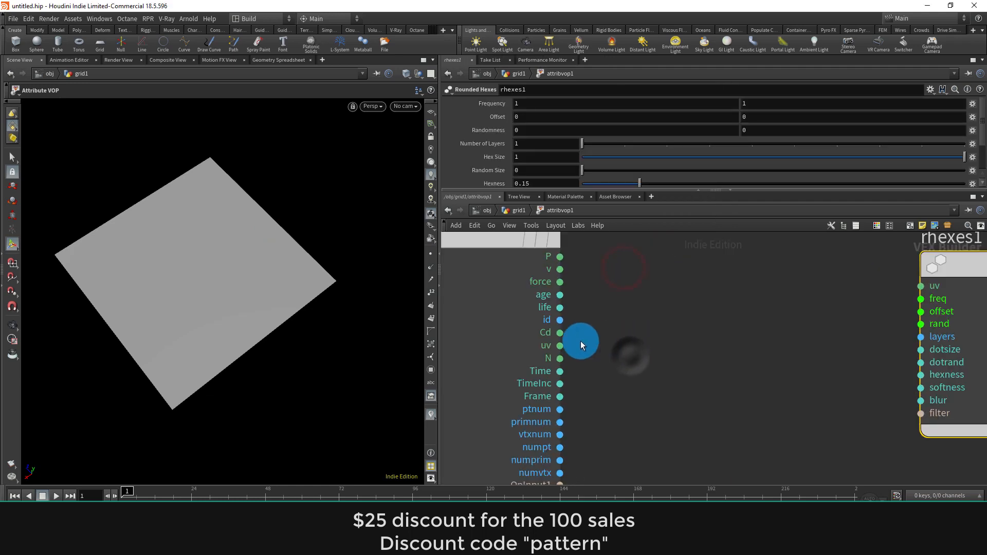
pyautogui.moveTo(575, 336); pyautogui.dragTo(566, 372, button='middle')
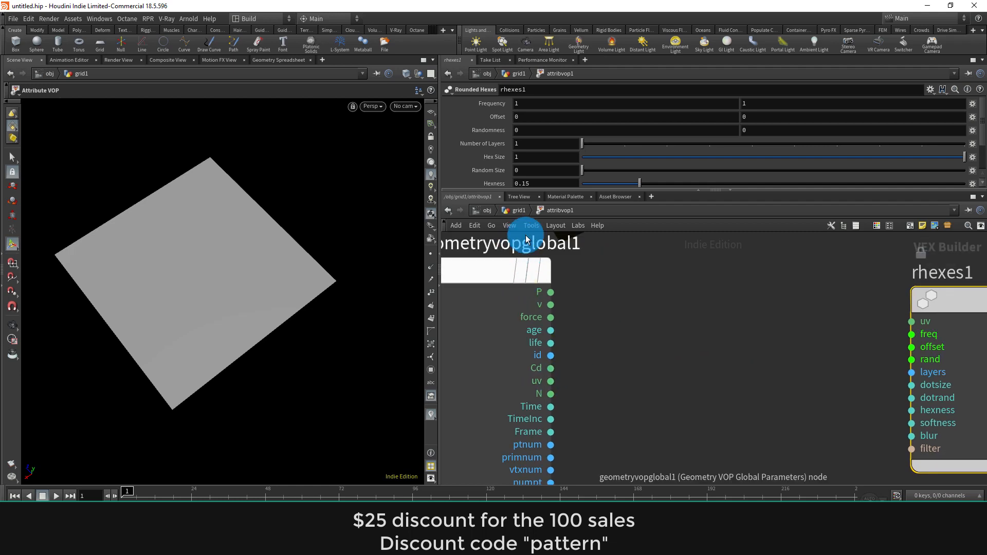
pyautogui.moveTo(600, 310); pyautogui.dragTo(577, 298, button='middle')
pyautogui.press('Tab')
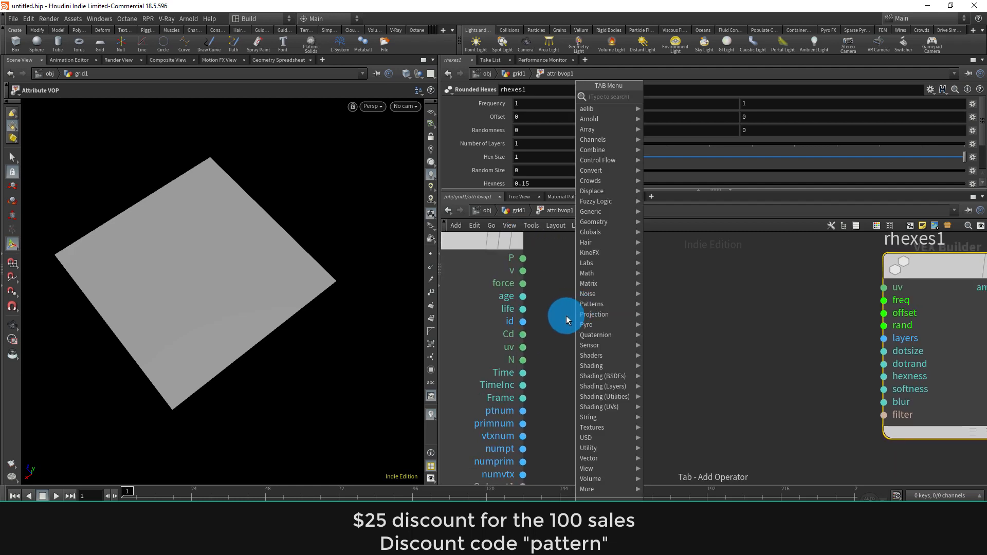
pyautogui.write('trans')
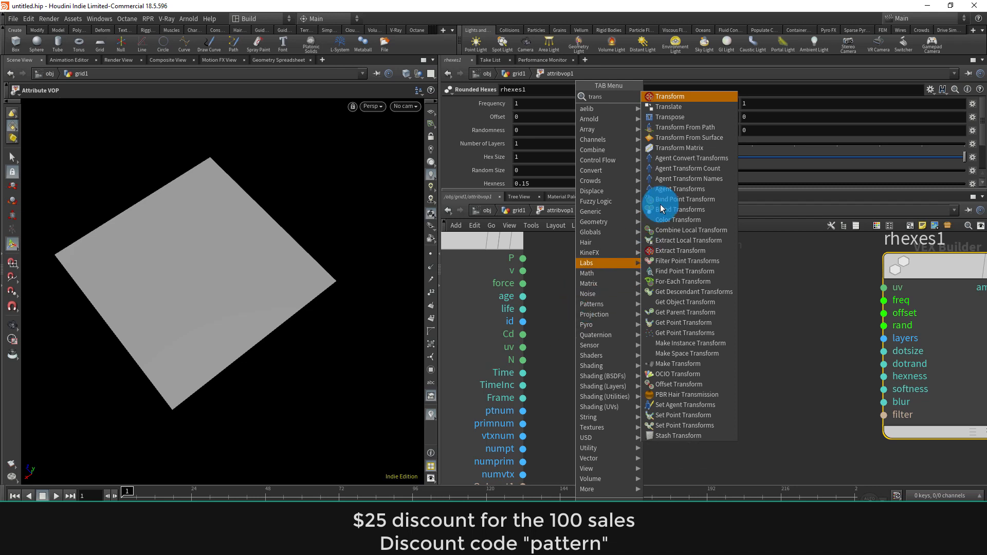
pyautogui.click(679, 147)
pyautogui.click(652, 347)
pyautogui.click(523, 347)
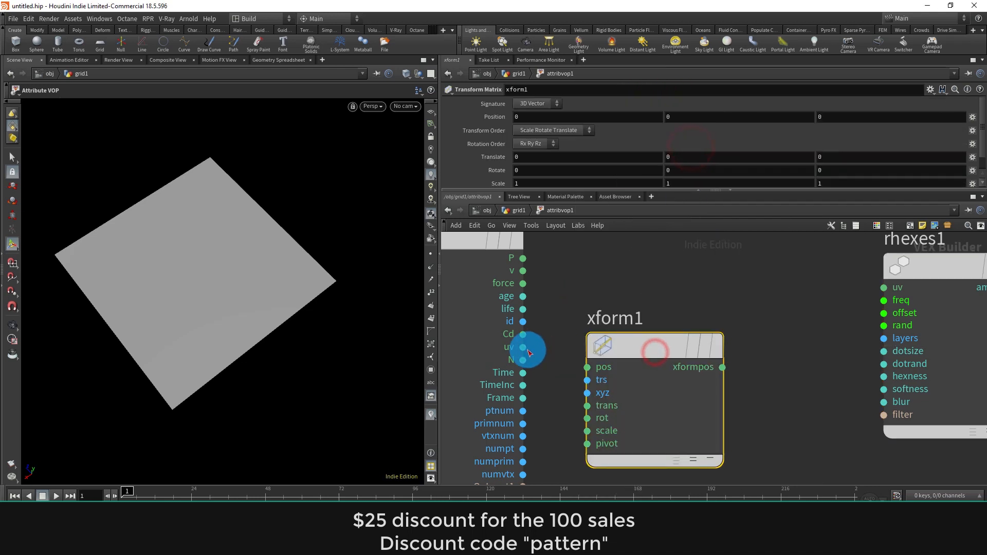
pyautogui.click(586, 367)
# Step: Wire the Transform Matrix xformpos output into the Rounded Hexes uv input, and the Rounded Hexes amount output into Cd on the geometry output
pyautogui.moveTo(746, 363); pyautogui.dragTo(616, 379, button='middle')
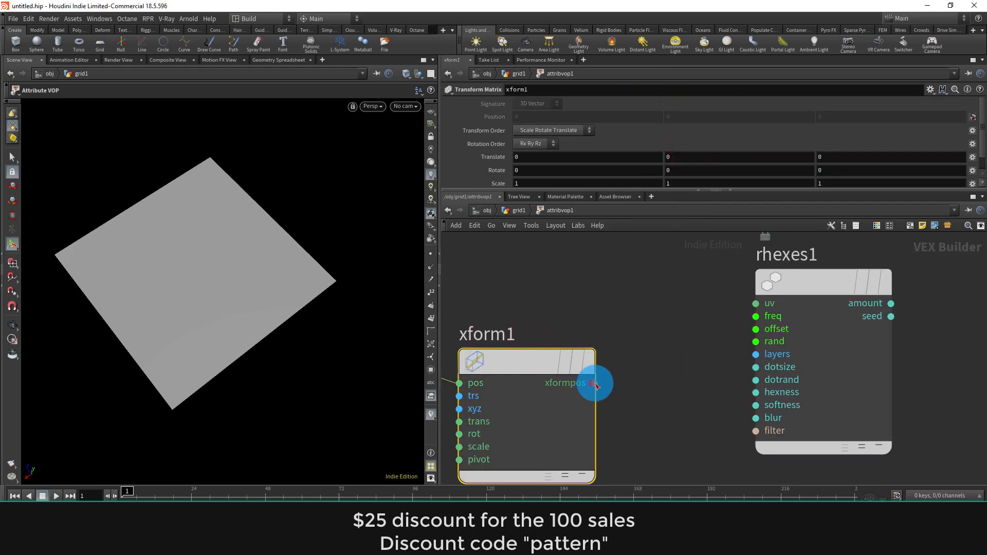
pyautogui.click(594, 383)
pyautogui.click(730, 305)
pyautogui.moveTo(936, 302); pyautogui.dragTo(635, 348, button='middle')
pyautogui.scroll(-3, 671, 347)
pyautogui.click(780, 353)
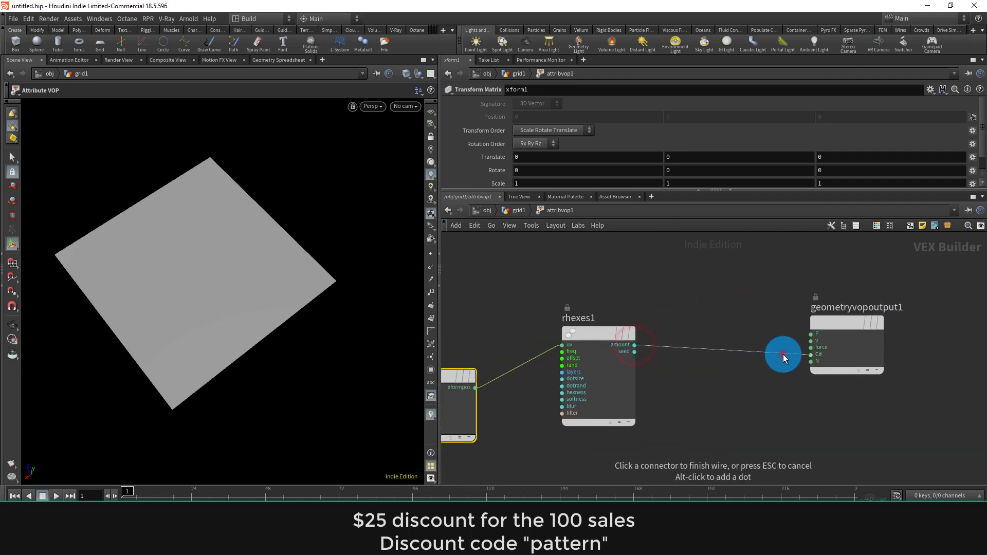
pyautogui.click(263, 276)
pyautogui.keyDown('alt'); pyautogui.moveTo(223, 251); pyautogui.dragTo(197, 277); pyautogui.keyUp('alt')
pyautogui.scroll(-3, 197, 277)
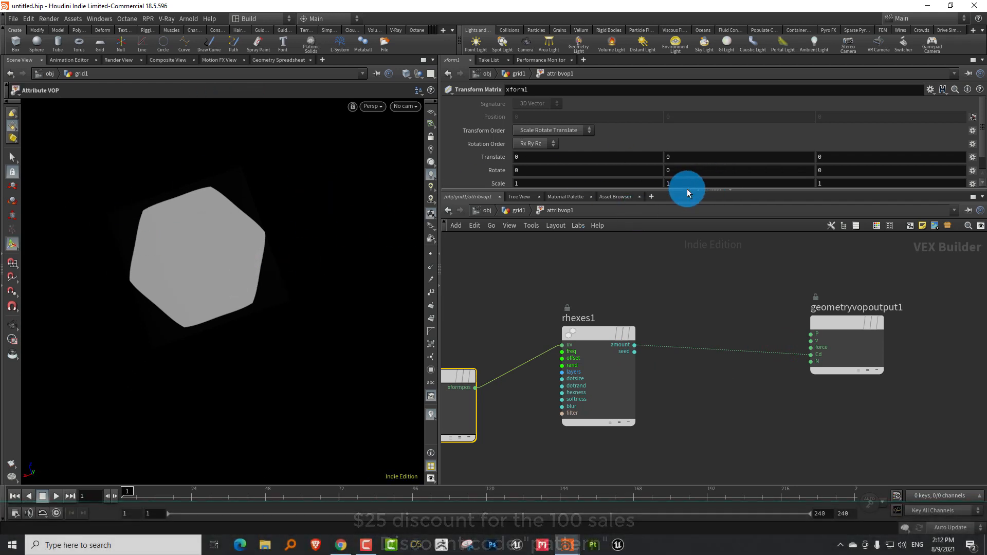
# Step: Enlarge the parameter area, select the Rounded Hexes node, and set its Hex Size to 0.651 and Hexness to 0.217
pyautogui.moveTo(687, 190); pyautogui.dragTo(684, 252)
pyautogui.click(635, 368)
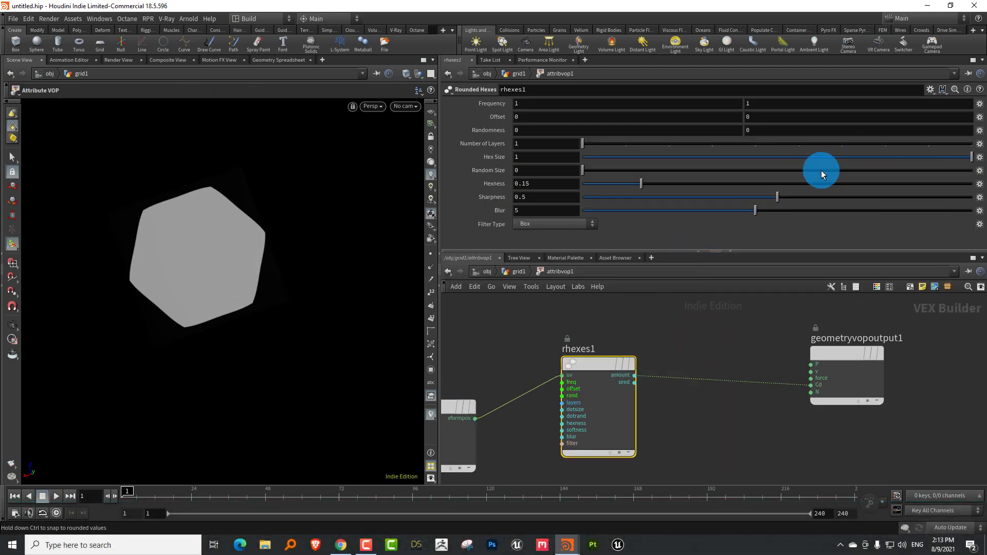
pyautogui.moveTo(782, 158); pyautogui.dragTo(841, 188)
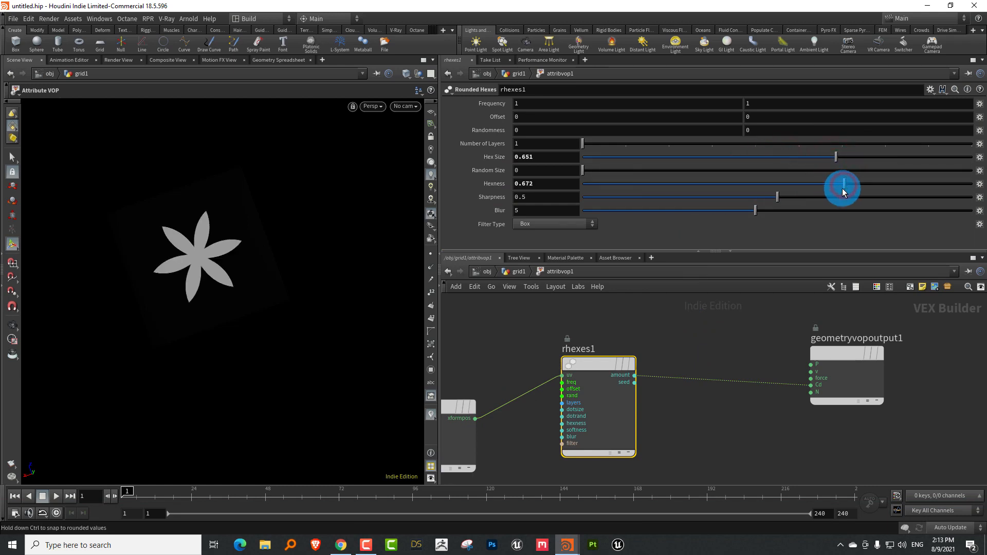
pyautogui.moveTo(675, 177); pyautogui.dragTo(947, 186)
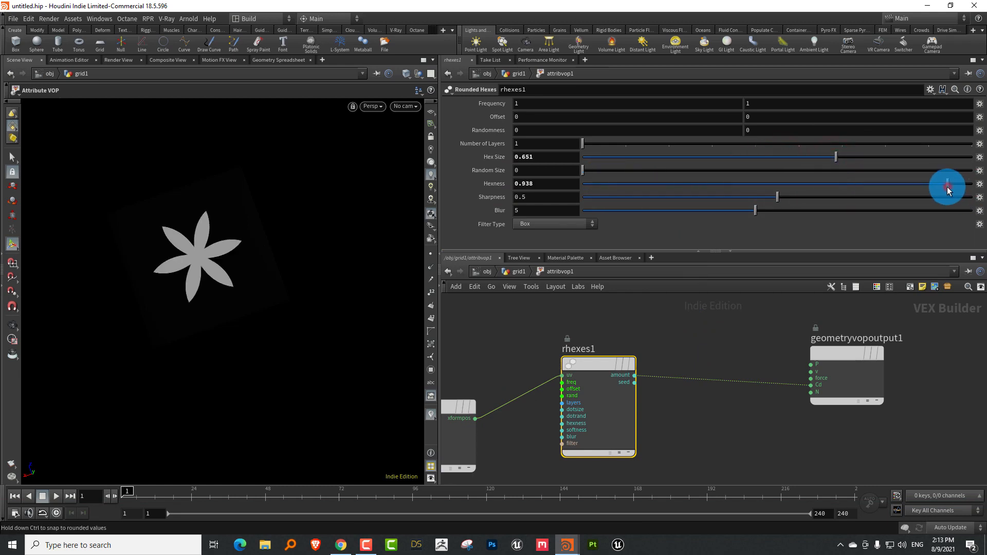
pyautogui.click(591, 187)
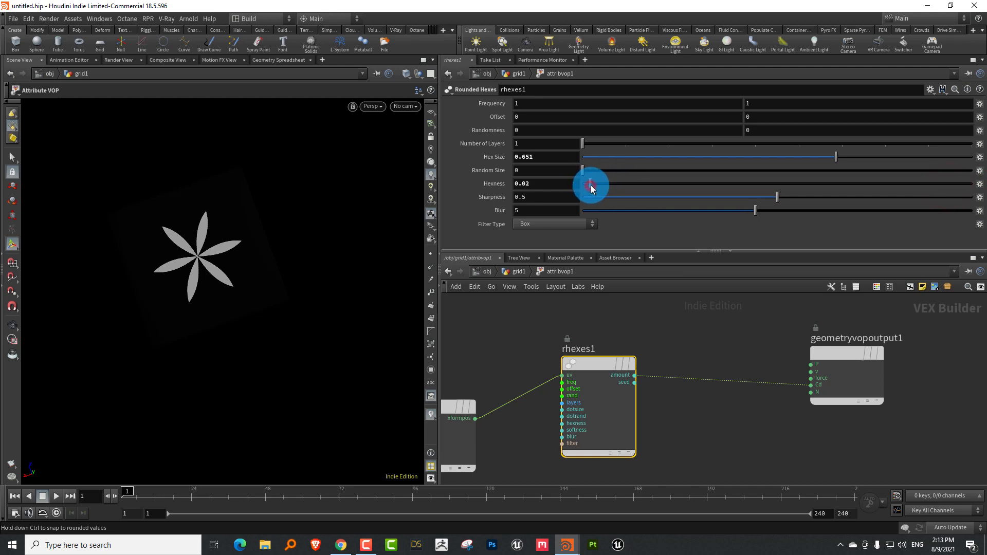
pyautogui.click(666, 184)
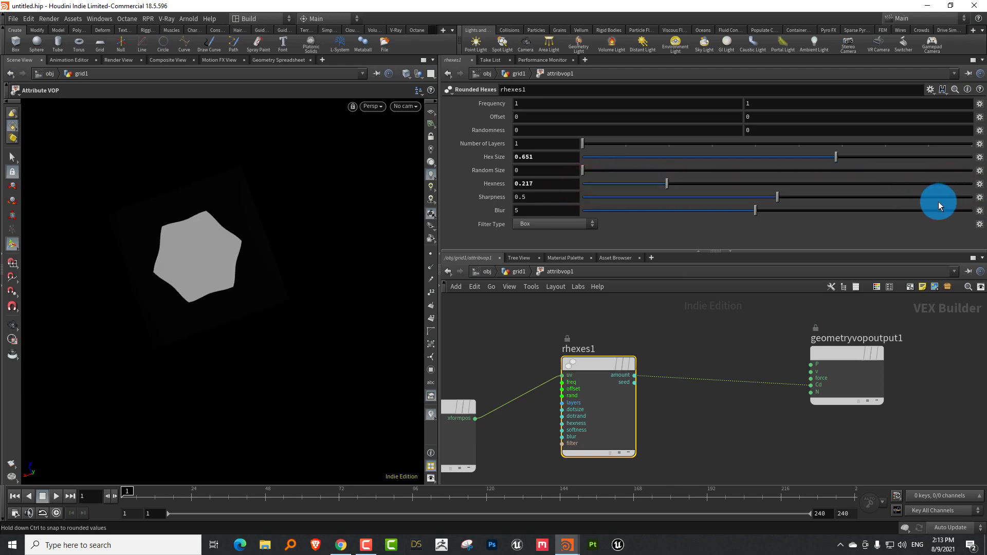
# Step: Try Sharpness values of 0.947, 0.1 and 0.362 on the Rounded Hexes node with Hexness raised to 0.62
pyautogui.click(951, 197)
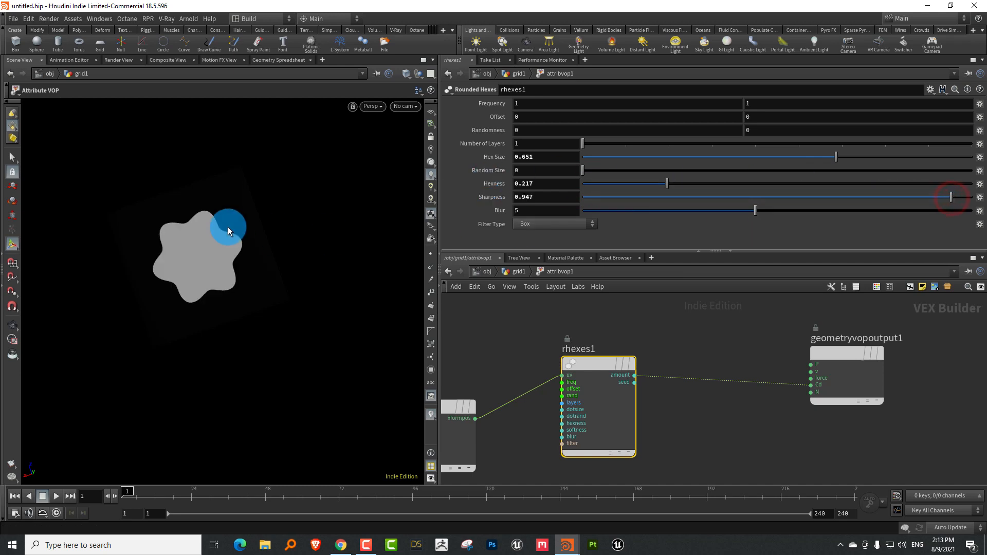
pyautogui.click(622, 197)
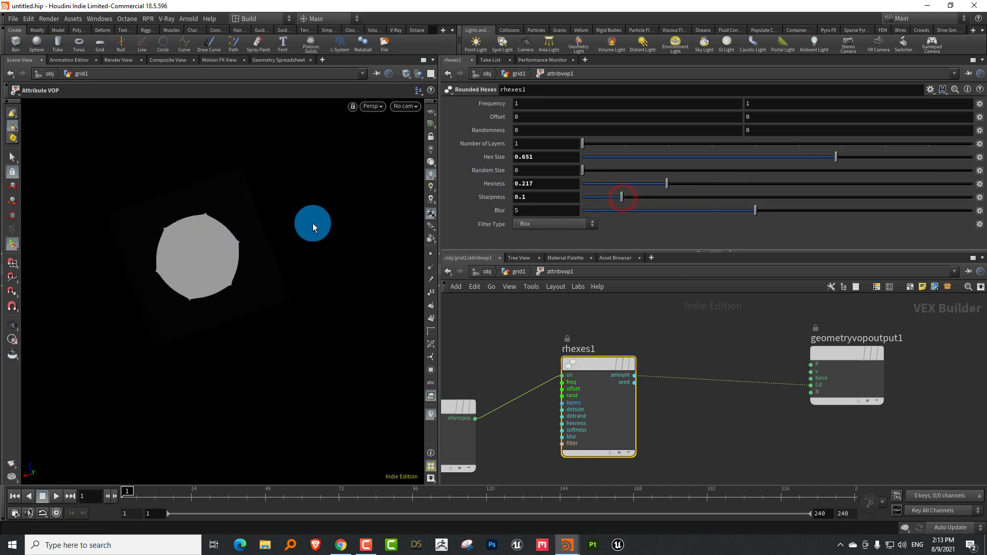
pyautogui.click(723, 199)
pyautogui.click(823, 185)
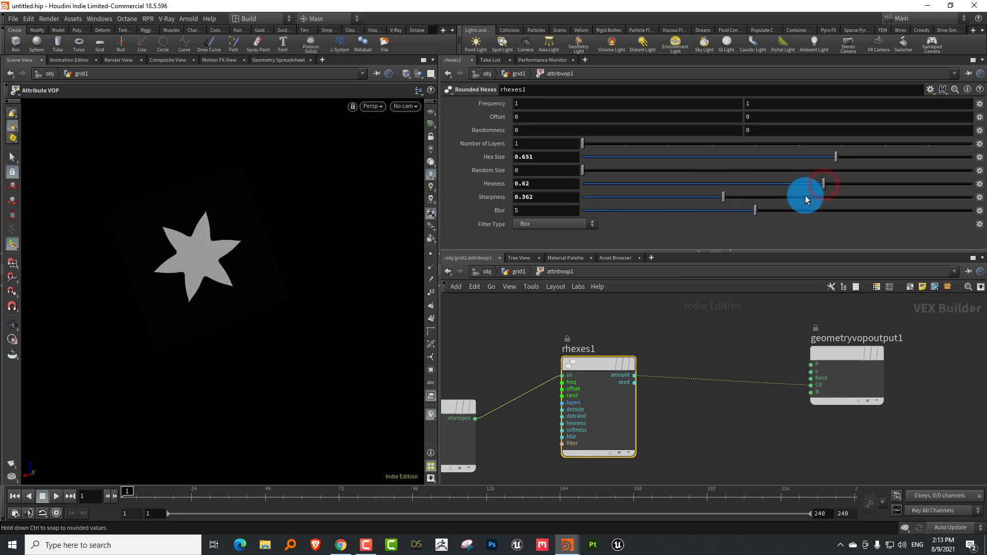
# Step: On the Rounded Hexes node, set Sharpness to 0.538, Hexness to 0.594, Hex Size to 0.736 and Blur to 150
pyautogui.click(804, 197)
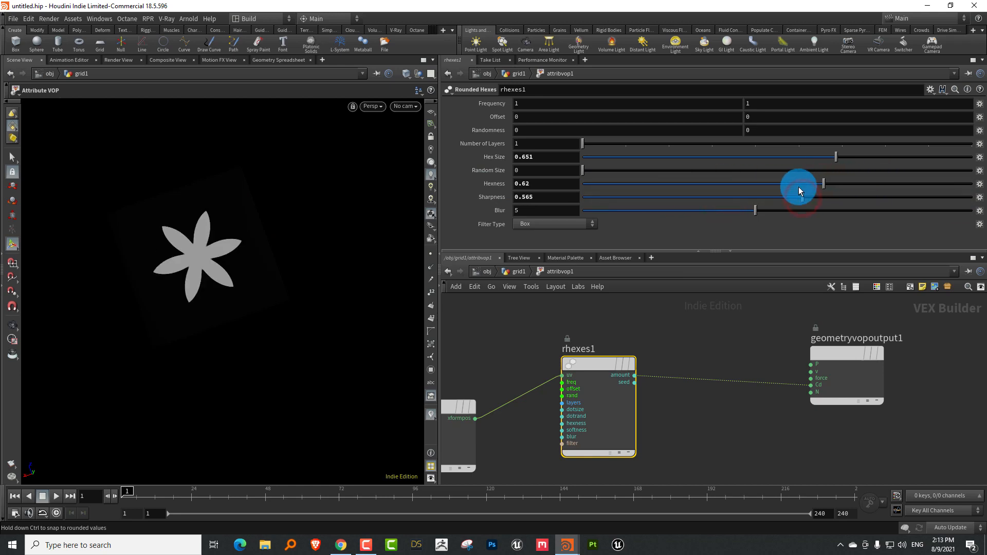
pyautogui.click(791, 197)
pyautogui.click(817, 185)
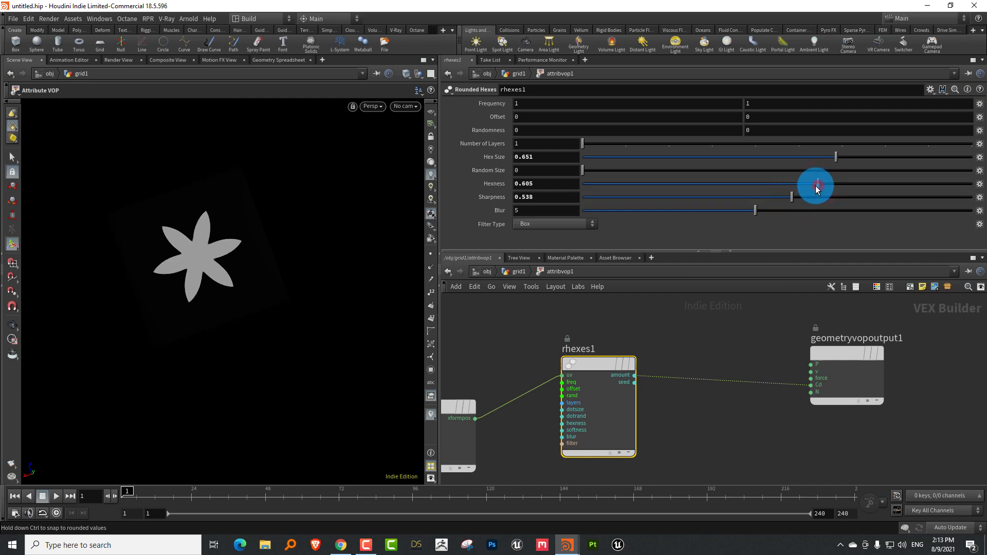
pyautogui.moveTo(816, 187); pyautogui.dragTo(814, 185)
pyautogui.click(883, 158)
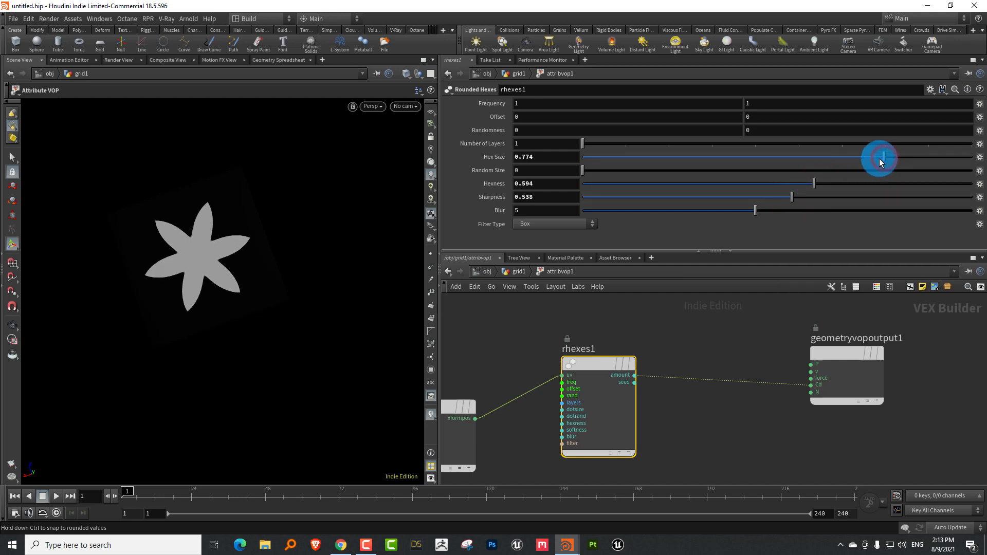
pyautogui.moveTo(880, 159); pyautogui.dragTo(870, 159)
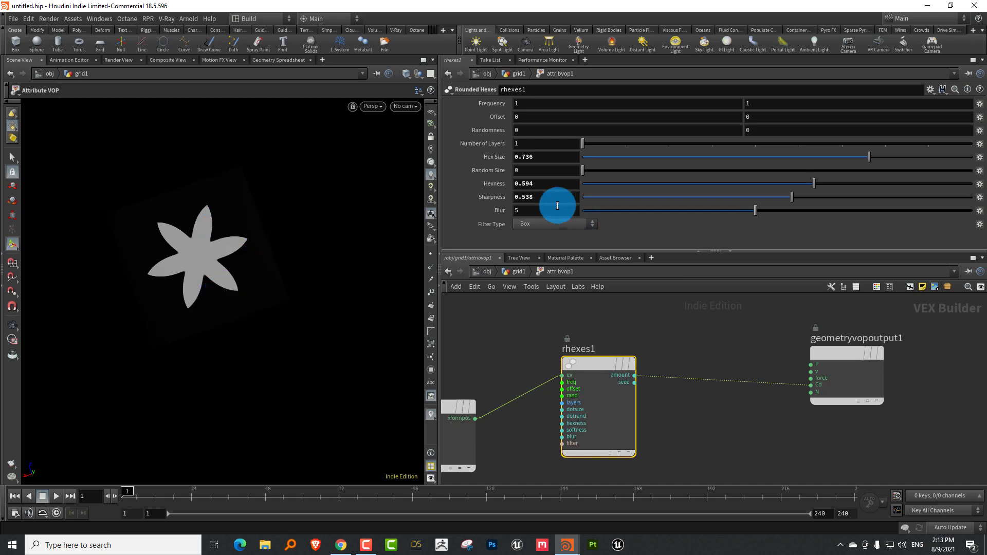
pyautogui.click(543, 210)
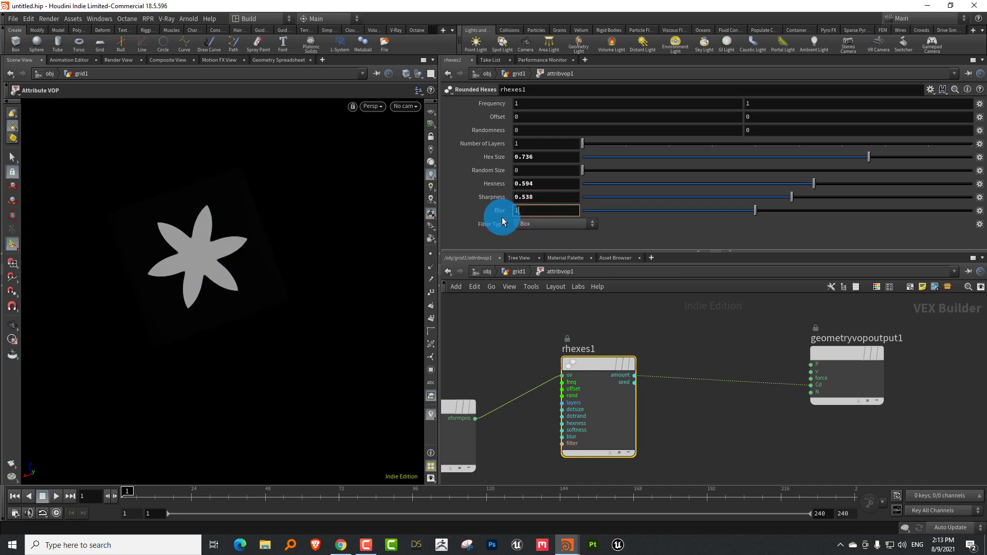
pyautogui.press('Return')
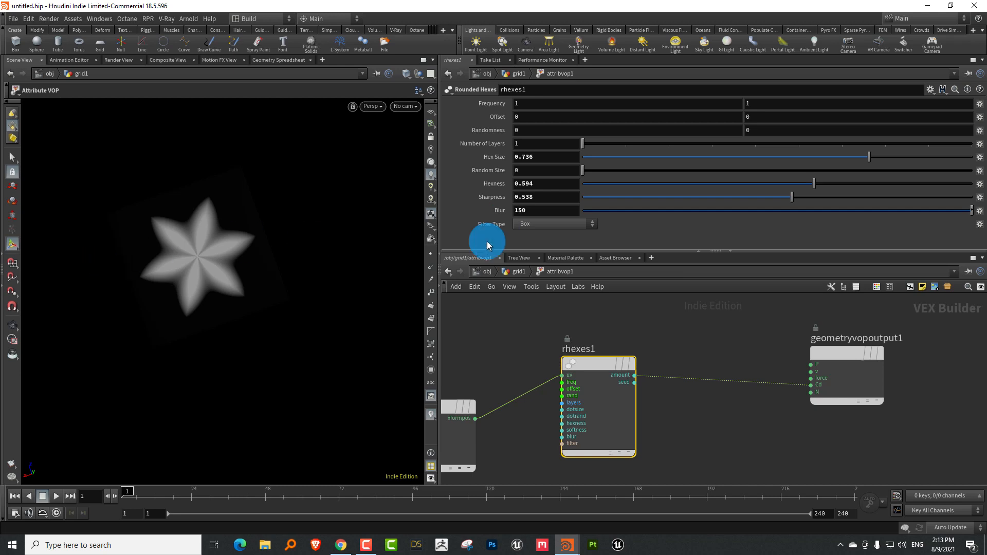
# Step: Insert a Stripes node into the wire between the Rounded Hexes amount output and the Cd input
pyautogui.press('Tab')
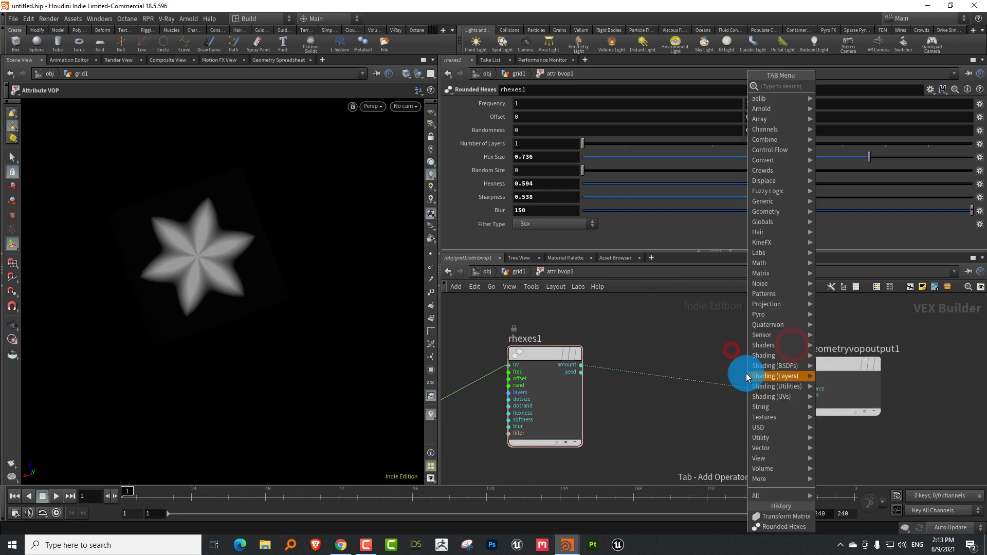
pyautogui.write('s')
pyautogui.moveTo(739, 381)
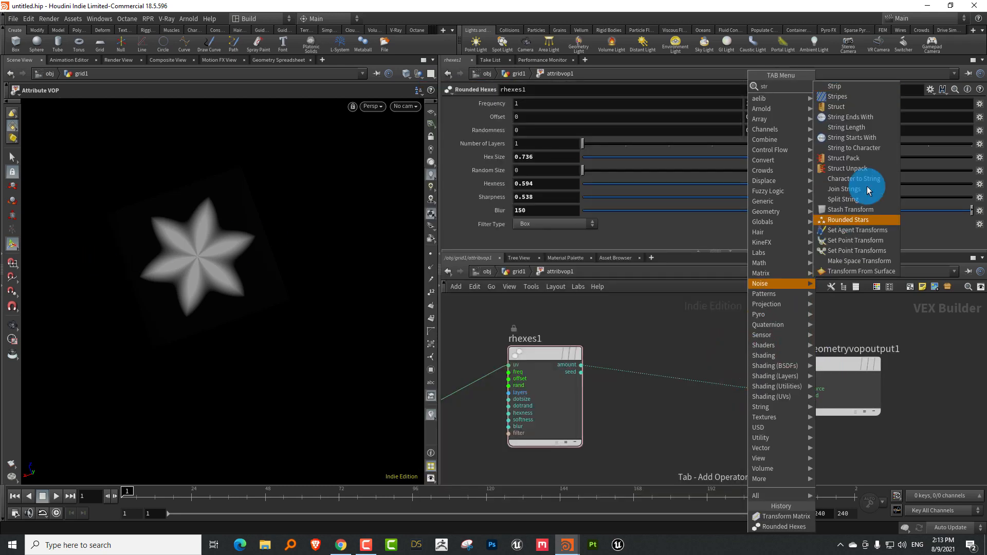
pyautogui.click(856, 96)
pyautogui.click(681, 417)
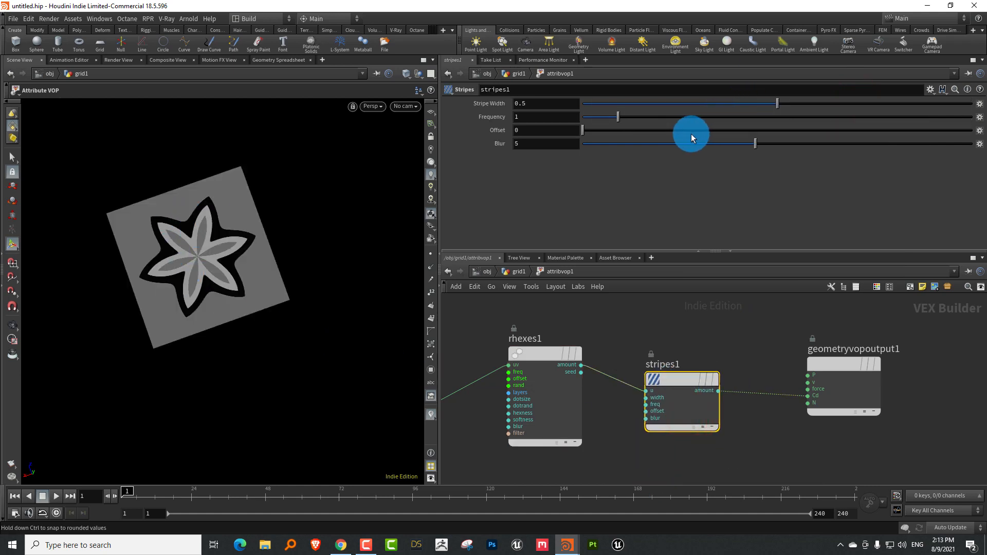
# Step: Set the Stripes node's Offset to 0.616 and reduce its Stripe Width until the star is a thin outline
pyautogui.moveTo(683, 133); pyautogui.dragTo(821, 133)
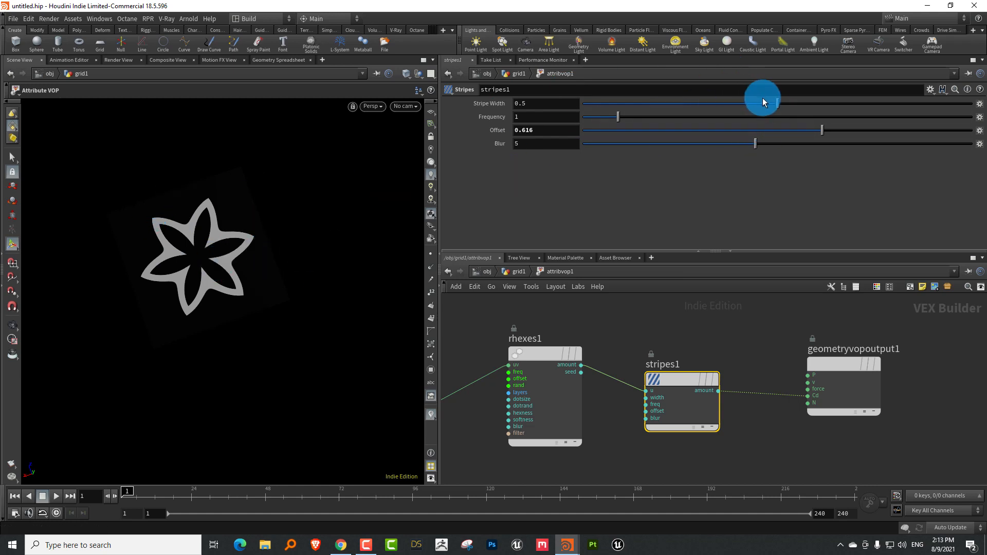
pyautogui.moveTo(763, 98); pyautogui.dragTo(619, 104)
pyautogui.keyDown('alt'); pyautogui.moveTo(226, 237); pyautogui.dragTo(247, 230, button='right'); pyautogui.keyUp('alt')
pyautogui.keyDown('alt'); pyautogui.moveTo(247, 230); pyautogui.dragTo(249, 216); pyautogui.keyUp('alt')
# Step: Set the Rounded Hexes node's Hexness to 0.531 and Sharpness to 0.532
pyautogui.moveTo(614, 329); pyautogui.dragTo(557, 374)
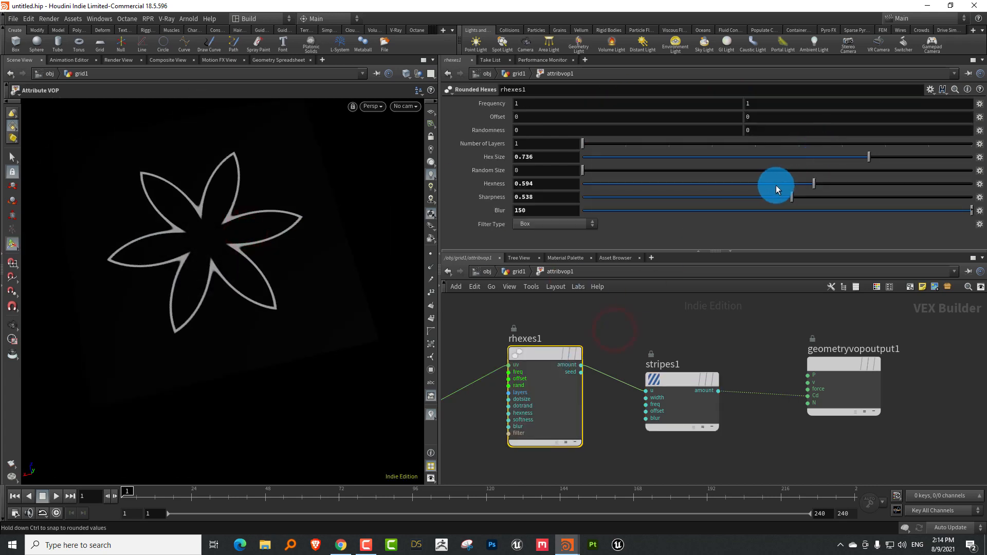
pyautogui.moveTo(777, 189)
pyautogui.mouseDown()
pyautogui.moveTo(723, 199)
pyautogui.moveTo(790, 199)
pyautogui.moveTo(789, 185)
pyautogui.mouseUp()
pyautogui.click(915, 423)
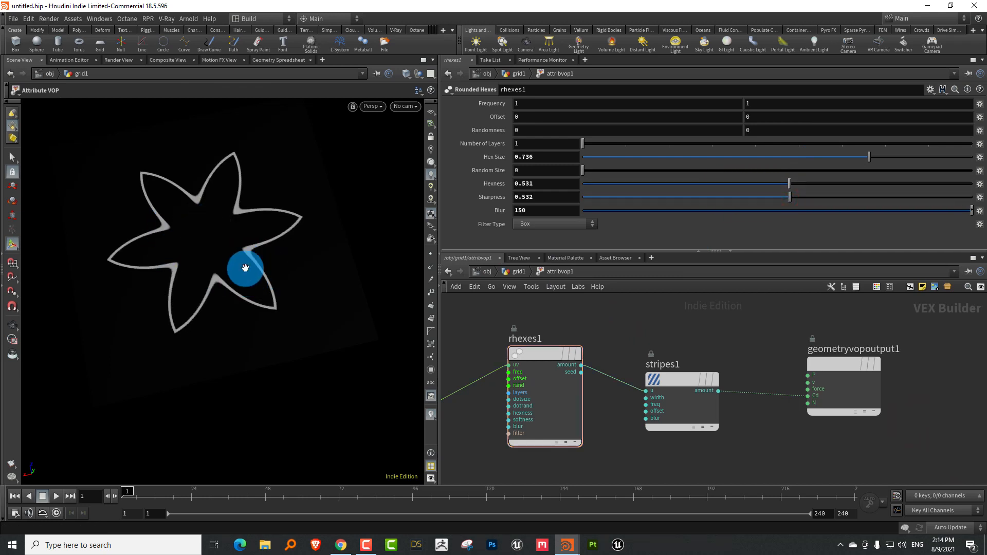
pyautogui.keyDown('alt'); pyautogui.moveTo(245, 268); pyautogui.dragTo(212, 298, button='right'); pyautogui.keyUp('alt')
pyautogui.keyDown('alt'); pyautogui.moveTo(240, 271); pyautogui.dragTo(221, 295, button='middle'); pyautogui.keyUp('alt')
pyautogui.keyDown('alt'); pyautogui.moveTo(220, 295); pyautogui.dragTo(241, 281, button='right'); pyautogui.keyUp('alt')
pyautogui.keyDown('alt'); pyautogui.moveTo(241, 280); pyautogui.dragTo(242, 283); pyautogui.keyUp('alt')
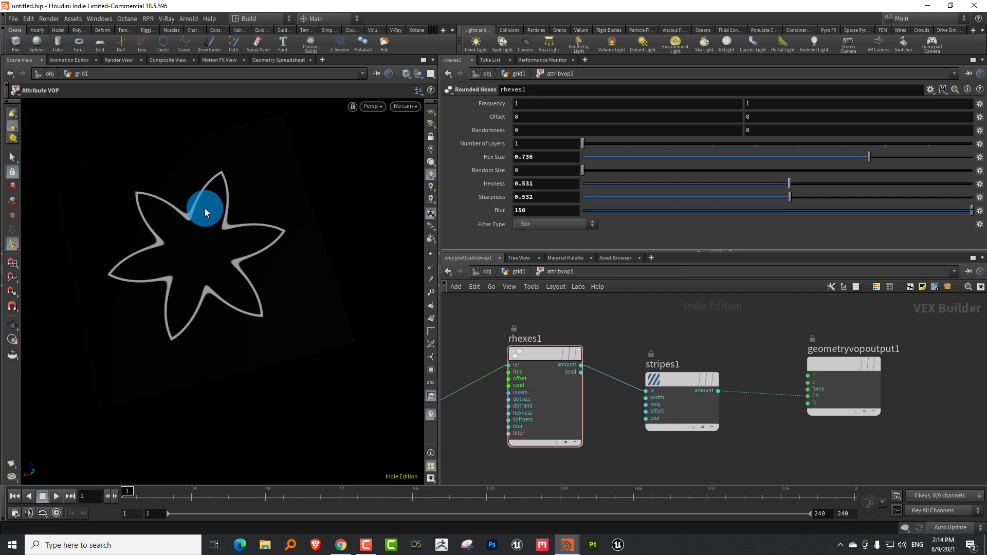
# Step: Move the global parameters node farther from the Transform Matrix node and add a For loop block below the network
pyautogui.moveTo(753, 329); pyautogui.dragTo(834, 324, button='middle')
pyautogui.scroll(-2, 834, 325)
pyautogui.moveTo(746, 428); pyautogui.dragTo(848, 396, button='middle')
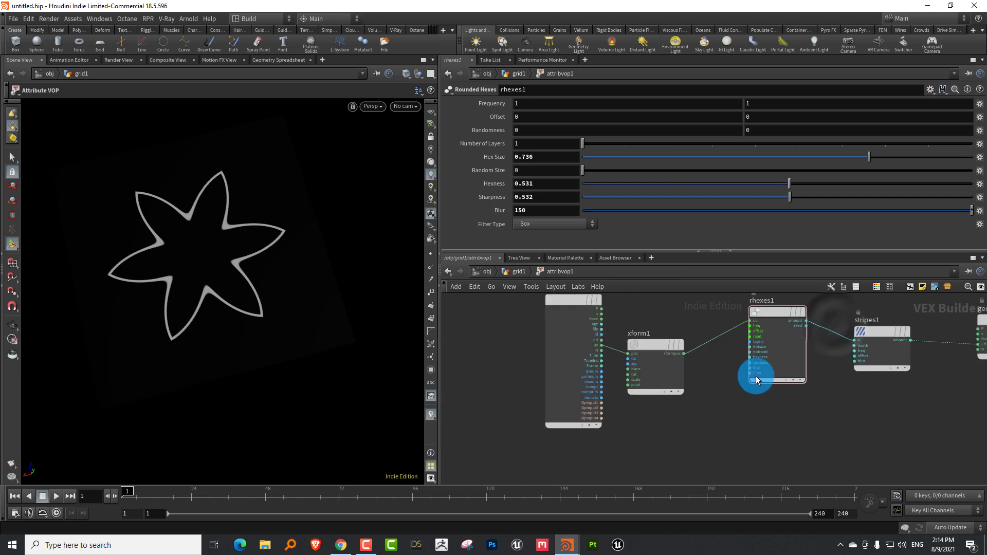
pyautogui.moveTo(565, 300); pyautogui.dragTo(480, 301)
pyautogui.press('Tab')
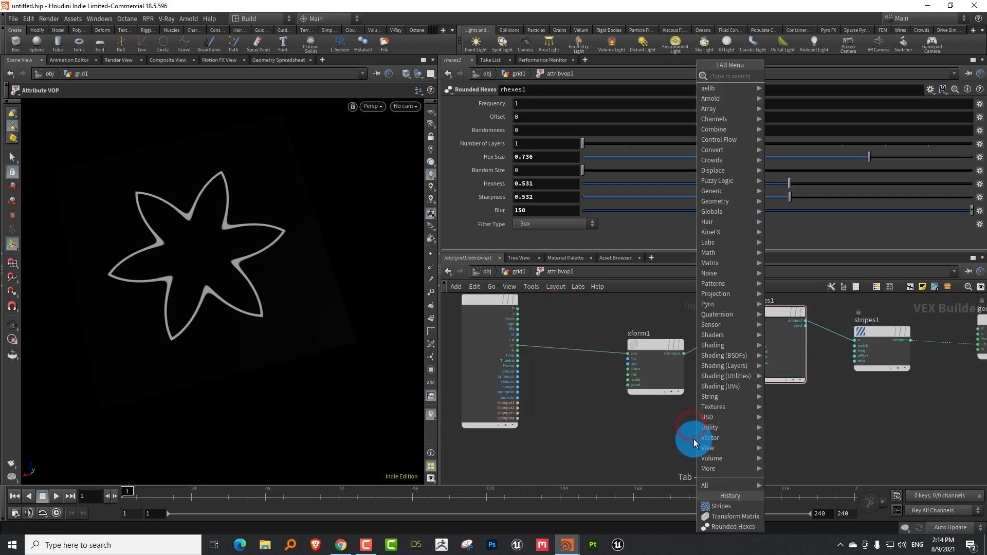
pyautogui.write('for')
pyautogui.click(796, 75)
pyautogui.click(772, 443)
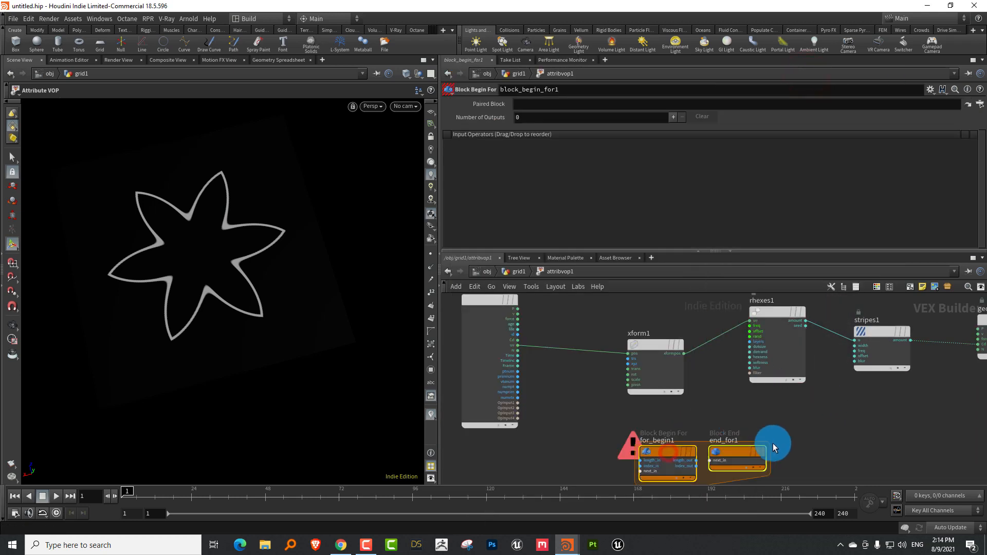
# Step: Enlarge the network editor and add a Constant node beside the for_begin1 block
pyautogui.moveTo(810, 395); pyautogui.dragTo(768, 417, button='middle')
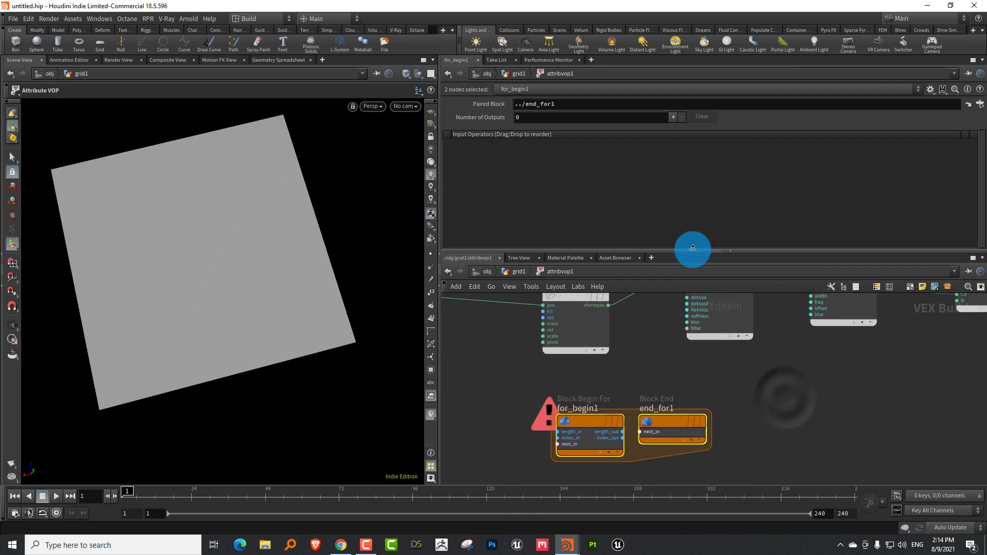
pyautogui.moveTo(673, 251); pyautogui.dragTo(674, 177)
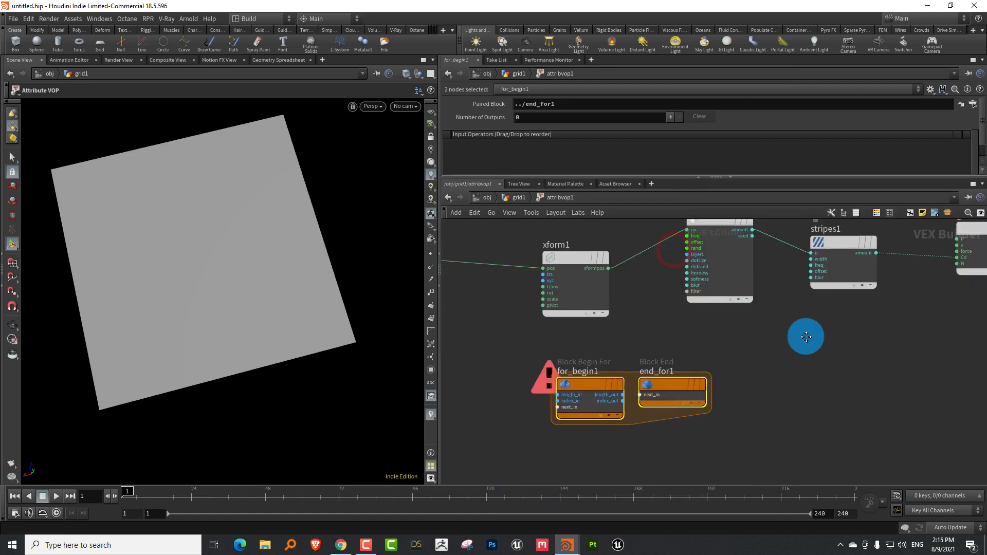
pyautogui.scroll(6, 682, 326)
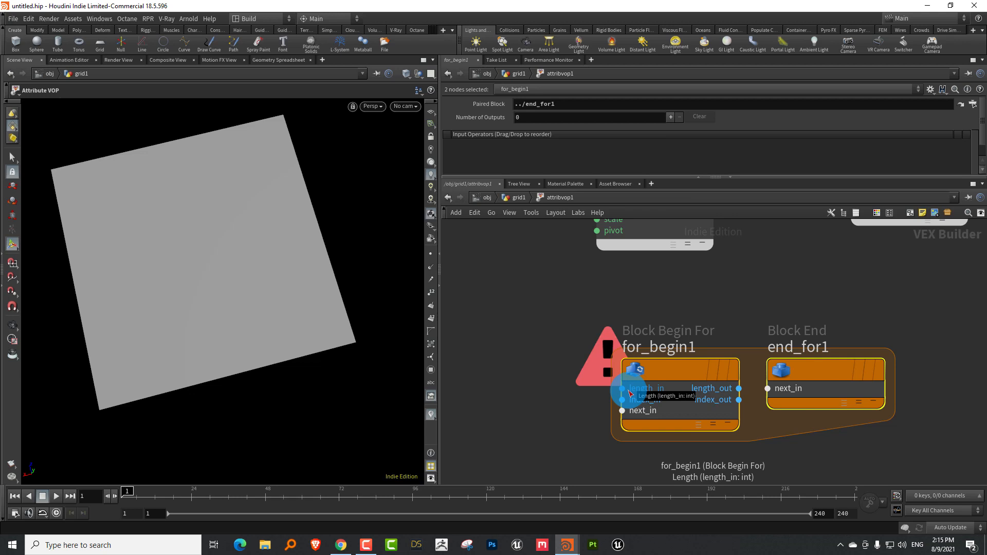
pyautogui.moveTo(629, 394); pyautogui.dragTo(568, 418)
pyautogui.press('Tab')
pyautogui.write('co')
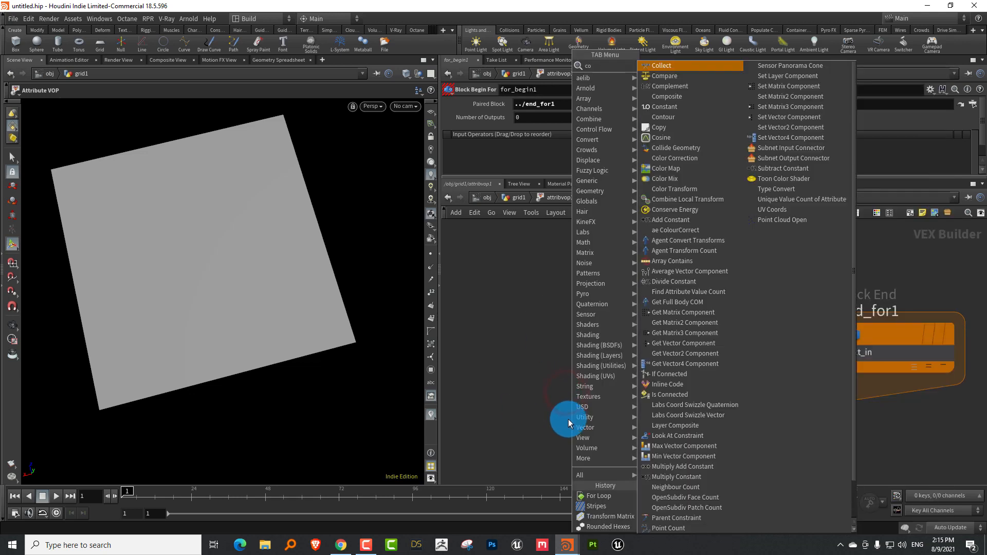
pyautogui.write('nst')
pyautogui.click(674, 65)
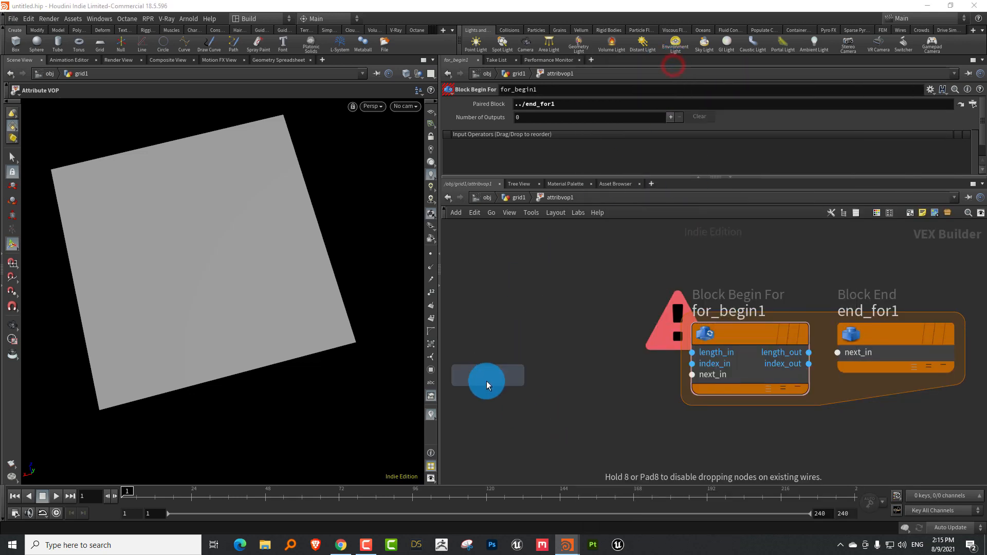
pyautogui.click(486, 381)
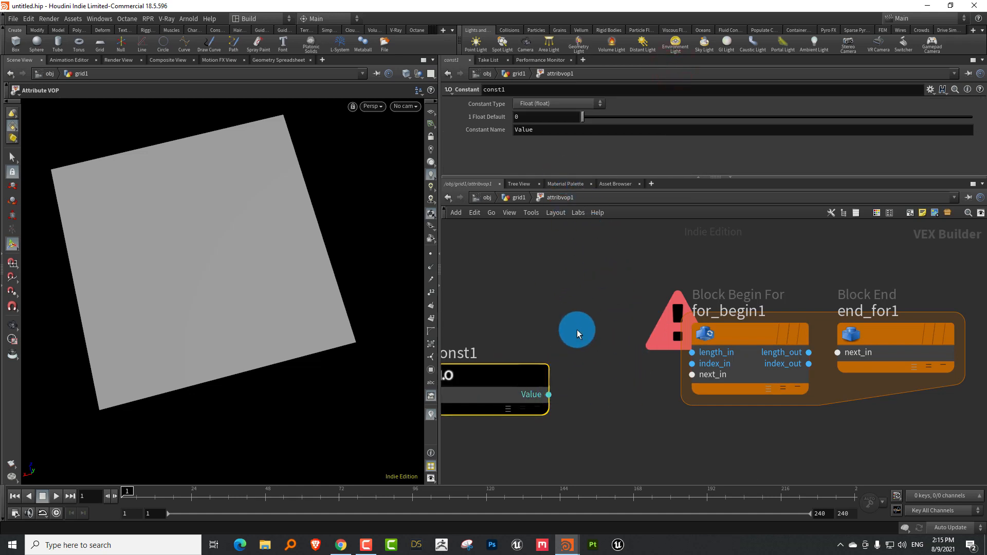
# Step: Set the new constant's type to Integer (int) and shift the node slightly up beside the loop
pyautogui.click(563, 103)
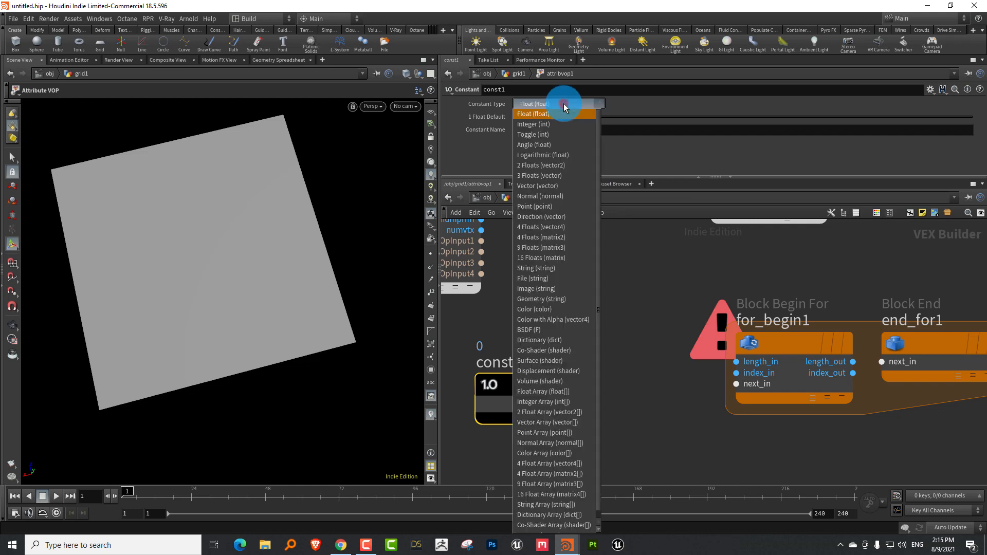
pyautogui.click(557, 125)
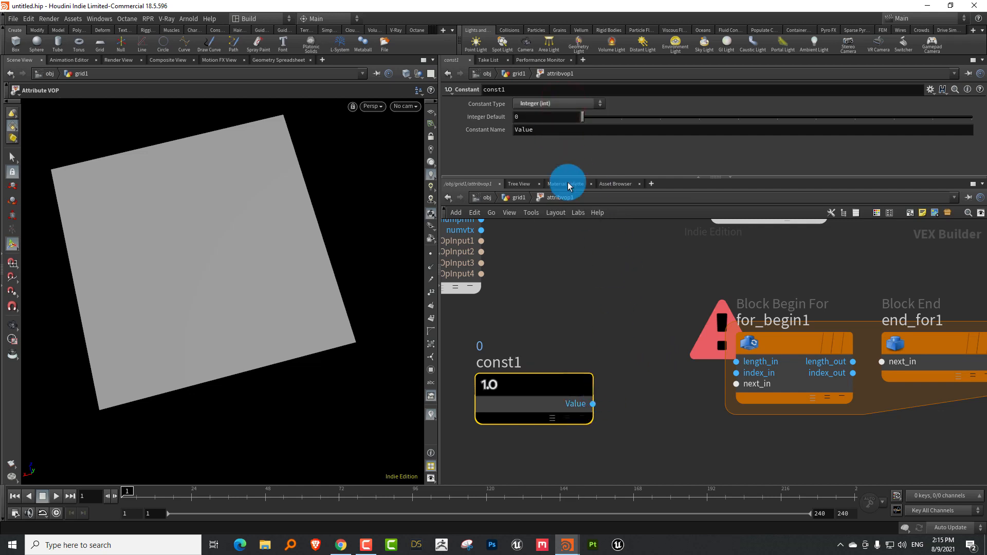
pyautogui.click(542, 130)
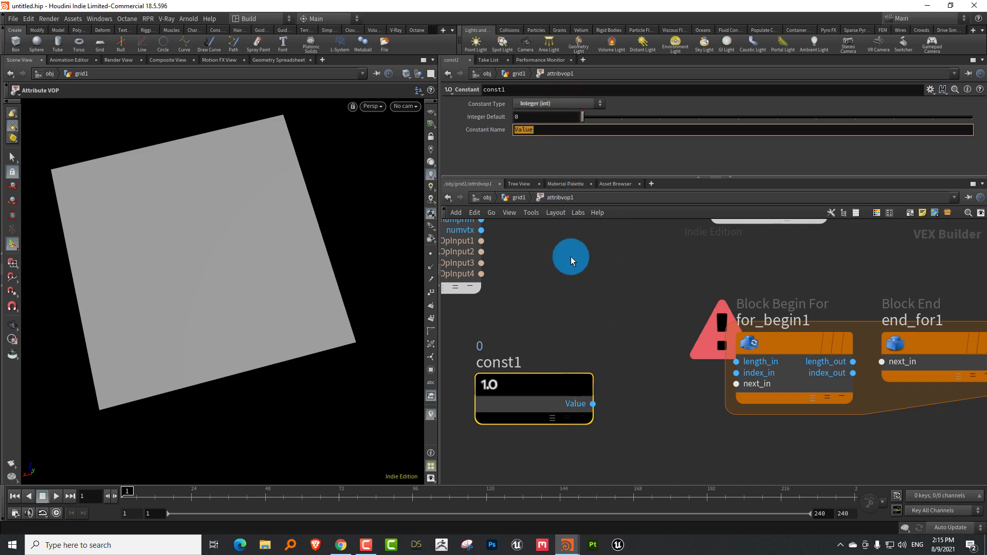
pyautogui.click(612, 319)
pyautogui.moveTo(543, 388); pyautogui.dragTo(532, 368)
pyautogui.click(637, 360)
pyautogui.click(520, 374)
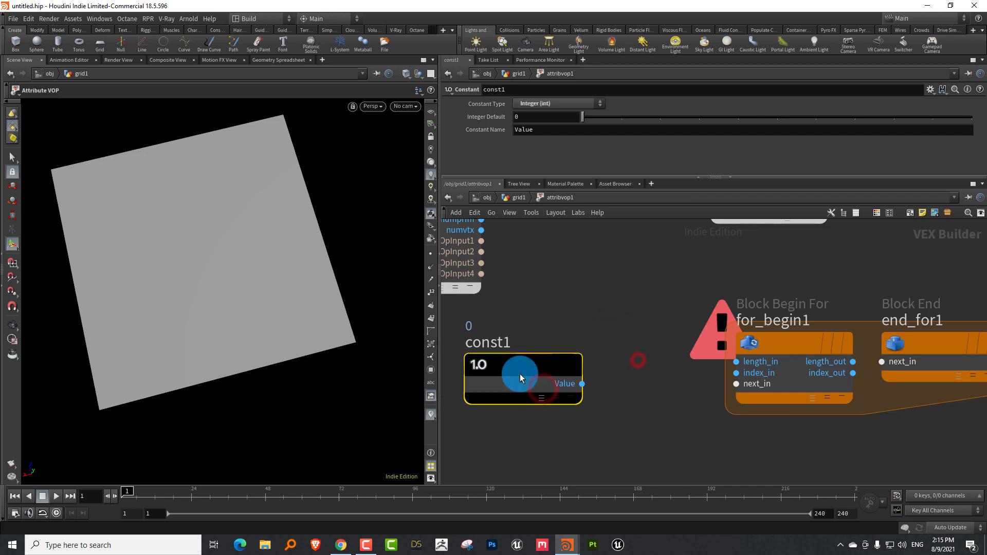
# Step: Rename the integer constant node to total and wire its Value output into for_begin1's length_in
pyautogui.doubleClick(525, 341)
pyautogui.press('BackSpace')
pyautogui.press('BackSpace')
pyautogui.press('BackSpace')
pyautogui.press('BackSpace')
pyautogui.press('BackSpace')
pyautogui.press('BackSpace')
pyautogui.write('total')
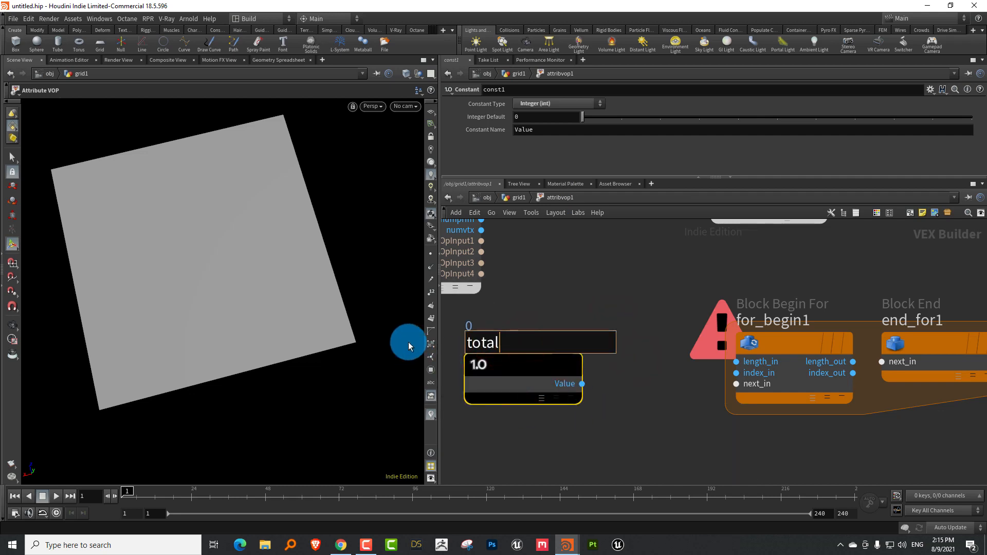
pyautogui.press('Return')
pyautogui.moveTo(582, 384); pyautogui.dragTo(736, 362)
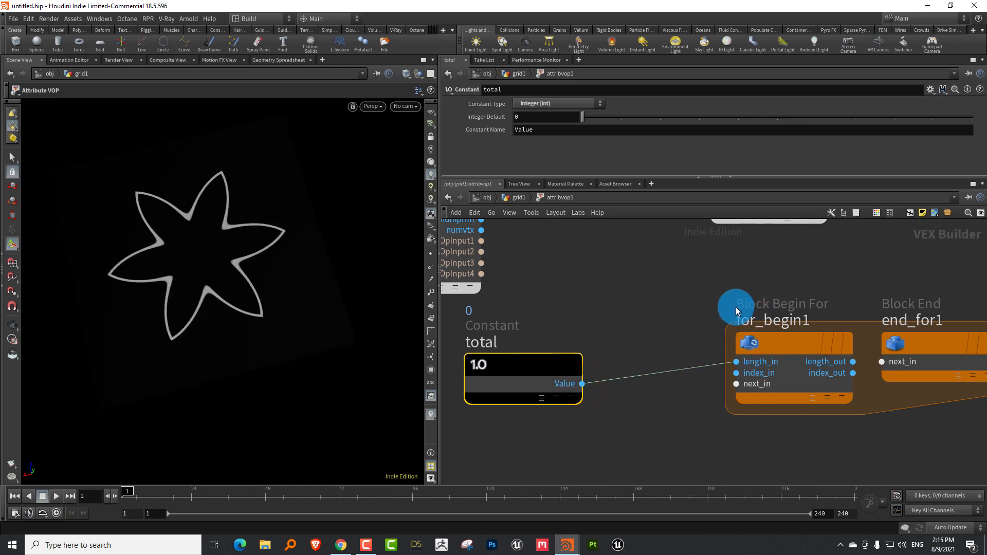
# Step: Move end_for1 farther from for_begin1 to make room for nodes inside the loop
pyautogui.moveTo(840, 276); pyautogui.dragTo(689, 308, button='middle')
pyautogui.moveTo(660, 311); pyautogui.dragTo(807, 337, button='right')
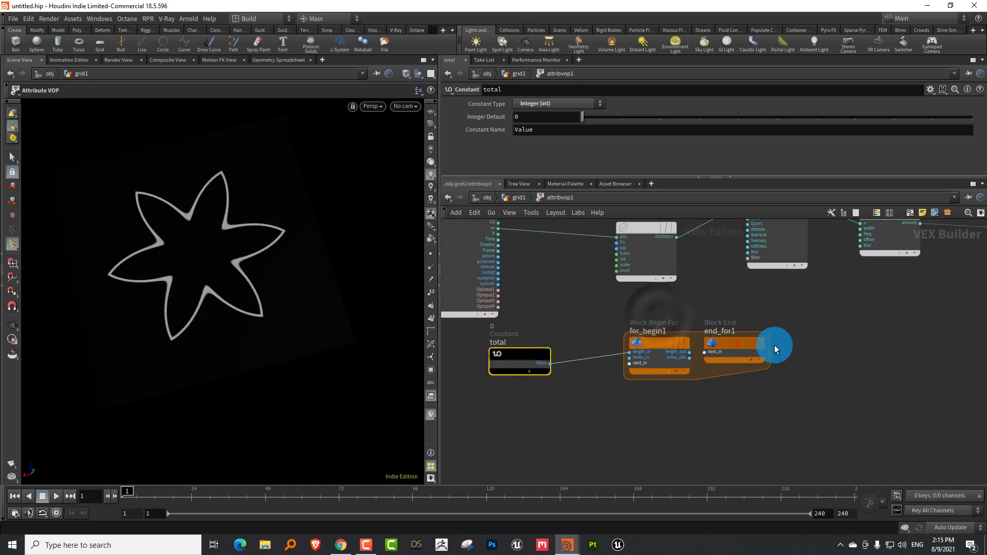
pyautogui.moveTo(738, 344); pyautogui.dragTo(910, 343)
pyautogui.moveTo(805, 333); pyautogui.dragTo(773, 354, button='middle')
pyautogui.moveTo(780, 315); pyautogui.dragTo(786, 310, button='right')
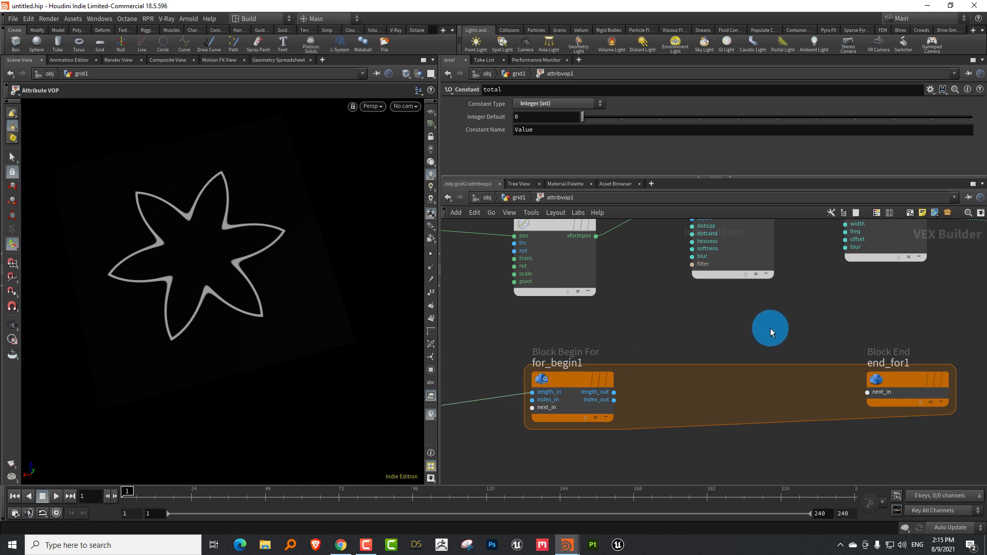
# Step: Add a second Constant node below total, keeping it a float, and set its Constant Name to result
pyautogui.moveTo(671, 342); pyautogui.dragTo(757, 306, button='middle')
pyautogui.moveTo(492, 439); pyautogui.dragTo(571, 372, button='middle')
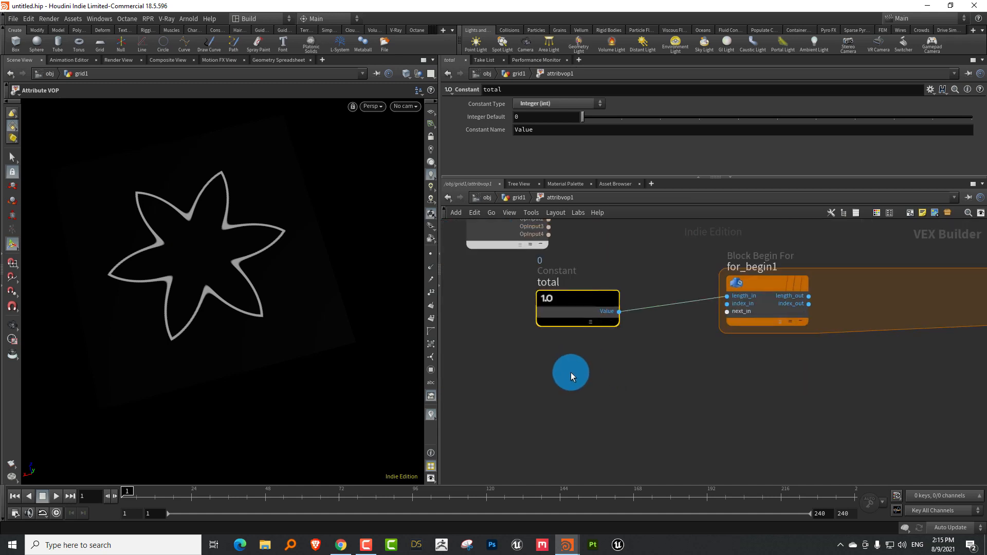
pyautogui.press('Tab')
pyautogui.write('con')
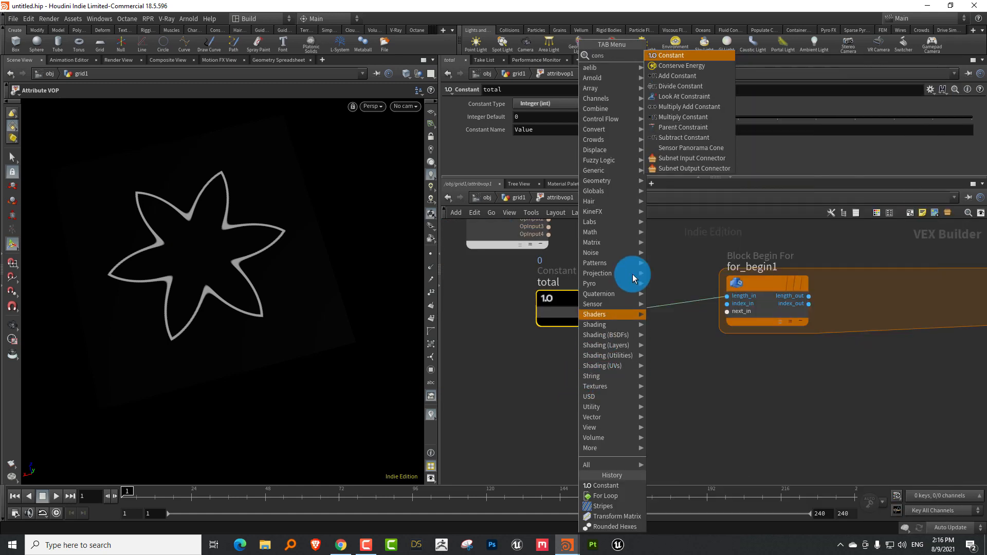
pyautogui.click(670, 55)
pyautogui.click(568, 391)
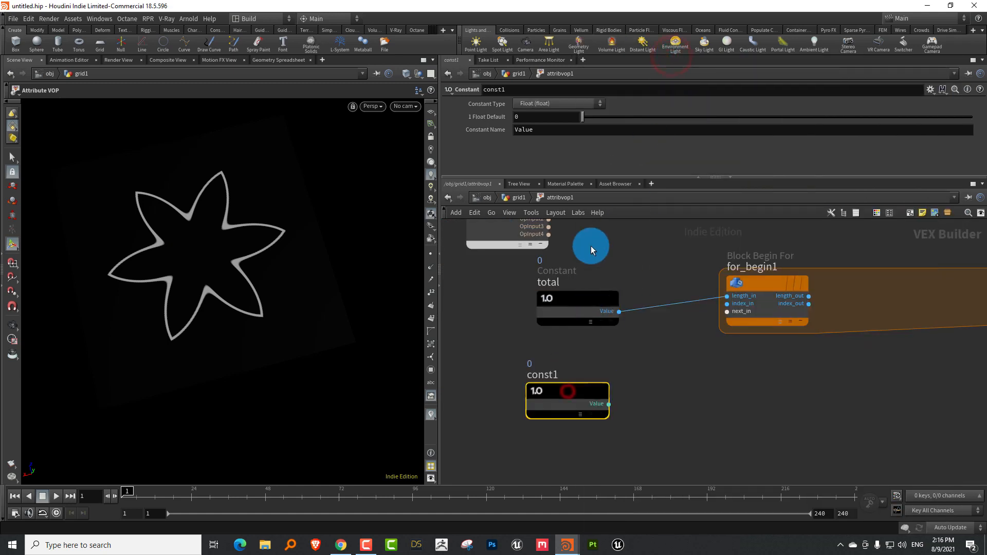
pyautogui.doubleClick(543, 129)
pyautogui.write('result')
pyautogui.press('Return')
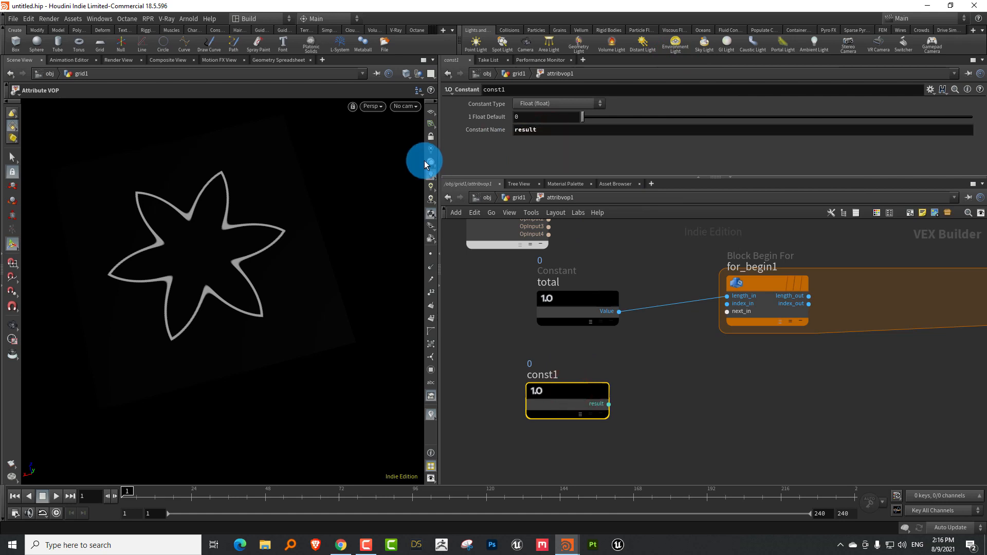
# Step: Wire the second constant's result output into for_begin1's next_in input
pyautogui.scroll(3, 698, 371)
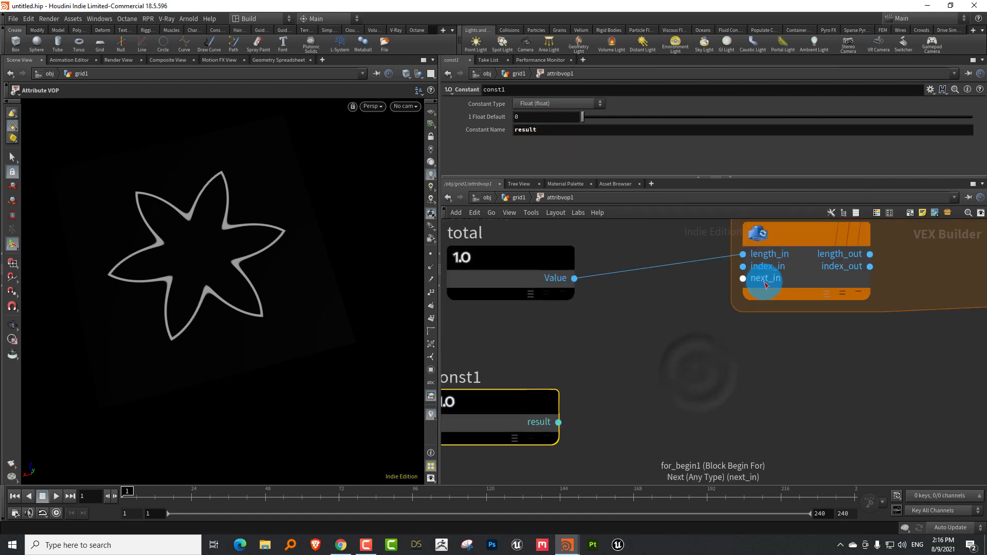
pyautogui.click(558, 422)
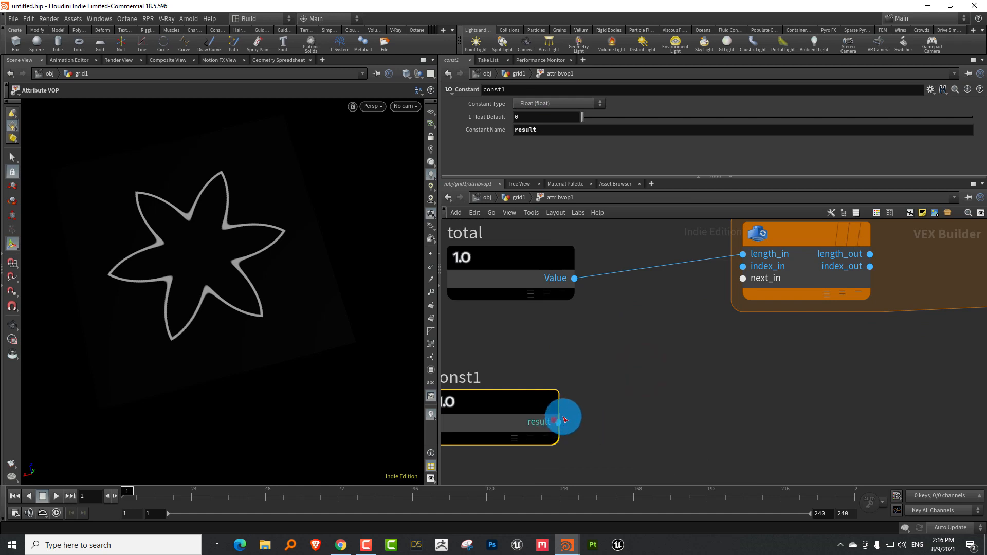
pyautogui.click(741, 279)
pyautogui.scroll(-3, 727, 374)
pyautogui.moveTo(727, 374); pyautogui.dragTo(663, 393, button='middle')
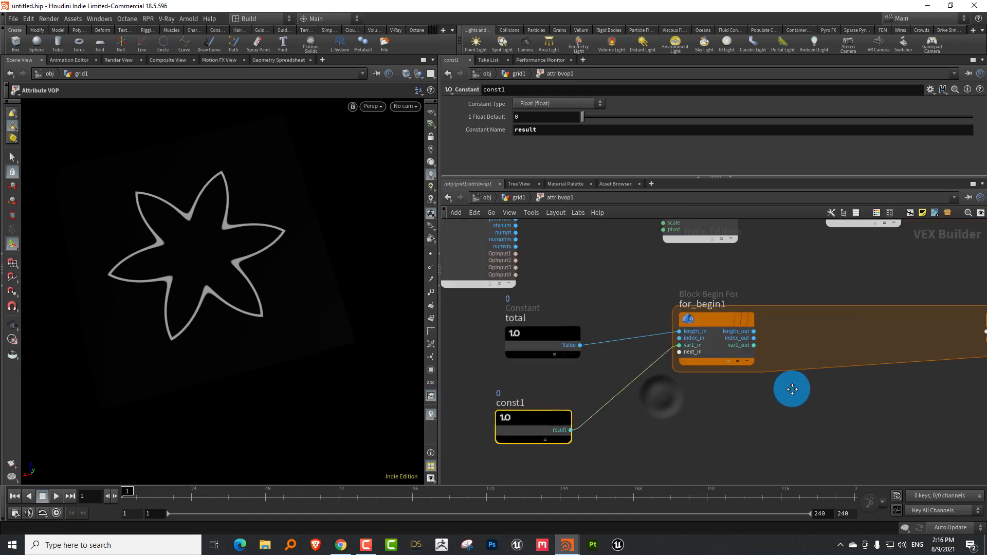
# Step: Wire for_begin1's var1_out output into end_for1's next_in input
pyautogui.moveTo(793, 387); pyautogui.dragTo(587, 379, button='middle')
pyautogui.scroll(3, 587, 378)
pyautogui.click(507, 361)
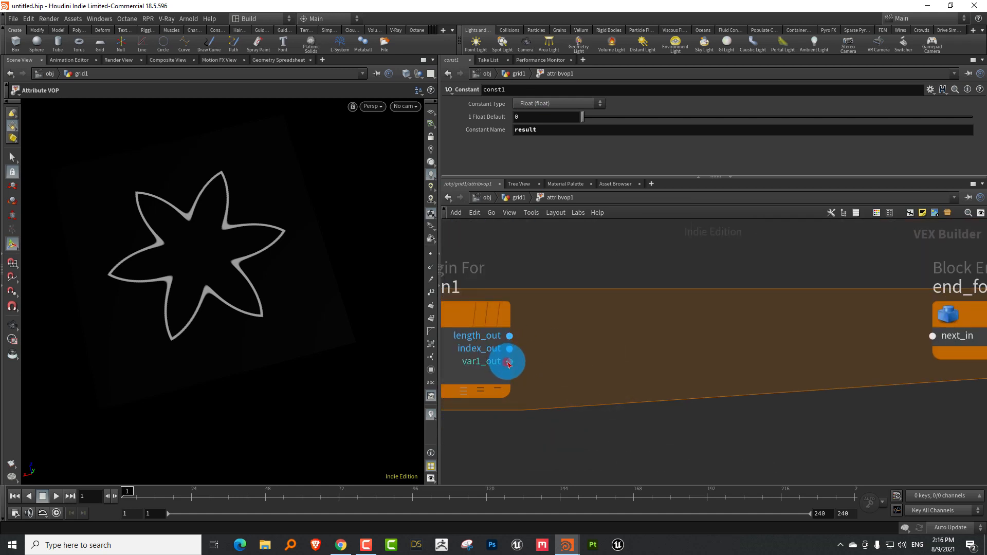
pyautogui.click(679, 370)
pyautogui.moveTo(702, 364); pyautogui.dragTo(624, 342, button='middle')
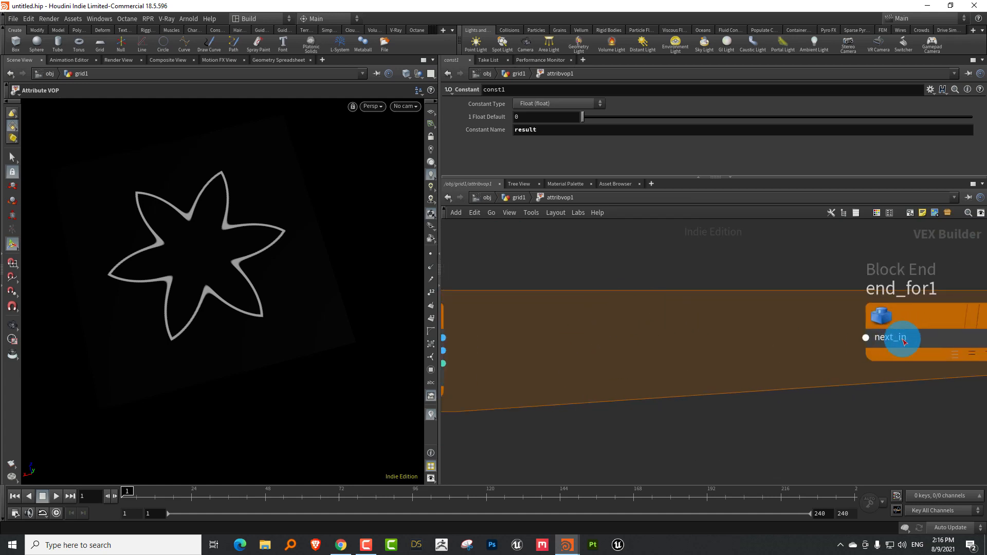
pyautogui.moveTo(507, 348); pyautogui.dragTo(614, 329, button='middle')
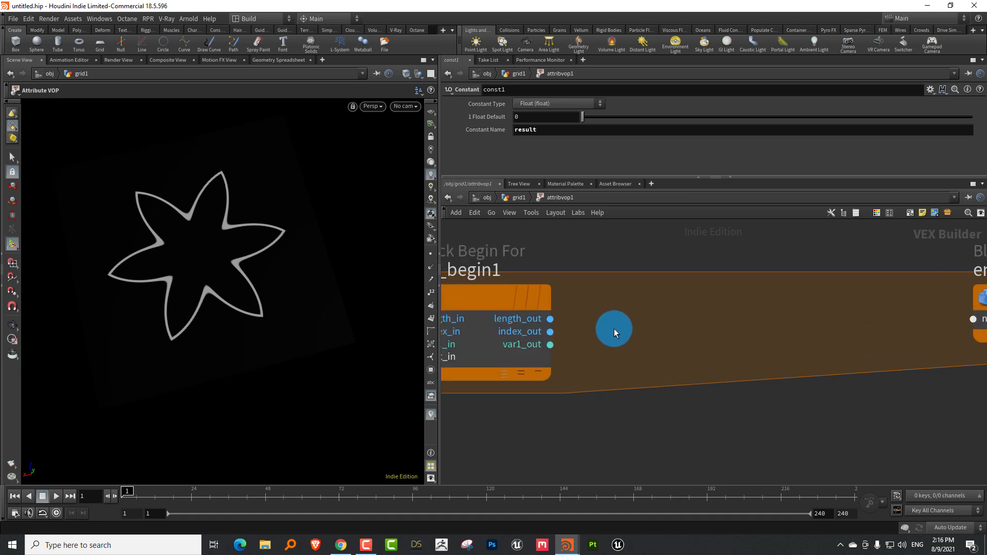
pyautogui.click(550, 345)
pyautogui.moveTo(782, 323); pyautogui.dragTo(749, 329, button='middle')
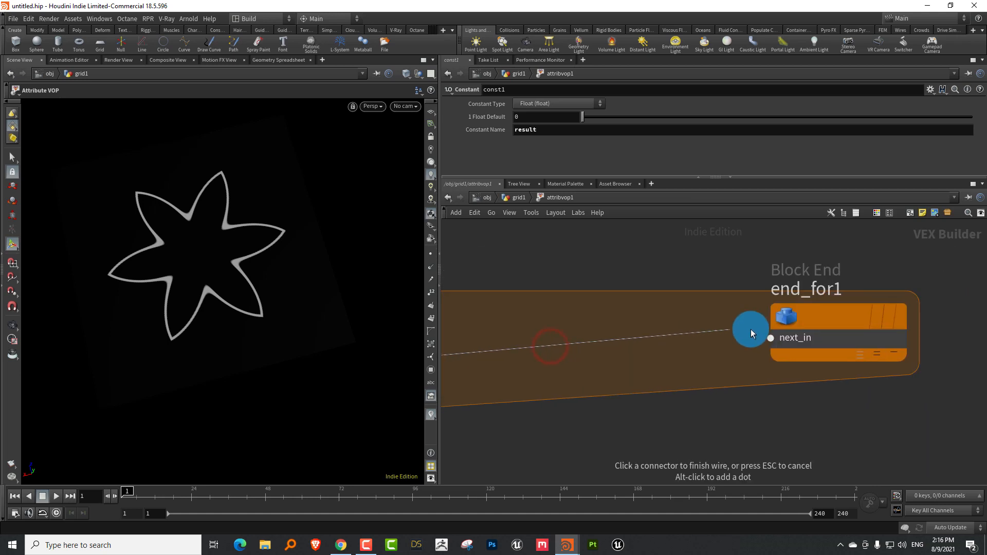
pyautogui.click(768, 337)
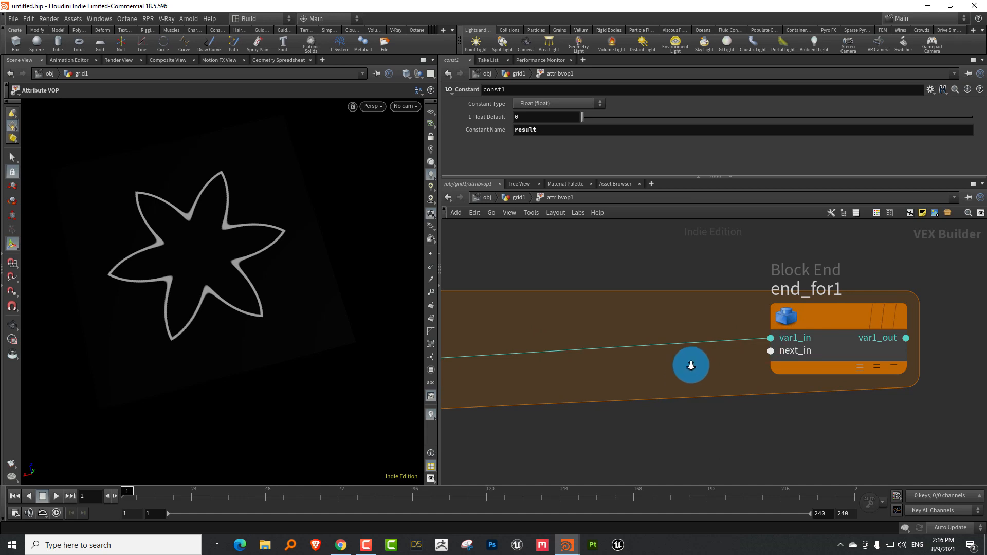
# Step: Select for_begin1 and then end_for1 to inspect how the loop's two blocks are paired and connected
pyautogui.scroll(-5, 668, 372)
pyautogui.scroll(3, 656, 376)
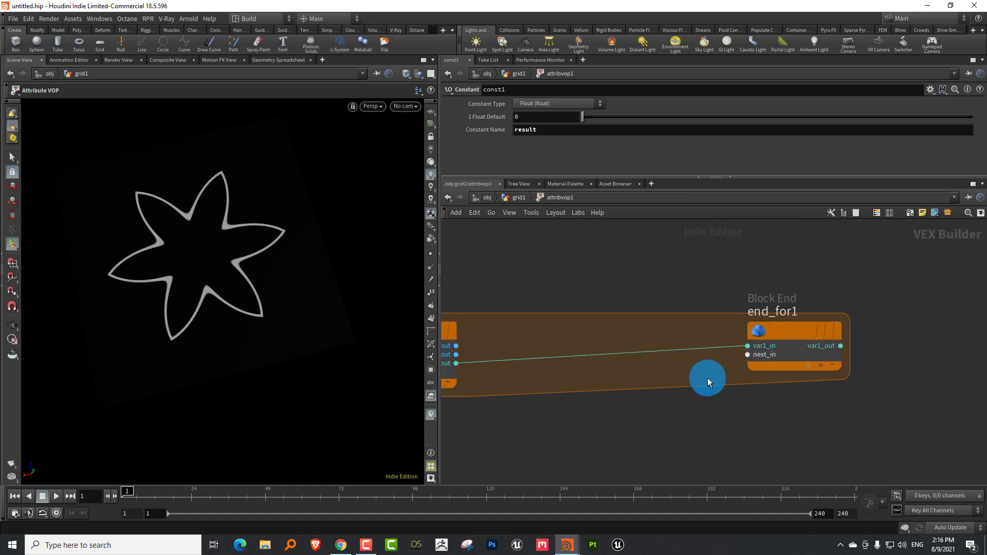
pyautogui.moveTo(614, 387); pyautogui.dragTo(725, 359, button='middle')
pyautogui.moveTo(578, 378); pyautogui.dragTo(553, 352)
pyautogui.moveTo(613, 377); pyautogui.dragTo(715, 386, button='middle')
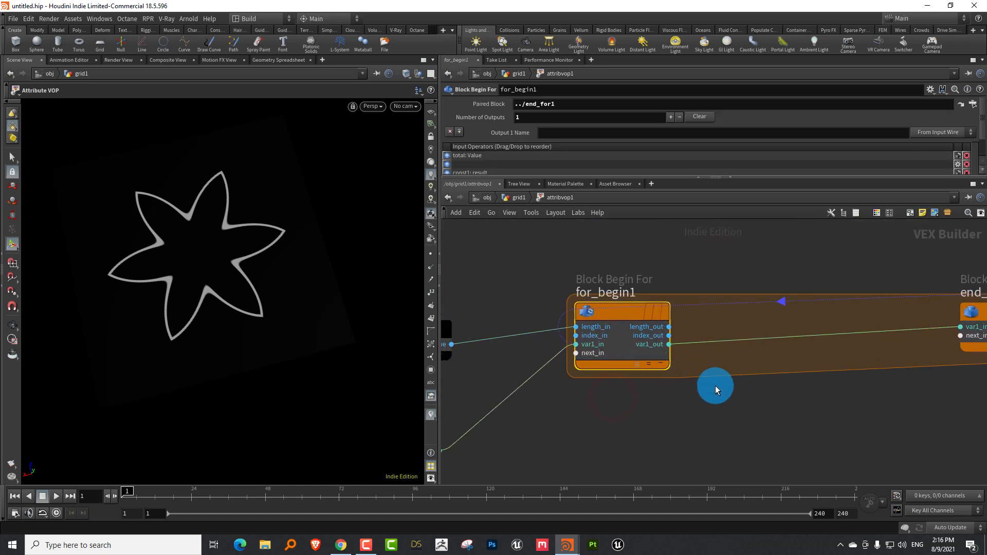
pyautogui.click(743, 403)
pyautogui.moveTo(852, 396); pyautogui.dragTo(722, 379, button='middle')
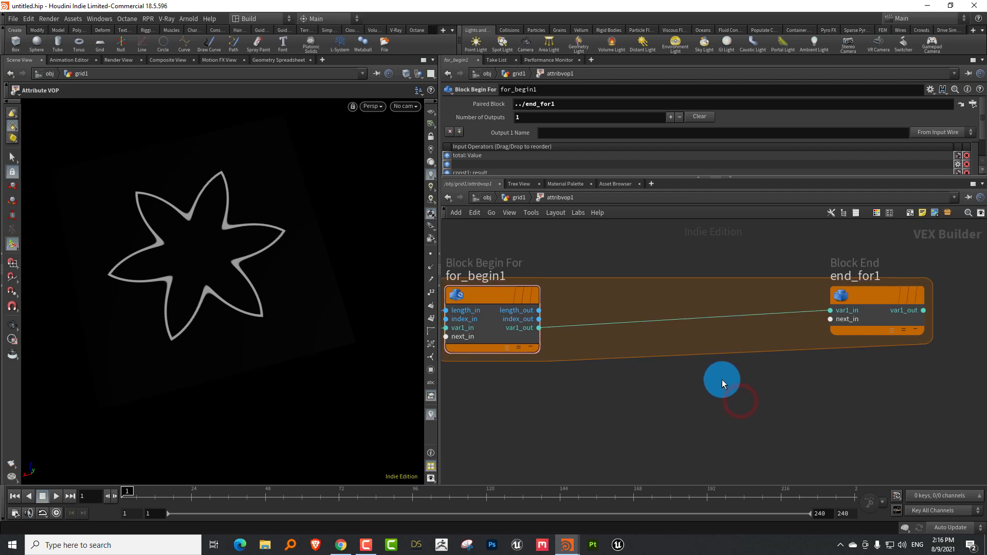
pyautogui.moveTo(820, 397); pyautogui.dragTo(915, 302)
pyautogui.moveTo(529, 390); pyautogui.dragTo(529, 321)
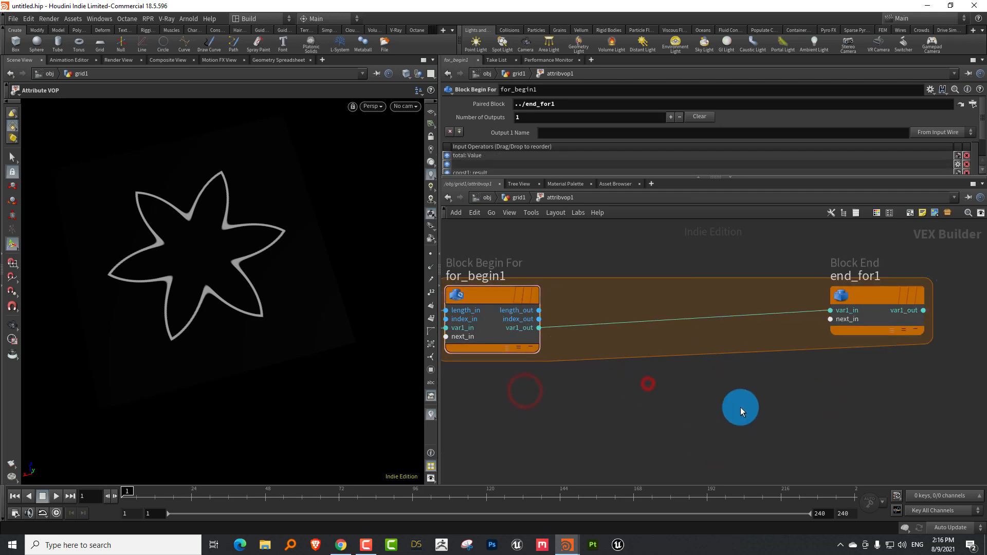
pyautogui.moveTo(822, 383); pyautogui.dragTo(886, 295)
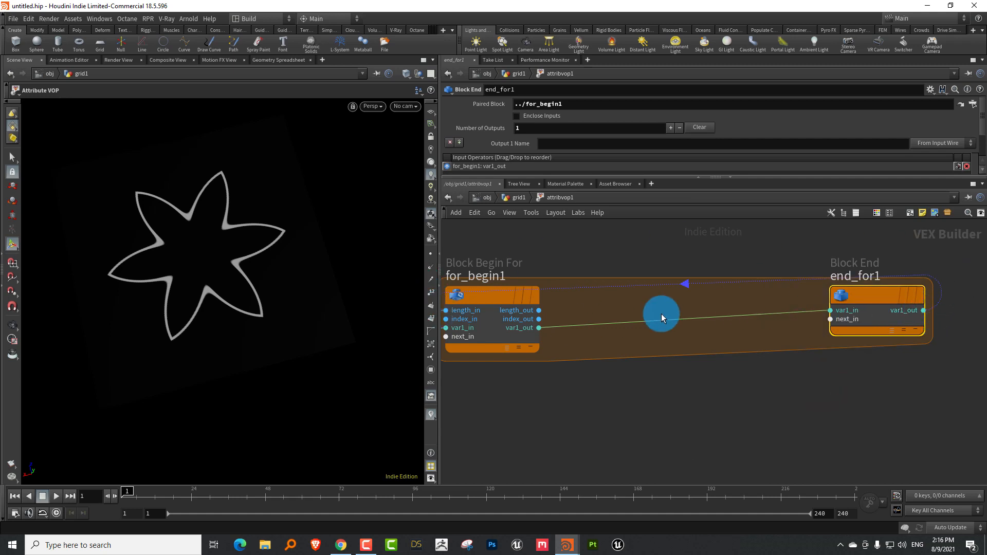
# Step: Examine the wiring from the two constants through the loop's begin and end blocks
pyautogui.moveTo(602, 380); pyautogui.dragTo(676, 373, button='middle')
pyautogui.scroll(-2, 676, 372)
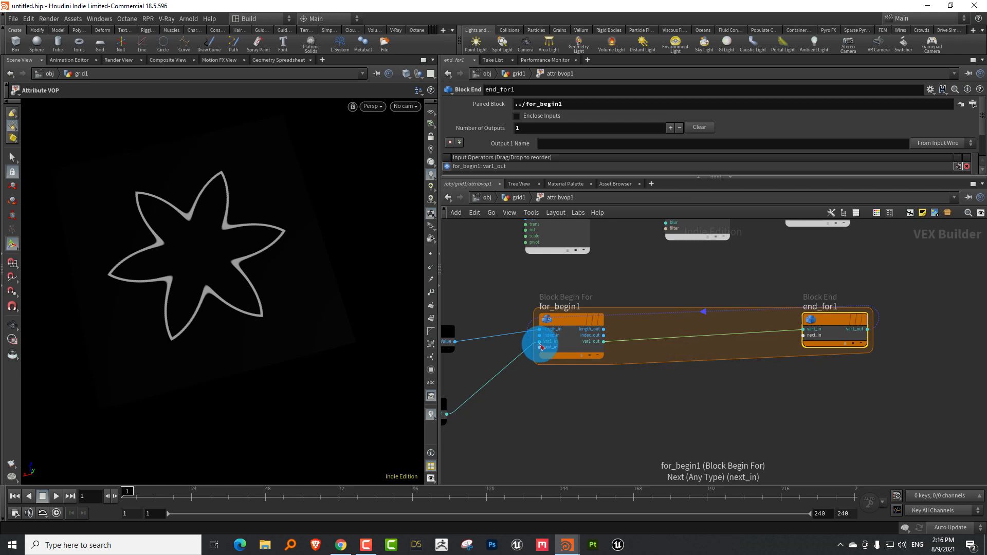
pyautogui.scroll(4, 631, 322)
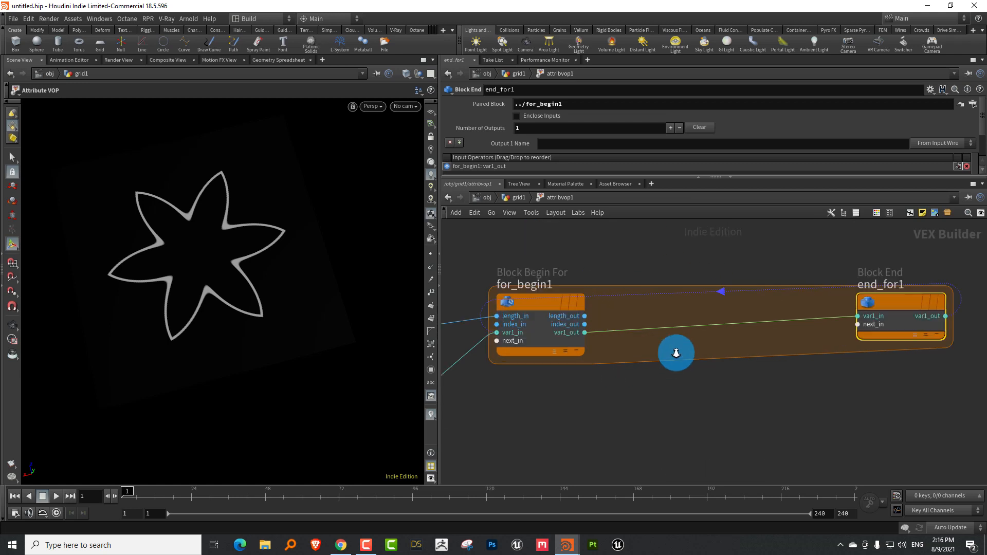
pyautogui.scroll(-2, 675, 316)
pyautogui.moveTo(671, 323); pyautogui.dragTo(646, 334, button='middle')
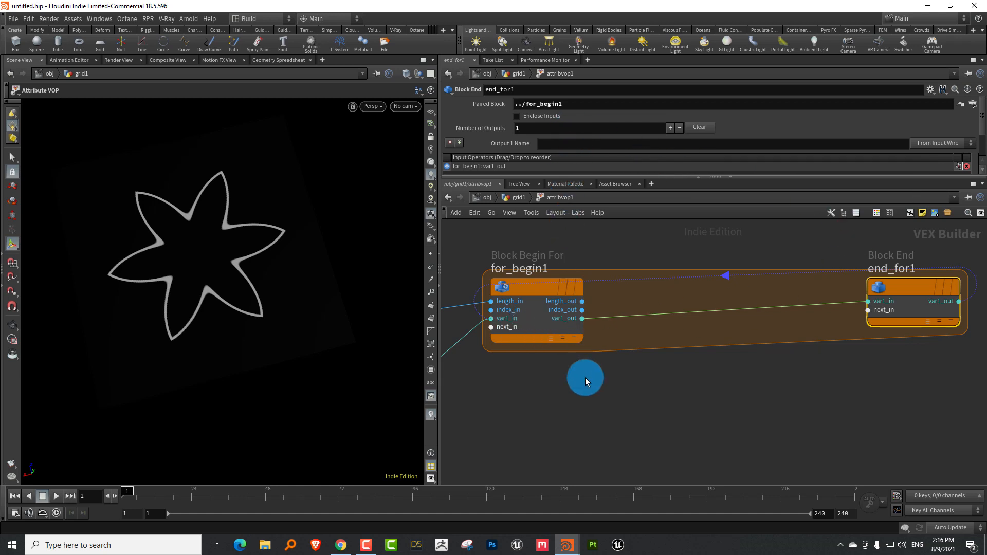
pyautogui.scroll(3, 576, 365)
pyautogui.scroll(-3, 578, 360)
pyautogui.scroll(1, 598, 361)
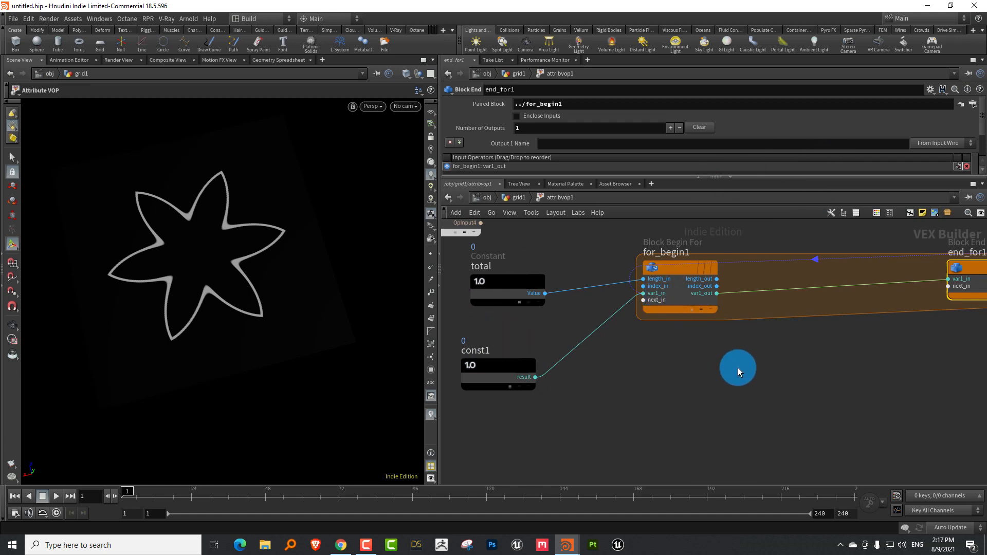
# Step: Rename the const1 constant node as result
pyautogui.doubleClick(508, 351)
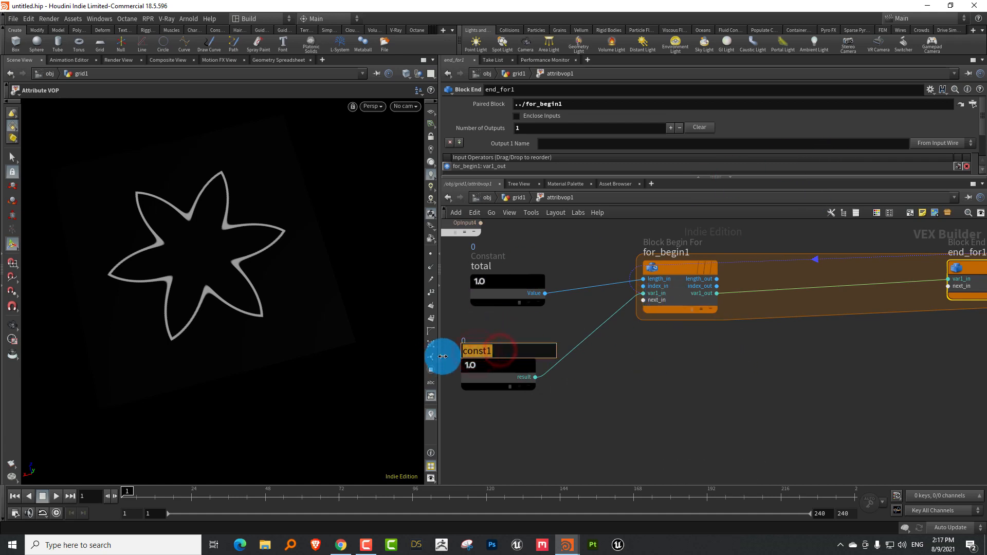
pyautogui.press('Return')
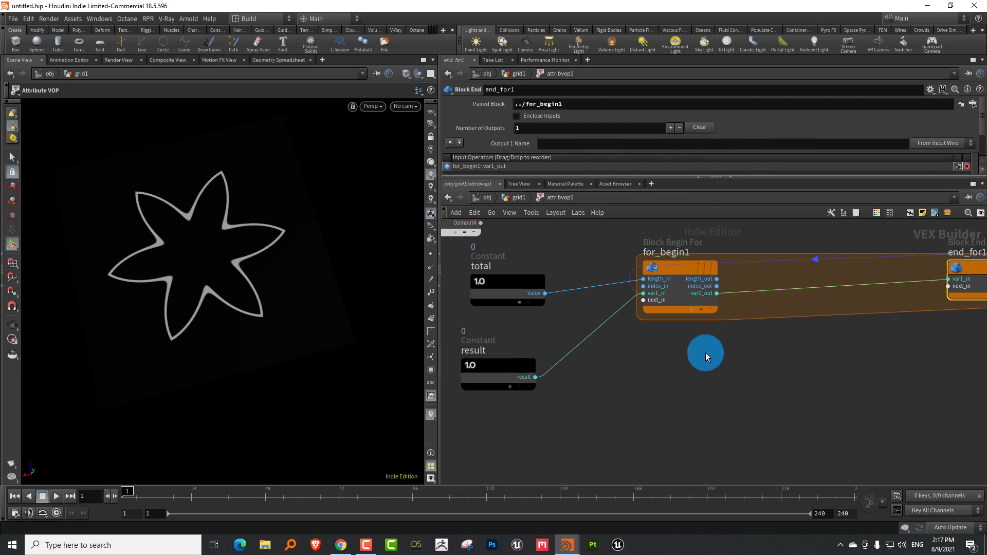
# Step: Set for_begin1's output 1 name to result
pyautogui.moveTo(705, 352); pyautogui.dragTo(660, 374, button='middle')
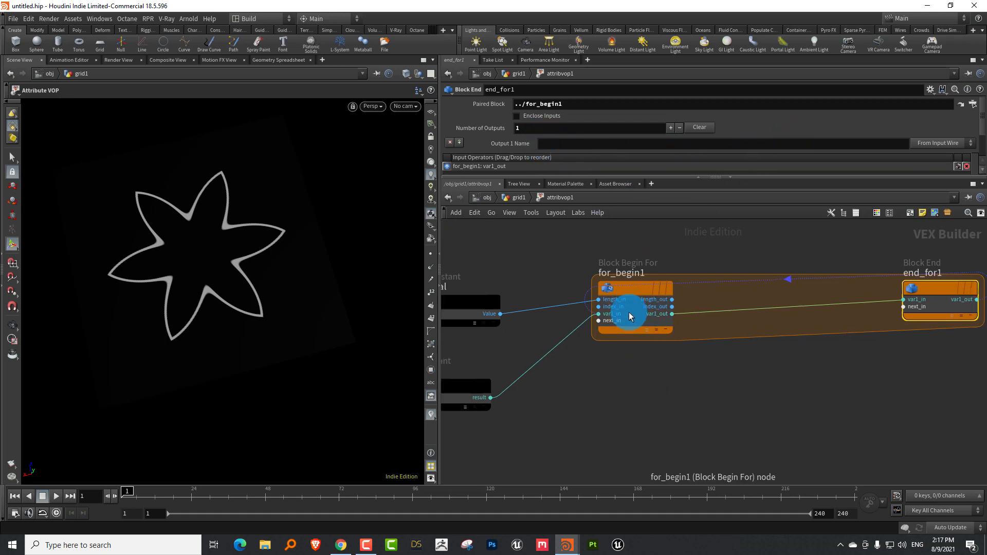
pyautogui.moveTo(767, 356); pyautogui.dragTo(800, 342, button='middle')
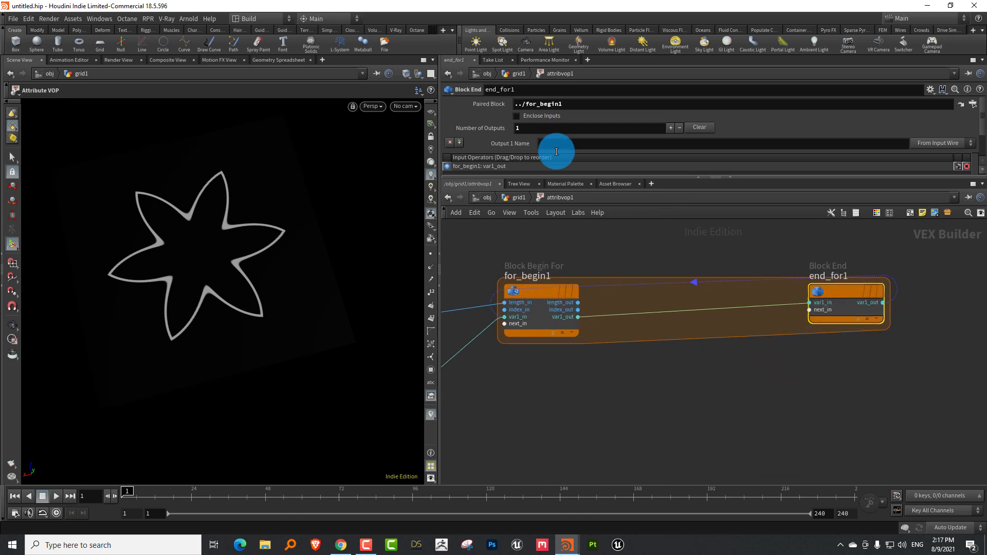
pyautogui.moveTo(597, 370); pyautogui.dragTo(562, 295)
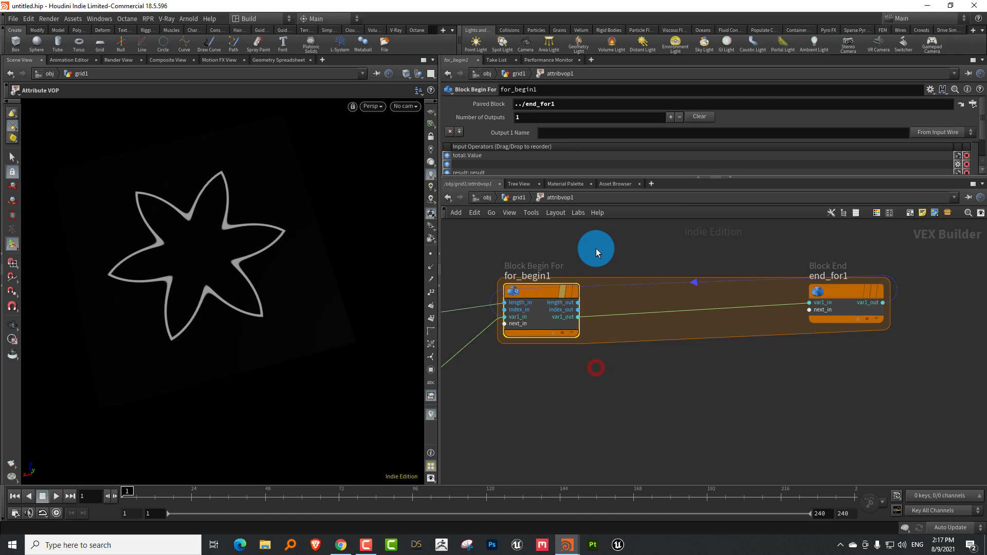
pyautogui.click(548, 132)
pyautogui.write('result')
pyautogui.press('Return')
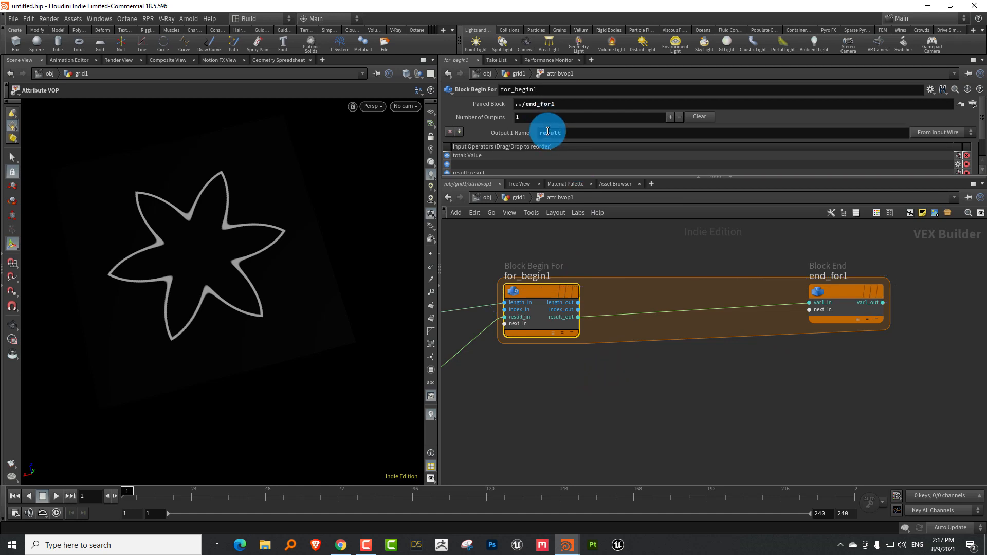
# Step: Set end_for1's output 1 name to result, matching the loop's begin block
pyautogui.moveTo(829, 355); pyautogui.dragTo(744, 223)
pyautogui.click(579, 143)
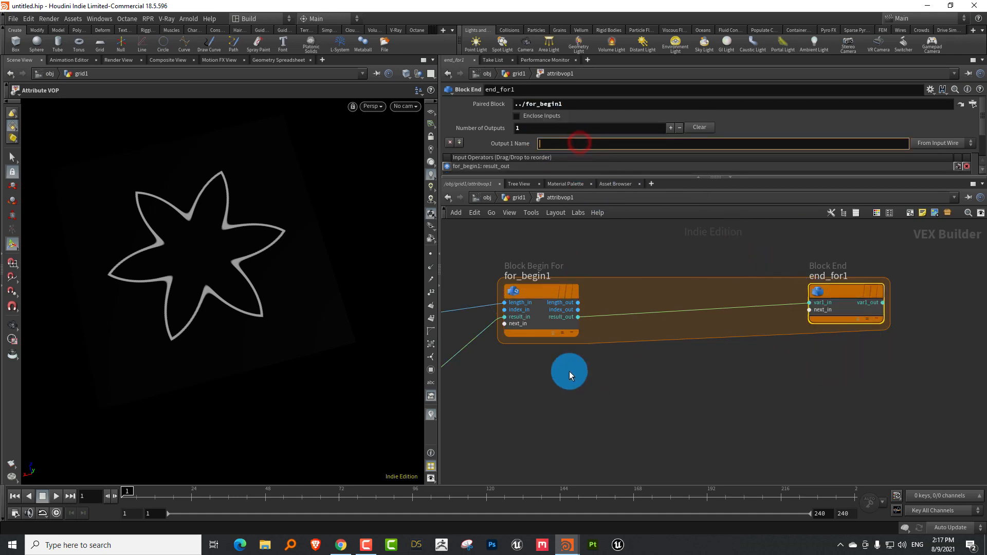
pyautogui.click(567, 377)
pyautogui.moveTo(533, 359); pyautogui.dragTo(545, 329)
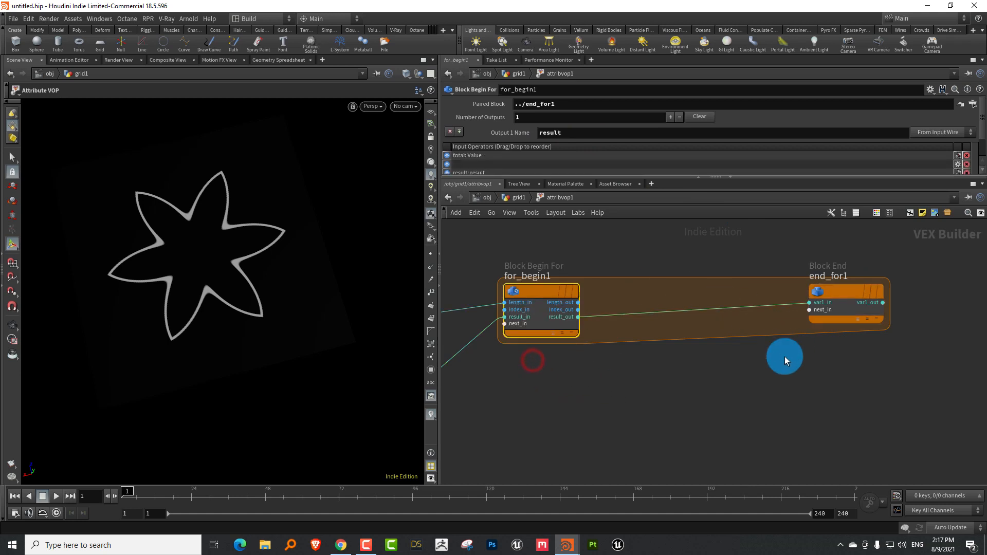
pyautogui.moveTo(789, 355); pyautogui.dragTo(802, 314)
pyautogui.moveTo(550, 370); pyautogui.dragTo(621, 301)
pyautogui.moveTo(803, 362); pyautogui.dragTo(903, 298)
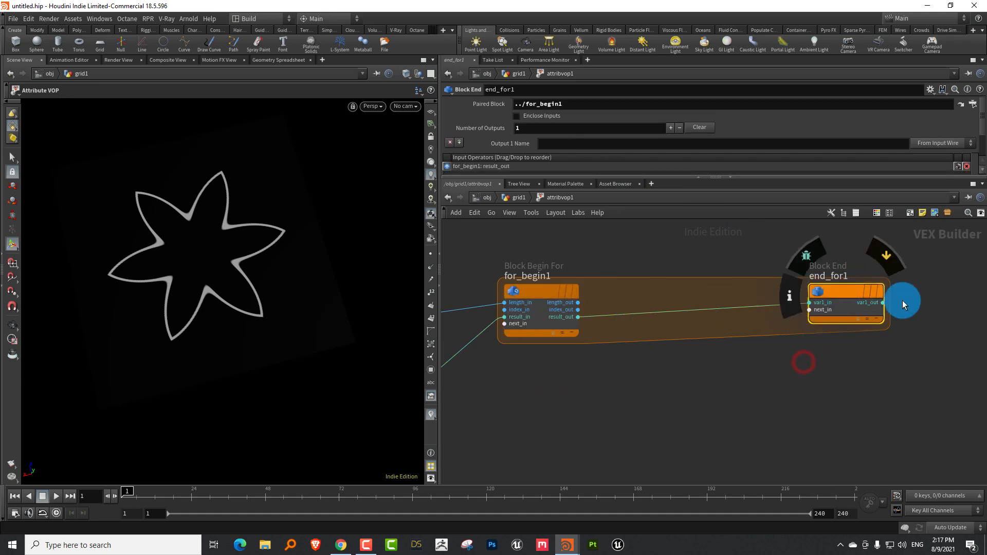
pyautogui.click(559, 145)
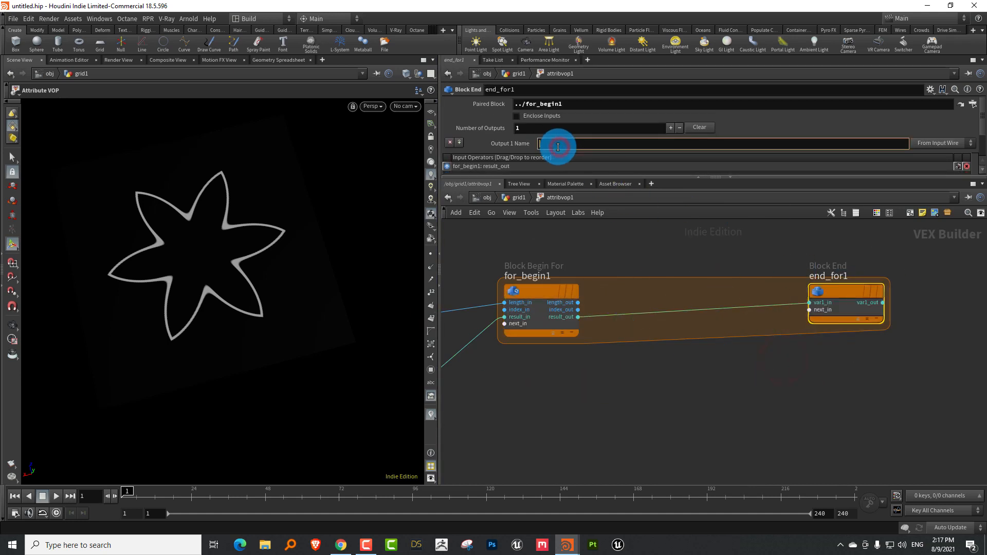
pyautogui.press('Return')
pyautogui.click(530, 321)
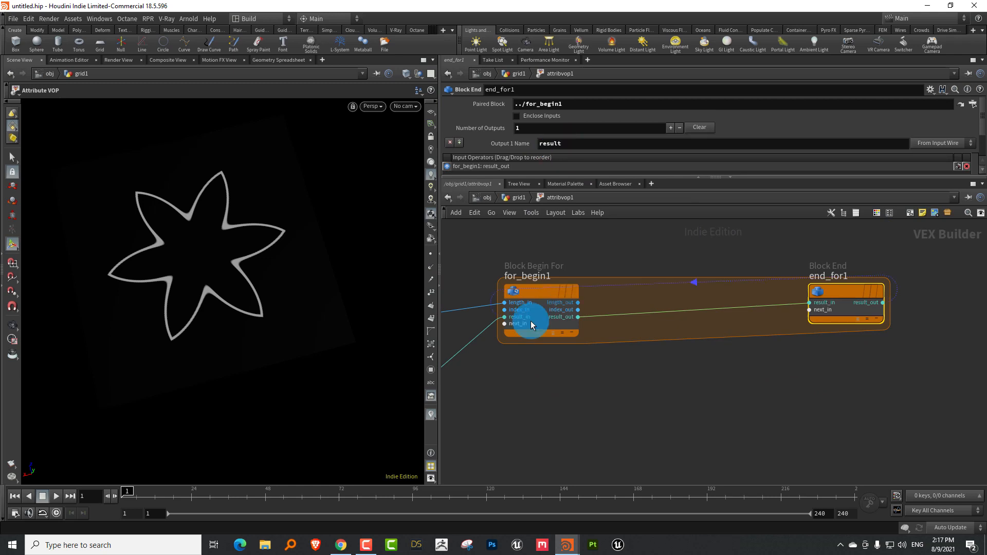
# Step: Move geometryvopoutput1 farther from stripes1 to make room for another node between them
pyautogui.scroll(-4, 823, 312)
pyautogui.moveTo(754, 381); pyautogui.dragTo(583, 455, button='middle')
pyautogui.click(671, 378)
pyautogui.moveTo(671, 377); pyautogui.dragTo(666, 386)
pyautogui.moveTo(727, 358); pyautogui.dragTo(668, 355, button='middle')
pyautogui.scroll(3, 670, 368)
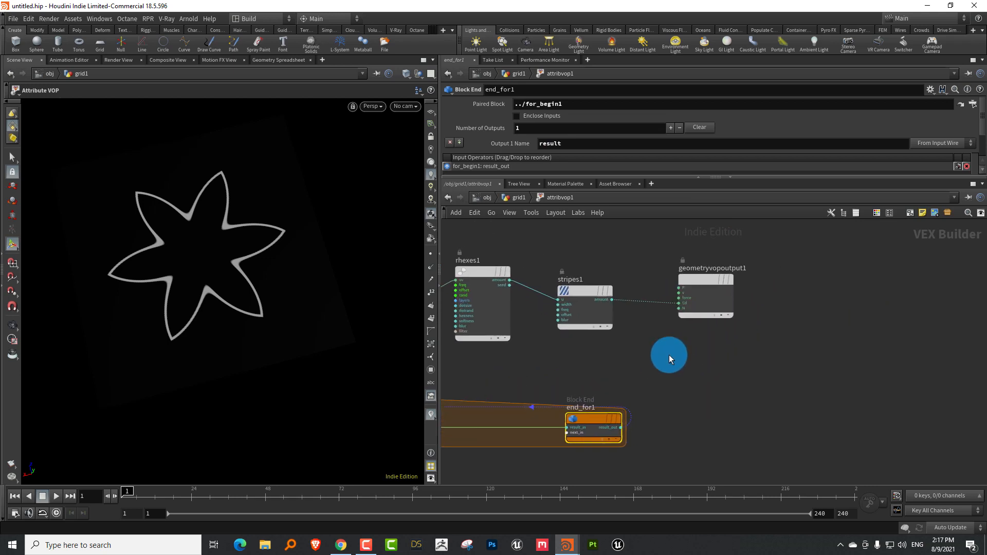
pyautogui.moveTo(669, 353); pyautogui.dragTo(725, 260)
pyautogui.moveTo(704, 284); pyautogui.dragTo(841, 296)
# Step: Insert a Fit Range node between stripes1 and geometryvopoutput1 and set its Destination Max to 0.14
pyautogui.click(673, 309)
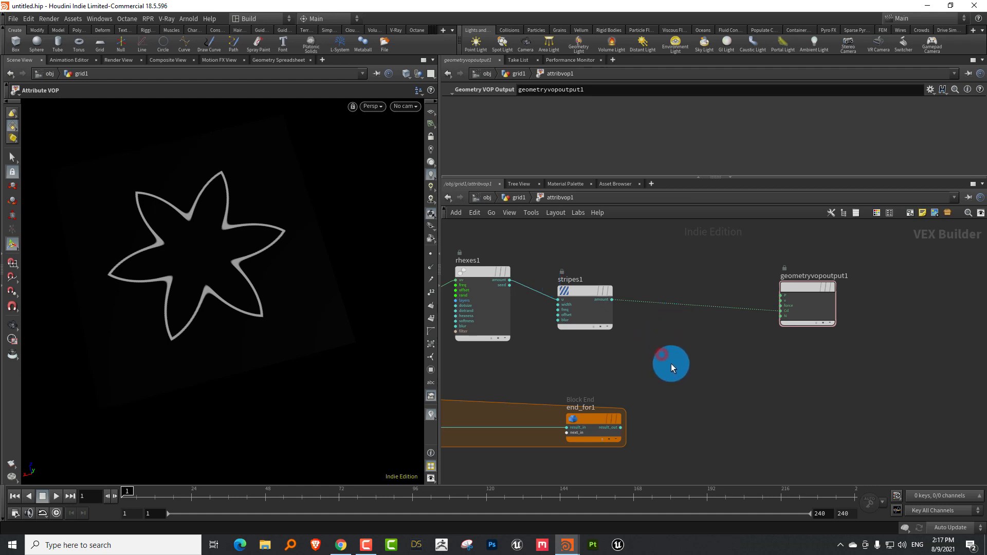
pyautogui.press('Tab')
pyautogui.write('fit')
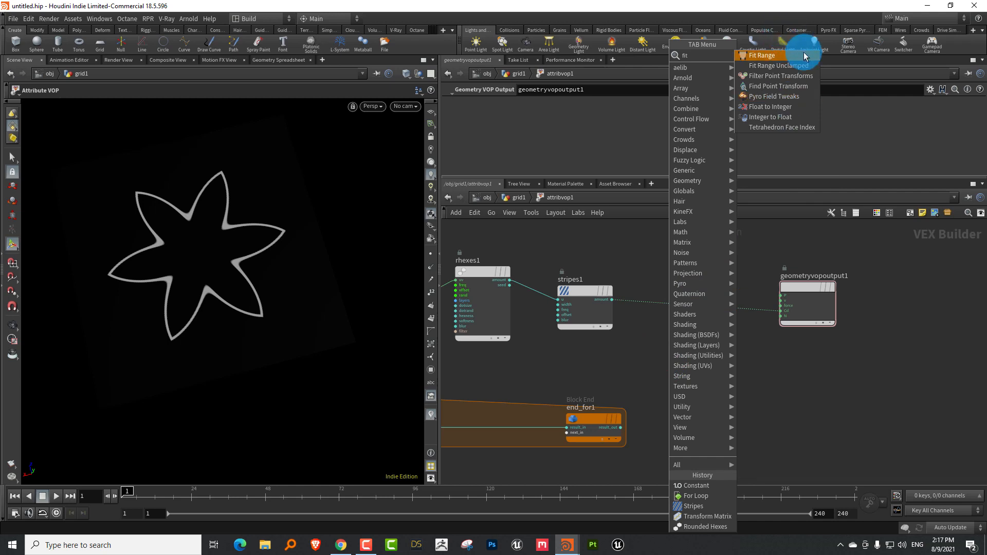
pyautogui.click(785, 56)
pyautogui.click(654, 310)
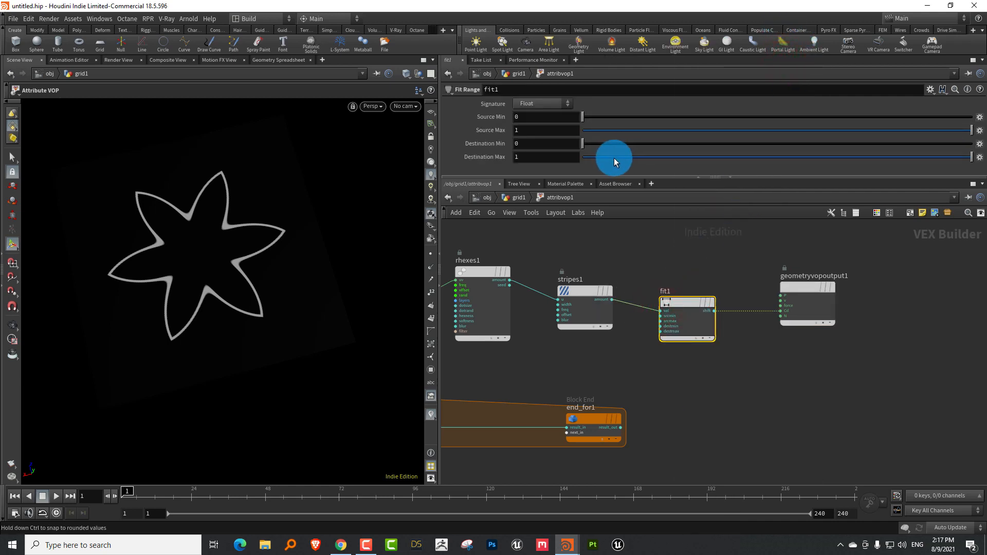
pyautogui.moveTo(614, 158); pyautogui.dragTo(635, 160)
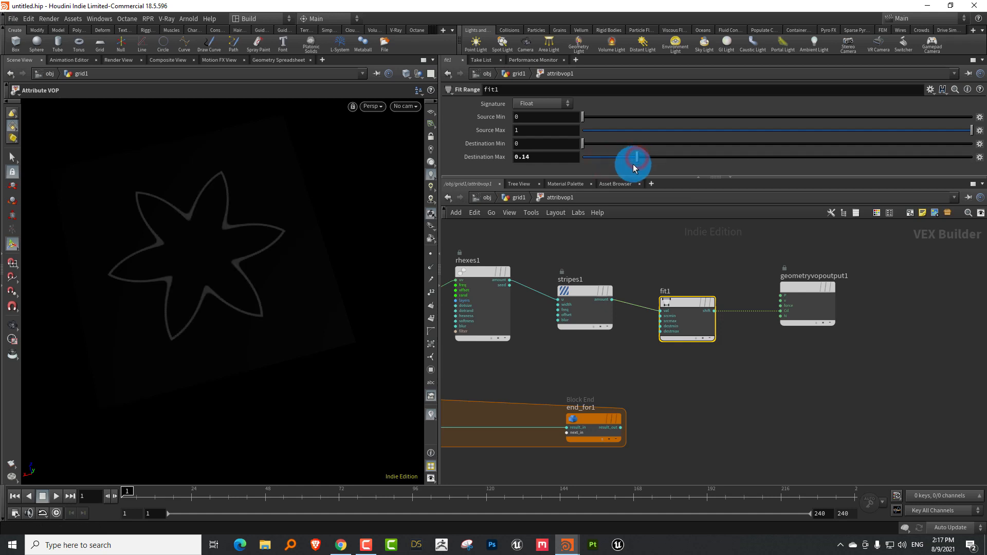
# Step: Insert an Add node on the wire between for_begin1's result_out and end_for1's result_in
pyautogui.moveTo(673, 400); pyautogui.dragTo(680, 346, button='middle')
pyautogui.moveTo(600, 368); pyautogui.dragTo(763, 368)
pyautogui.moveTo(733, 343); pyautogui.dragTo(820, 347, button='middle')
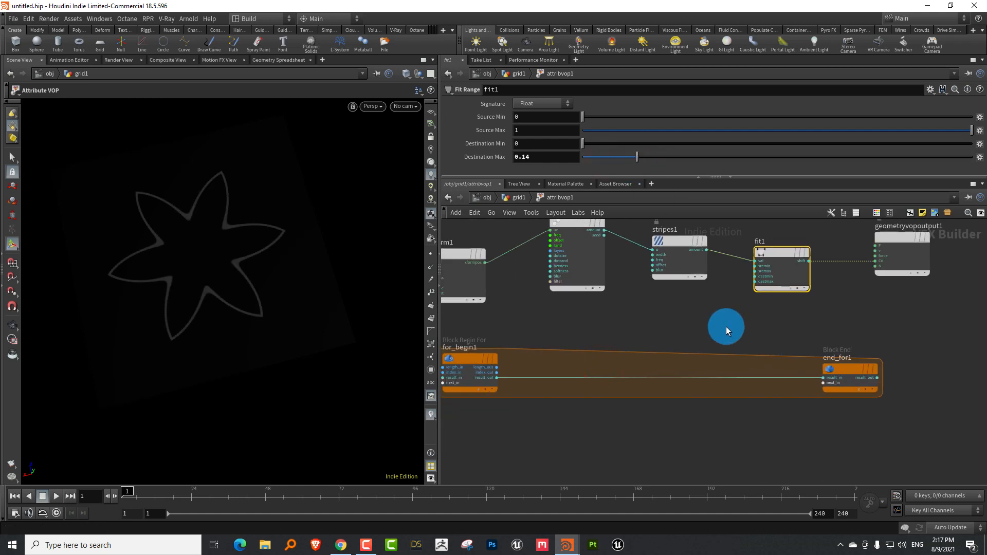
pyautogui.press('Tab')
pyautogui.moveTo(771, 221)
pyautogui.click(843, 45)
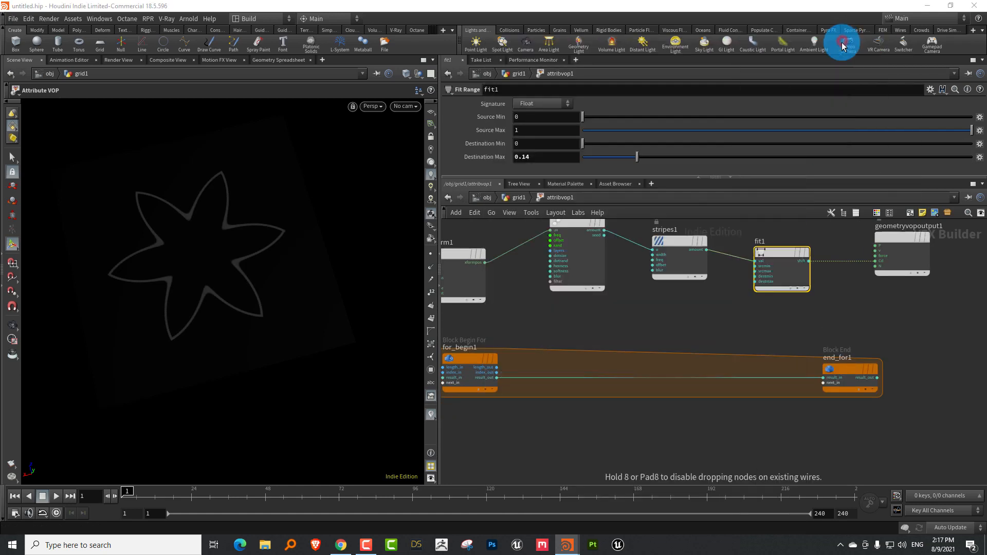
pyautogui.click(723, 377)
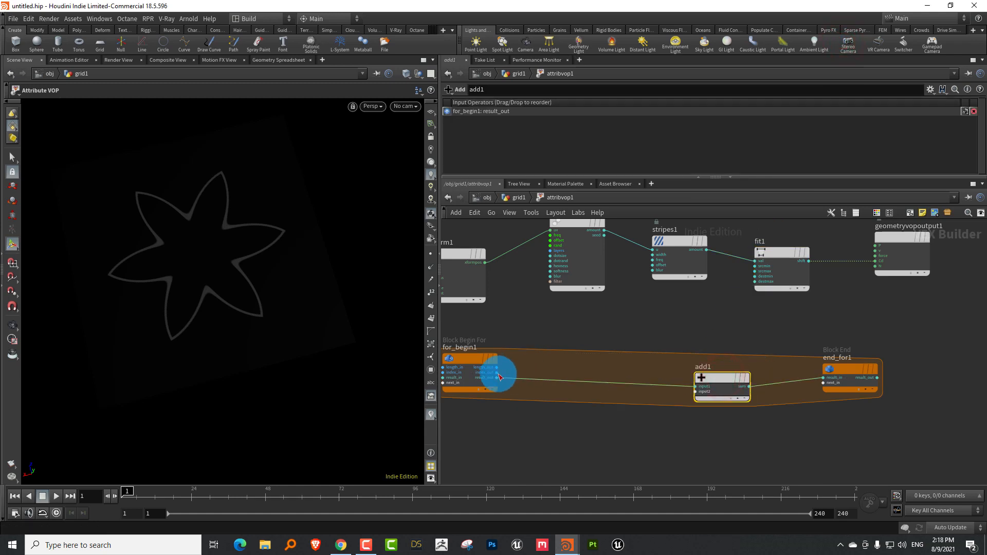
# Step: Check the result constant feeding the loop, and wire fit1's shift output into add1's input2
pyautogui.moveTo(626, 321); pyautogui.dragTo(795, 302, button='middle')
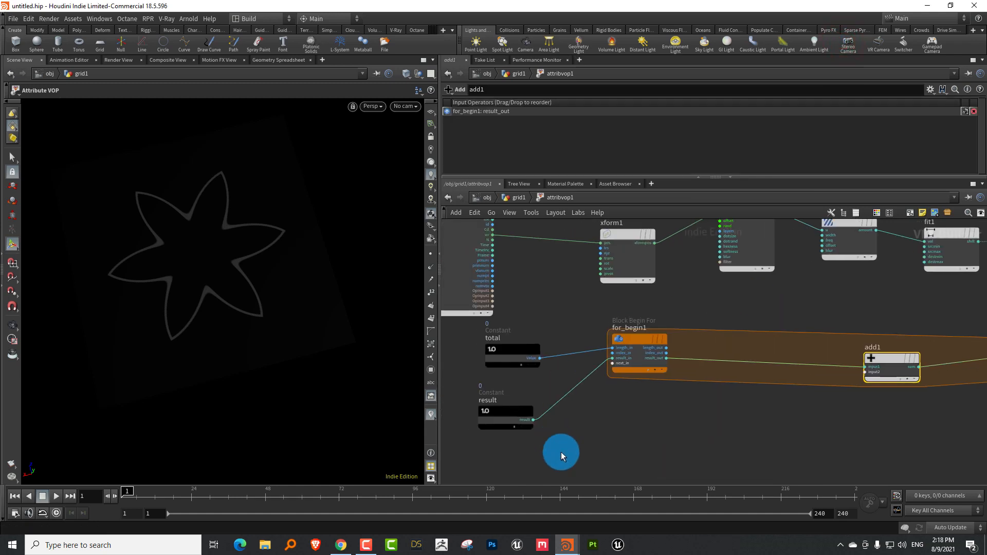
pyautogui.moveTo(562, 452); pyautogui.dragTo(493, 413)
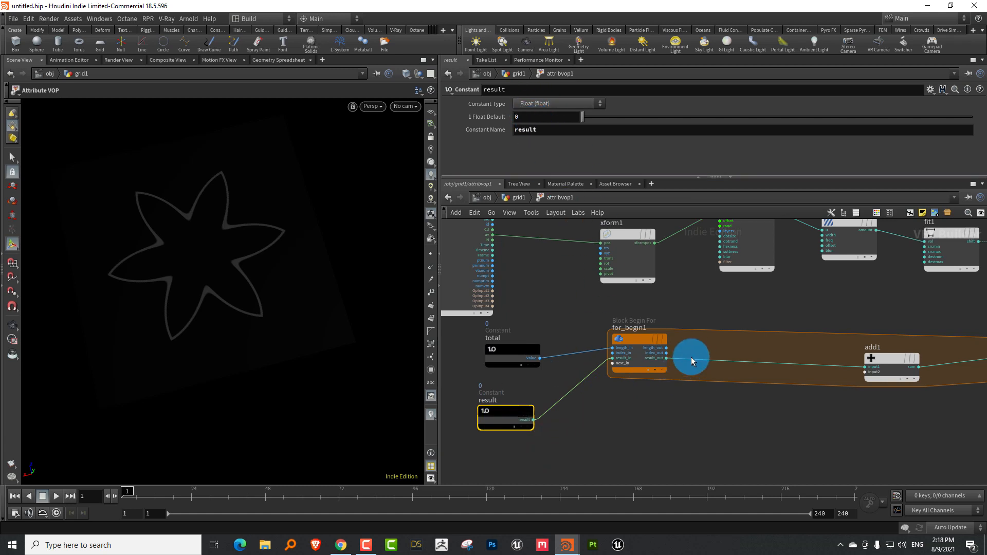
pyautogui.click(894, 358)
pyautogui.moveTo(893, 313); pyautogui.dragTo(731, 332, button='middle')
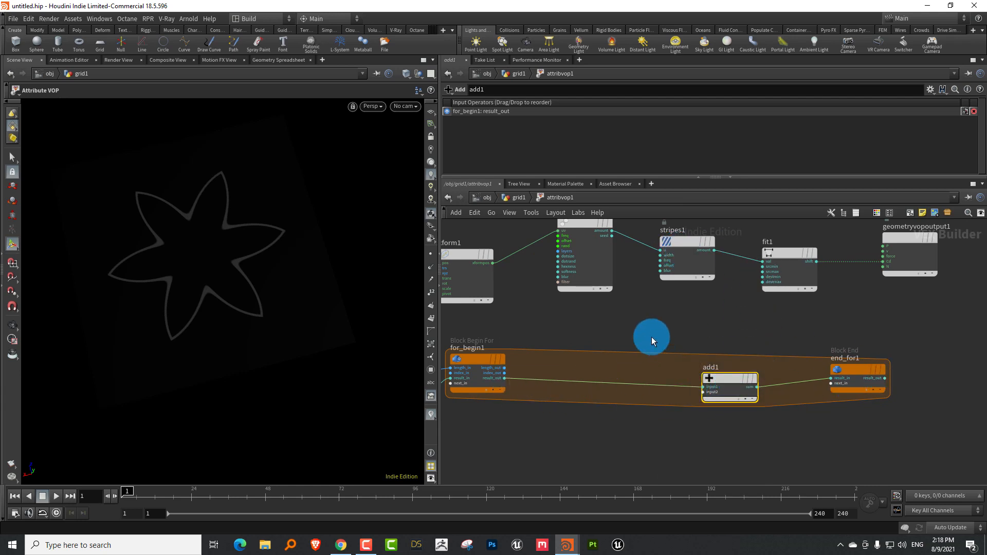
pyautogui.moveTo(651, 338); pyautogui.dragTo(624, 326, button='middle')
pyautogui.click(789, 267)
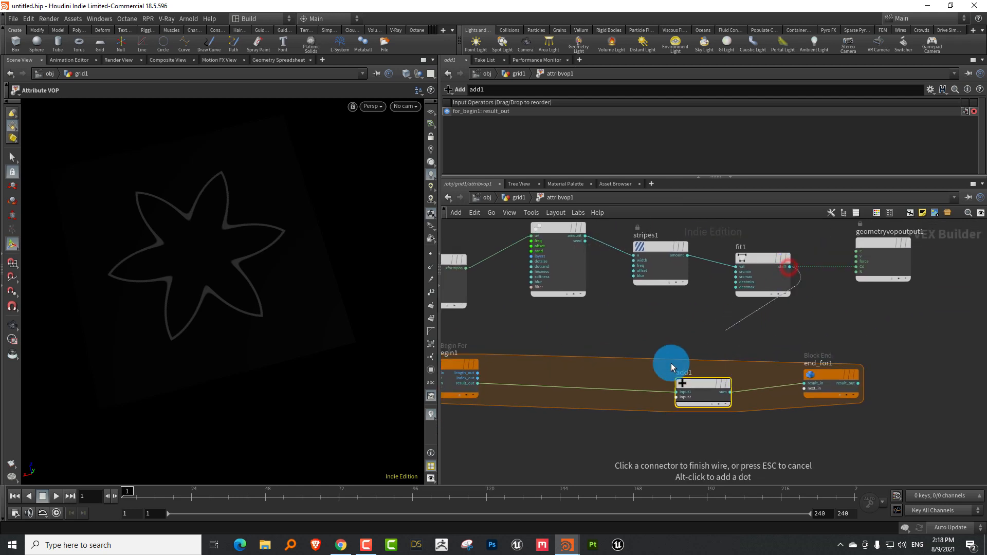
pyautogui.click(657, 397)
# Step: Move add1 and end_for1 downstream of fit1, and place geometryvopoutput1 beyond end_for1
pyautogui.keyDown('ctrl'); pyautogui.moveTo(708, 388); pyautogui.dragTo(847, 380); pyautogui.keyUp('ctrl')
pyautogui.moveTo(853, 321); pyautogui.dragTo(637, 362, button='middle')
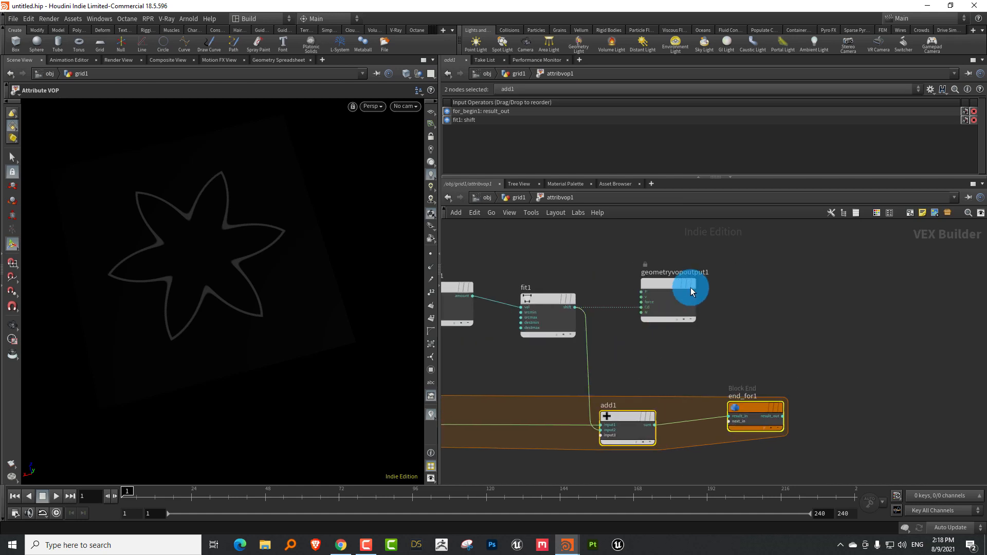
pyautogui.moveTo(670, 278); pyautogui.dragTo(896, 281)
pyautogui.moveTo(801, 364); pyautogui.dragTo(751, 365, button='middle')
pyautogui.scroll(2, 751, 364)
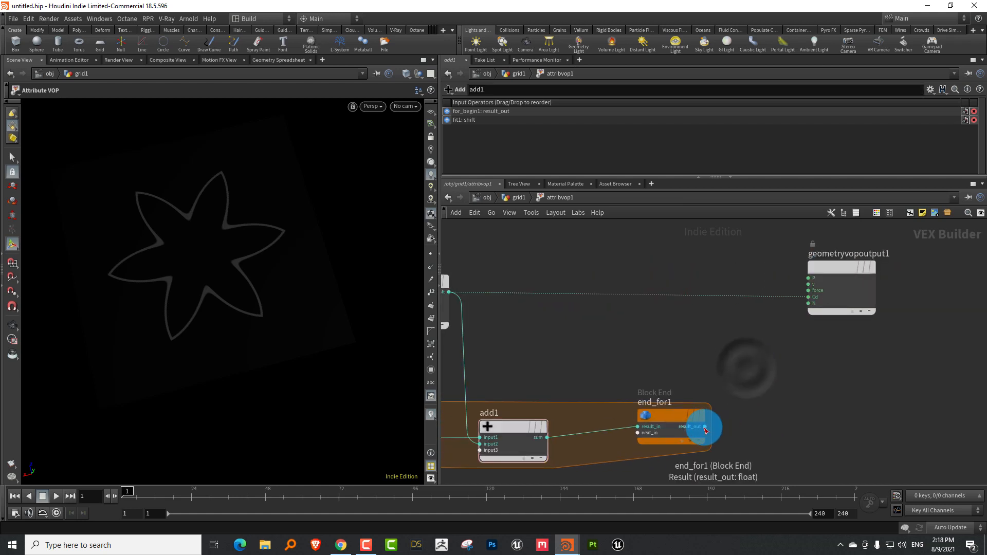
# Step: Wire end_for1's result_out output into geometryvopoutput1's Cd input
pyautogui.click(731, 416)
pyautogui.click(780, 294)
pyautogui.scroll(-5, 793, 395)
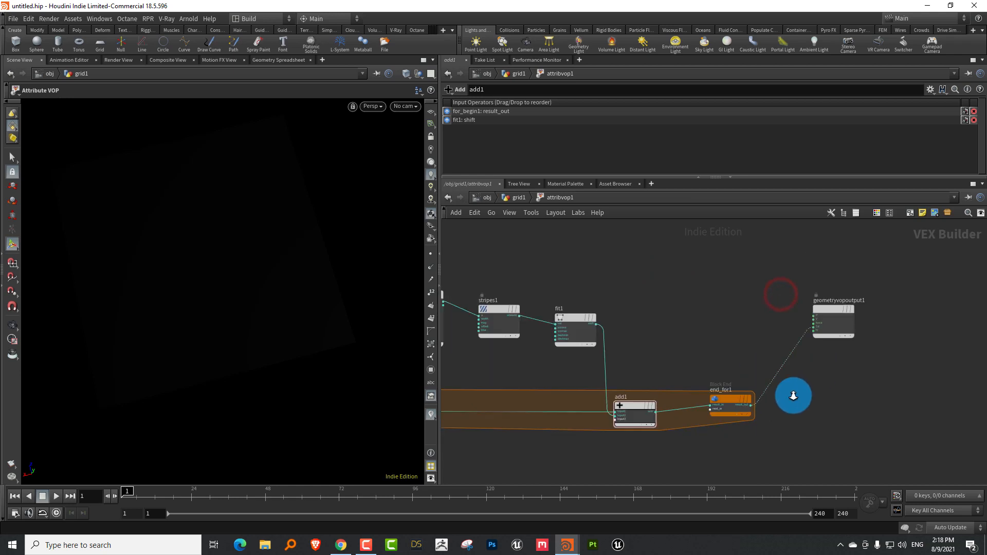
# Step: Raise the total constant's Integer Default step by step from 1 to 10
pyautogui.moveTo(813, 387); pyautogui.dragTo(885, 354, button='middle')
pyautogui.scroll(3, 667, 401)
pyautogui.moveTo(665, 402); pyautogui.dragTo(731, 399, button='middle')
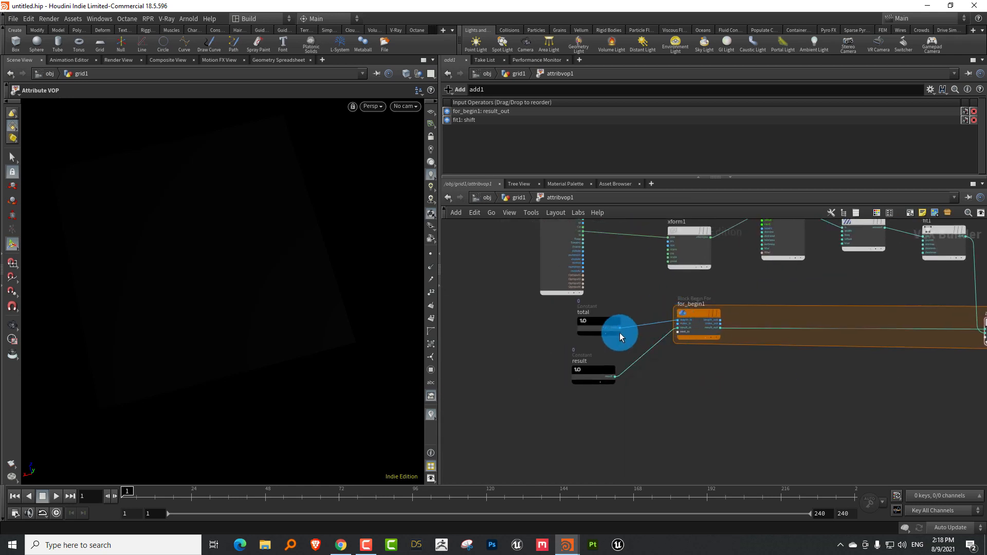
pyautogui.click(607, 321)
pyautogui.scroll(2, 612, 320)
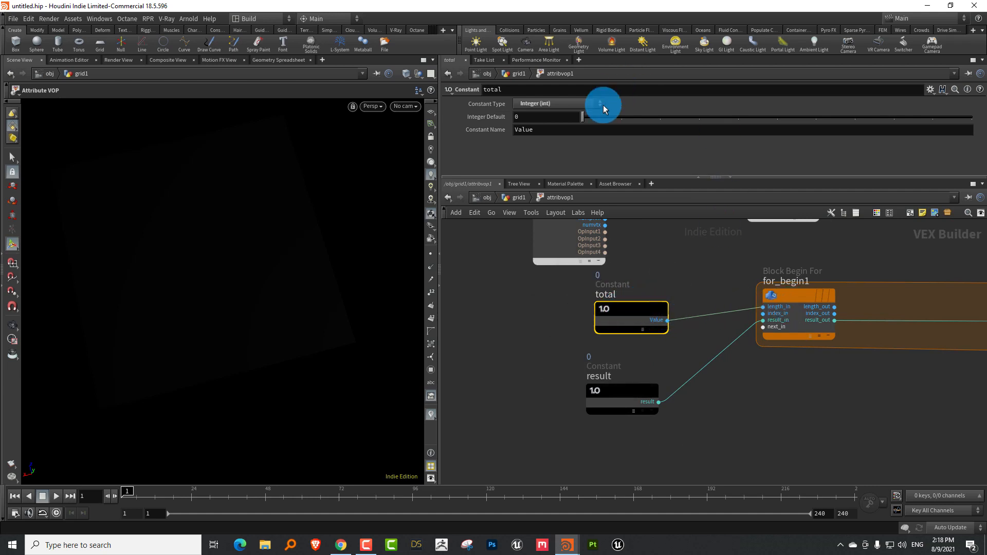
pyautogui.click(621, 120)
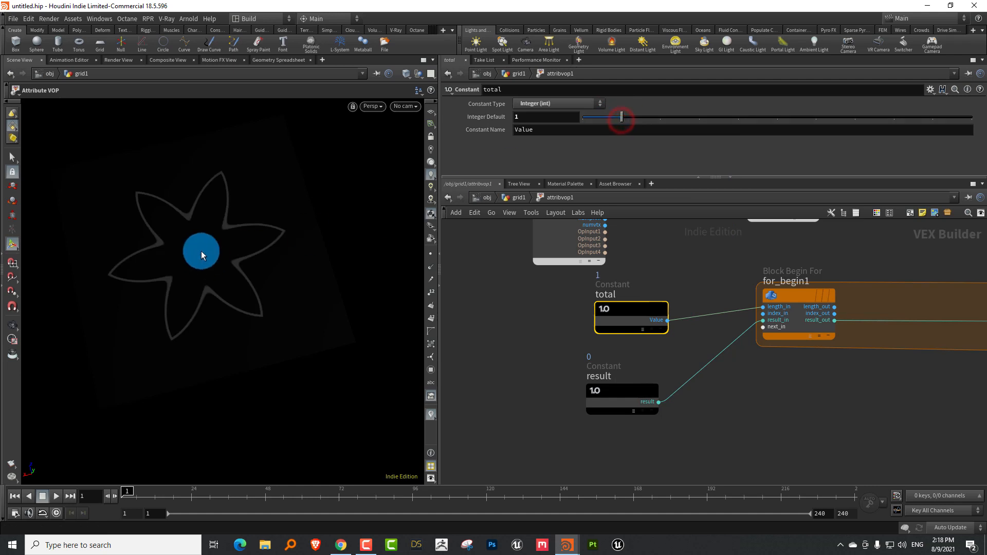
pyautogui.click(661, 120)
pyautogui.click(710, 120)
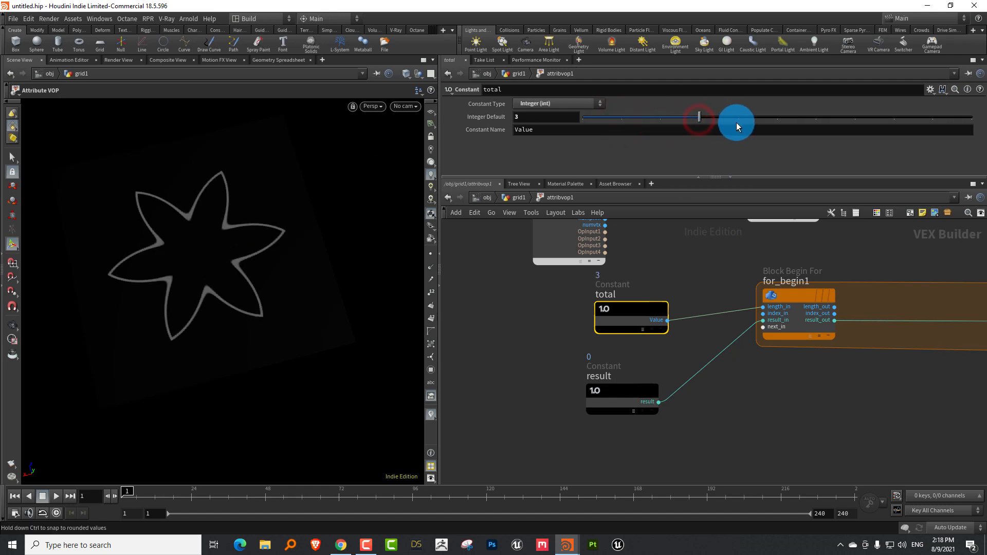
pyautogui.click(736, 122)
pyautogui.click(781, 121)
pyautogui.click(824, 122)
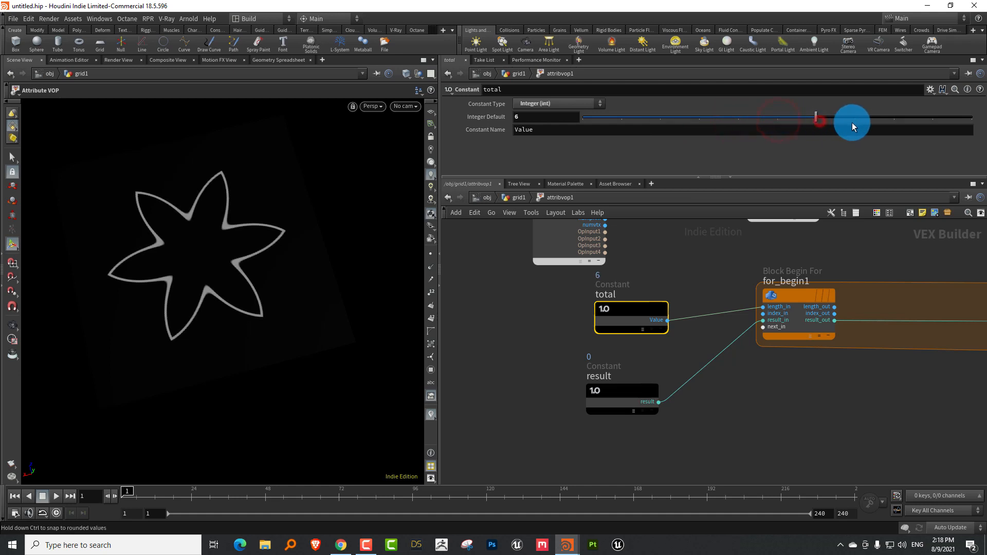
pyautogui.click(909, 123)
pyautogui.click(971, 121)
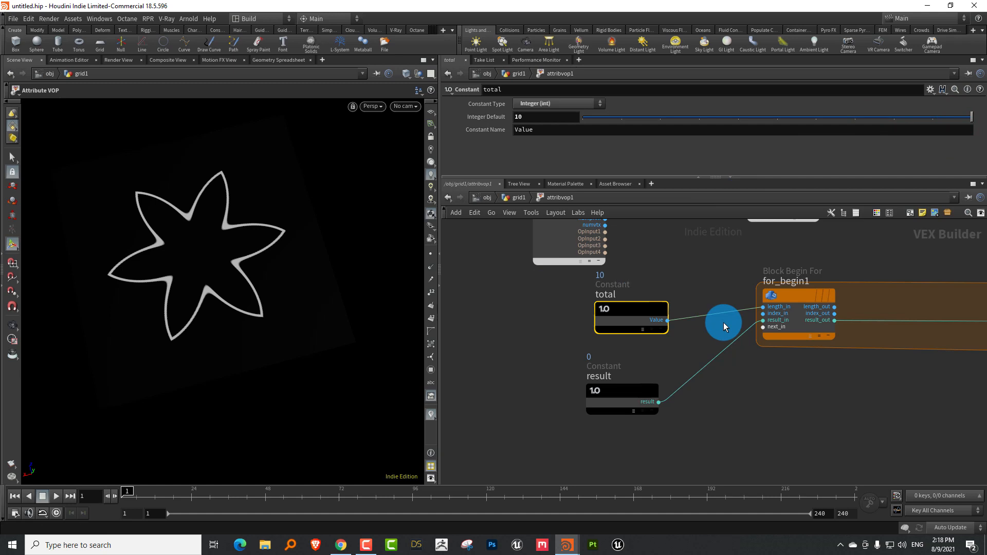
pyautogui.scroll(-3, 615, 442)
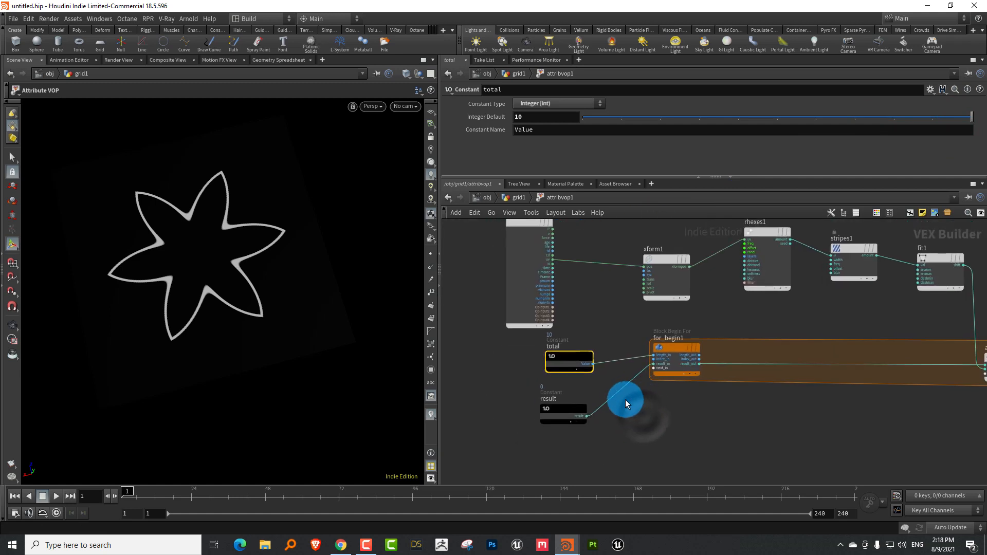
pyautogui.scroll(1, 614, 433)
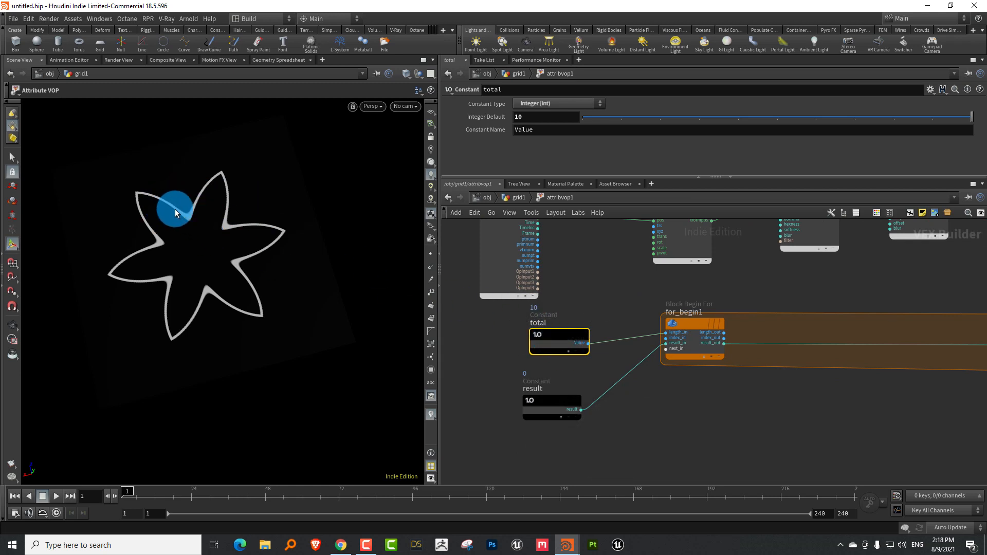
pyautogui.moveTo(638, 434); pyautogui.dragTo(648, 382, button='middle')
pyautogui.click(587, 428)
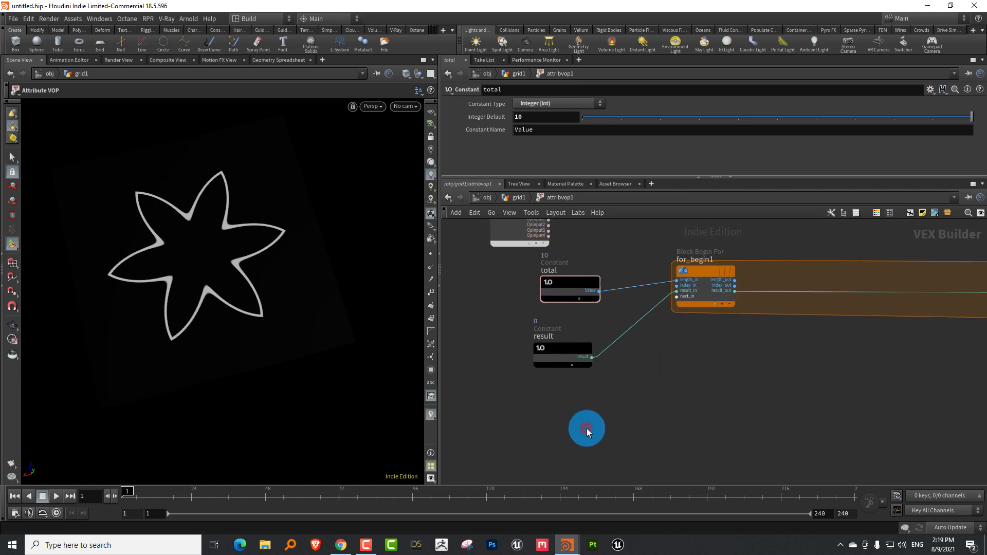
# Step: Duplicate the result constant and rename the copy as rotate
pyautogui.moveTo(523, 411); pyautogui.dragTo(623, 359)
pyautogui.hotkey('ctrl', 'c')
pyautogui.hotkey('ctrl', 'v')
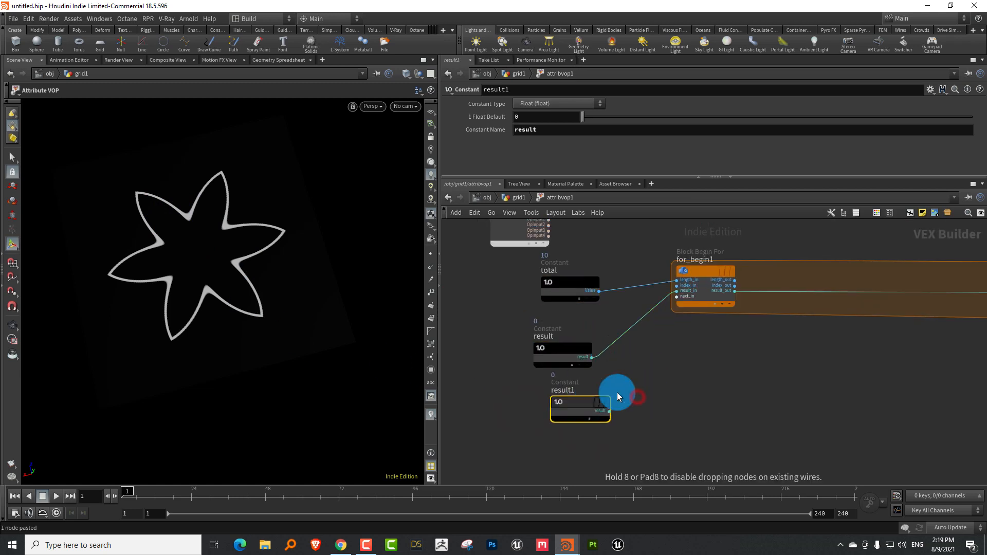
pyautogui.click(578, 401)
pyautogui.write('rotate')
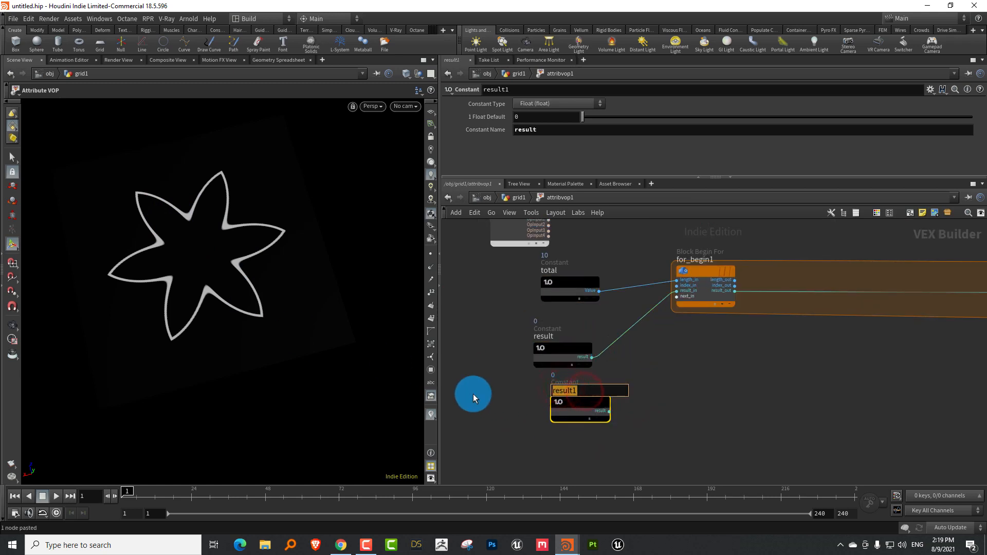
pyautogui.press('Return')
# Step: Wire the rotate constant's output into for_begin1's next_in input
pyautogui.scroll(3, 663, 360)
pyautogui.click(581, 441)
pyautogui.moveTo(668, 351); pyautogui.dragTo(622, 409, button='middle')
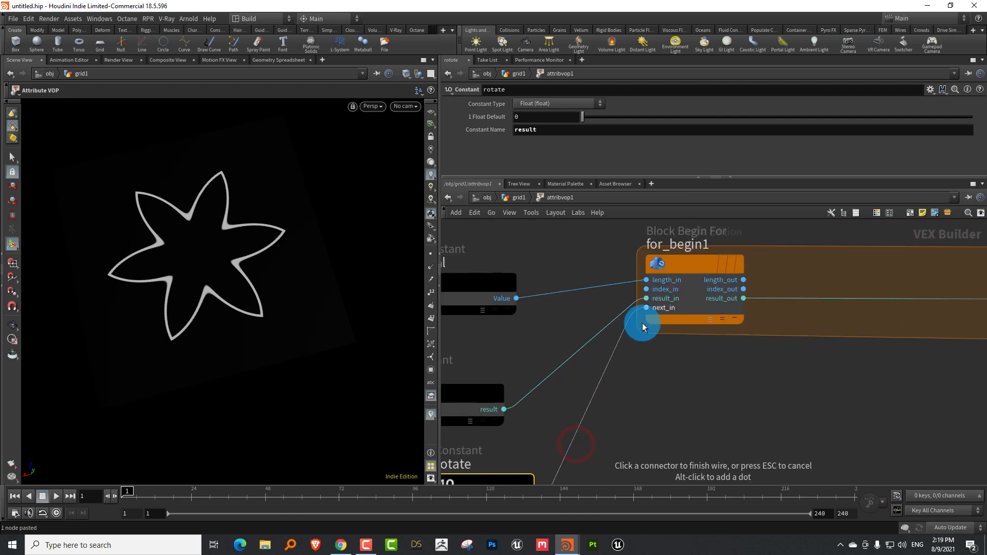
pyautogui.click(642, 323)
# Step: Enlarge the parameter area and set xform1's Pivot to 0.5 in both X and Y
pyautogui.moveTo(701, 252); pyautogui.dragTo(666, 402, button='middle')
pyautogui.moveTo(673, 328); pyautogui.dragTo(662, 373, button='middle')
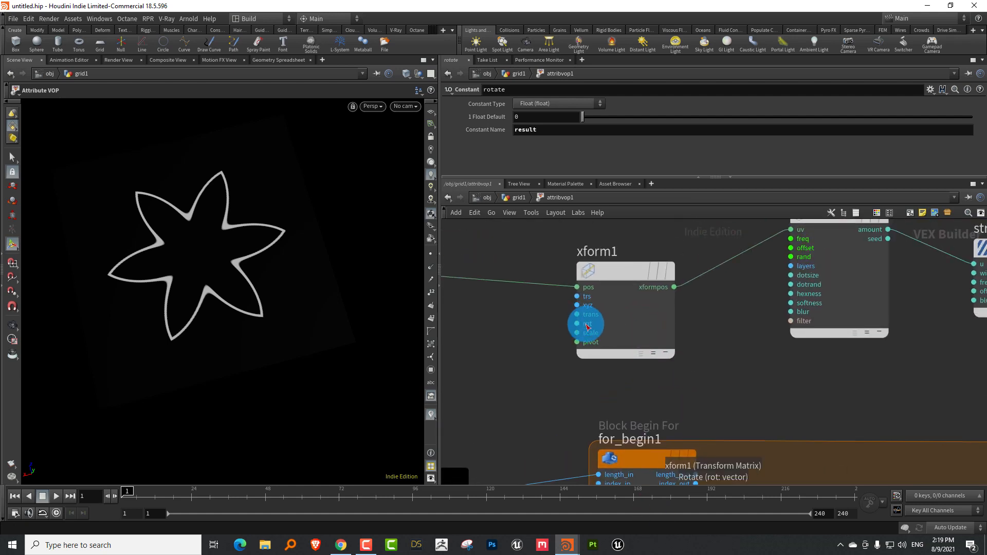
pyautogui.click(615, 272)
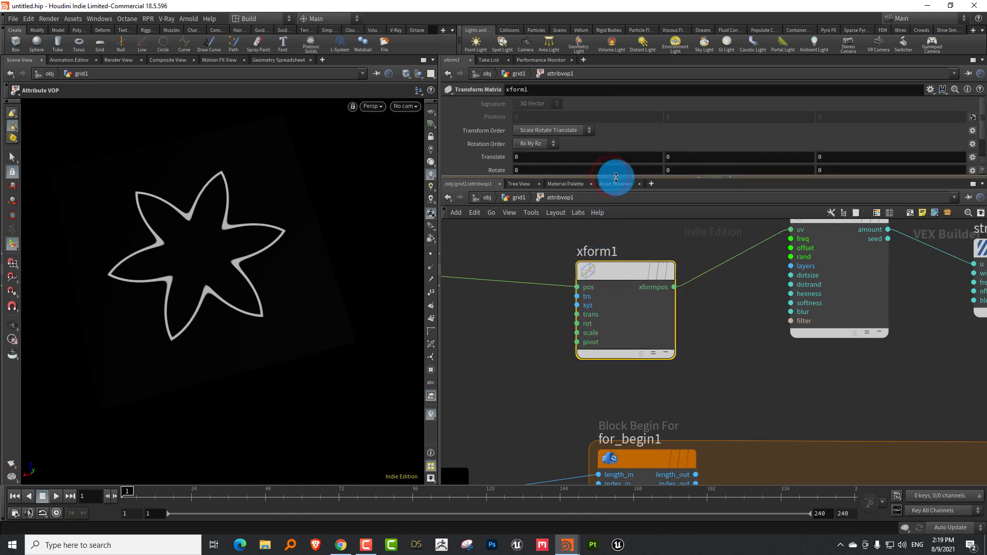
pyautogui.moveTo(616, 177); pyautogui.dragTo(604, 271)
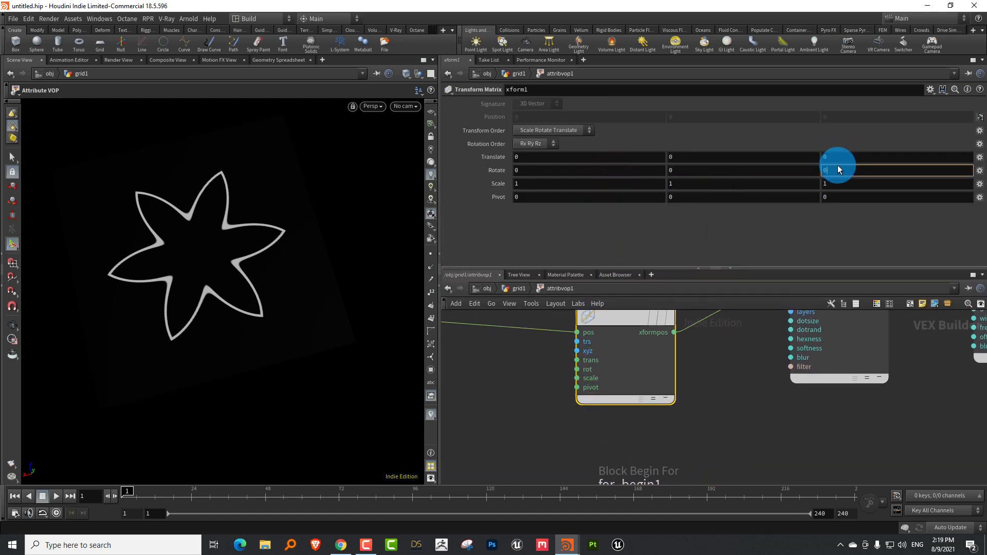
pyautogui.moveTo(839, 168); pyautogui.dragTo(838, 138, button='middle')
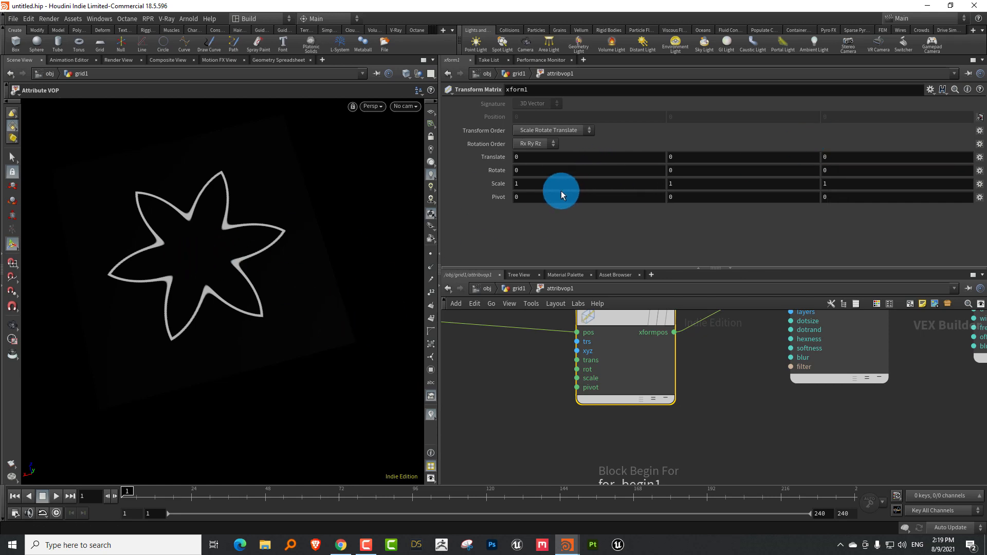
pyautogui.click(547, 197)
pyautogui.write('.5')
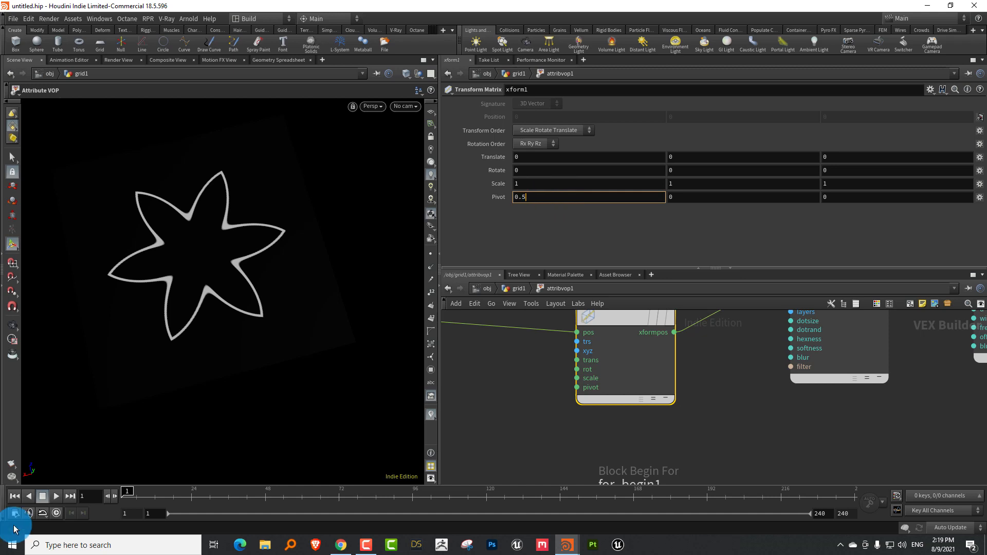
pyautogui.press('Tab')
pyautogui.write('0.5')
pyautogui.press('Return')
pyautogui.click(794, 136)
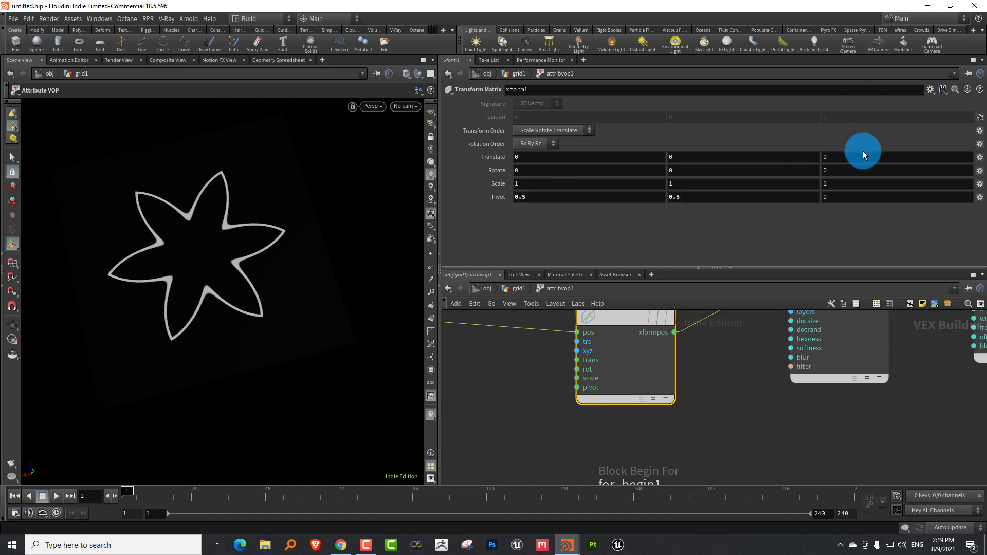
pyautogui.moveTo(844, 170); pyautogui.dragTo(848, 131, button='middle')
# Step: Add a Float to Vector node and wire its vec output into xform1's rot input
pyautogui.moveTo(681, 402); pyautogui.dragTo(730, 383, button='middle')
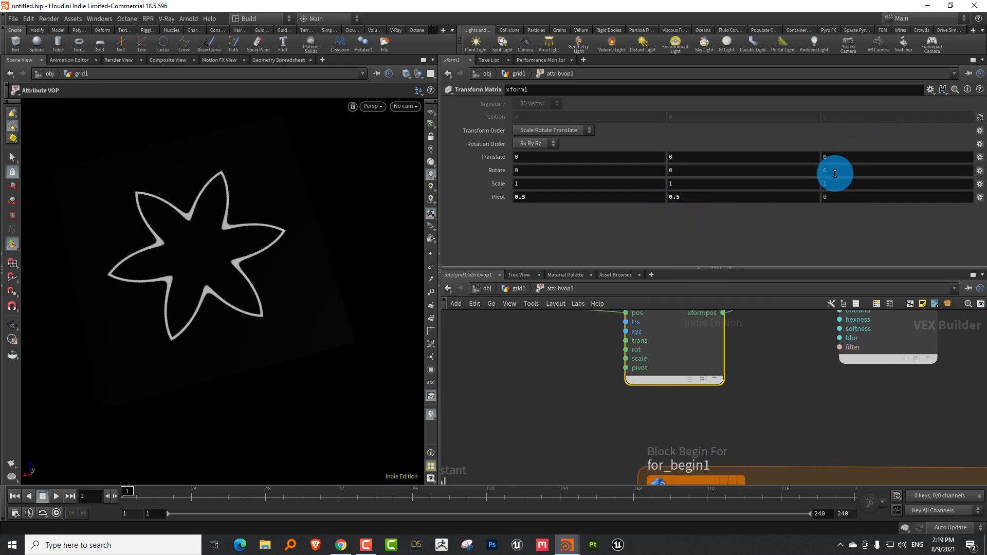
pyautogui.press('Tab')
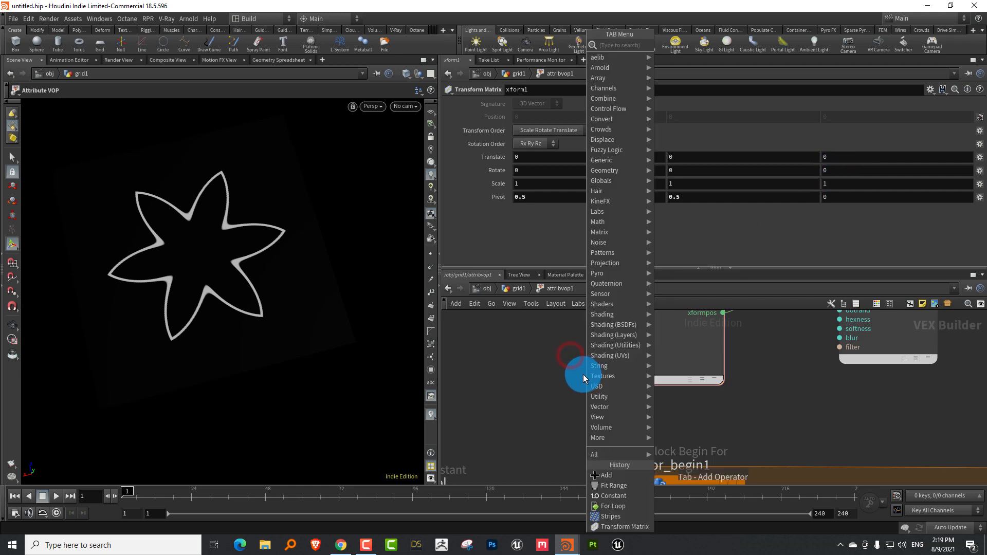
pyautogui.write('float')
pyautogui.click(686, 86)
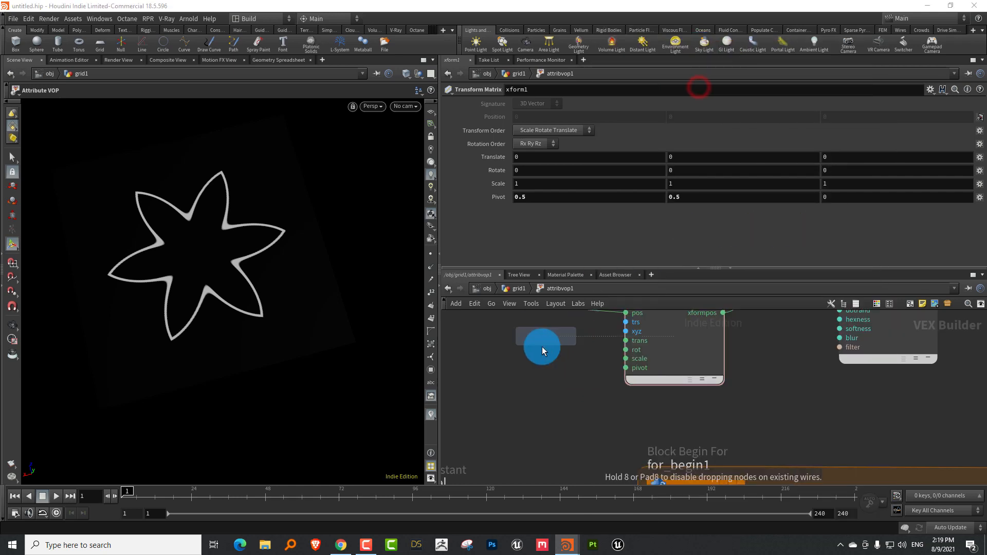
pyautogui.click(542, 348)
pyautogui.moveTo(577, 357); pyautogui.dragTo(565, 380, button='middle')
pyautogui.click(543, 413)
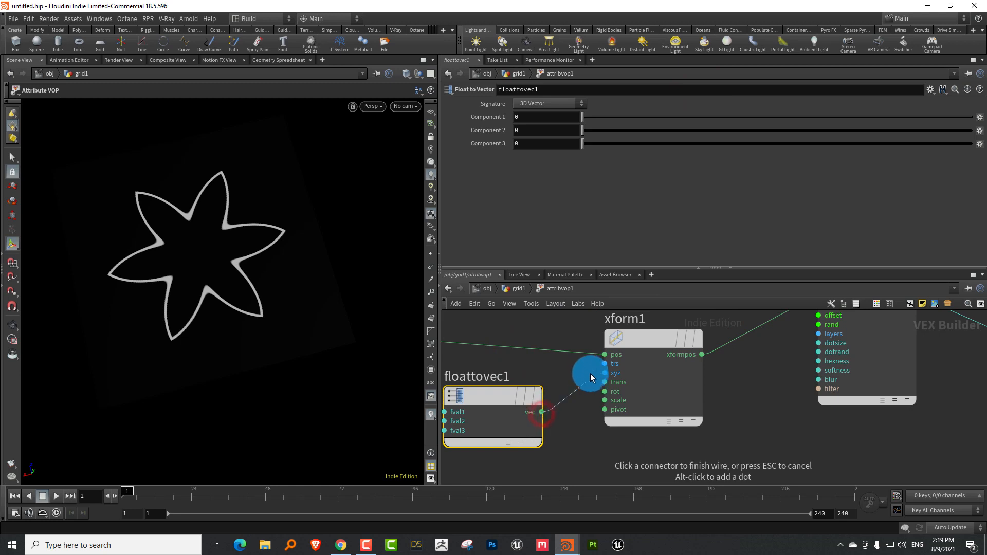
pyautogui.click(593, 395)
# Step: Move the geometry globals node, the three constants and for_begin1 farther upstream of floattovec1 to make room
pyautogui.scroll(-4, 575, 447)
pyautogui.moveTo(558, 460); pyautogui.dragTo(655, 352, button='middle')
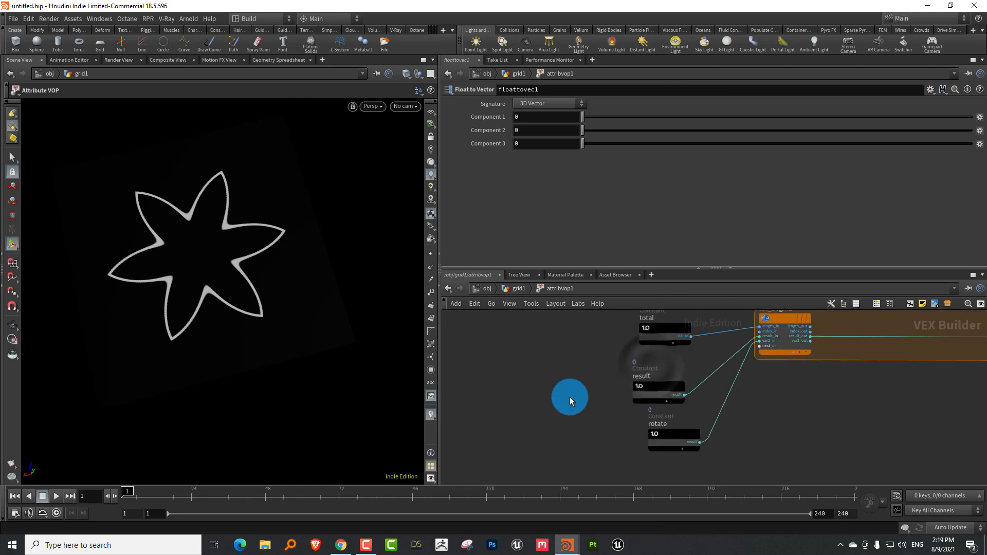
pyautogui.moveTo(570, 397); pyautogui.dragTo(578, 474, button='middle')
pyautogui.moveTo(582, 396); pyautogui.dragTo(581, 410, button='middle')
pyautogui.scroll(-2, 580, 410)
pyautogui.moveTo(564, 442); pyautogui.dragTo(578, 476, button='middle')
pyautogui.moveTo(624, 341); pyautogui.dragTo(453, 330)
pyautogui.moveTo(603, 396); pyautogui.dragTo(602, 314, button='middle')
pyautogui.moveTo(601, 357); pyautogui.dragTo(752, 444)
pyautogui.moveTo(747, 369); pyautogui.dragTo(566, 380)
pyautogui.scroll(2, 565, 380)
pyautogui.moveTo(565, 463); pyautogui.dragTo(579, 418, button='middle')
# Step: Name for_begin1's second output rotate
pyautogui.click(580, 417)
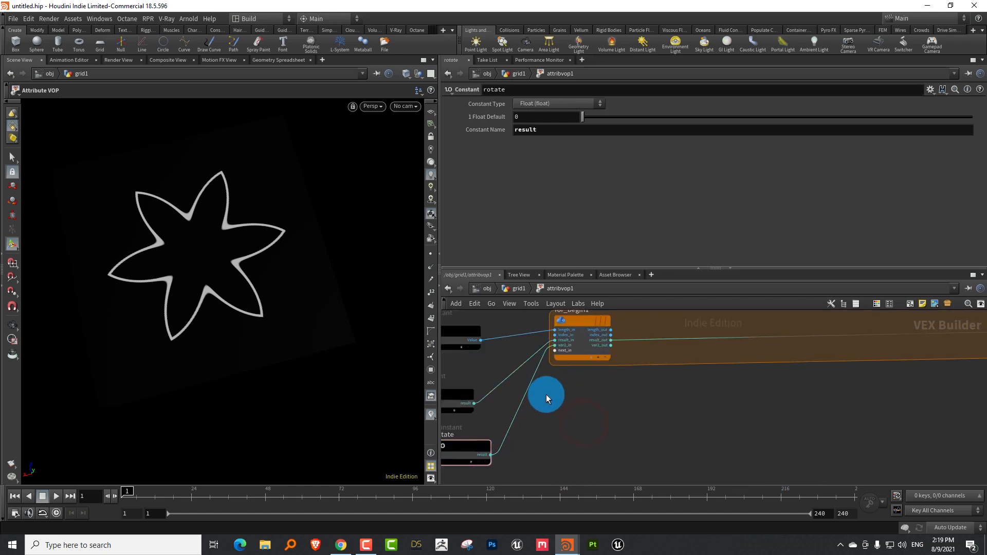
pyautogui.moveTo(542, 398); pyautogui.dragTo(589, 297)
pyautogui.click(556, 146)
pyautogui.write('rotate')
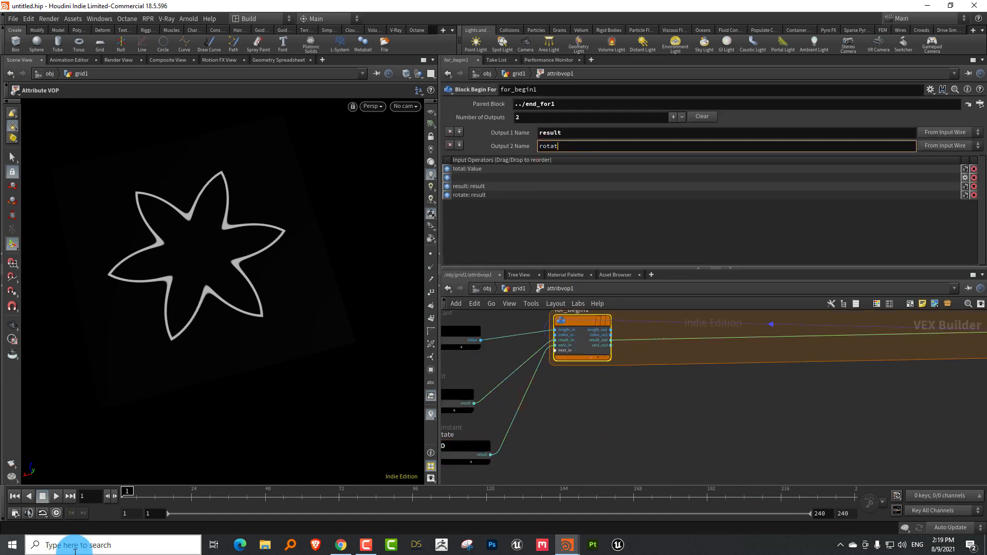
pyautogui.press('Return')
# Step: Wire for_begin1's rotate_out into end_for1's next_in input, and move add1 above that wire
pyautogui.scroll(3, 642, 365)
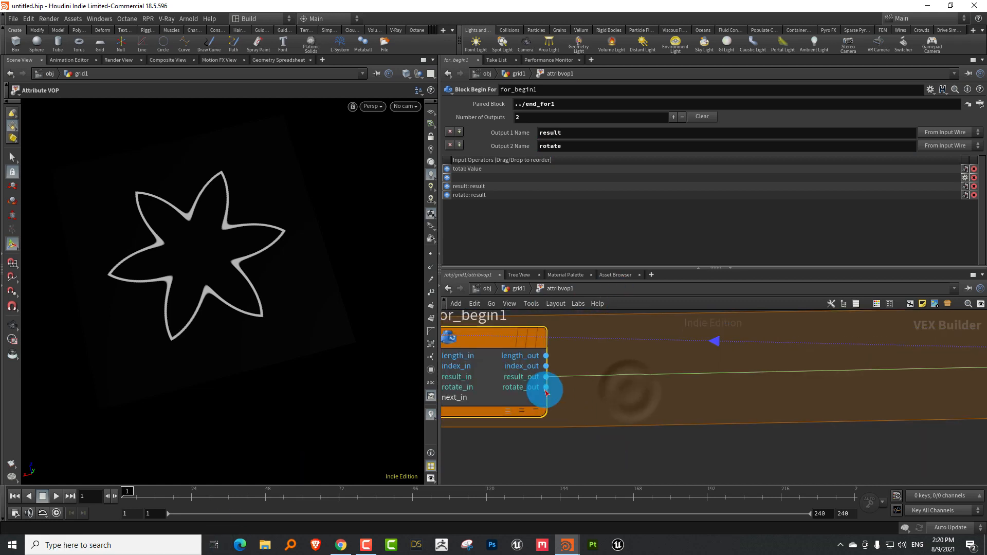
pyautogui.click(566, 390)
pyautogui.scroll(-4, 690, 449)
pyautogui.scroll(5, 727, 418)
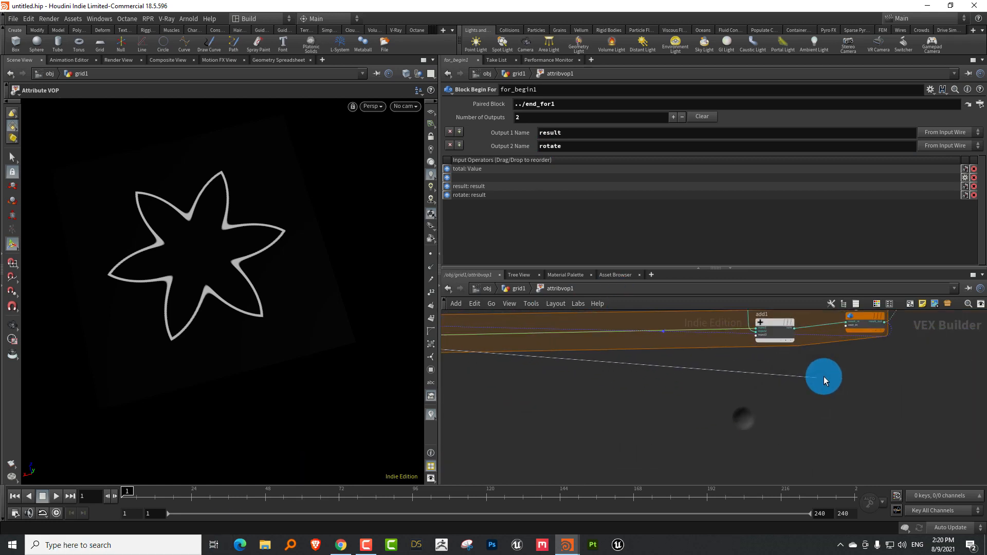
pyautogui.scroll(3, 762, 409)
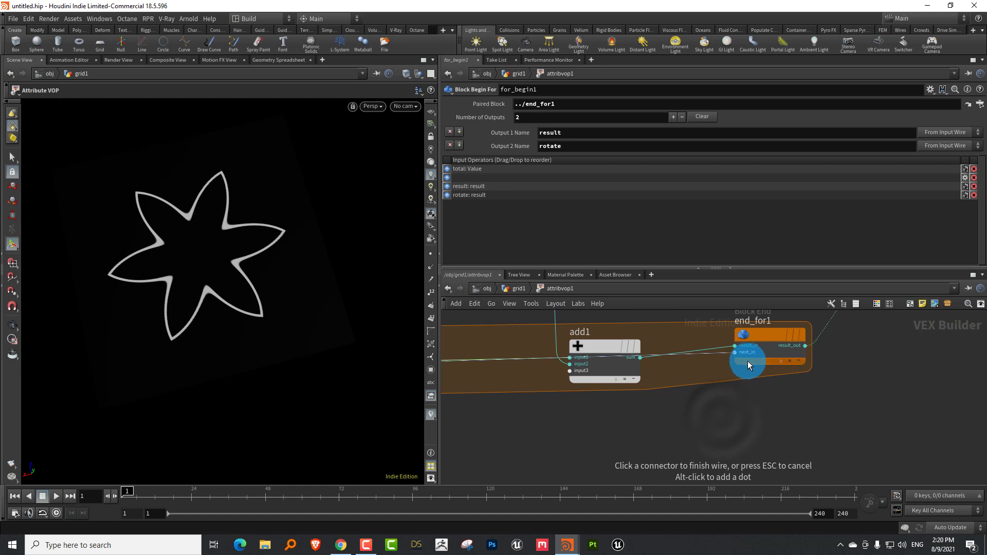
pyautogui.click(746, 359)
pyautogui.moveTo(723, 402); pyautogui.dragTo(719, 464, button='middle')
pyautogui.moveTo(605, 407); pyautogui.dragTo(618, 354)
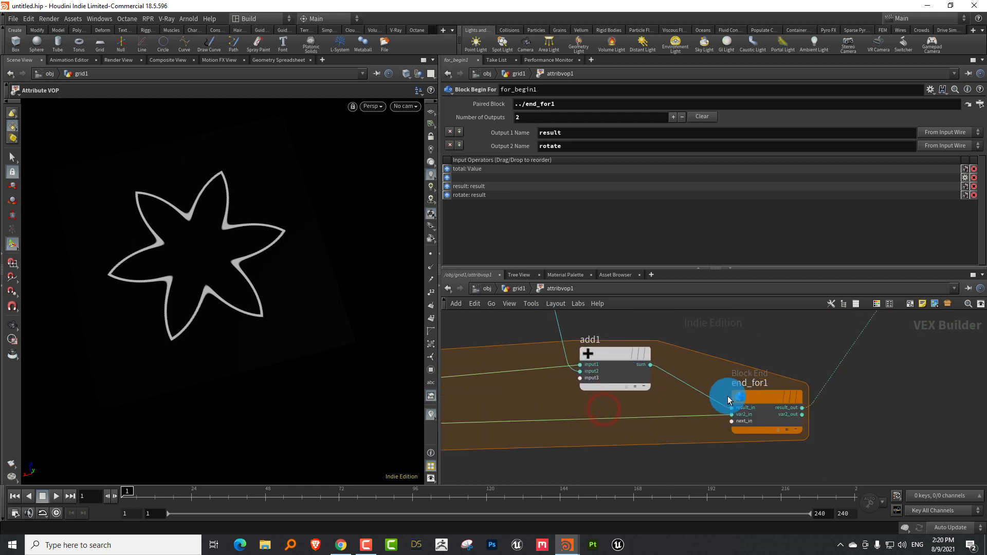
# Step: Name end_for1's second output rotate
pyautogui.click(750, 399)
pyautogui.click(550, 158)
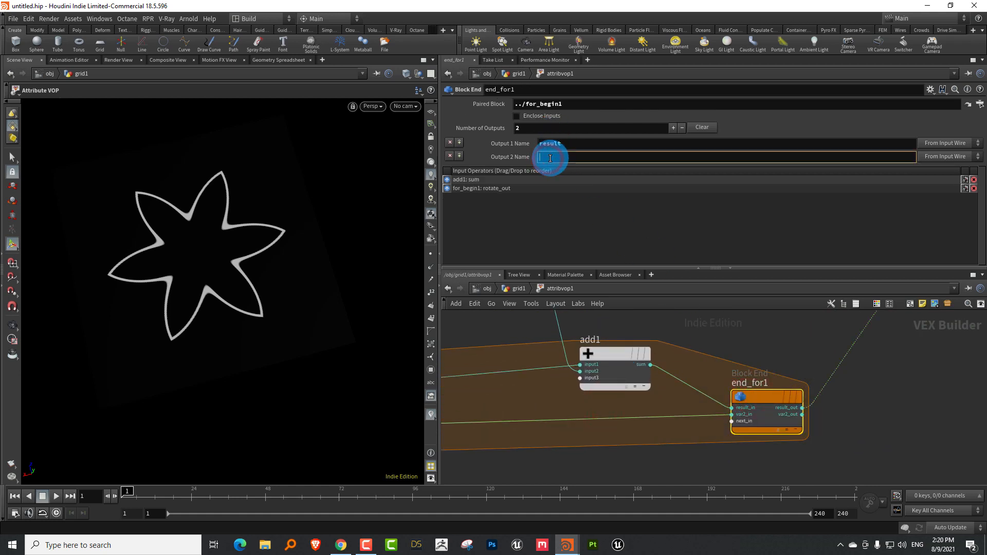
pyautogui.write('rotate')
pyautogui.press('Return')
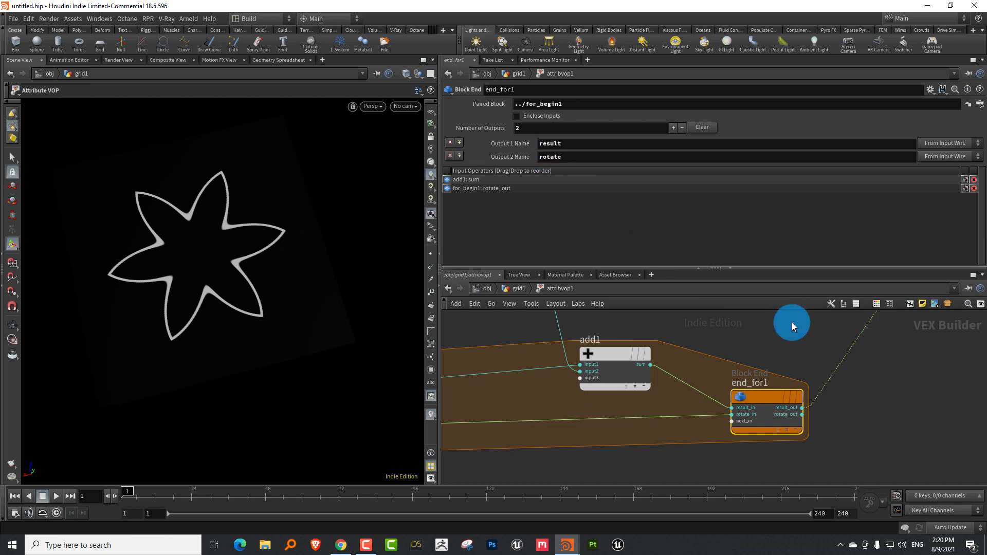
# Step: Color the for-loop block red, using for_begin1
pyautogui.scroll(-1, 792, 325)
pyautogui.scroll(-5, 792, 332)
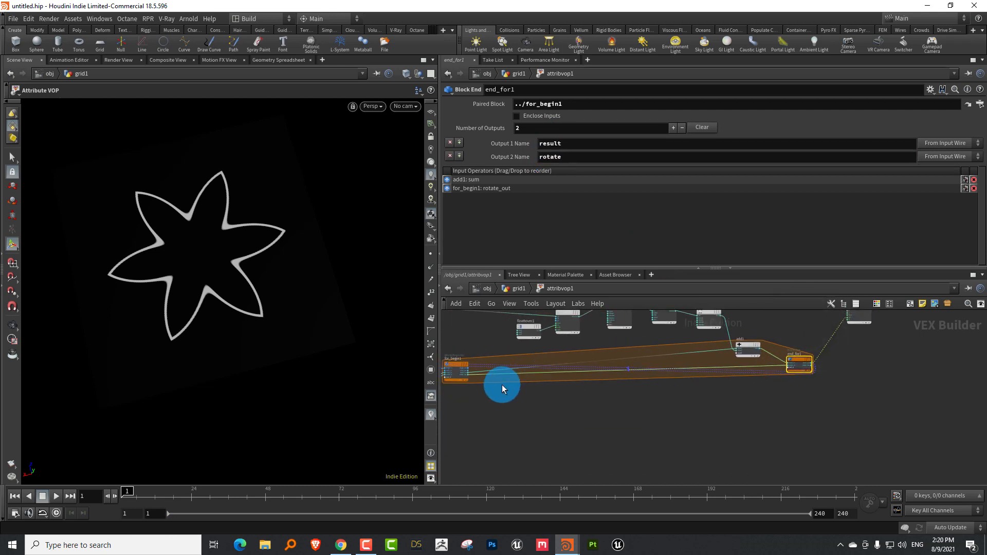
pyautogui.moveTo(505, 389); pyautogui.dragTo(545, 411, button='middle')
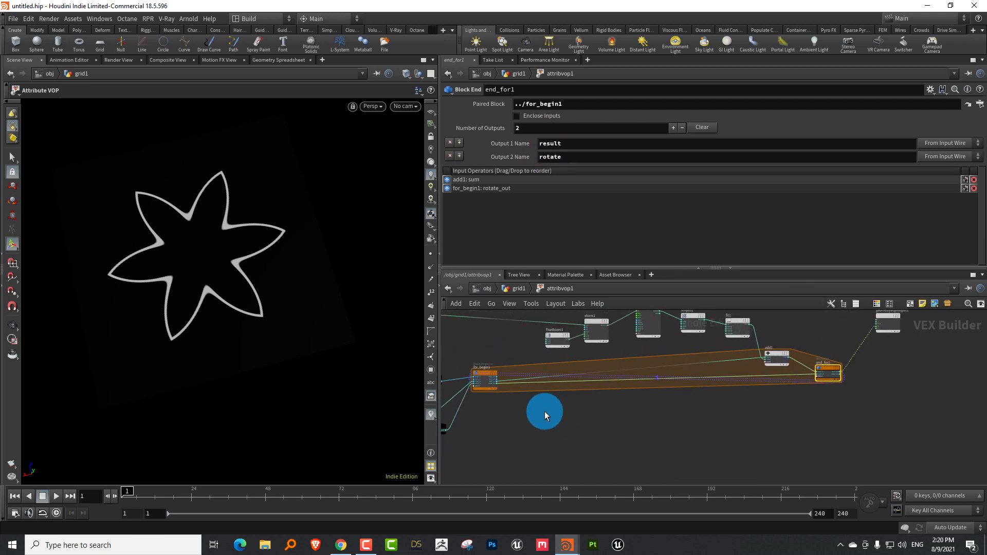
pyautogui.click(498, 356)
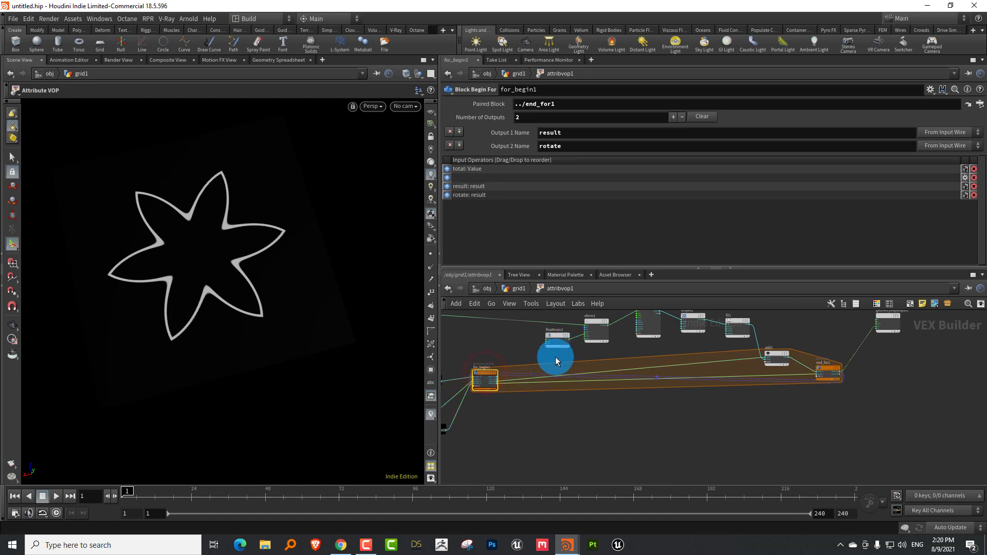
pyautogui.press('c')
pyautogui.click(966, 429)
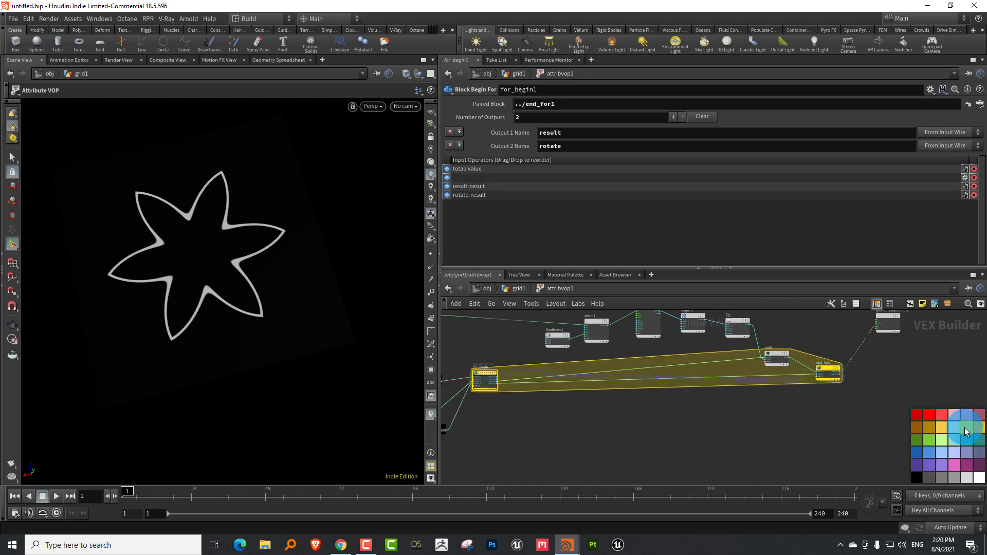
pyautogui.click(917, 414)
pyautogui.press('c')
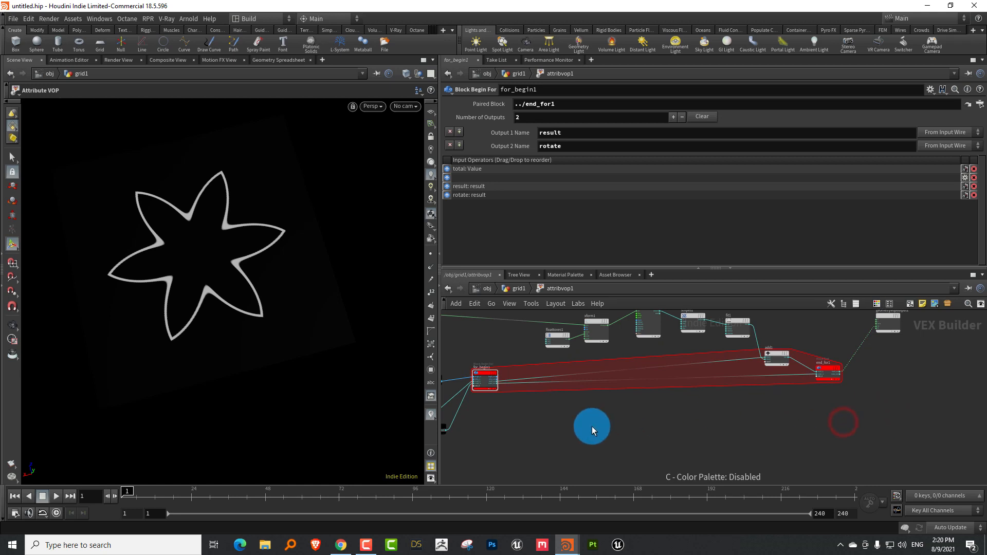
# Step: Wire for_begin1's rotate_out output into floattovec1's fval3 input
pyautogui.scroll(-4, 591, 426)
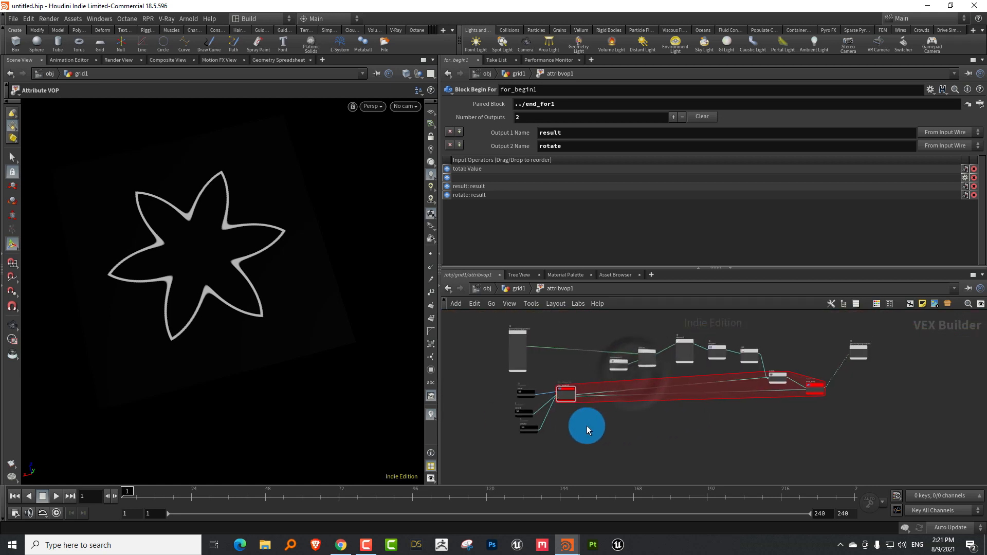
pyautogui.scroll(6, 599, 422)
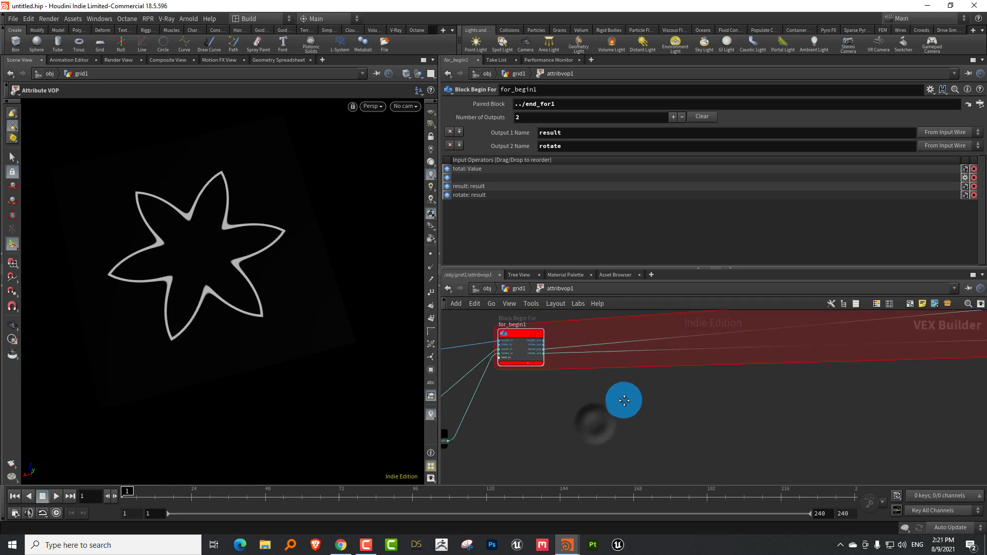
pyautogui.click(534, 393)
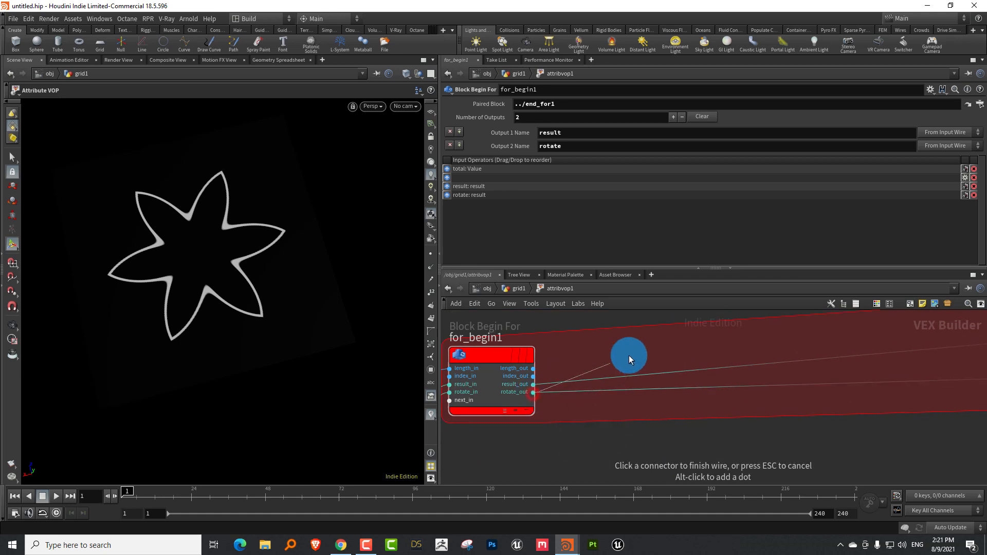
pyautogui.moveTo(628, 355); pyautogui.dragTo(578, 393, button='middle')
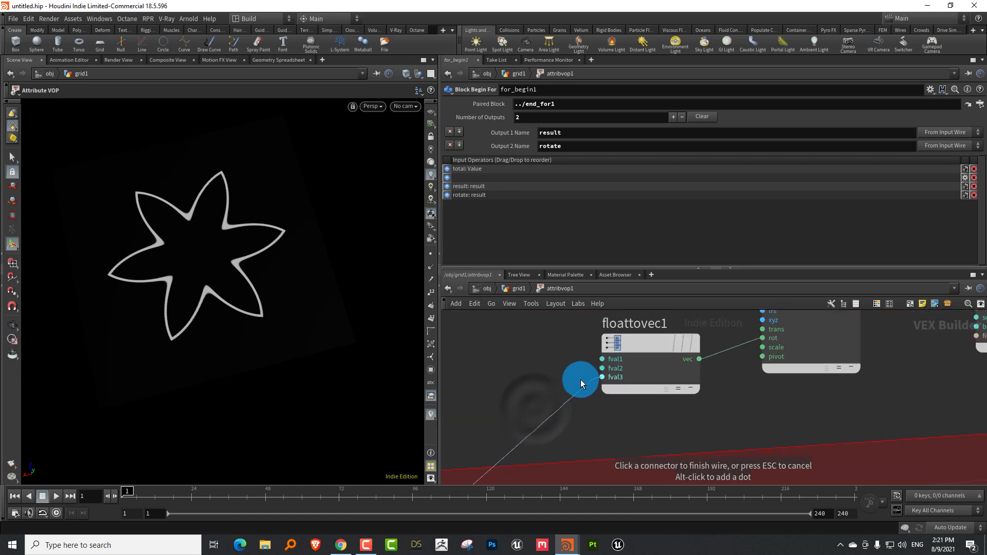
pyautogui.click(604, 377)
# Step: Review the loop's wiring between for_begin1 and add1, and show the rotate constant's parameters
pyautogui.scroll(-6, 612, 385)
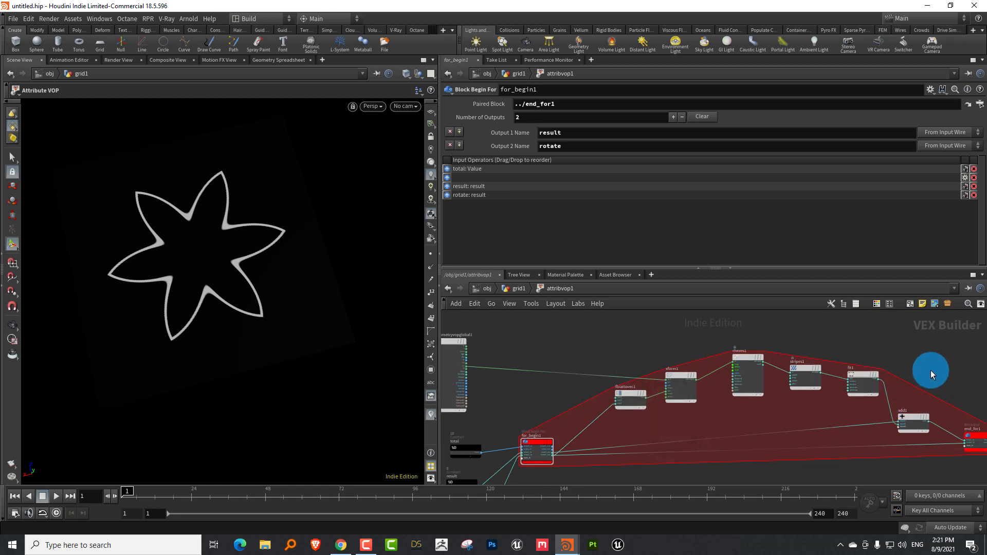
pyautogui.moveTo(703, 438); pyautogui.dragTo(624, 412, button='middle')
pyautogui.moveTo(616, 462); pyautogui.dragTo(673, 455, button='right')
pyautogui.moveTo(964, 408); pyautogui.dragTo(805, 396, button='middle')
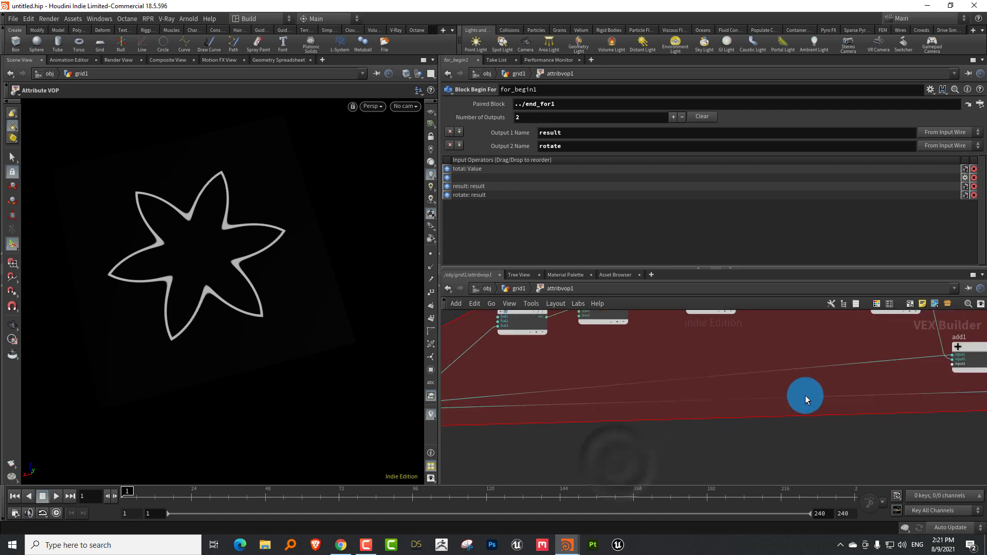
pyautogui.moveTo(672, 432); pyautogui.dragTo(966, 370, button='middle')
pyautogui.moveTo(559, 459); pyautogui.dragTo(618, 419)
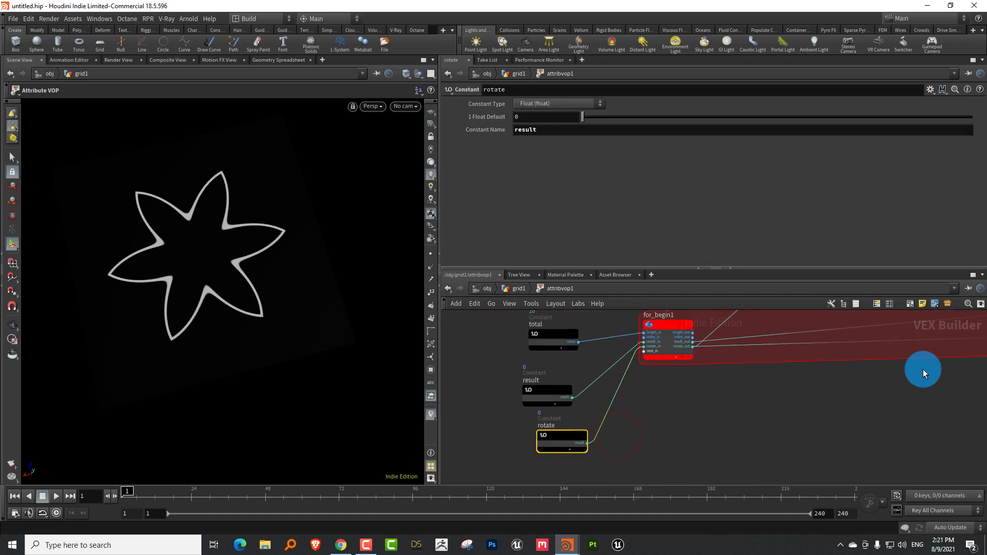
pyautogui.moveTo(923, 369); pyautogui.dragTo(711, 317, button='middle')
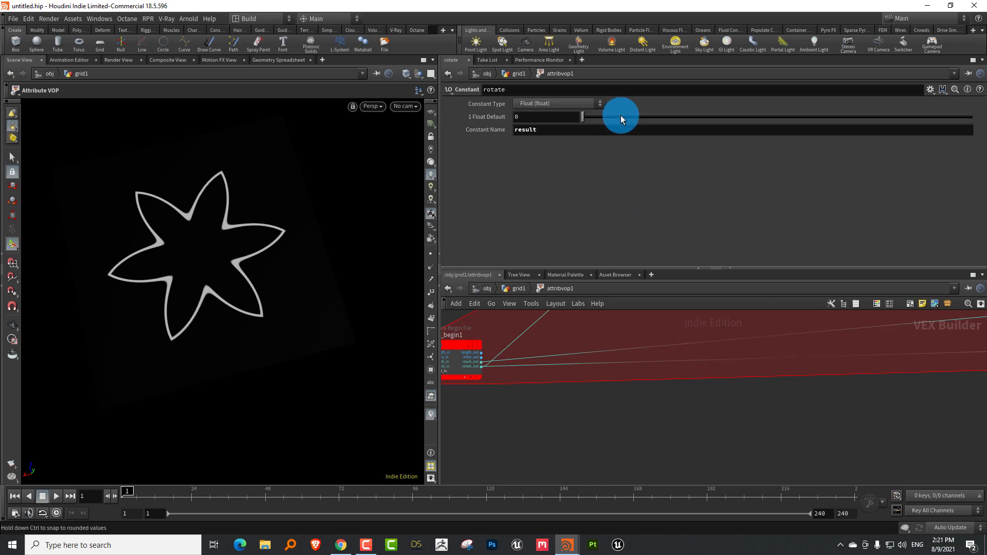
pyautogui.moveTo(621, 117); pyautogui.dragTo(673, 121)
pyautogui.moveTo(852, 116); pyautogui.dragTo(490, 128)
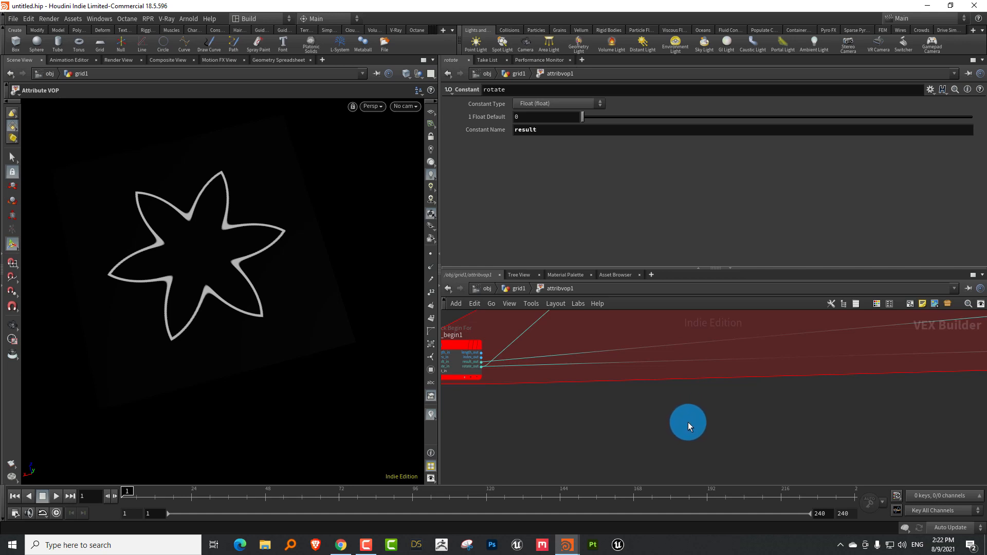
# Step: Insert an Add Constant node into the wire between for_begin1's rotate_out and end_for1
pyautogui.press('Tab')
pyautogui.write('add')
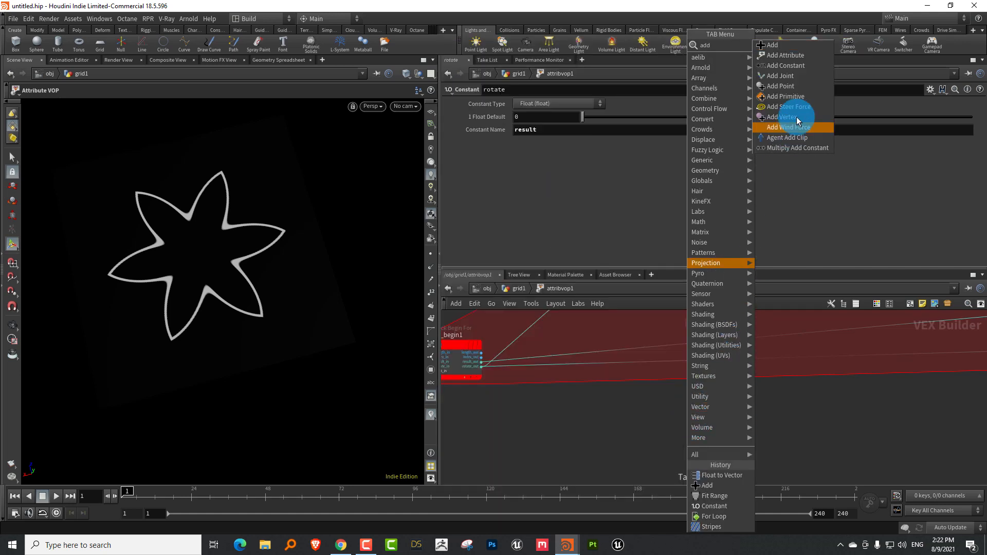
pyautogui.click(800, 66)
pyautogui.click(736, 417)
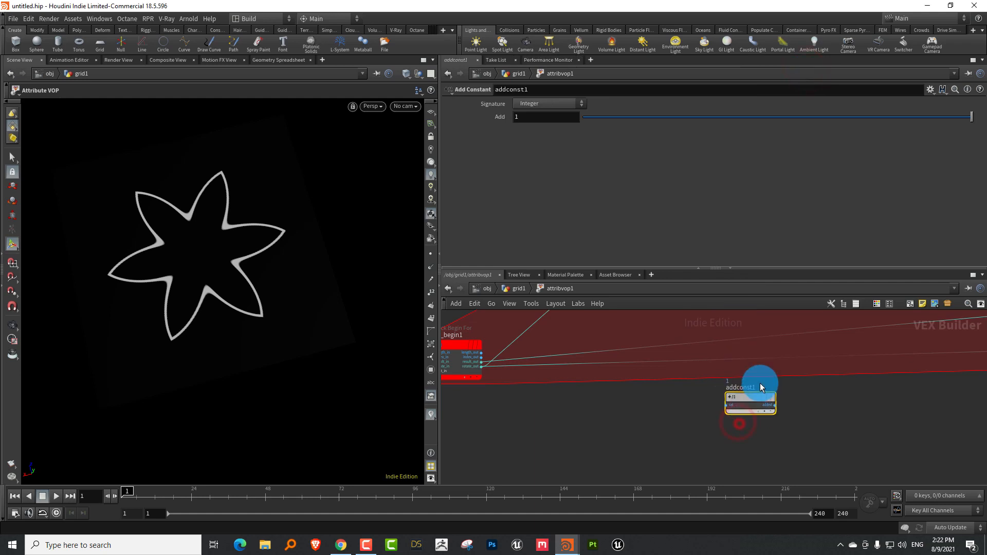
pyautogui.moveTo(761, 388); pyautogui.dragTo(763, 364)
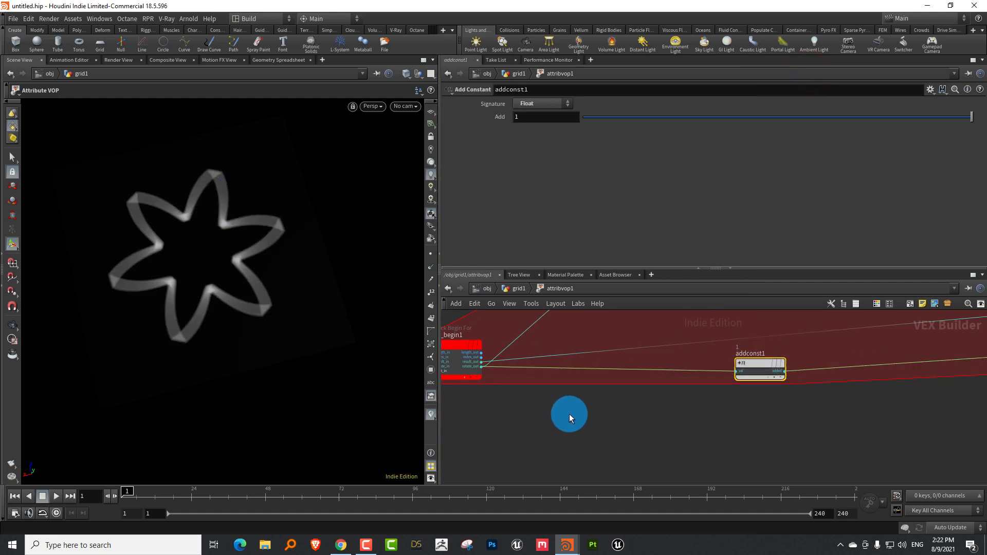
# Step: Set addconst1's Add value to 30
pyautogui.click(522, 125)
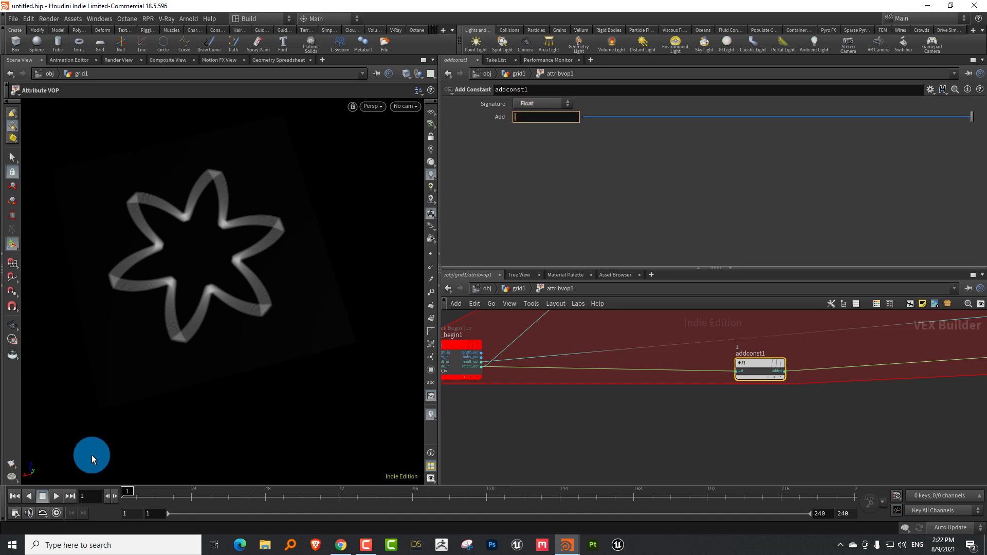
pyautogui.write('30')
pyautogui.press('Return')
# Step: Set the total constant's Integer Default to 12
pyautogui.moveTo(652, 413); pyautogui.dragTo(667, 448, button='middle')
pyautogui.scroll(-3, 679, 413)
pyautogui.scroll(2, 576, 363)
pyautogui.click(527, 395)
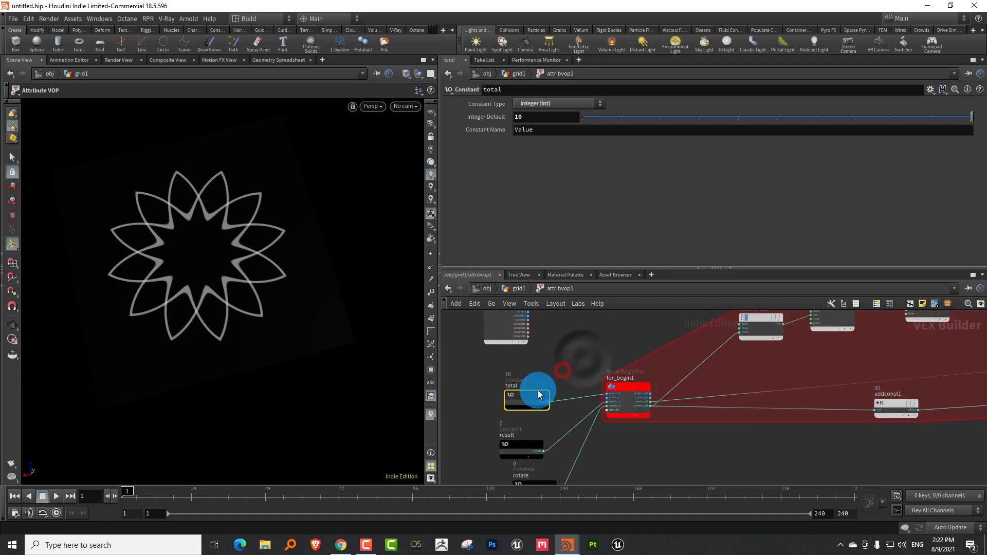
pyautogui.doubleClick(530, 118)
pyautogui.write('12')
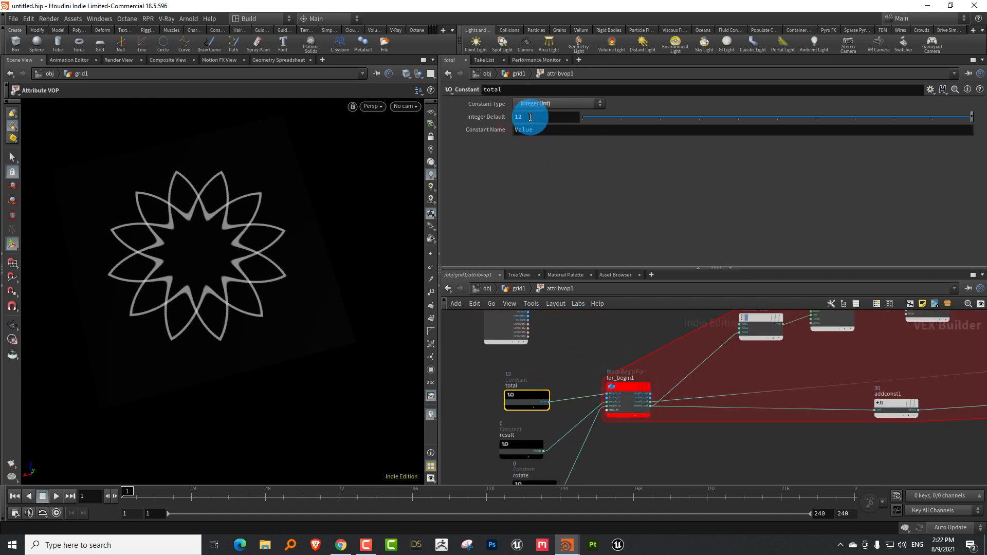
# Step: Set rhexes1's Hex Size to about 0.696, Hexness to 0.367 and Sharpness to 0.403
pyautogui.click(269, 249)
pyautogui.click(231, 233)
pyautogui.press('Escape')
pyautogui.moveTo(234, 250); pyautogui.dragTo(218, 265)
pyautogui.moveTo(867, 344); pyautogui.dragTo(696, 410, button='middle')
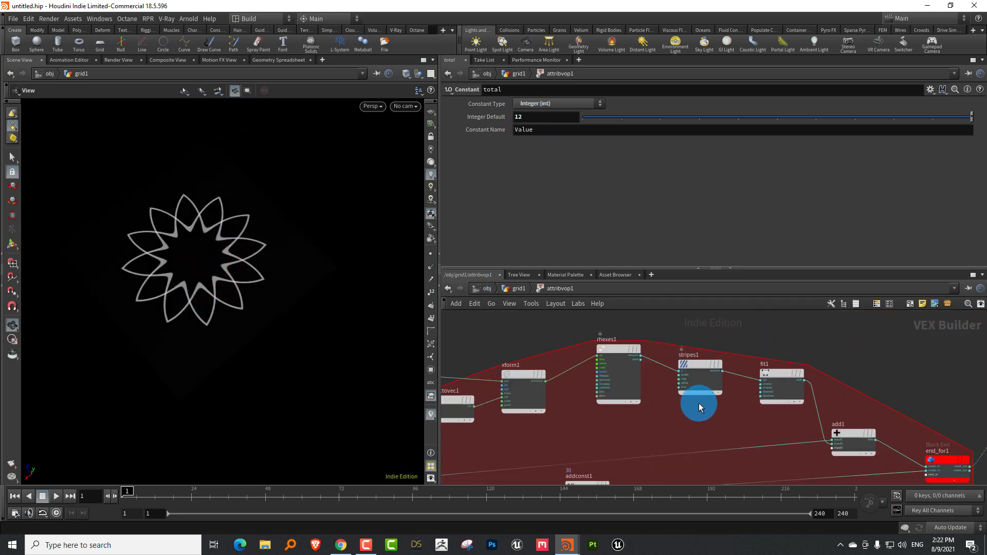
pyautogui.scroll(3, 642, 397)
pyautogui.click(616, 387)
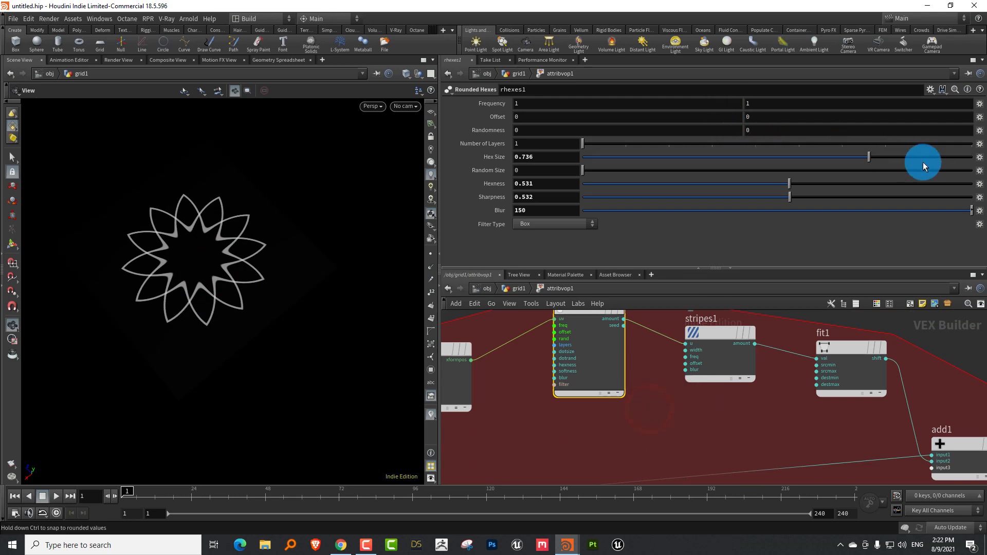
pyautogui.click(946, 157)
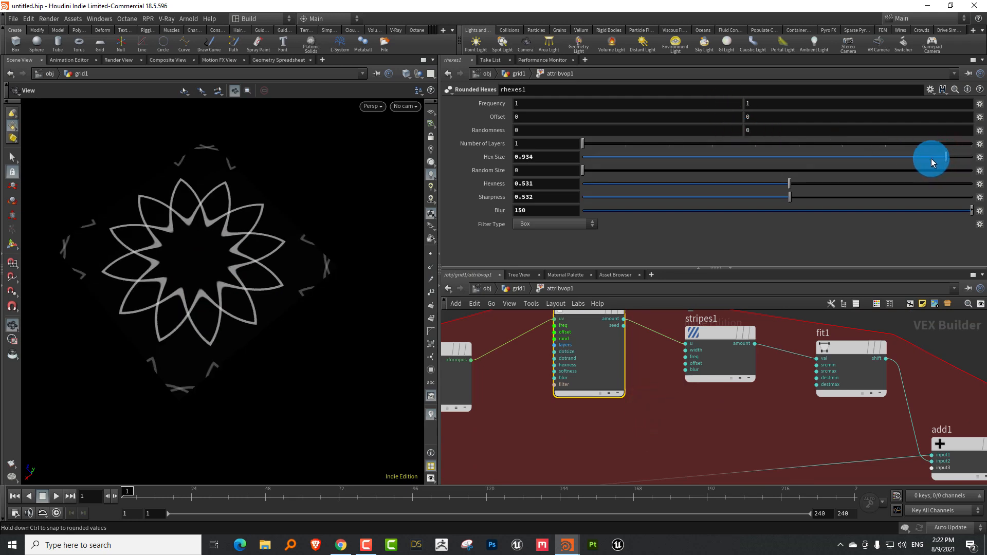
pyautogui.moveTo(932, 163); pyautogui.dragTo(851, 164)
pyautogui.moveTo(719, 200); pyautogui.dragTo(739, 196)
pyautogui.moveTo(681, 185); pyautogui.dragTo(725, 186)
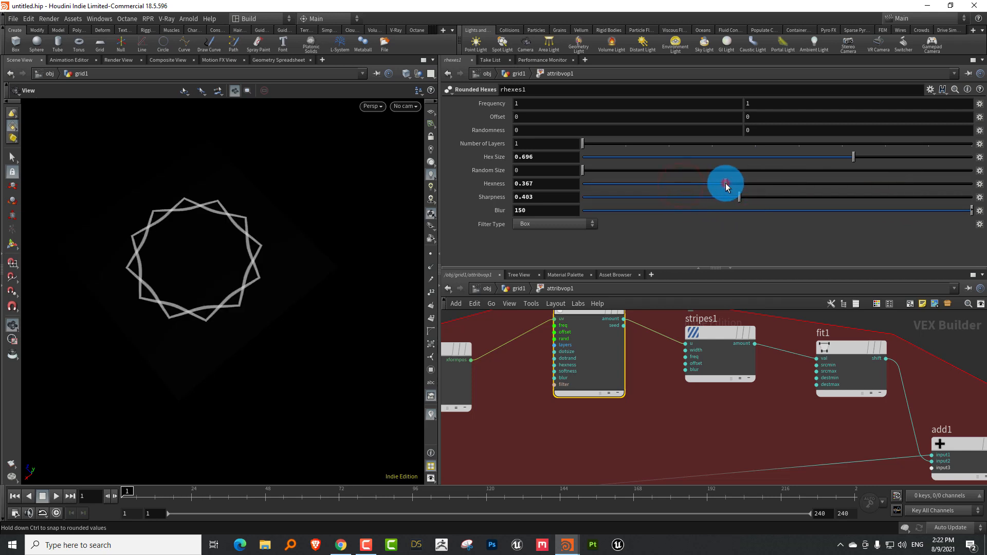
# Step: Set stripes1's Stripe Width to about 0.554 and Frequency to 2.39, and shift its Offset
pyautogui.moveTo(778, 363); pyautogui.dragTo(738, 347)
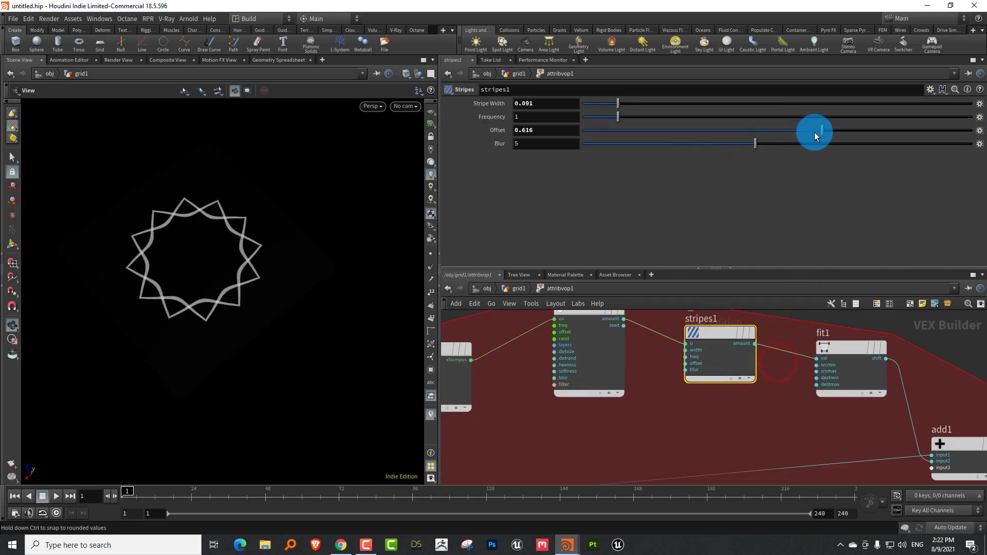
pyautogui.moveTo(724, 131); pyautogui.dragTo(643, 131)
pyautogui.moveTo(759, 130); pyautogui.dragTo(854, 133)
pyautogui.moveTo(676, 103); pyautogui.dragTo(746, 103)
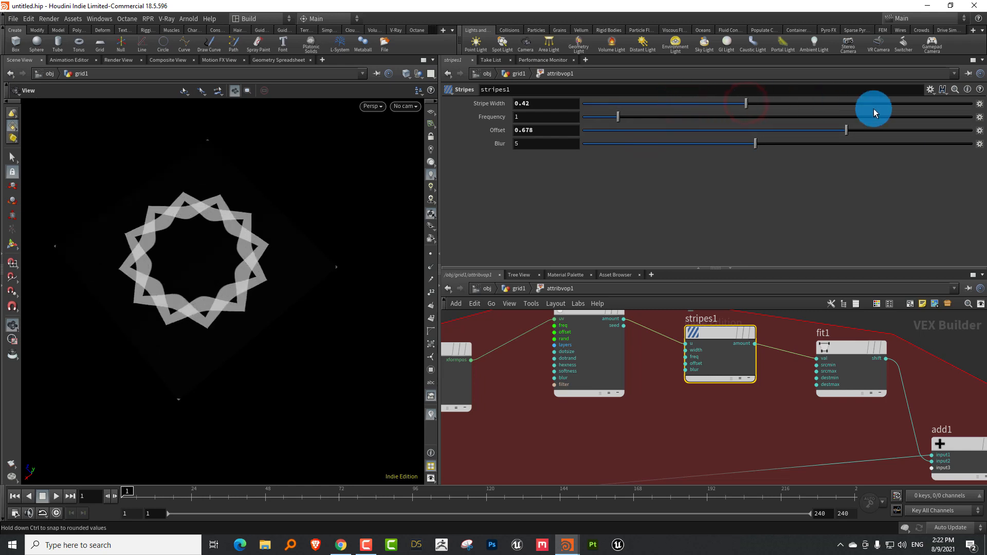
pyautogui.moveTo(943, 110); pyautogui.dragTo(797, 107)
pyautogui.moveTo(619, 113); pyautogui.dragTo(672, 121)
pyautogui.moveTo(749, 132)
pyautogui.mouseDown()
pyautogui.moveTo(710, 131)
pyautogui.moveTo(754, 129)
pyautogui.mouseUp()
# Step: Set fit1's Destination Max to about 0.209
pyautogui.click(814, 400)
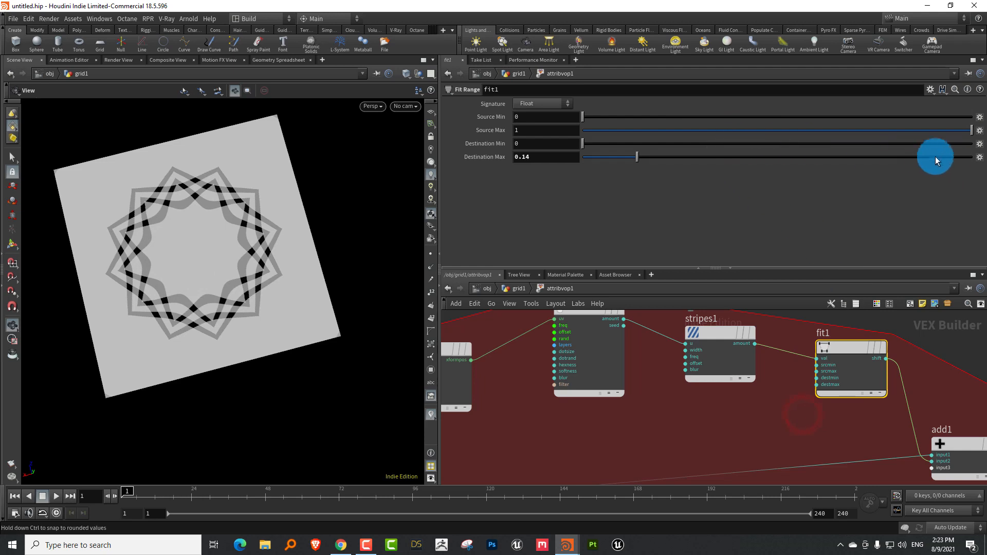
pyautogui.click(979, 158)
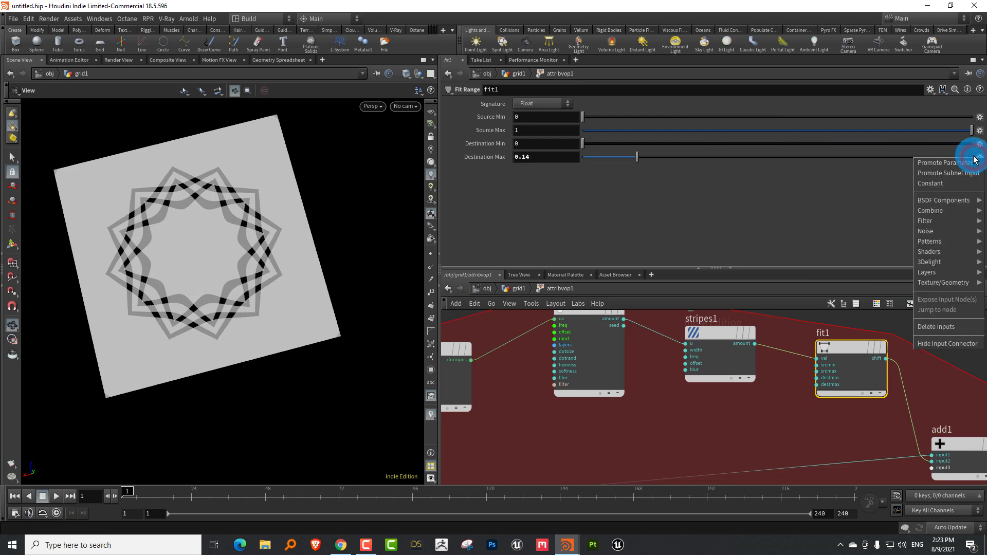
pyautogui.click(884, 168)
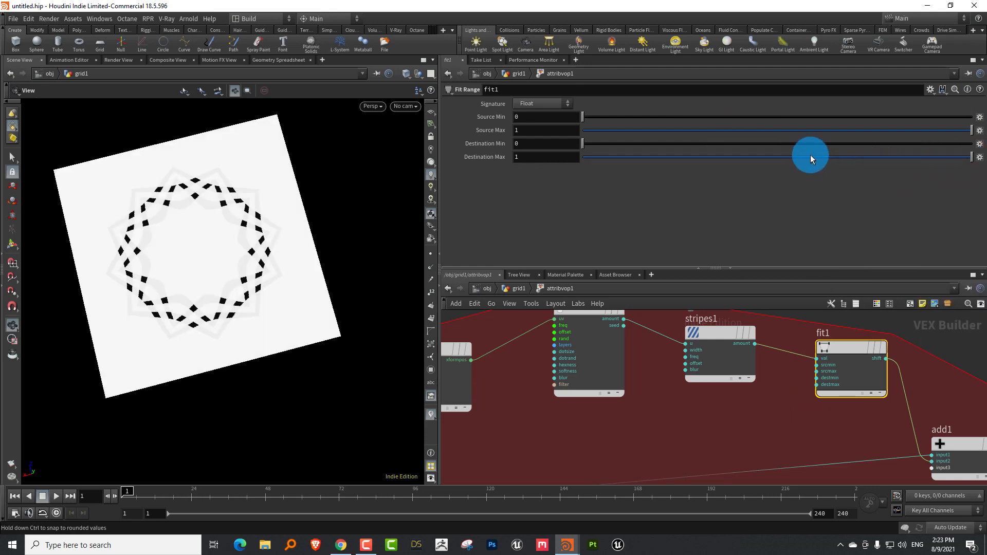
pyautogui.click(661, 157)
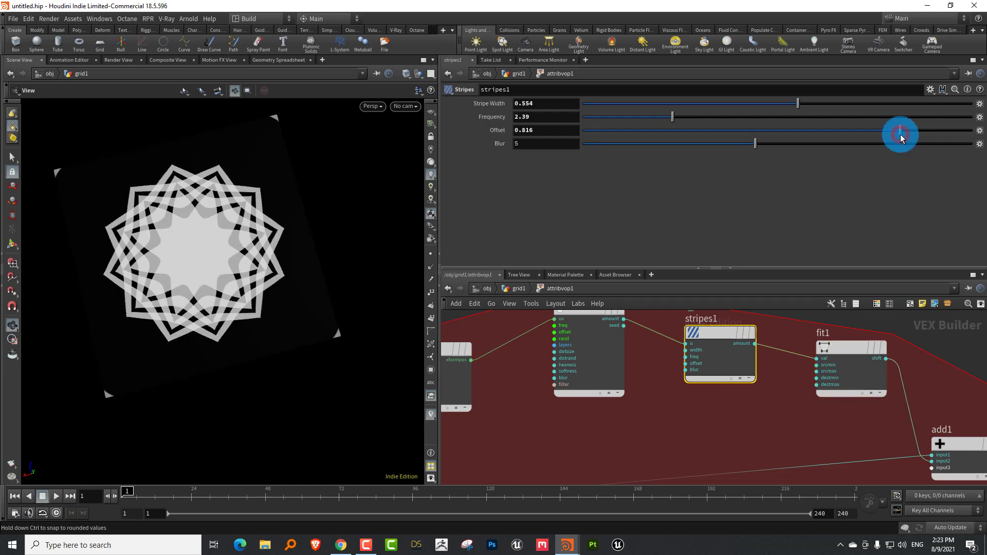
# Step: Set stripes1's Offset to about 0.661, Stripe Width to 0.238 and Frequency to 1.5
pyautogui.moveTo(899, 132); pyautogui.dragTo(838, 132)
pyautogui.click(734, 104)
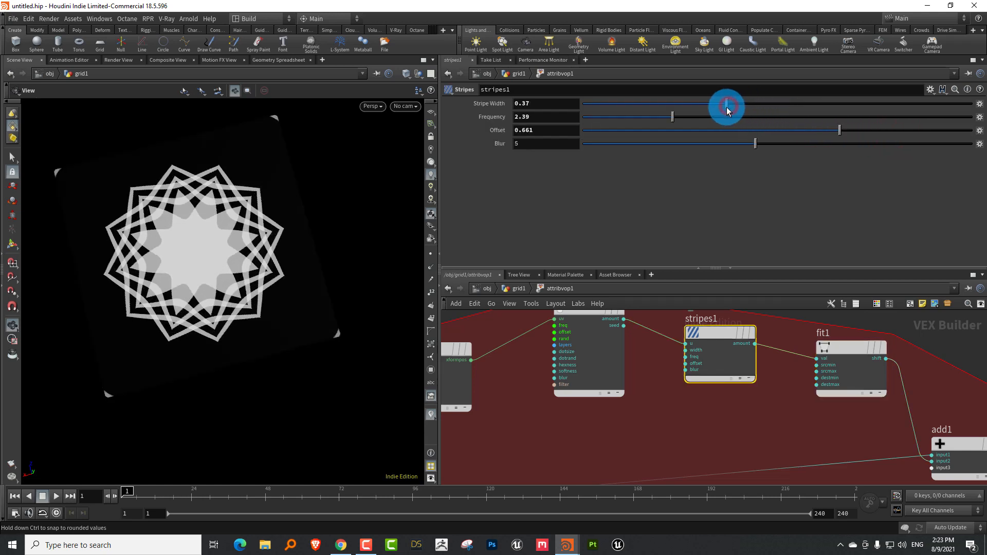
pyautogui.click(605, 105)
pyautogui.click(650, 105)
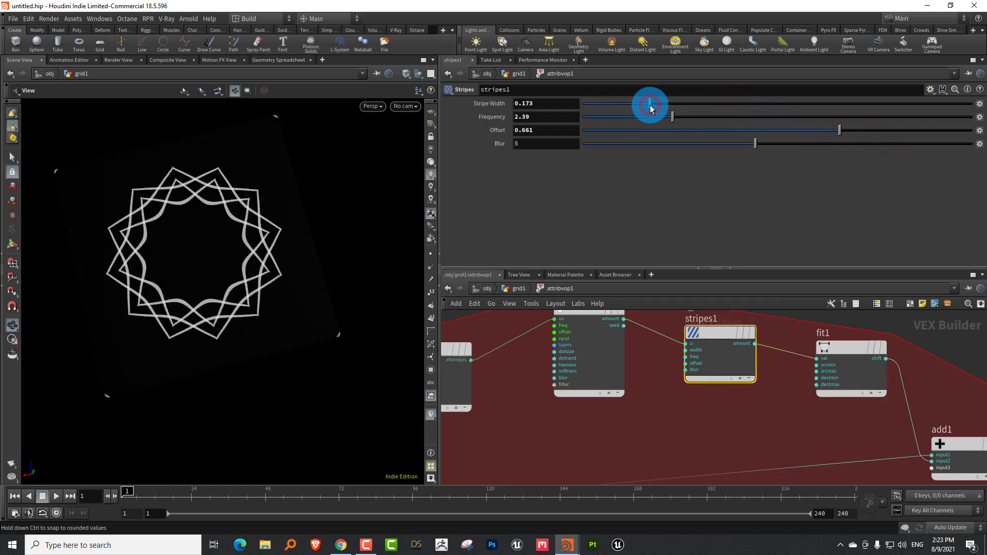
pyautogui.click(675, 104)
pyautogui.moveTo(607, 117); pyautogui.dragTo(637, 118)
pyautogui.click(637, 119)
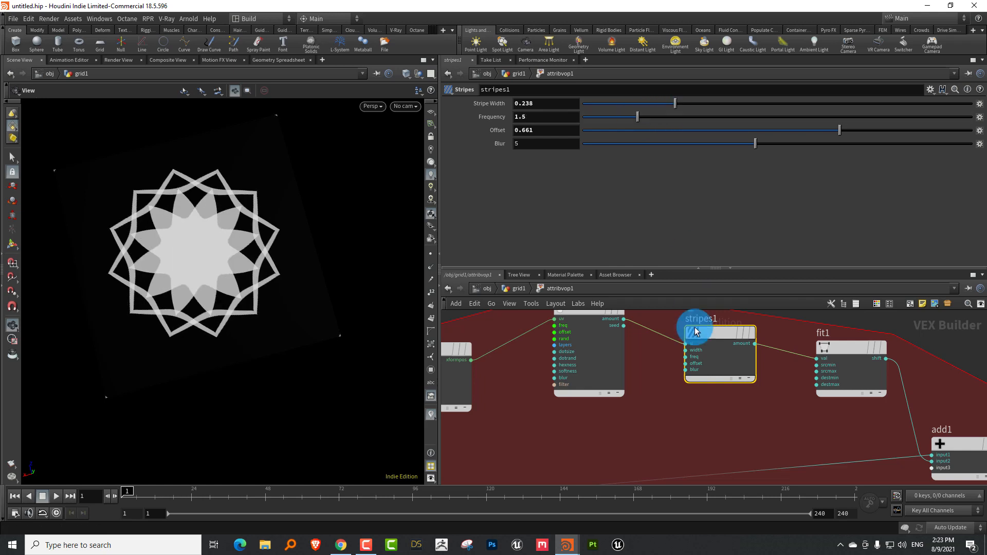
# Step: Set addconst1's Add value to 10
pyautogui.scroll(-2, 653, 413)
pyautogui.moveTo(639, 465); pyautogui.dragTo(736, 379, button='middle')
pyautogui.moveTo(630, 429); pyautogui.dragTo(680, 363)
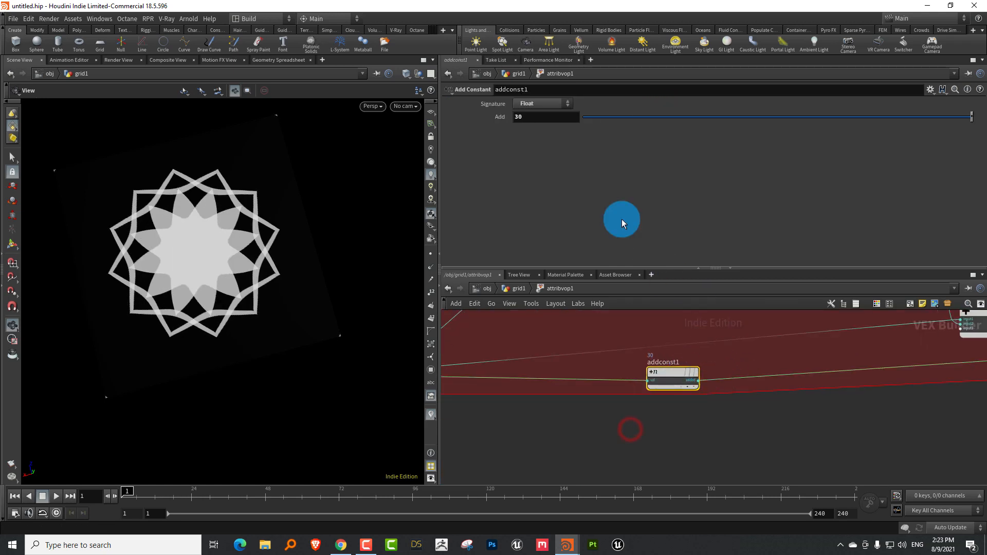
pyautogui.moveTo(529, 118); pyautogui.dragTo(485, 147)
pyautogui.write('10')
pyautogui.click(62, 518)
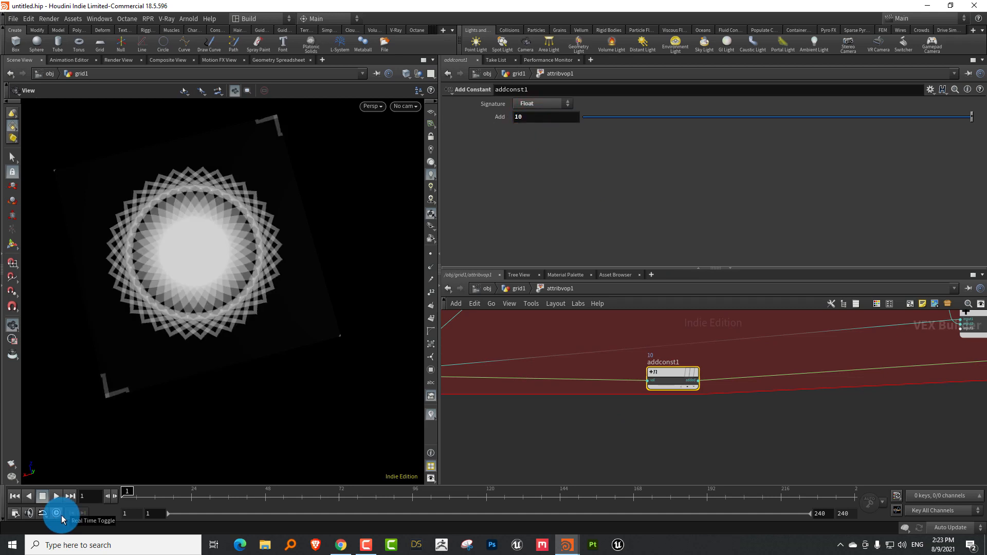
pyautogui.click(688, 312)
# Step: Lower stripes1's Frequency to about 0.78 and its Stripe Width to 0.128
pyautogui.moveTo(596, 411); pyautogui.dragTo(595, 344, button='middle')
pyautogui.moveTo(572, 364); pyautogui.dragTo(538, 394)
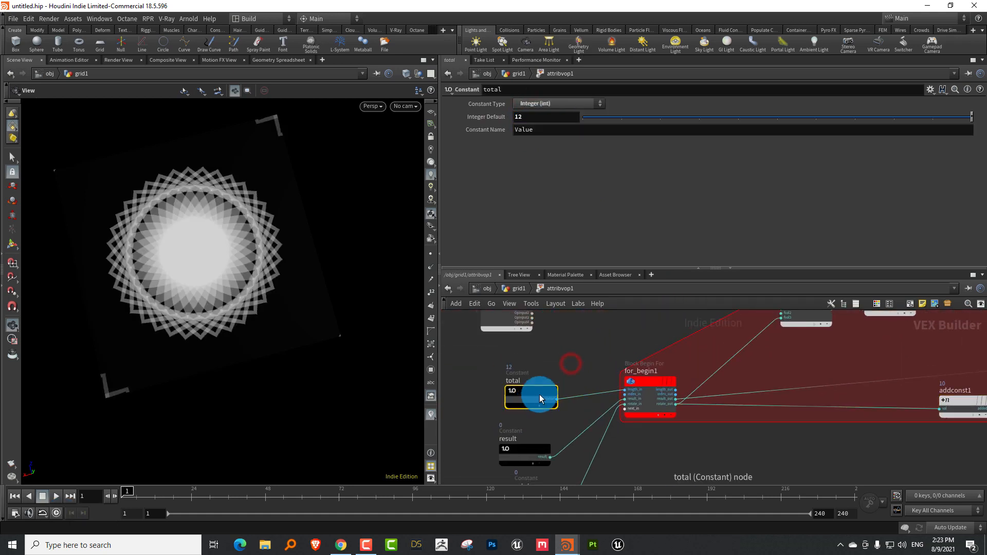
pyautogui.moveTo(925, 339); pyautogui.dragTo(731, 408, button='middle')
pyautogui.click(840, 381)
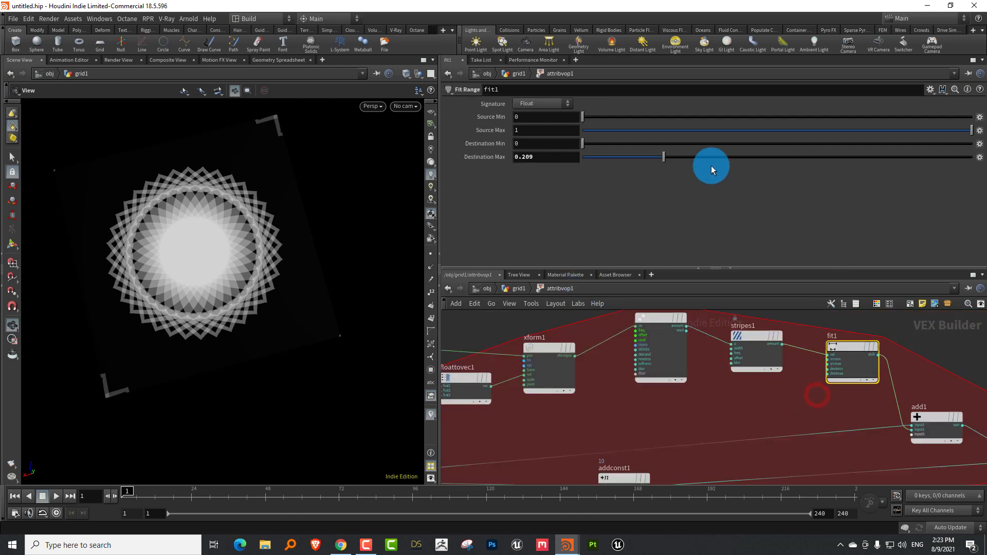
pyautogui.click(756, 360)
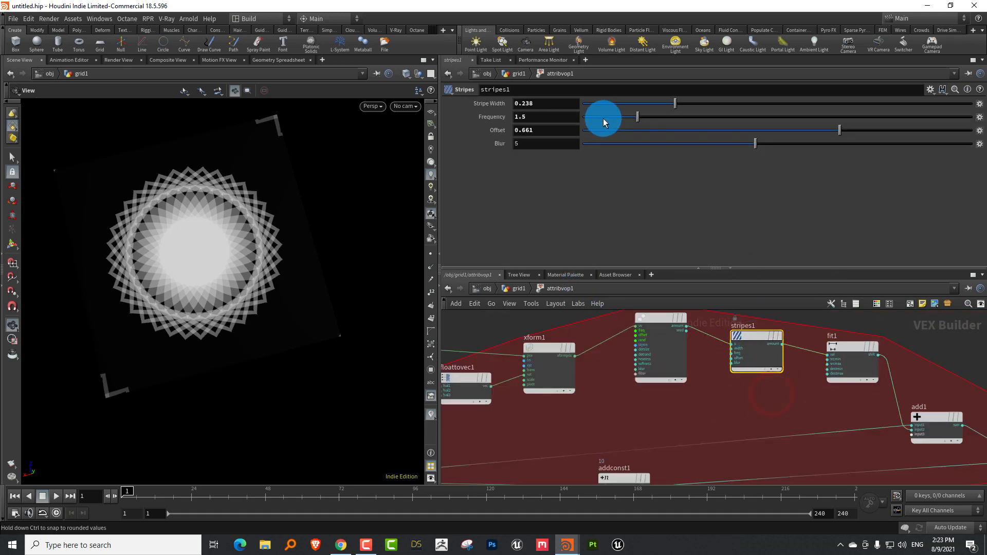
pyautogui.moveTo(604, 122); pyautogui.dragTo(632, 105)
pyautogui.click(795, 103)
# Step: Raise rhexes1's Hexness to about 0.581 and its Sharpness to 0.637
pyautogui.moveTo(622, 406); pyautogui.dragTo(688, 331)
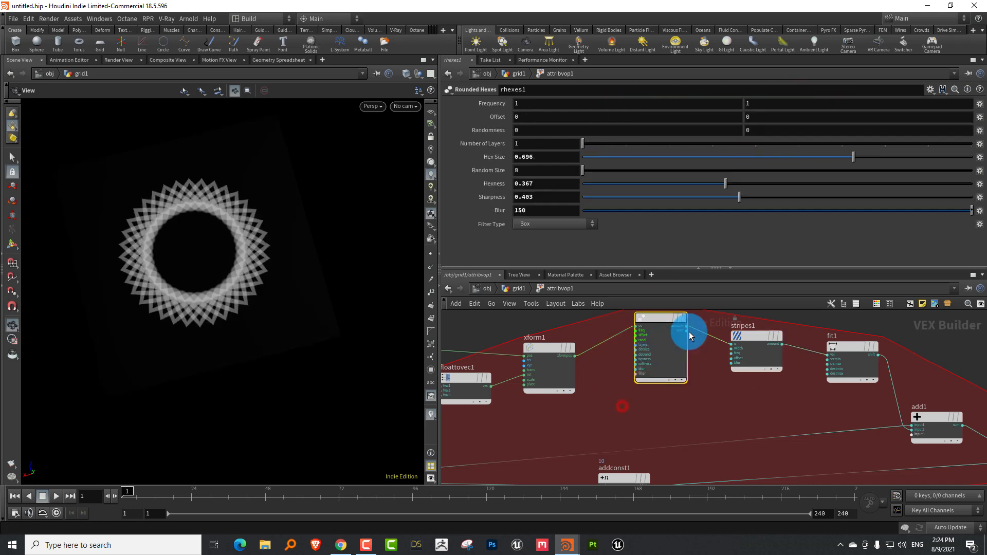
pyautogui.moveTo(840, 184); pyautogui.dragTo(843, 190)
pyautogui.click(831, 198)
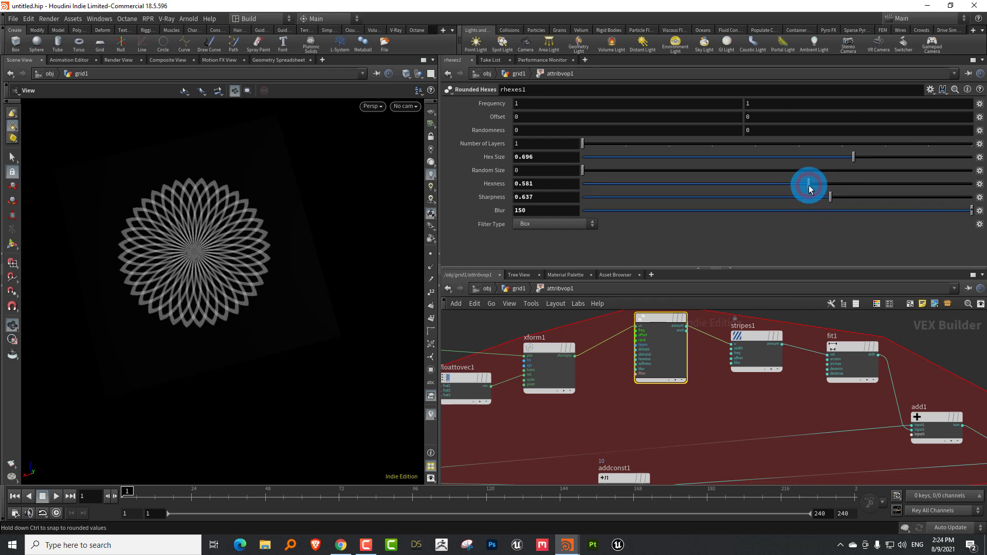
# Step: Set stripes1's Offset to about 0.291 and increase its Stripe Width
pyautogui.click(734, 337)
pyautogui.click(689, 131)
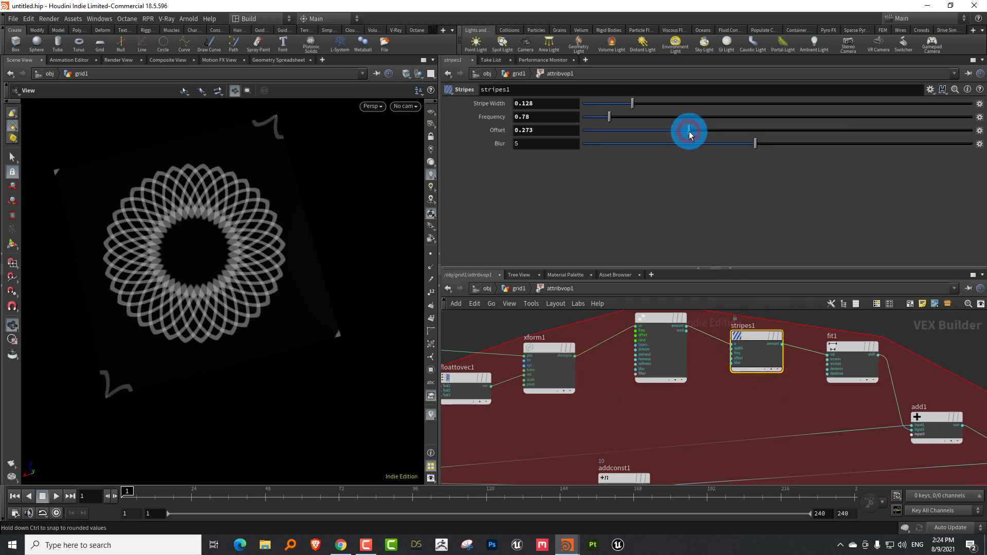
pyautogui.moveTo(677, 132); pyautogui.dragTo(697, 133)
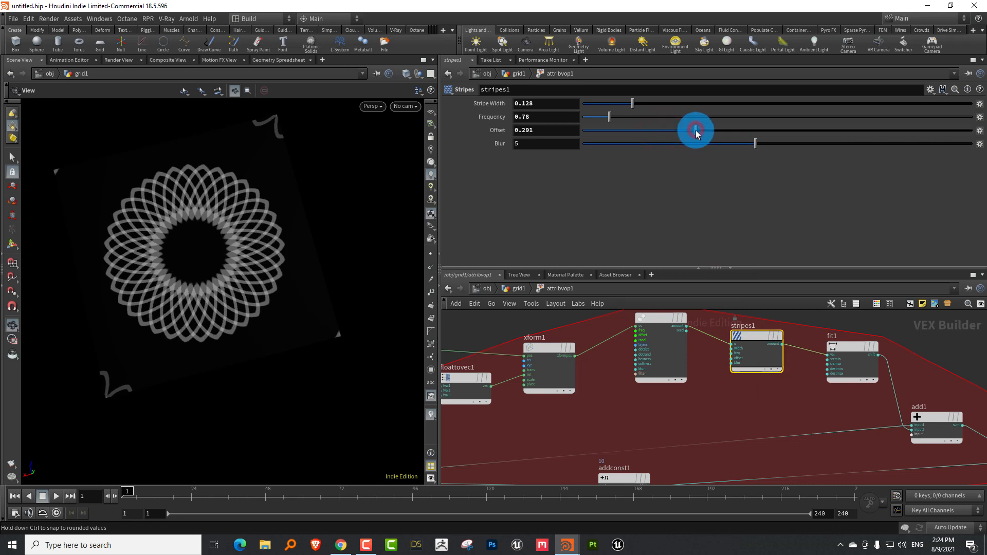
pyautogui.moveTo(668, 103); pyautogui.dragTo(685, 105)
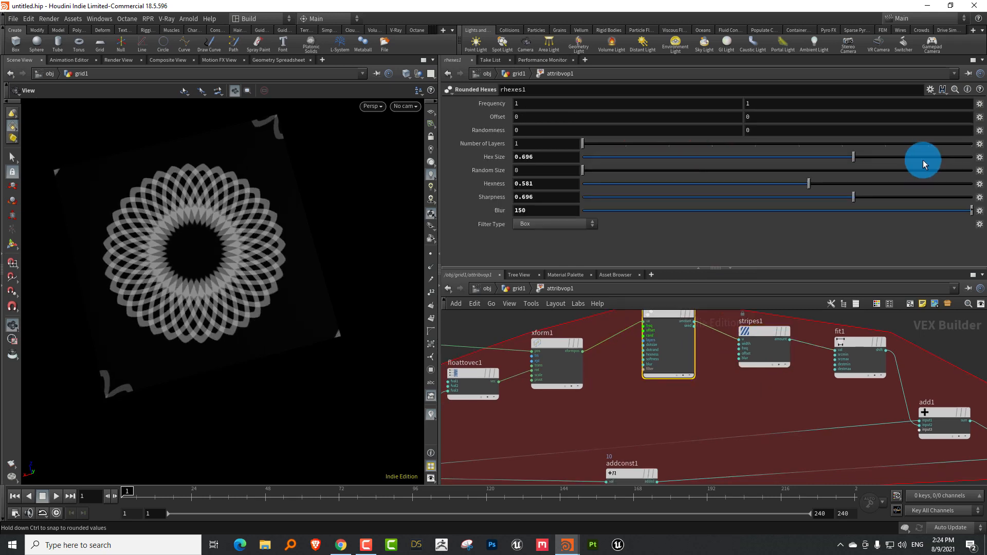
# Step: Increase rhexes1's Hex Size to about 0.832
pyautogui.click(926, 159)
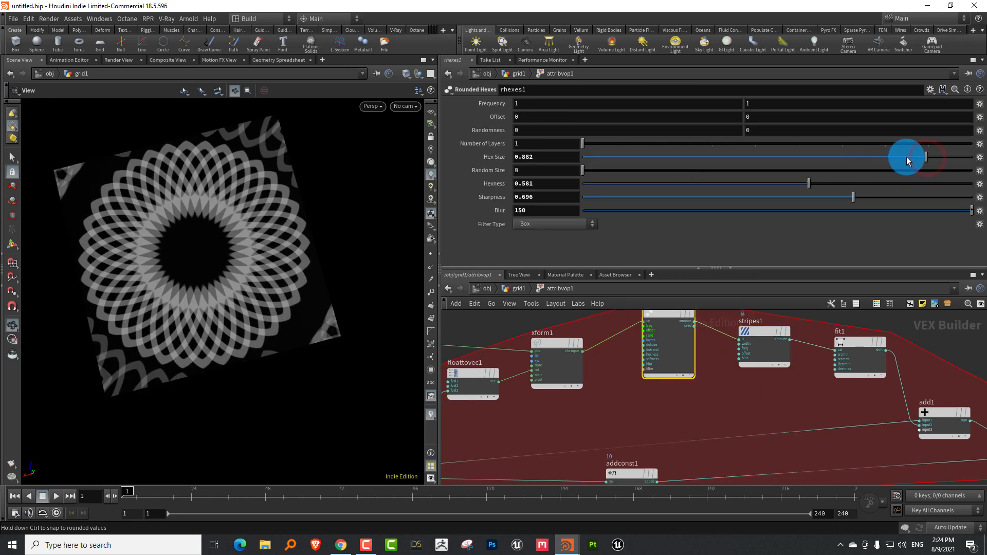
pyautogui.click(898, 158)
# Step: Set the total constant's Integer Default to 36
pyautogui.moveTo(644, 381); pyautogui.dragTo(677, 365, button='middle')
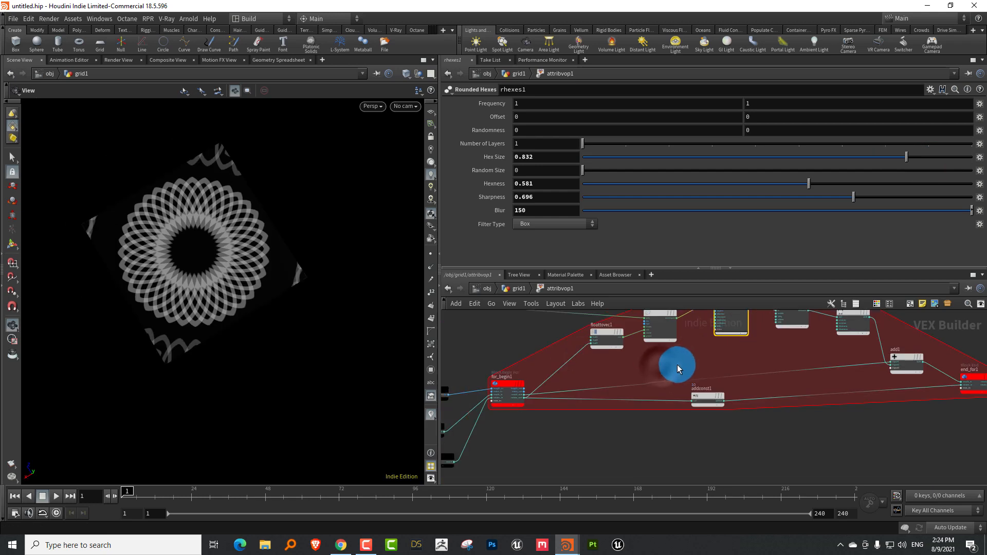
pyautogui.moveTo(485, 447); pyautogui.dragTo(579, 419, button='middle')
pyautogui.scroll(4, 579, 420)
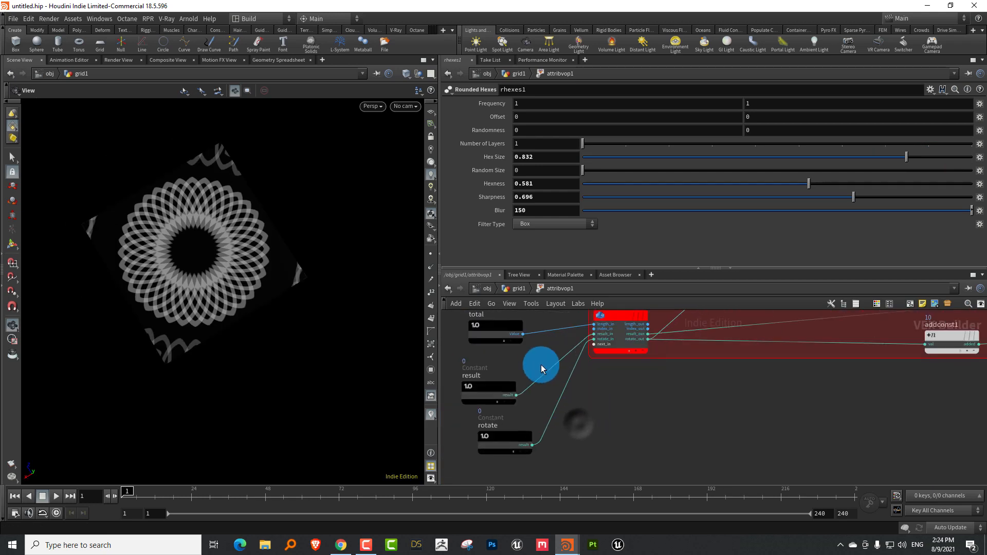
pyautogui.moveTo(525, 371); pyautogui.dragTo(535, 387, button='middle')
pyautogui.click(527, 343)
pyautogui.doubleClick(540, 117)
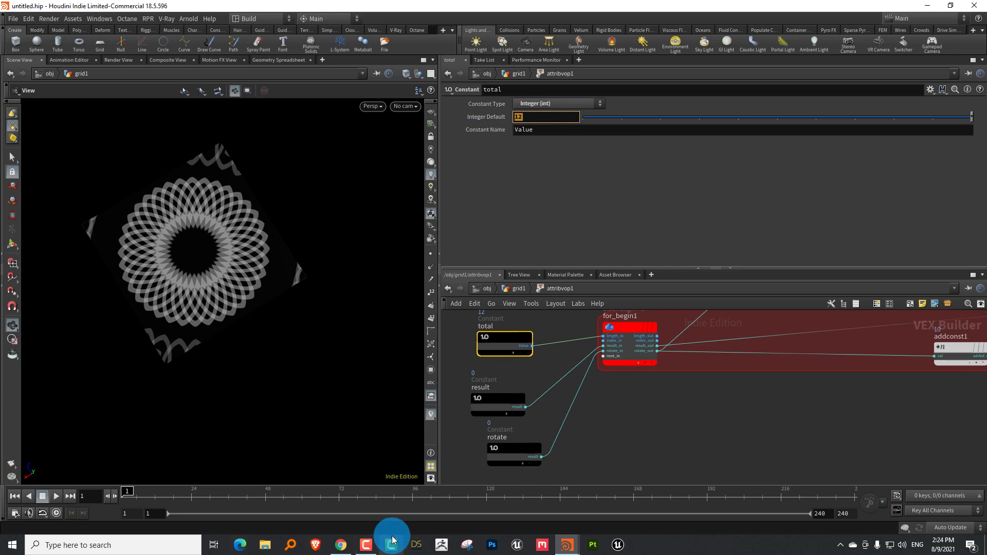
pyautogui.write('36')
pyautogui.press('Return')
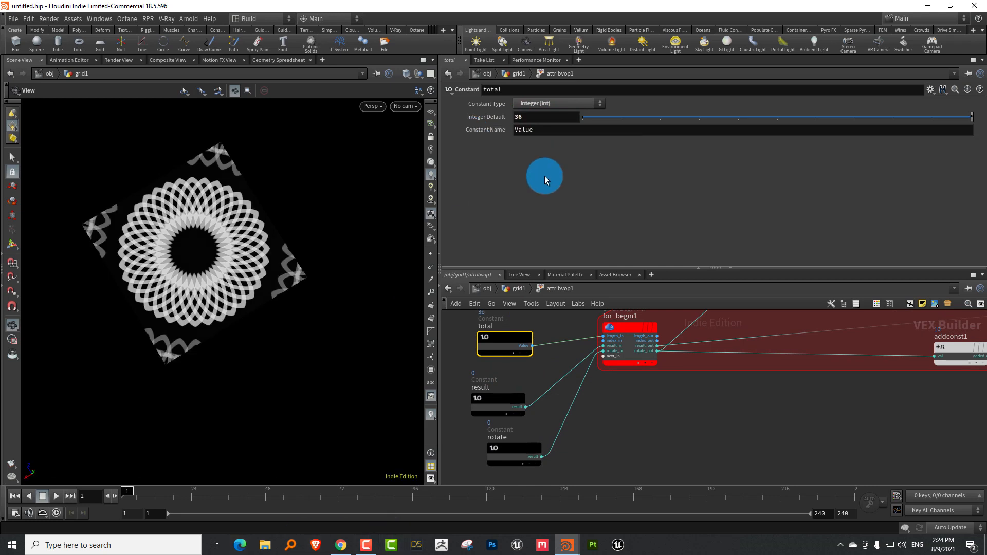
# Step: Try smaller loop counts on the total constant, ending with an Integer Default of 4
pyautogui.moveTo(187, 253); pyautogui.dragTo(174, 274)
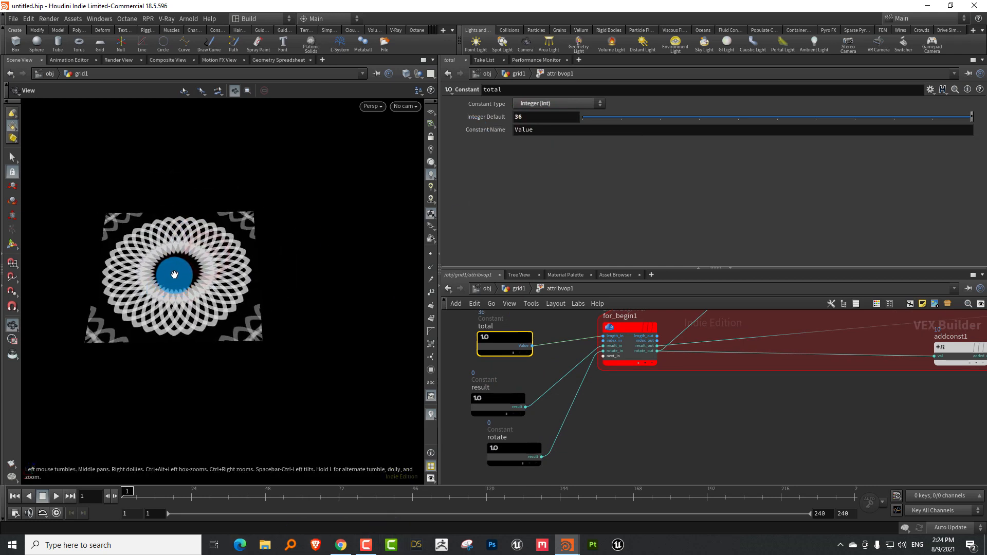
pyautogui.moveTo(174, 275); pyautogui.dragTo(209, 271, button='right')
pyautogui.moveTo(211, 271); pyautogui.dragTo(217, 286)
pyautogui.moveTo(648, 121); pyautogui.dragTo(738, 126)
pyautogui.moveTo(189, 269); pyautogui.dragTo(222, 271)
pyautogui.click(816, 122)
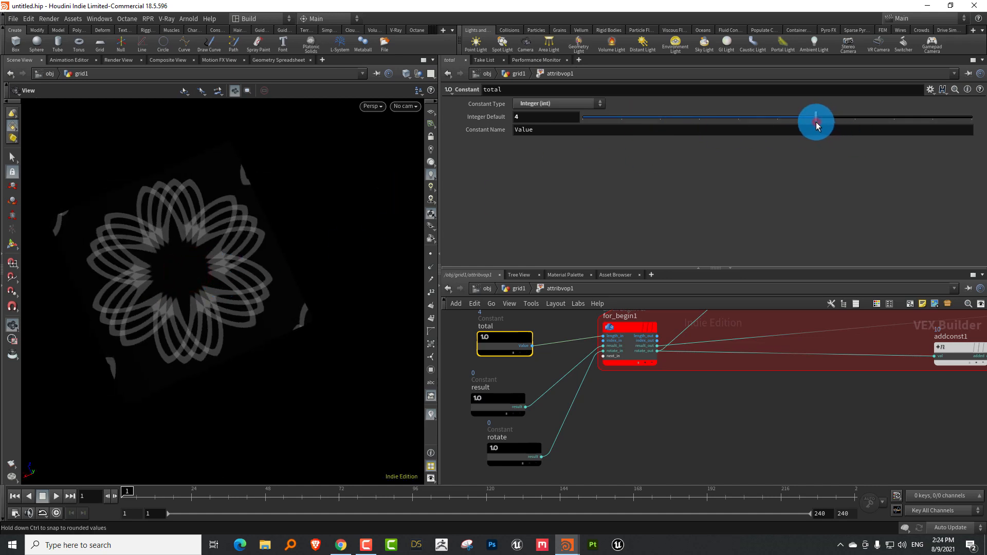
pyautogui.click(765, 120)
pyautogui.moveTo(723, 121)
pyautogui.mouseDown()
pyautogui.moveTo(697, 123)
pyautogui.moveTo(738, 118)
pyautogui.mouseUp()
pyautogui.moveTo(746, 316); pyautogui.dragTo(721, 475, button='middle')
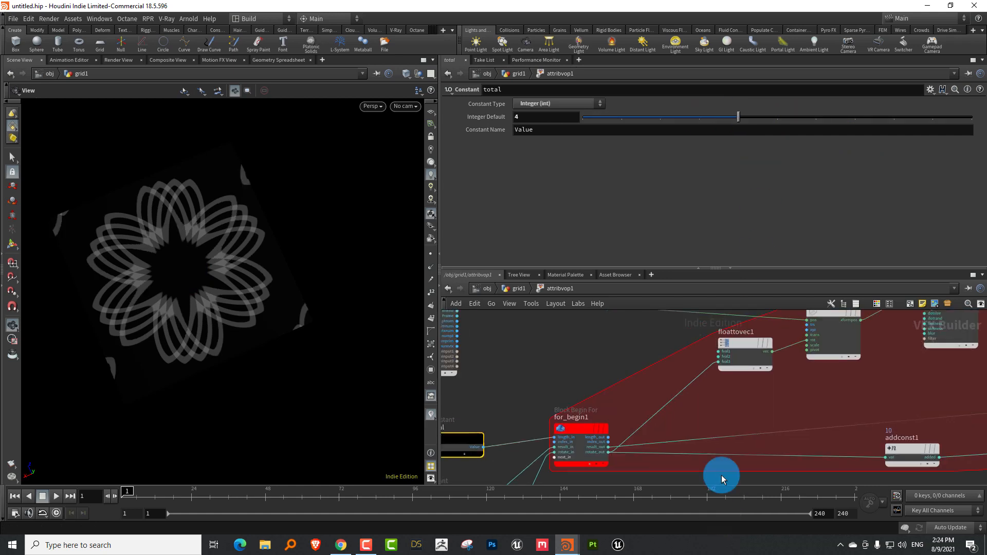
# Step: Try shifting the second Offset component of the rhexes1 node, and reset it to 0
pyautogui.moveTo(648, 351); pyautogui.dragTo(643, 392, button='middle')
pyautogui.moveTo(577, 384); pyautogui.dragTo(631, 379, button='middle')
pyautogui.scroll(-3, 632, 378)
pyautogui.moveTo(851, 378); pyautogui.dragTo(753, 400, button='middle')
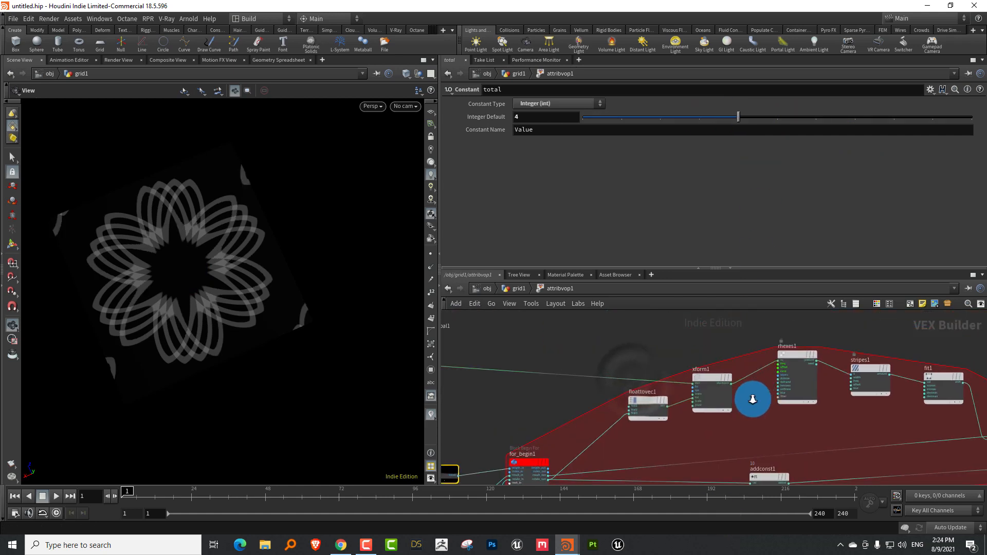
pyautogui.scroll(3, 763, 421)
pyautogui.click(818, 347)
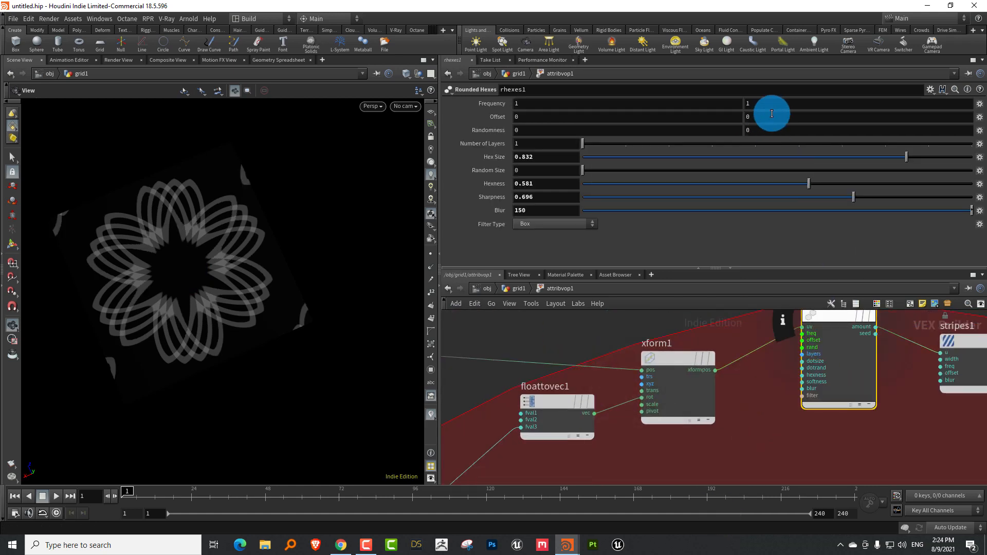
pyautogui.moveTo(760, 118); pyautogui.dragTo(812, 114, button='middle')
pyautogui.click(746, 121)
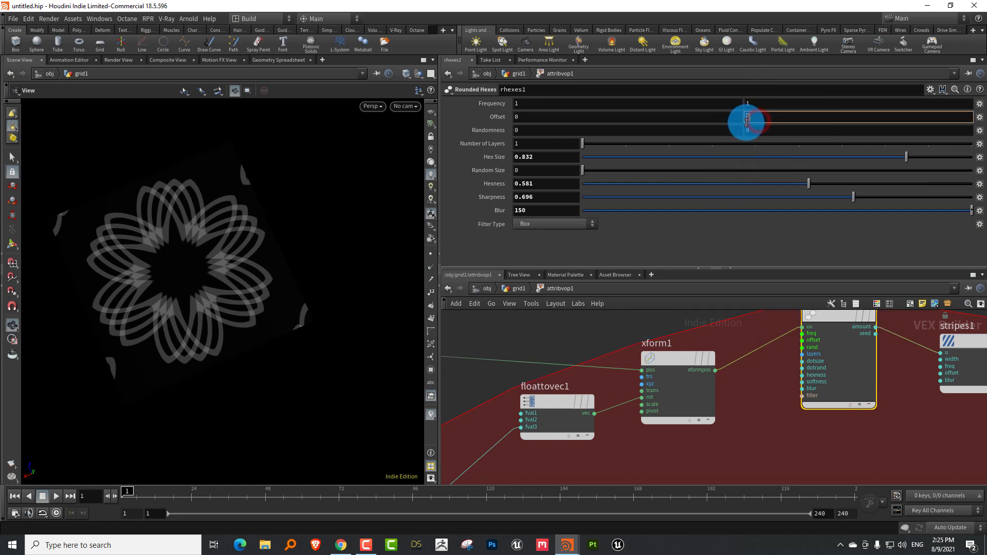
pyautogui.write('0')
pyautogui.press('Return')
# Step: Add a Float to Vector2 node in the open area between the global variables node and the for loop block
pyautogui.moveTo(626, 343); pyautogui.dragTo(920, 340, button='middle')
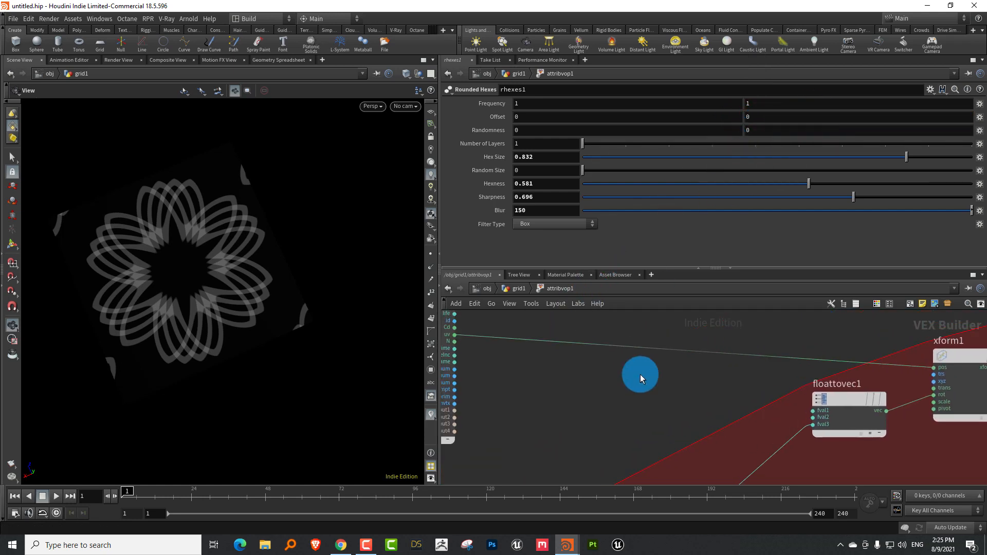
pyautogui.moveTo(567, 389); pyautogui.dragTo(628, 381, button='middle')
pyautogui.scroll(2, 627, 381)
pyautogui.press('Tab')
pyautogui.write('float')
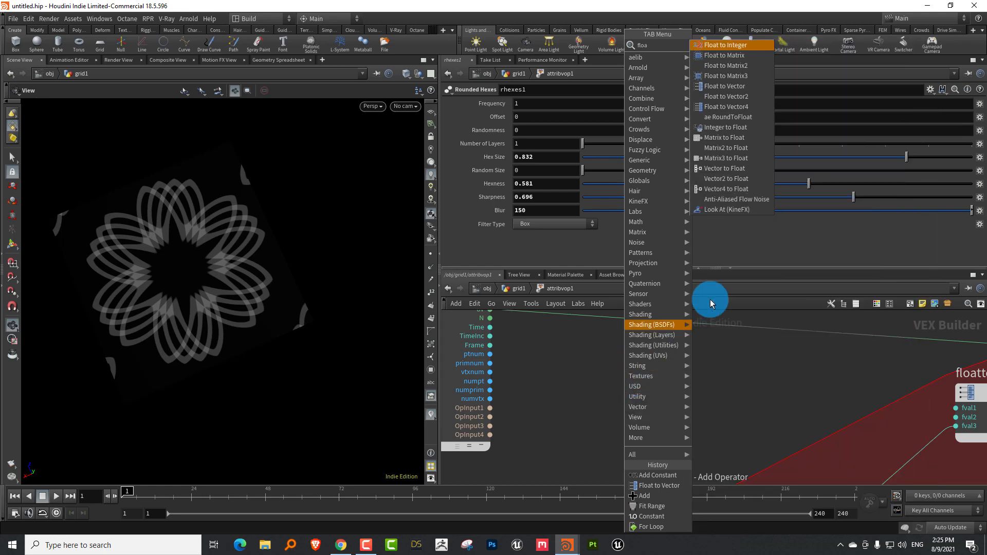
pyautogui.click(737, 97)
pyautogui.click(706, 374)
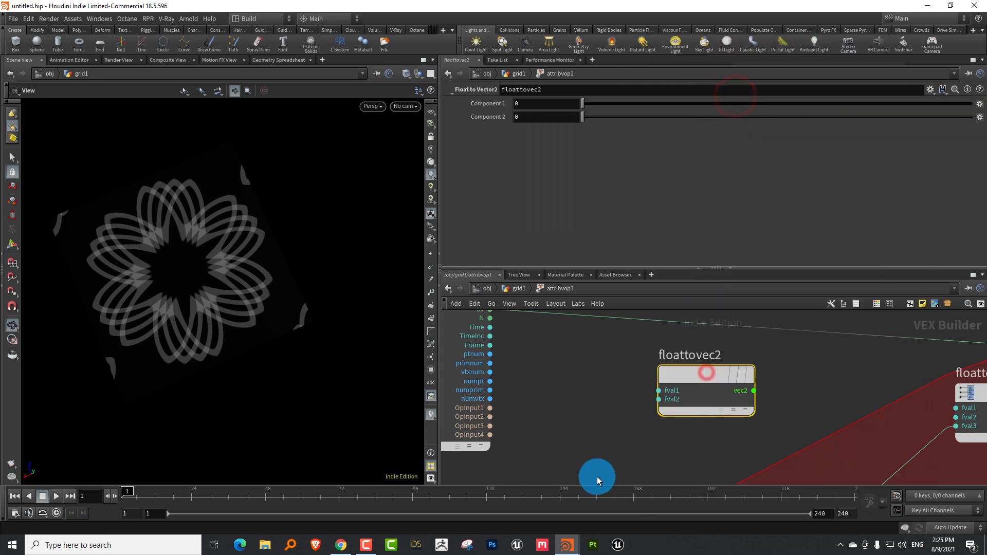
# Step: Add a Multiply Constant node driven by the global Time output, with a multiplier of 0.382
pyautogui.moveTo(833, 381); pyautogui.dragTo(705, 348, button='middle')
pyautogui.click(801, 319)
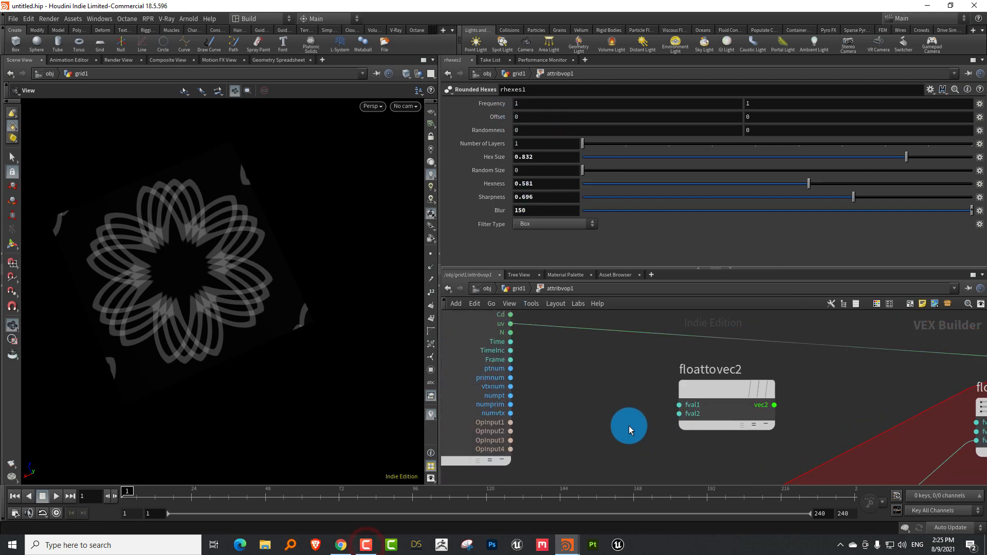
pyautogui.moveTo(628, 427); pyautogui.dragTo(649, 441, button='middle')
pyautogui.scroll(1, 606, 405)
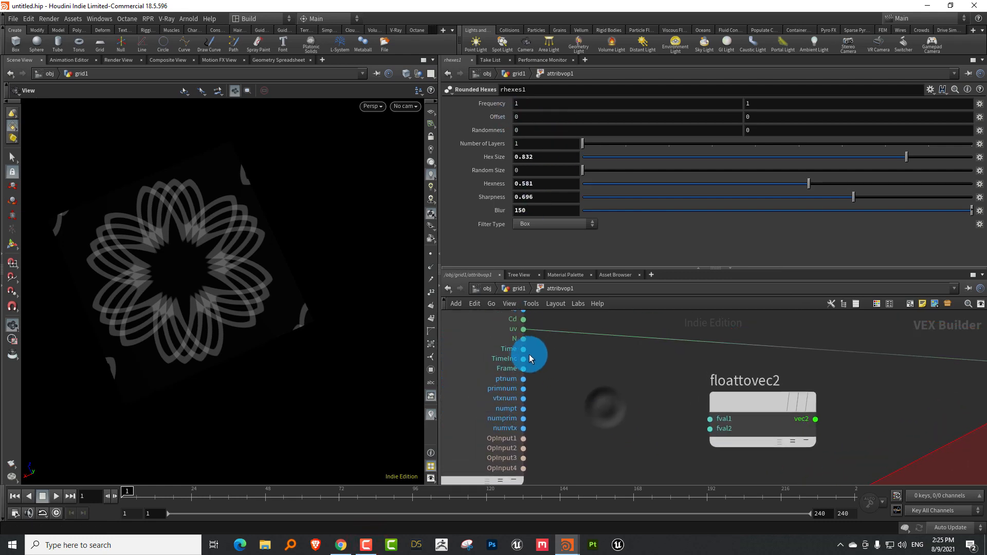
pyautogui.press('Tab')
pyautogui.moveTo(622, 315)
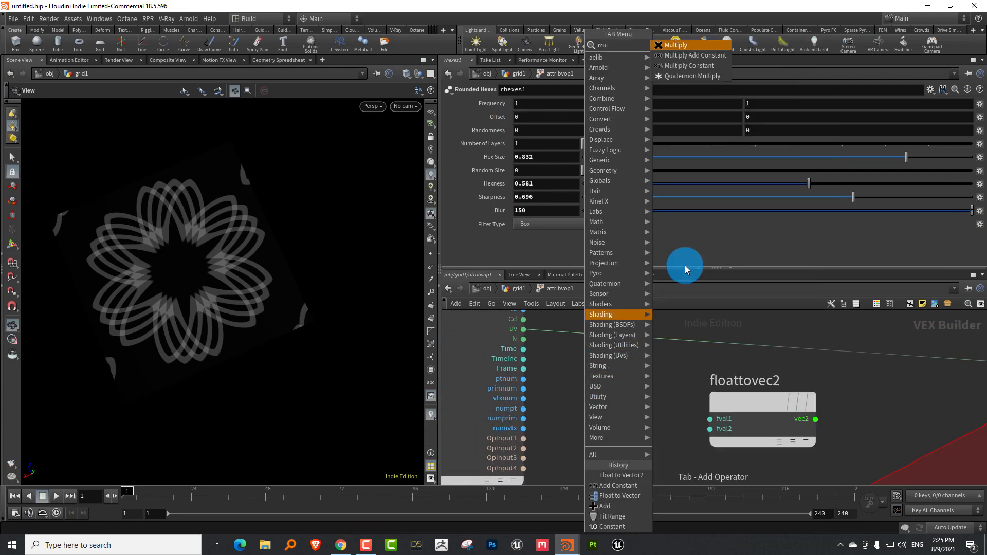
pyautogui.click(703, 65)
pyautogui.click(578, 391)
pyautogui.moveTo(523, 349); pyautogui.dragTo(565, 419)
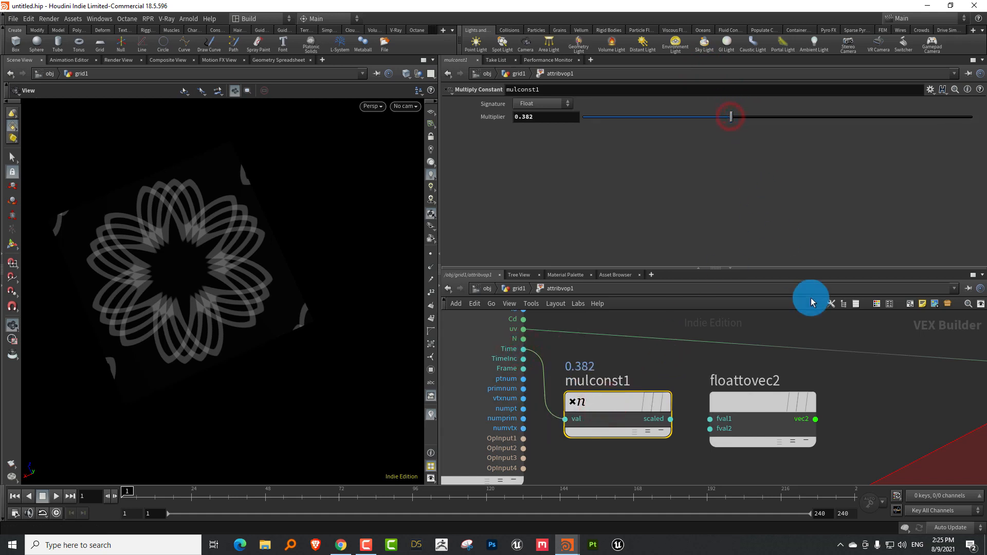
# Step: Wire mulconst1 into fval2 of floattovec2 and the vec2 output into the rhexes1 offset, and preview the animation
pyautogui.moveTo(880, 369); pyautogui.dragTo(837, 352, button='middle')
pyautogui.click(663, 414)
pyautogui.click(776, 403)
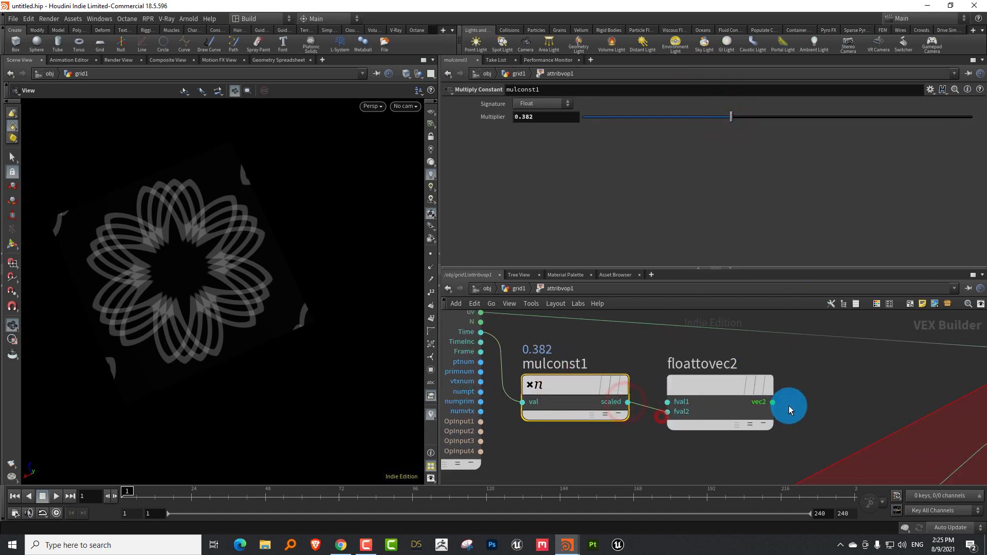
pyautogui.moveTo(779, 401); pyautogui.dragTo(494, 392, button='middle')
pyautogui.moveTo(907, 327); pyautogui.dragTo(589, 350, button='middle')
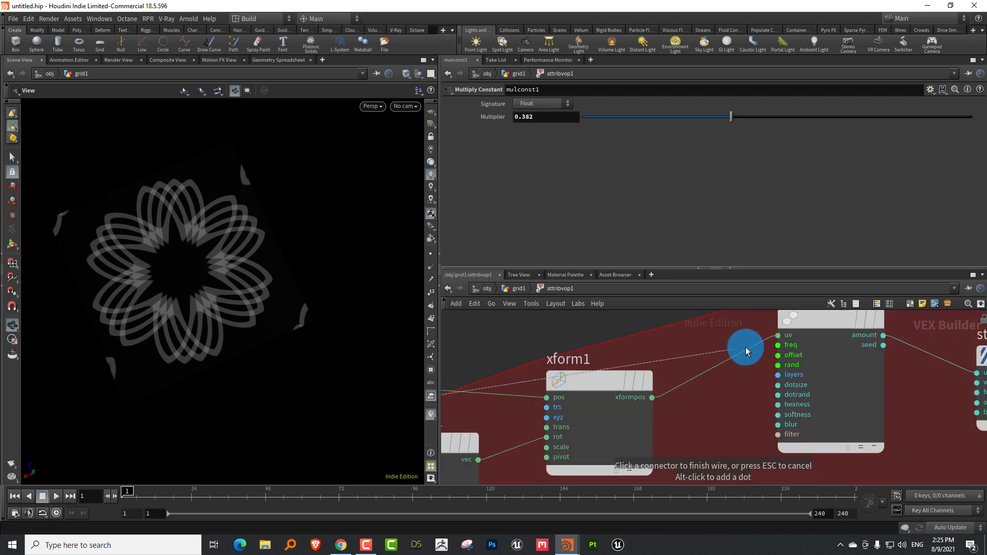
pyautogui.click(762, 357)
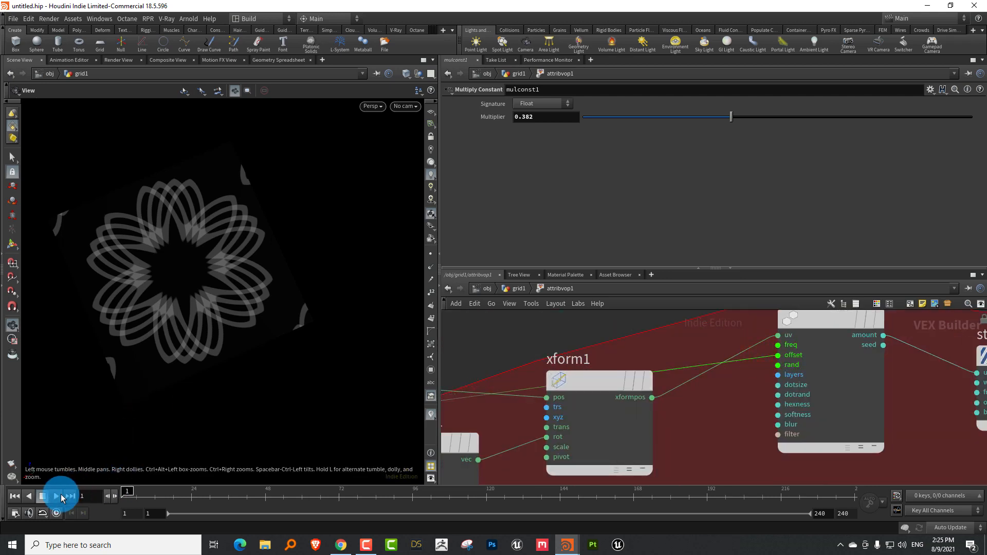
pyautogui.click(57, 497)
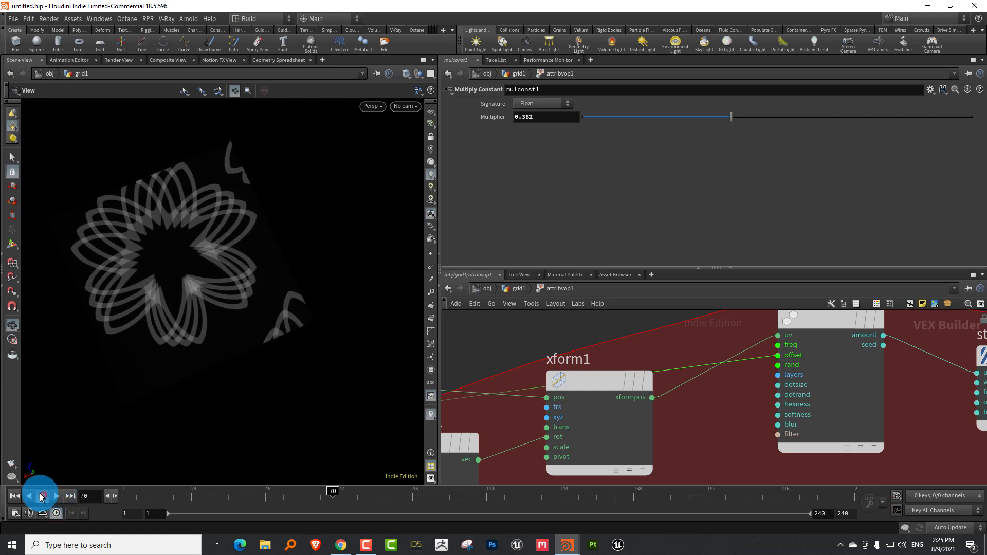
pyautogui.click(43, 496)
# Step: Set the total constant of the for loop to 36 and play the animation to check the pattern
pyautogui.moveTo(690, 446); pyautogui.dragTo(733, 360, button='middle')
pyautogui.moveTo(746, 353); pyautogui.dragTo(725, 403, button='right')
pyautogui.moveTo(693, 406); pyautogui.dragTo(859, 349, button='middle')
pyautogui.moveTo(552, 349); pyautogui.dragTo(517, 389)
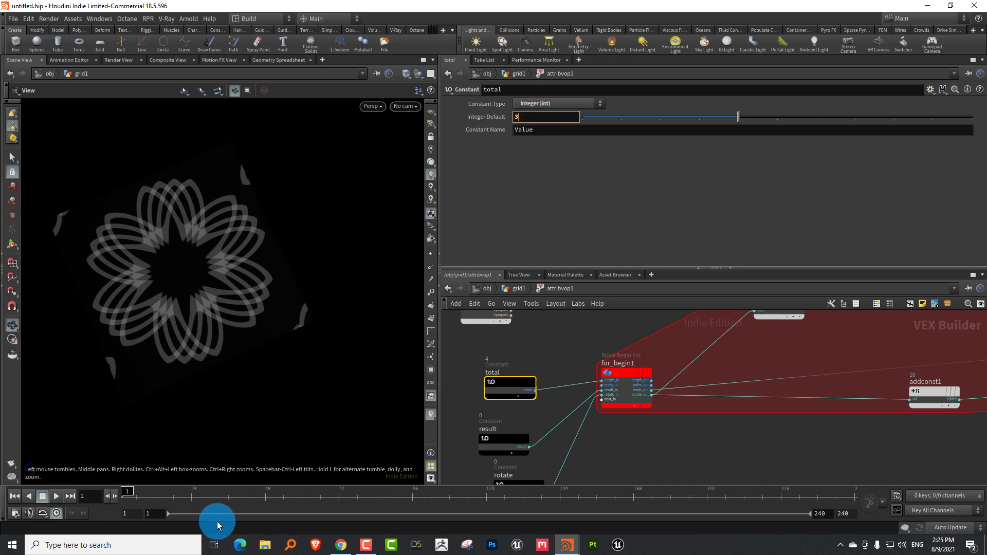
pyautogui.write('36')
pyautogui.press('Return')
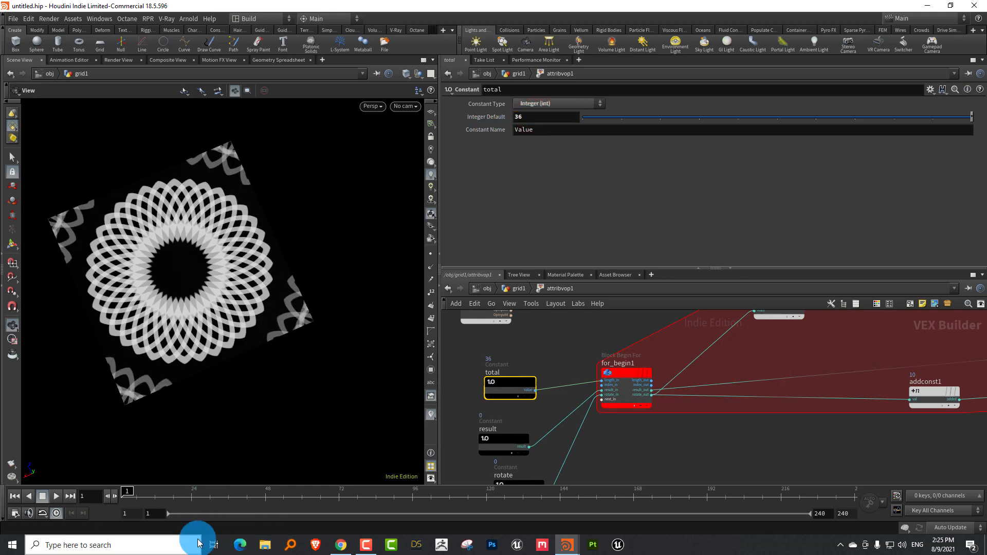
pyautogui.click(62, 488)
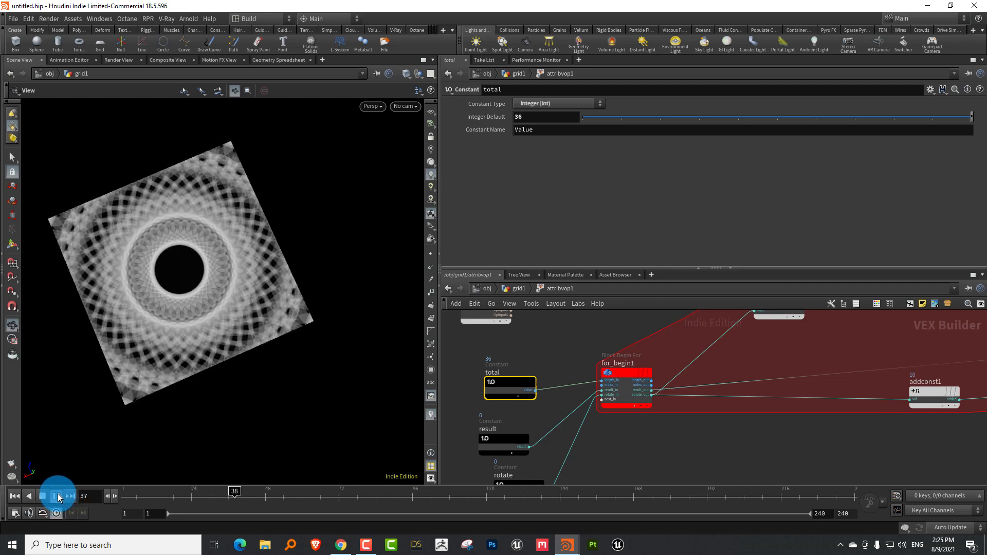
pyautogui.click(43, 496)
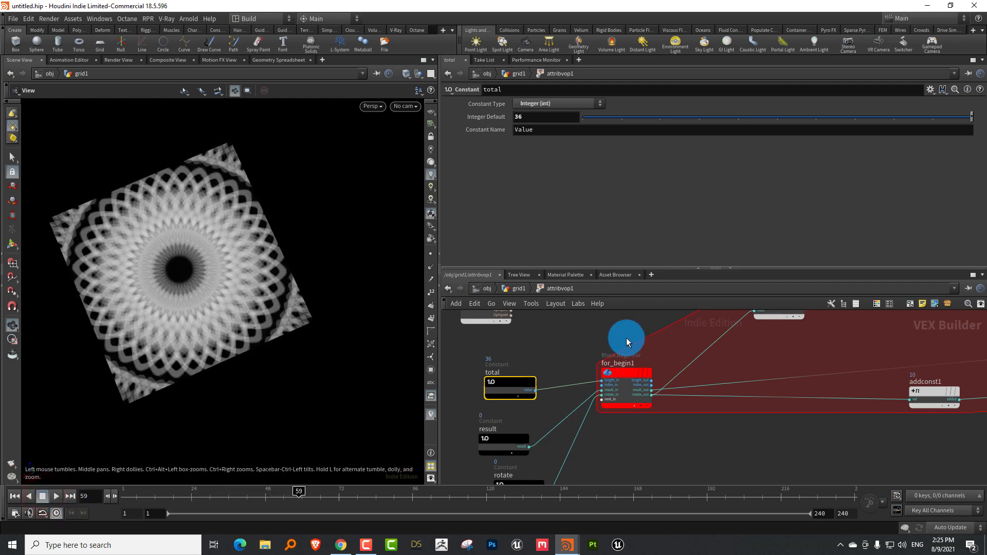
# Step: Slow the motion by setting the mulconst1 multiplier to 0.083, and replay from the first frame
pyautogui.moveTo(633, 335); pyautogui.dragTo(589, 463, button='middle')
pyautogui.moveTo(497, 455); pyautogui.dragTo(520, 417)
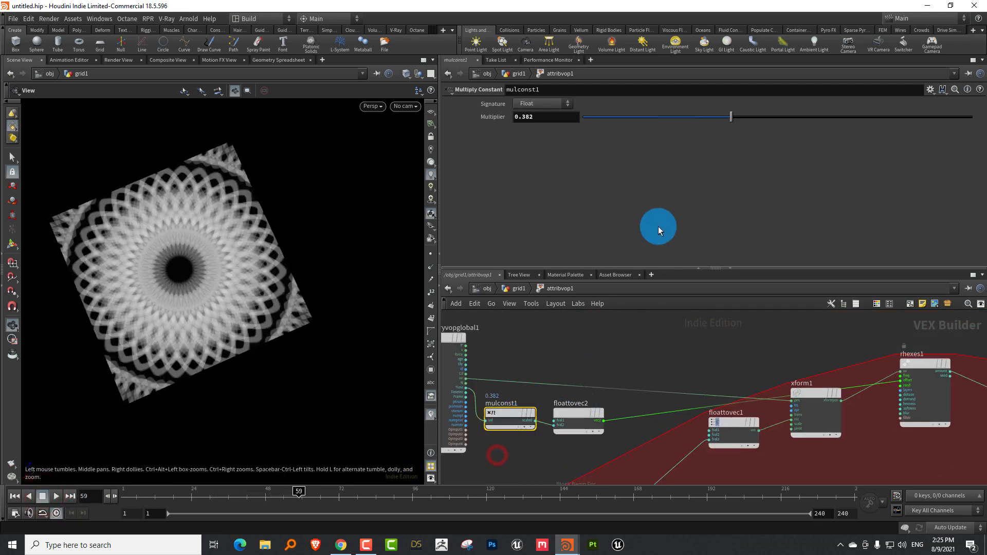
pyautogui.click(615, 118)
pyautogui.click(14, 496)
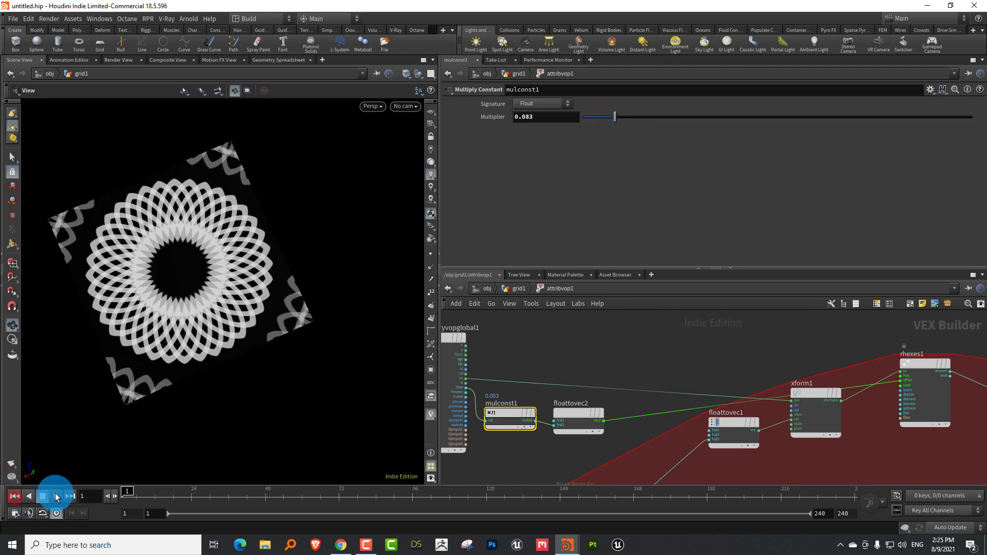
pyautogui.click(56, 497)
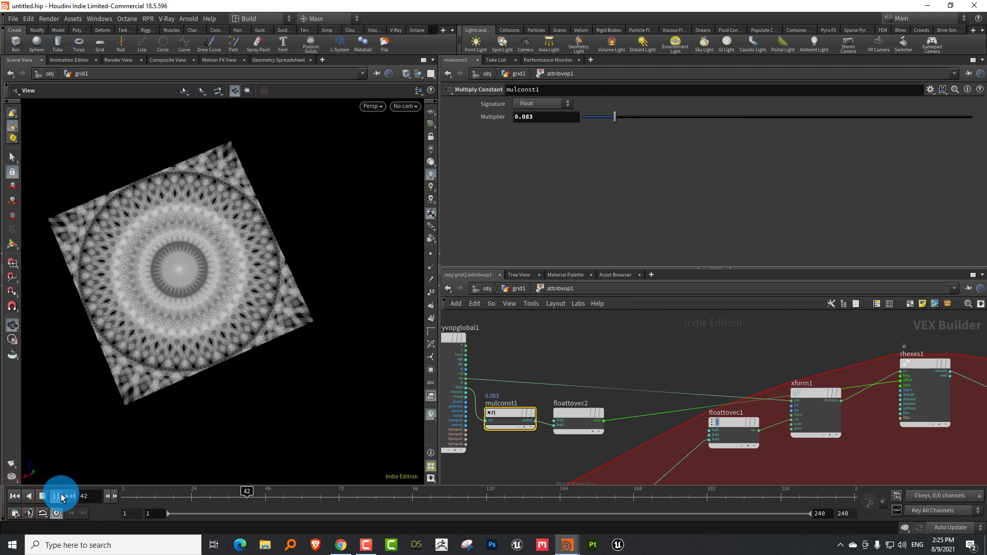
pyautogui.click(56, 494)
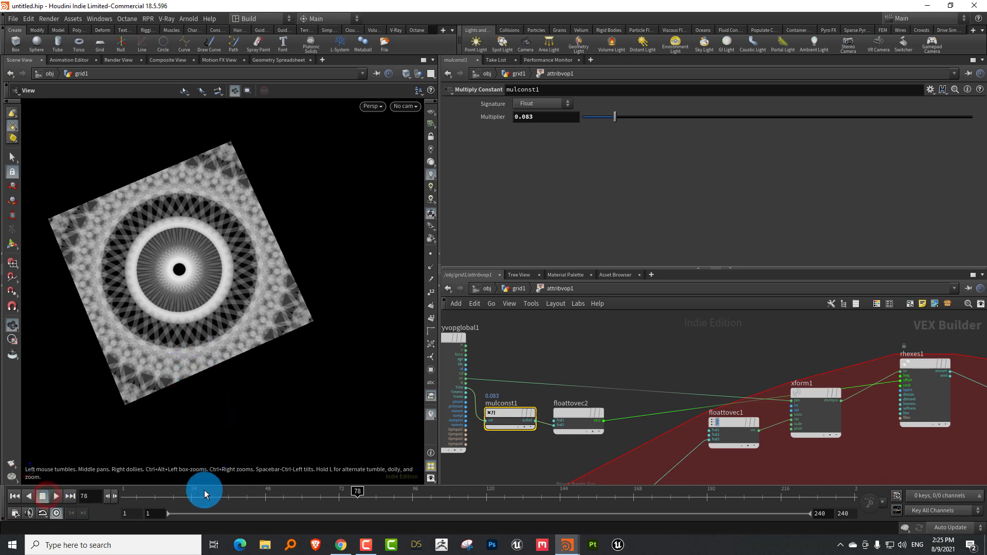
# Step: Set the Stripe Width of stripes1 to 0.067, preview the animation from the first frame and rewind it
pyautogui.moveTo(166, 495); pyautogui.dragTo(92, 497)
pyautogui.moveTo(712, 348); pyautogui.dragTo(441, 339, button='middle')
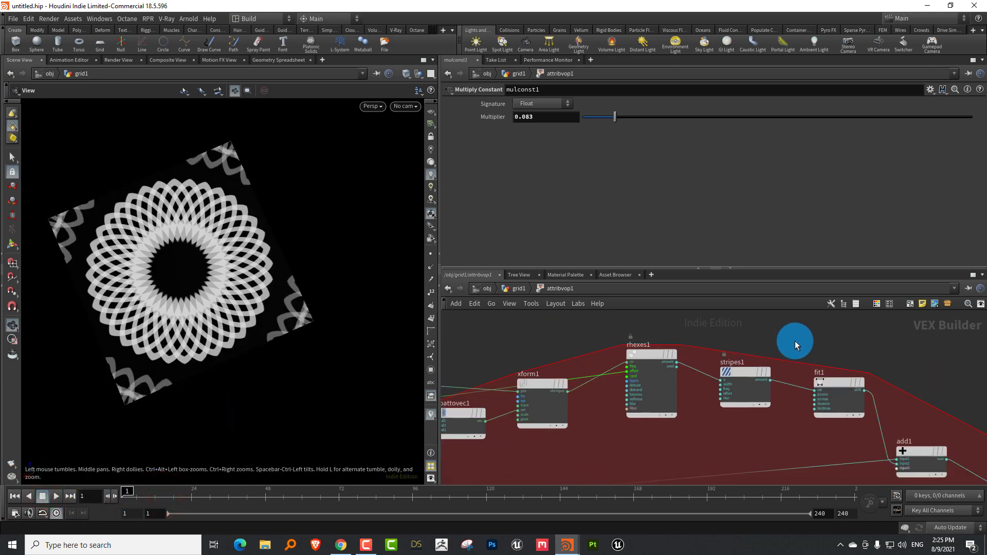
pyautogui.moveTo(778, 334); pyautogui.dragTo(749, 374)
pyautogui.click(609, 106)
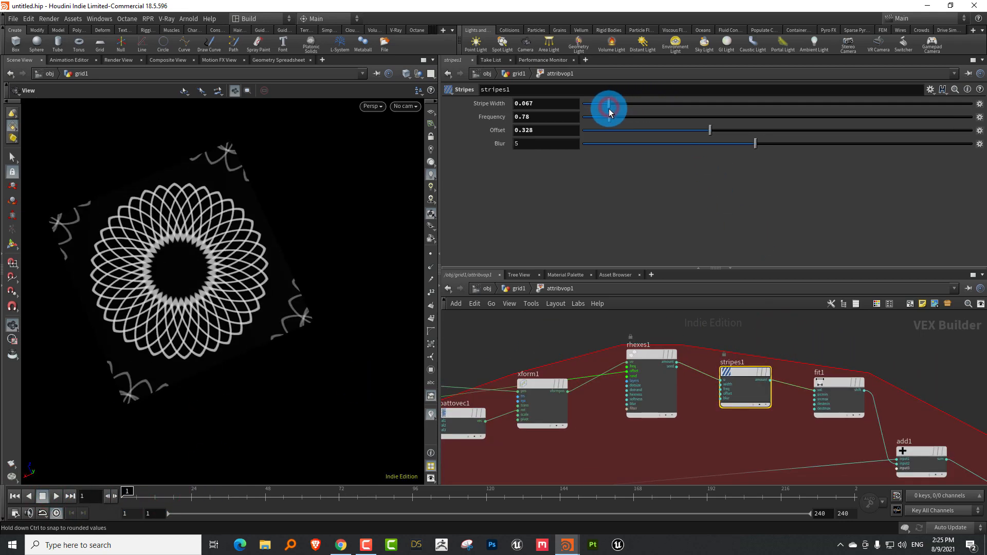
pyautogui.click(56, 496)
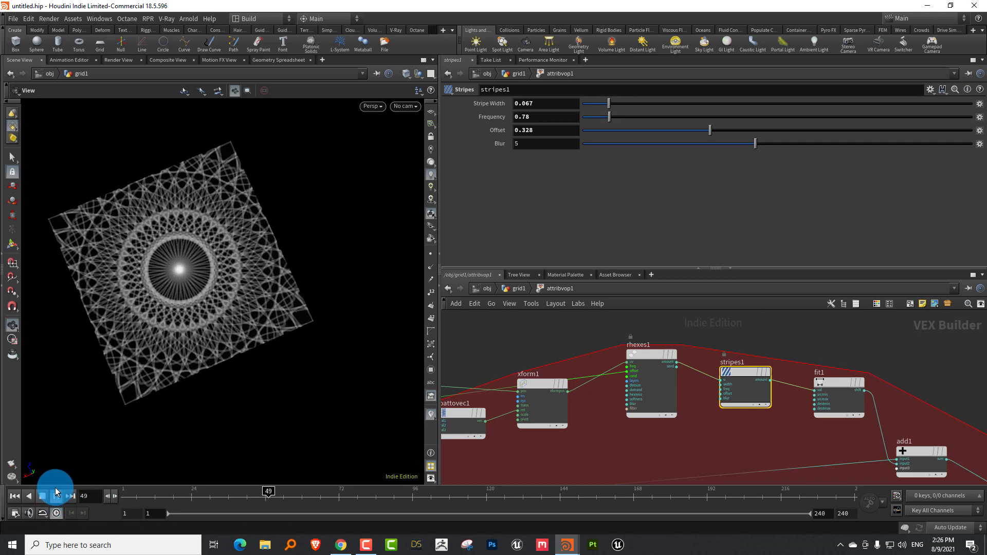
pyautogui.click(45, 495)
pyautogui.click(3, 496)
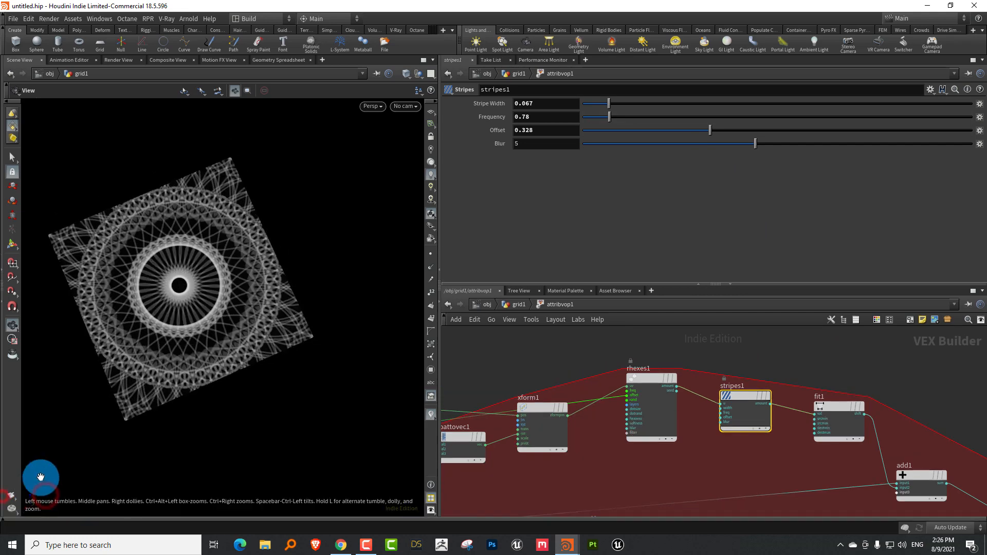
pyautogui.click(26, 517)
pyautogui.click(15, 496)
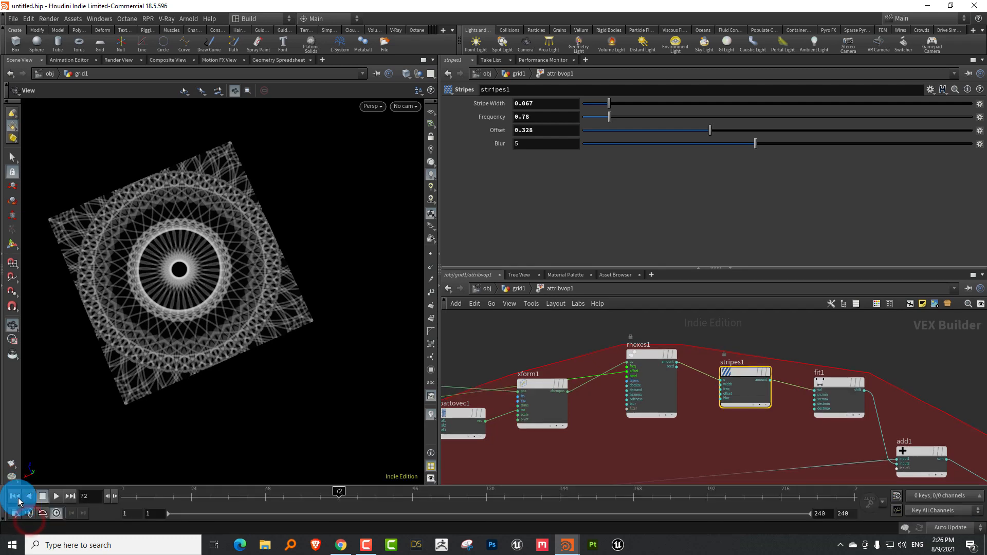
# Step: Set the stripes1 Frequency to 2.22, play the animation and inspect the denser pattern up close
pyautogui.click(665, 119)
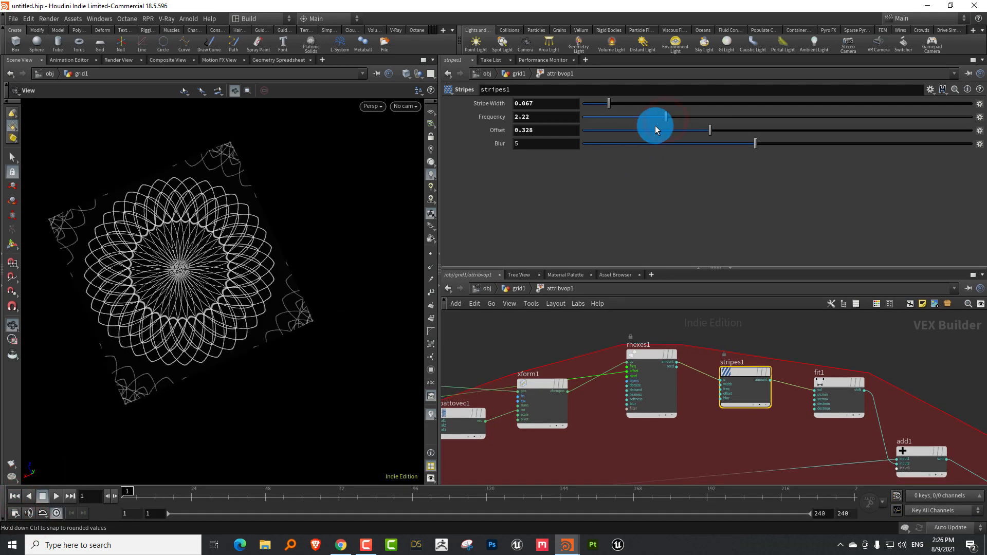
pyautogui.click(55, 495)
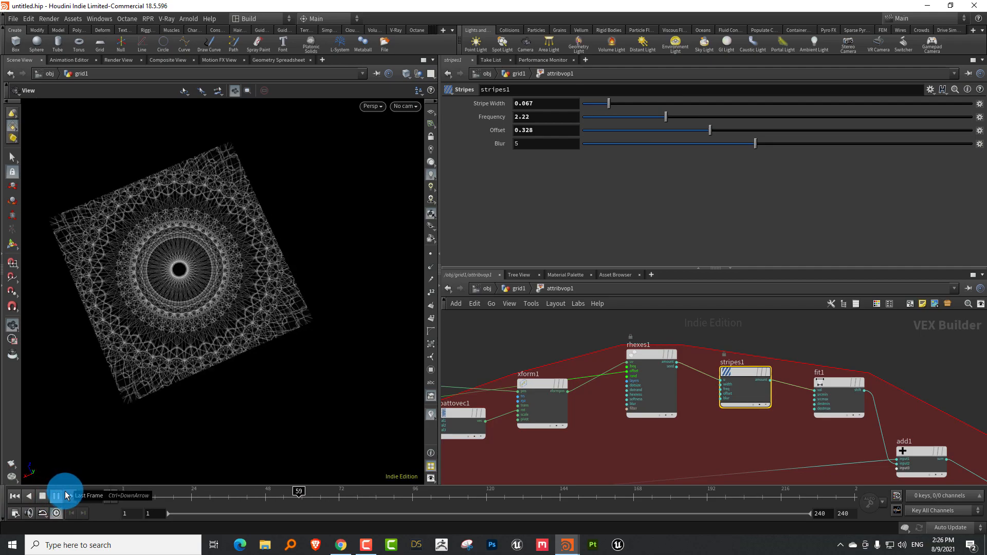
pyautogui.click(55, 495)
pyautogui.moveTo(178, 336); pyautogui.dragTo(228, 296, button='right')
pyautogui.moveTo(228, 295); pyautogui.dragTo(201, 306)
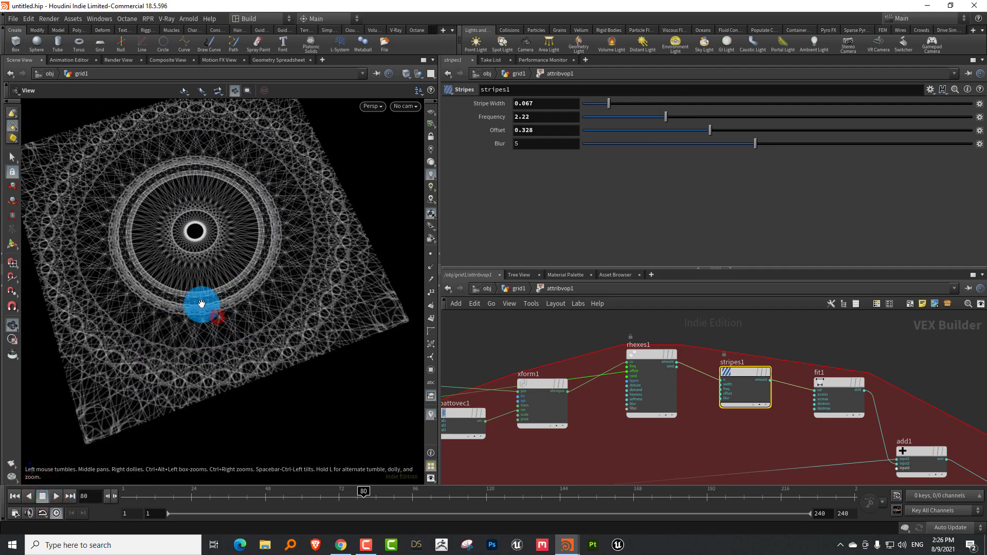
pyautogui.moveTo(200, 307); pyautogui.dragTo(276, 295, button='right')
# Step: Set the Stripe Width of stripes1 to 0.12 and its Offset to 0.481
pyautogui.click(673, 395)
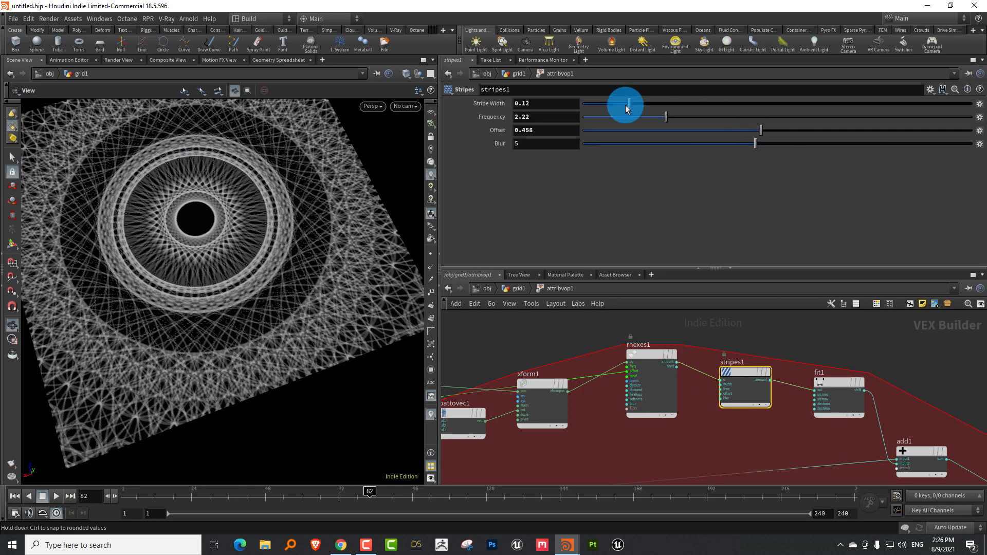
pyautogui.moveTo(800, 129); pyautogui.dragTo(770, 130)
pyautogui.scroll(-2, 221, 268)
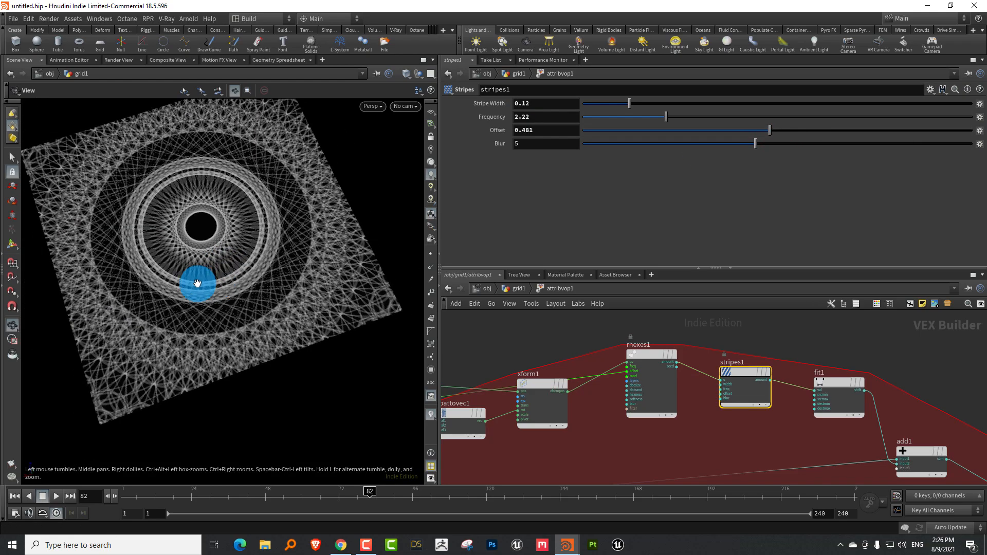
# Step: Replay the animation from the first frame, and set the stripes1 Frequency to 0.75
pyautogui.moveTo(222, 278); pyautogui.dragTo(175, 359)
pyautogui.moveTo(145, 495); pyautogui.dragTo(94, 500)
pyautogui.click(56, 496)
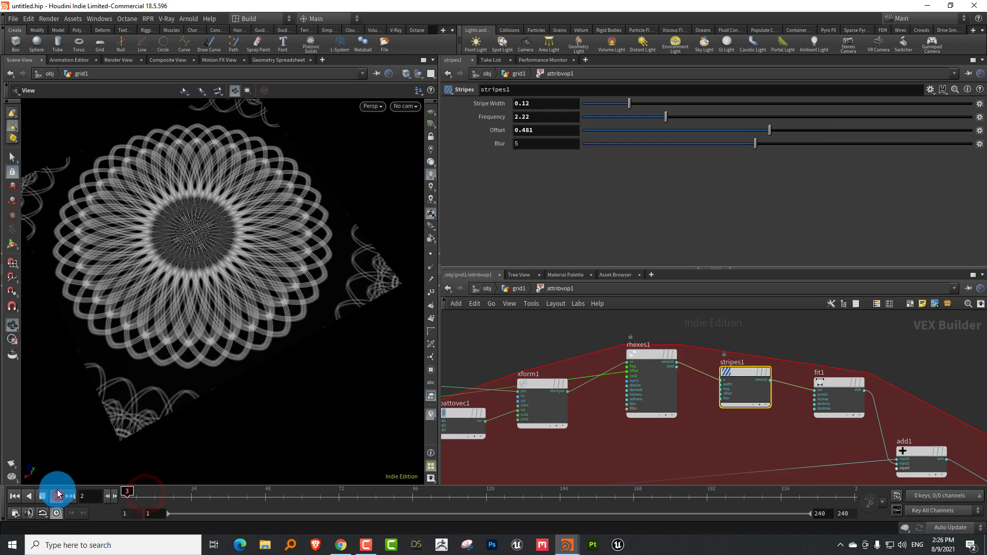
pyautogui.moveTo(236, 293); pyautogui.dragTo(234, 319)
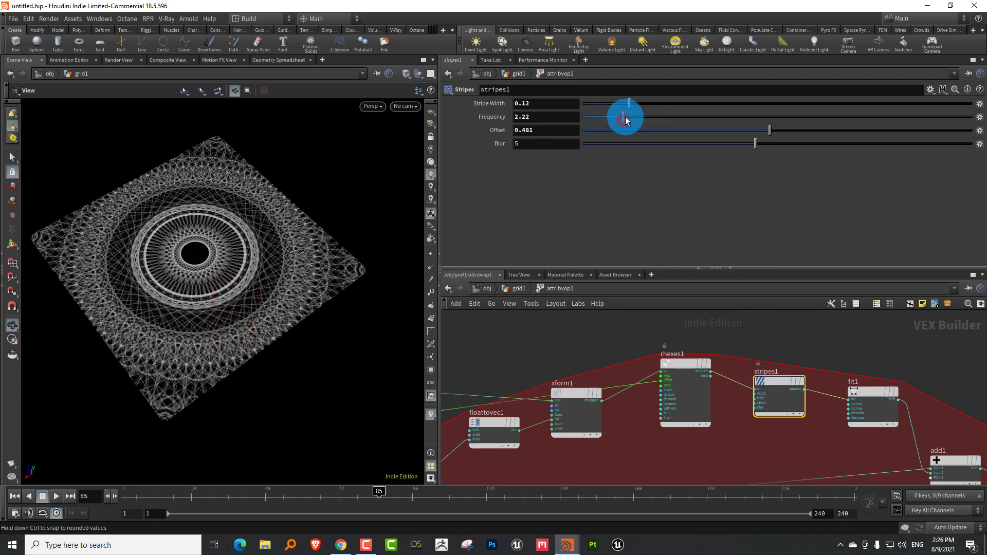
pyautogui.moveTo(625, 118); pyautogui.dragTo(609, 120)
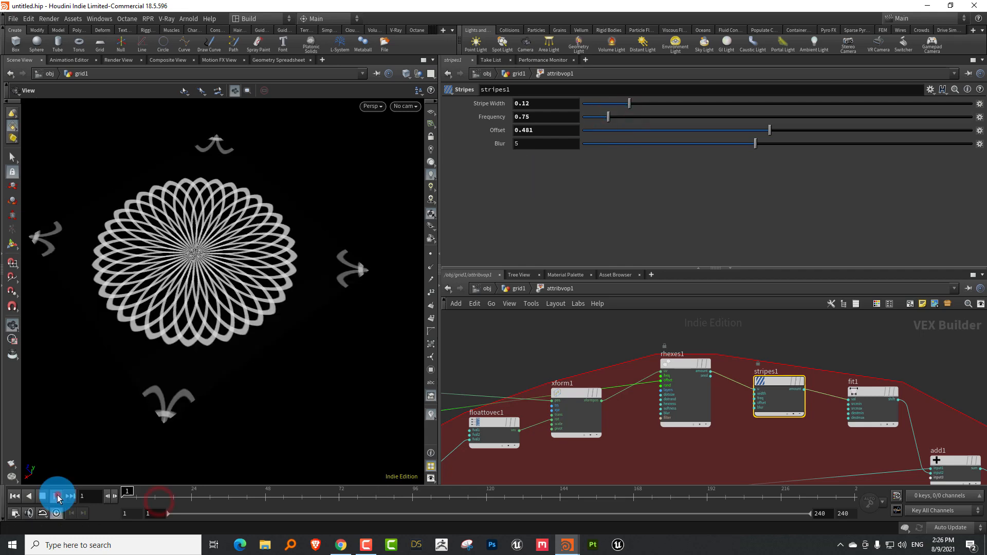
# Step: Preview the animation and return to the first frame
pyautogui.click(57, 496)
pyautogui.click(42, 496)
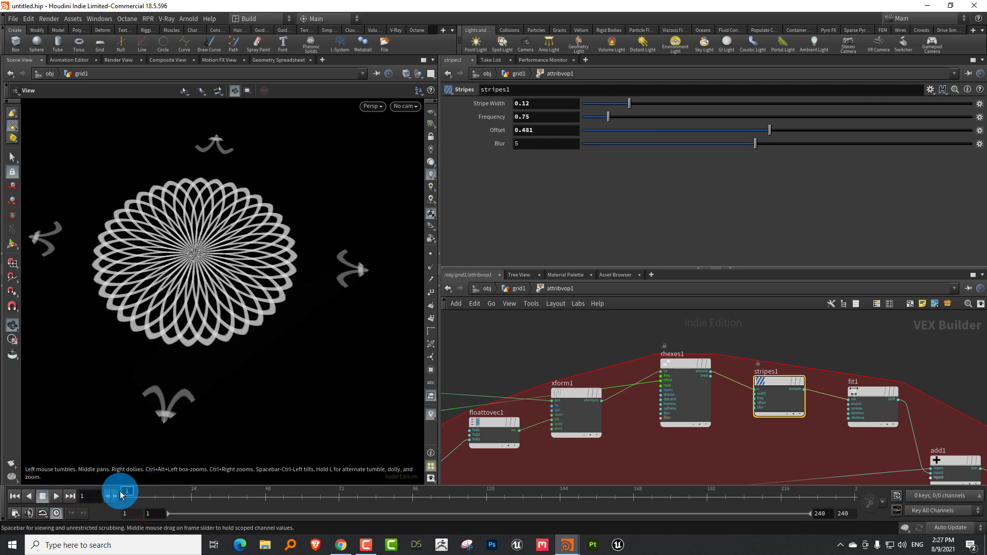
pyautogui.moveTo(121, 495)
pyautogui.mouseDown()
pyautogui.moveTo(148, 494)
pyautogui.moveTo(103, 493)
pyautogui.mouseUp()
# Step: Insert an Add Constant node with a value of 1 between the time output and mulconst1, and preview the animation
pyautogui.moveTo(526, 354); pyautogui.dragTo(687, 341, button='middle')
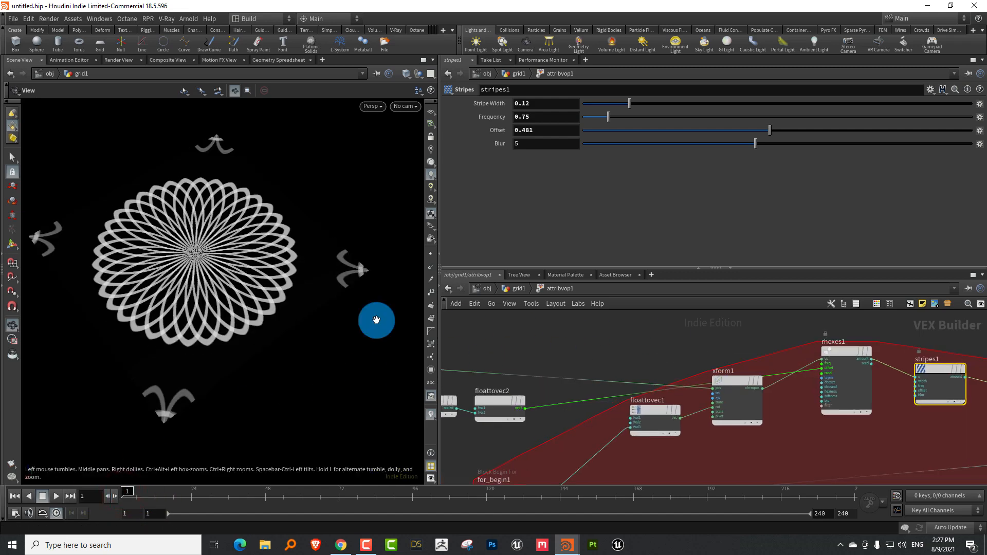
pyautogui.moveTo(534, 336); pyautogui.dragTo(641, 364, button='middle')
pyautogui.moveTo(544, 349); pyautogui.dragTo(468, 348)
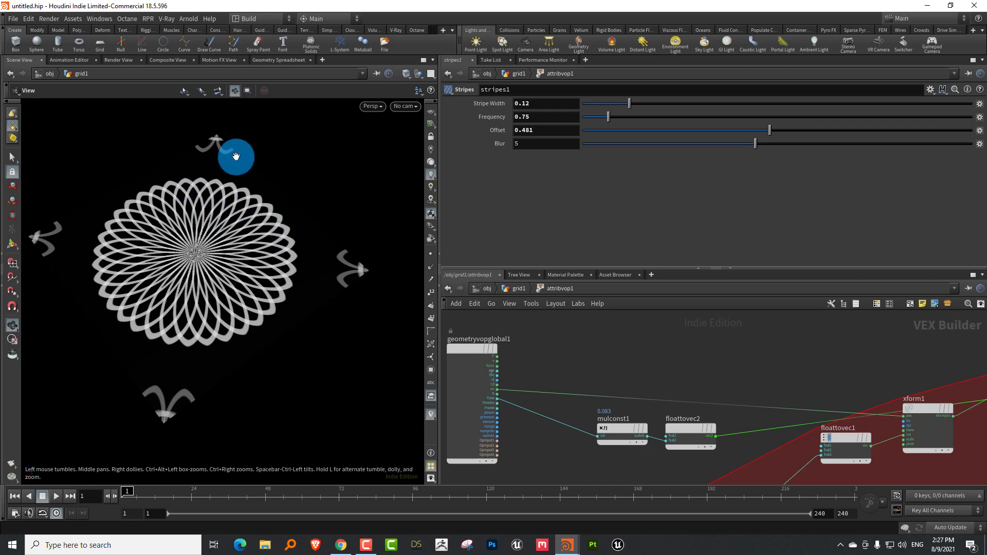
pyautogui.press('Tab')
pyautogui.write('add')
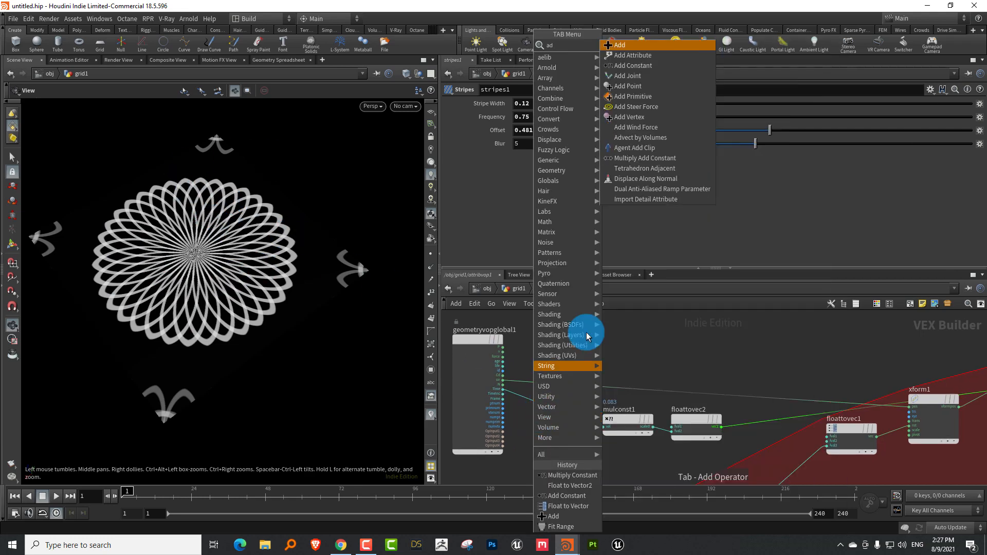
pyautogui.click(641, 67)
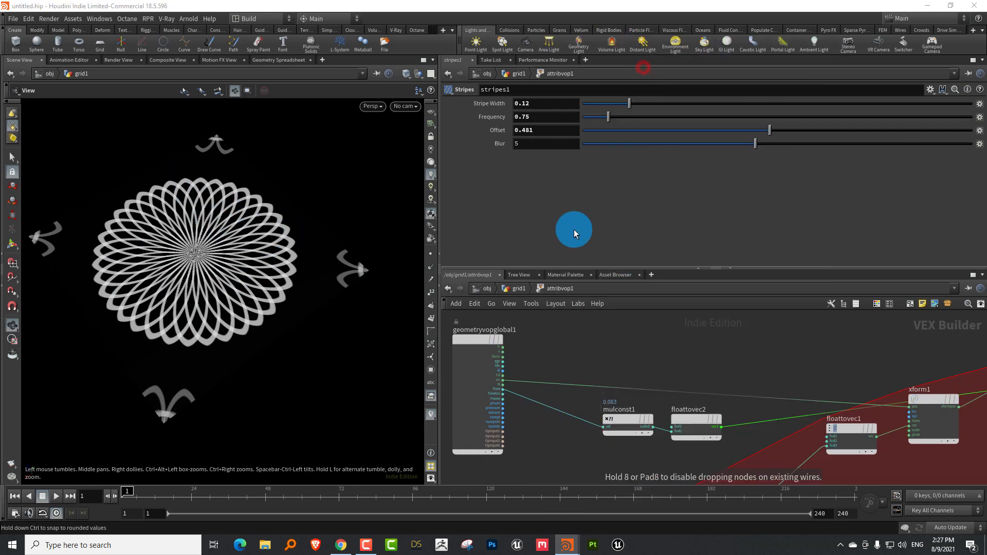
pyautogui.click(550, 406)
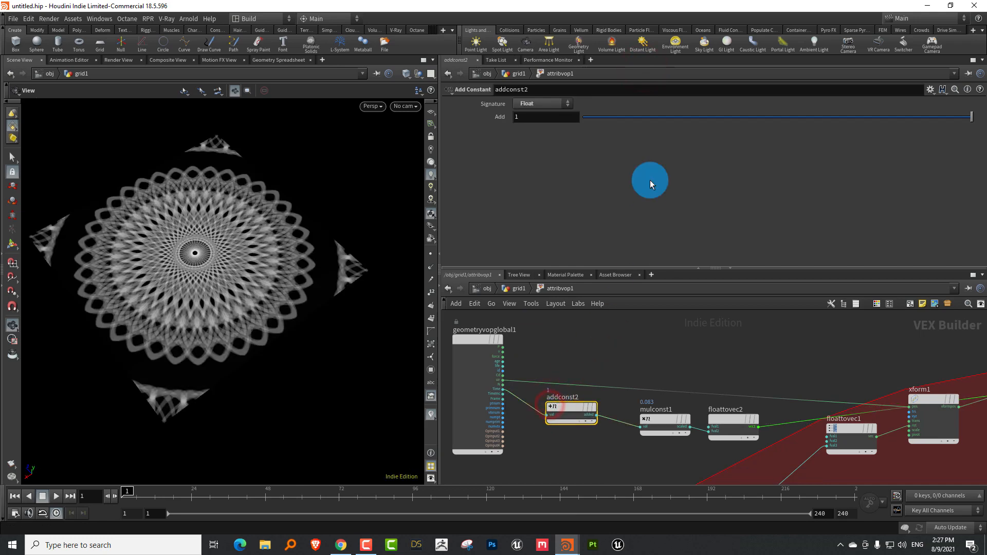
pyautogui.moveTo(599, 116); pyautogui.dragTo(979, 117)
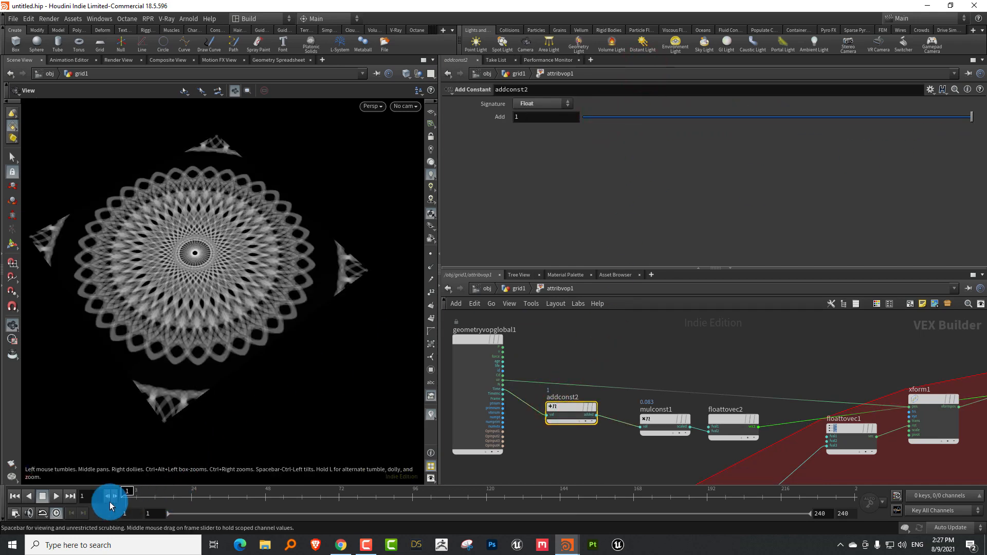
pyautogui.click(56, 496)
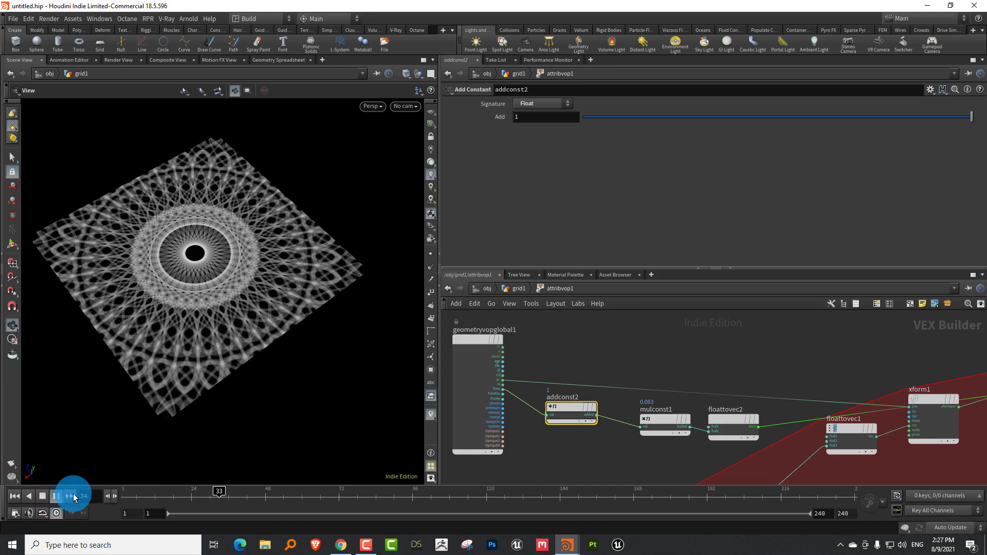
pyautogui.click(47, 496)
# Step: Try driving only the fval1 input of floattovec2 from mulconst1, and rewind to the first frame
pyautogui.moveTo(657, 463); pyautogui.dragTo(622, 453, button='middle')
pyautogui.scroll(3, 664, 438)
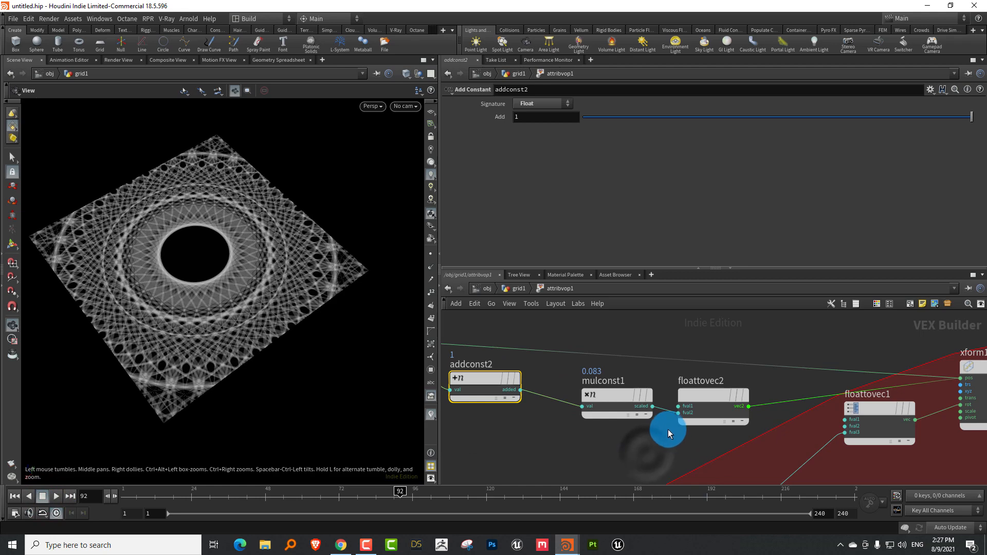
pyautogui.press('y')
pyautogui.moveTo(665, 424); pyautogui.dragTo(629, 406)
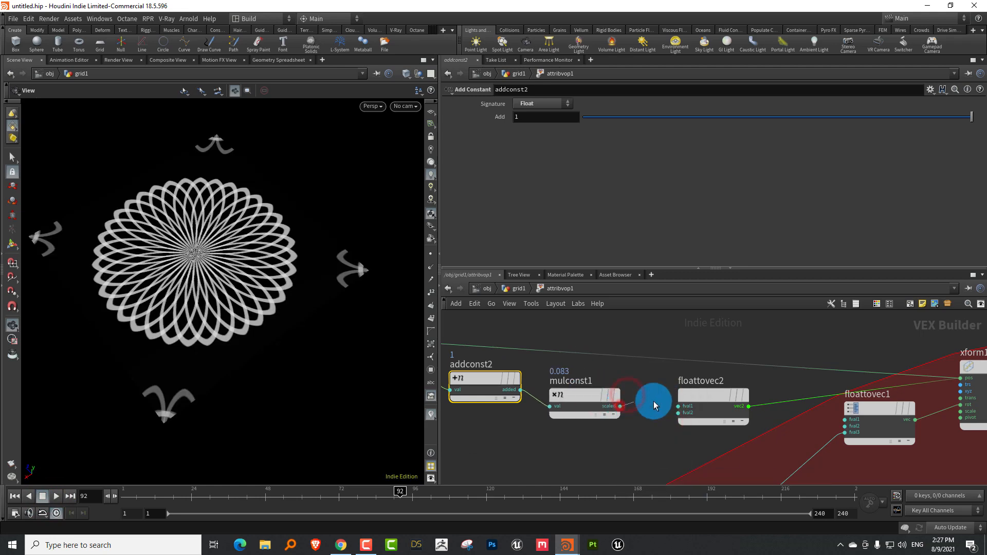
pyautogui.click(678, 406)
pyautogui.click(129, 497)
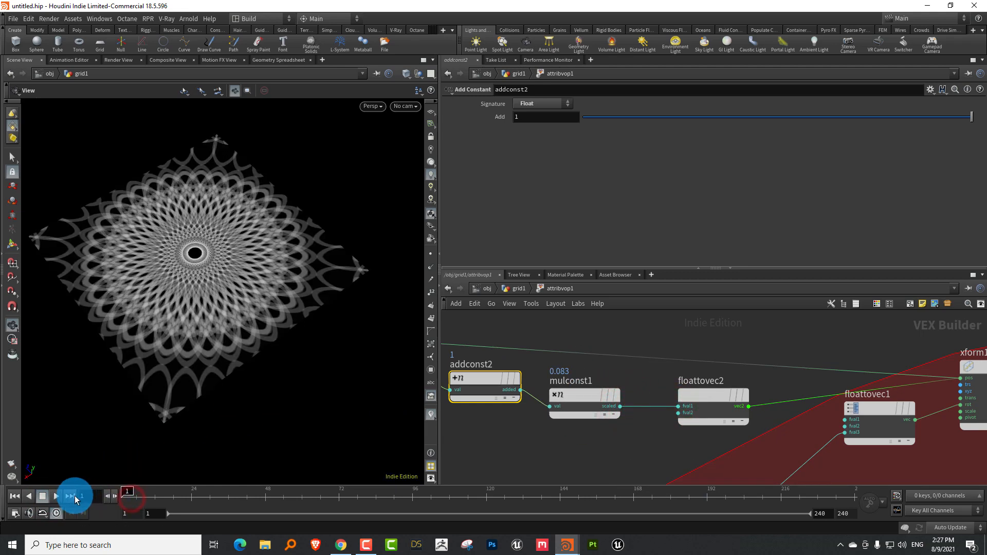
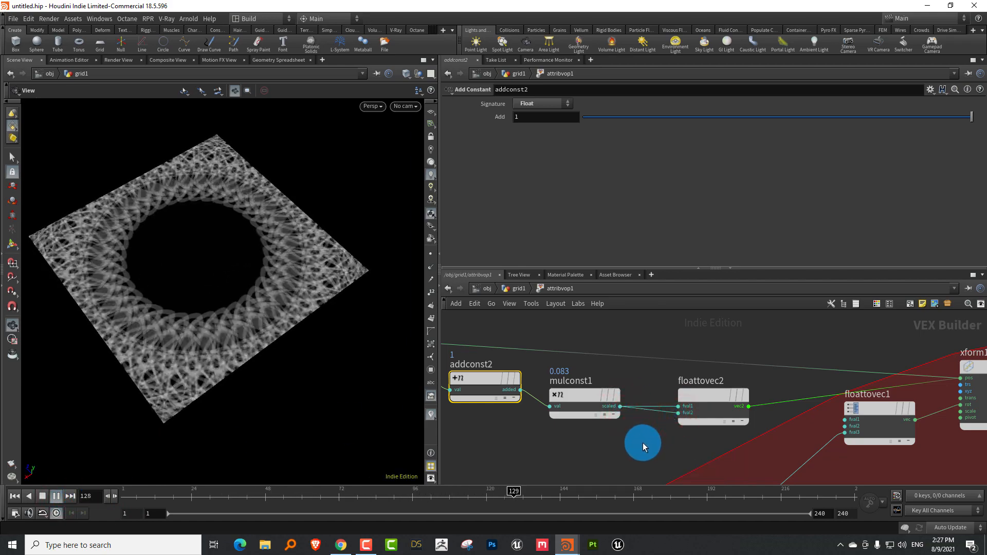
# Step: Cut the wire from mulconst1 to fval1 of floattovec2, keeping the fval2 connection, and stop the playback
pyautogui.press('y')
pyautogui.moveTo(661, 429); pyautogui.dragTo(663, 411)
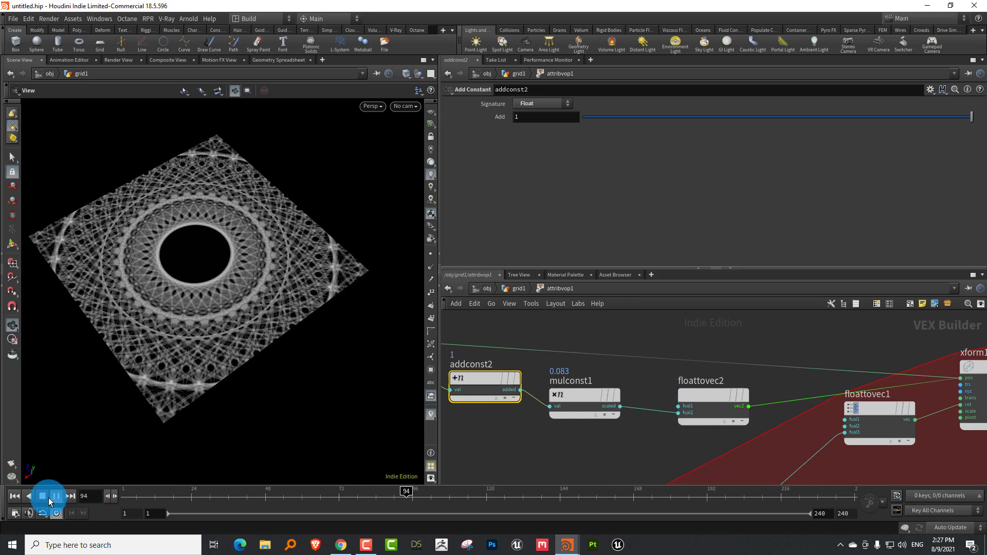
pyautogui.click(49, 498)
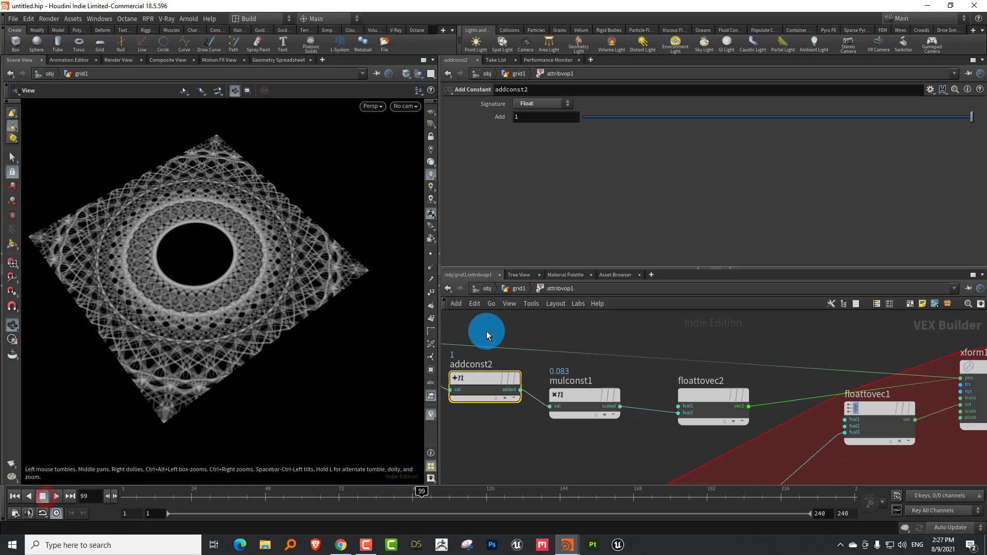
# Step: Return to the grid1 network, attach a displayed Add node below attribvop1 and make it delete geometry but keep the points
pyautogui.click(513, 289)
pyautogui.moveTo(625, 428); pyautogui.dragTo(585, 408, button='middle')
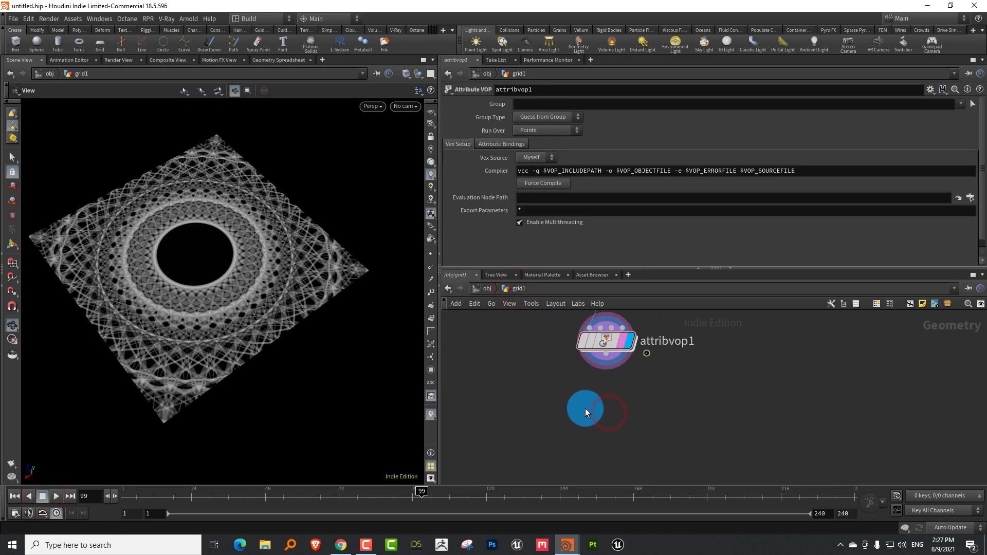
pyautogui.press('Tab')
pyautogui.write('add')
pyautogui.click(665, 34)
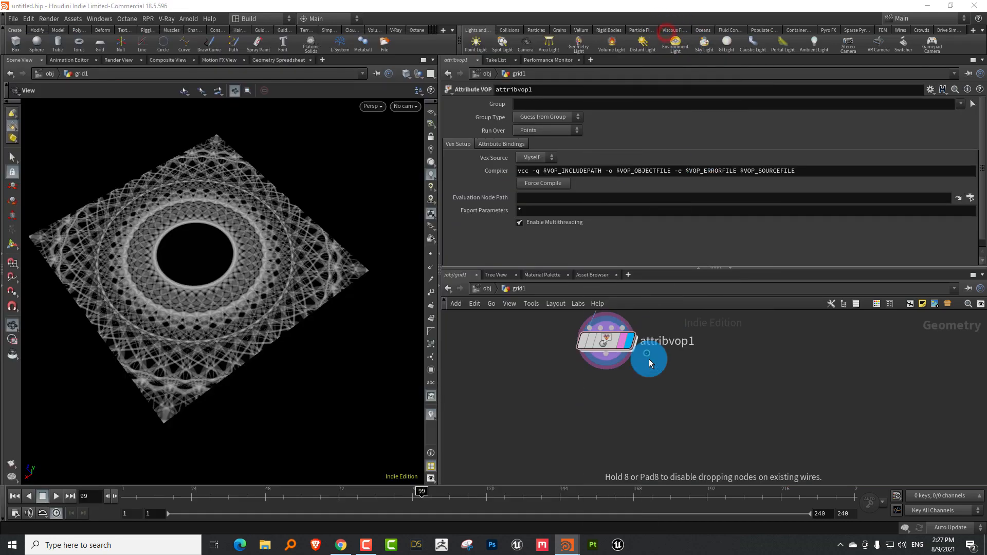
pyautogui.click(622, 413)
pyautogui.click(651, 416)
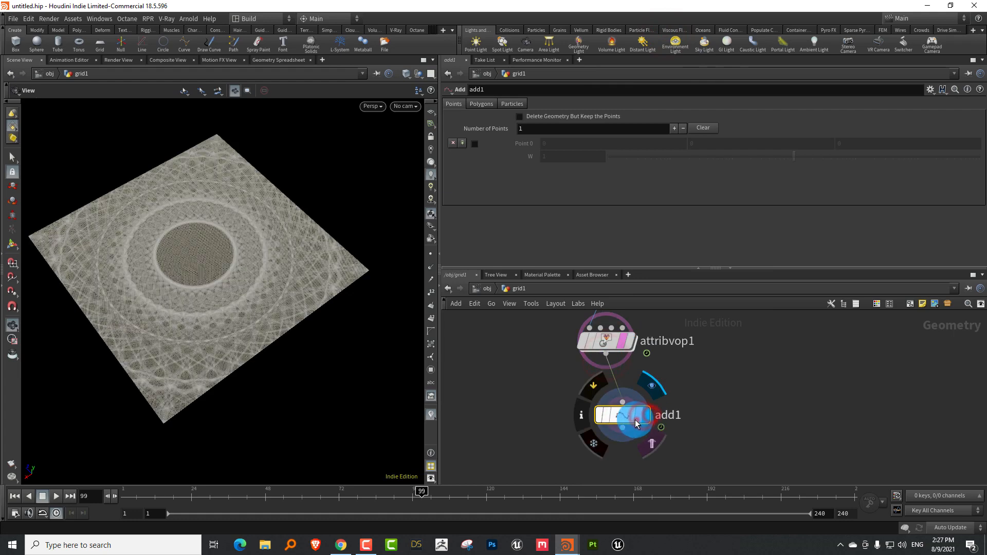
pyautogui.click(523, 121)
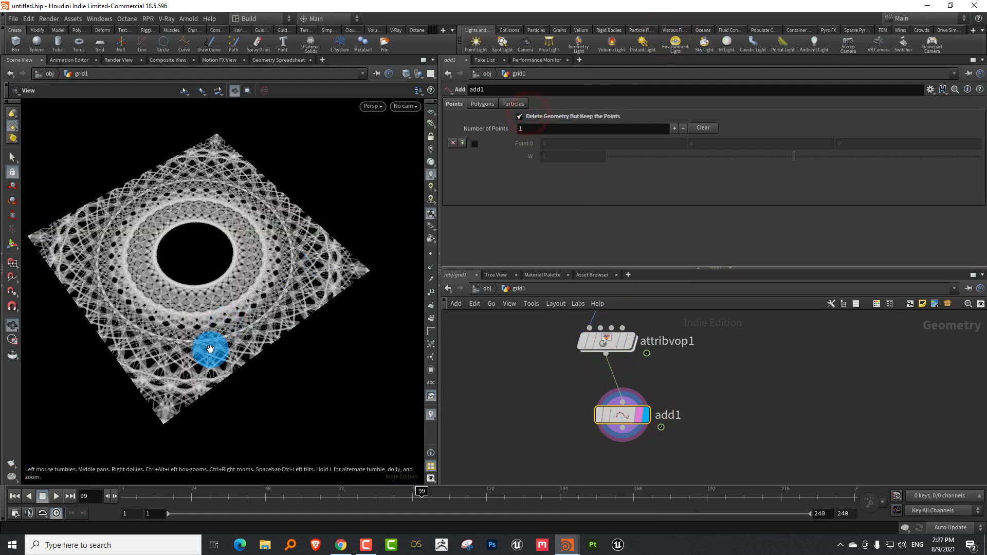
# Step: Set the viewport's particle Point Size to 1.61 pixels in the display options
pyautogui.moveTo(211, 350); pyautogui.dragTo(263, 300, button='right')
pyautogui.press('d')
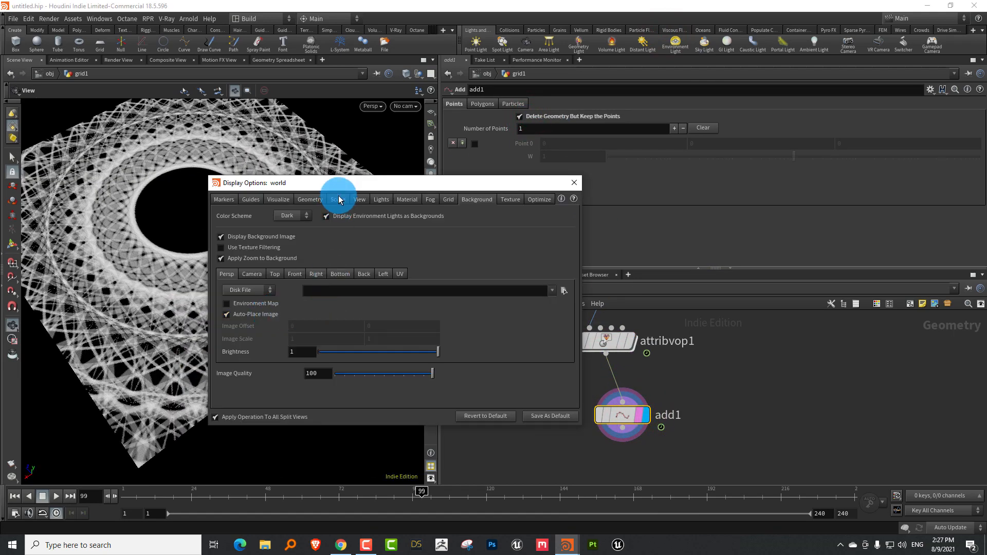
pyautogui.moveTo(402, 181); pyautogui.dragTo(568, 175)
pyautogui.click(477, 193)
pyautogui.moveTo(470, 338); pyautogui.dragTo(459, 339)
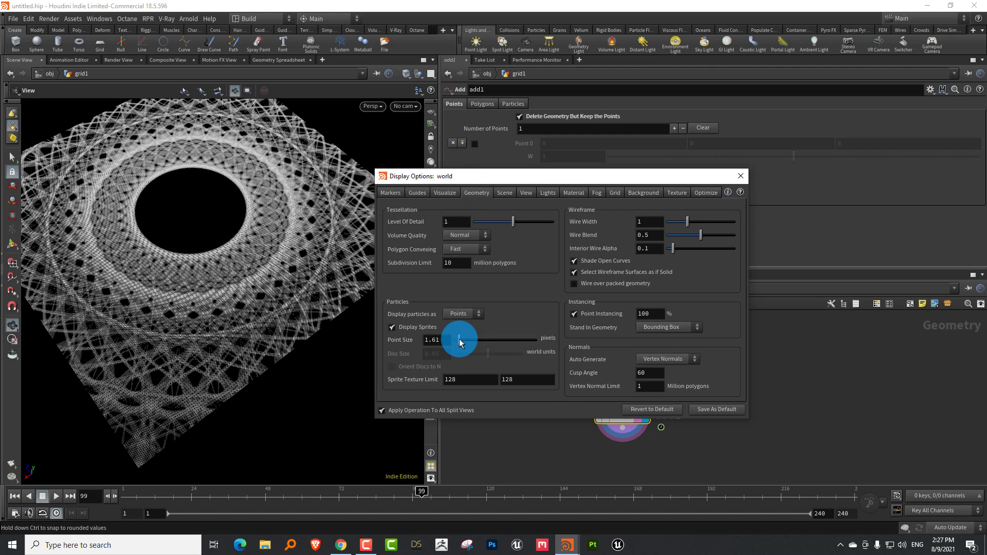
pyautogui.click(740, 176)
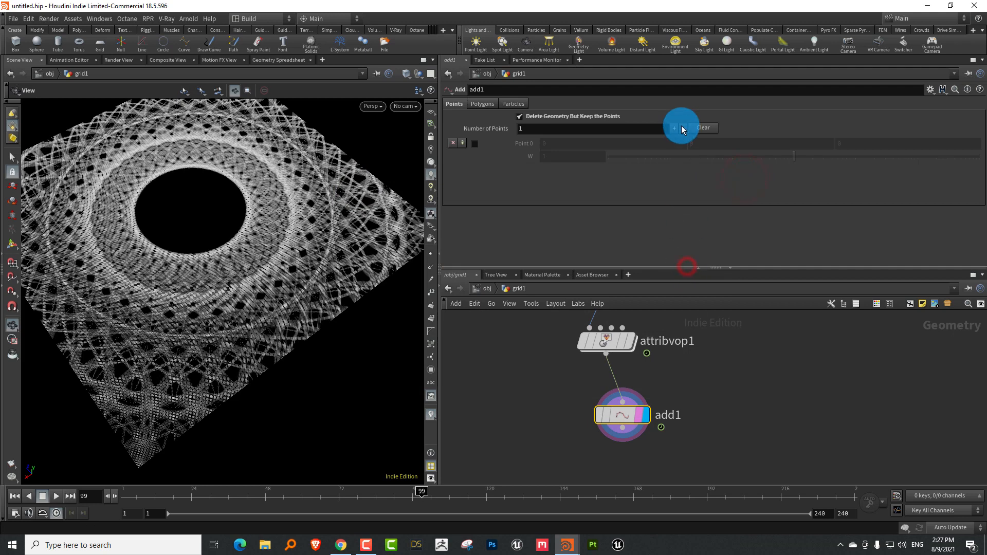
# Step: Add an Attribute Wrangle node below add1, connect it to add1's output and display it
pyautogui.moveTo(686, 270); pyautogui.dragTo(677, 161)
pyautogui.click(598, 361)
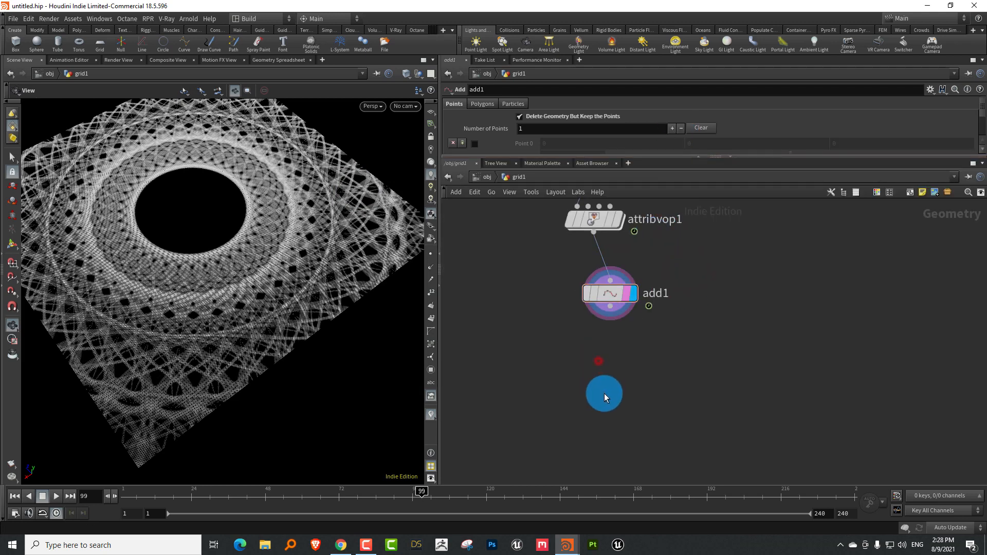
pyautogui.press('Tab')
pyautogui.write('wrang')
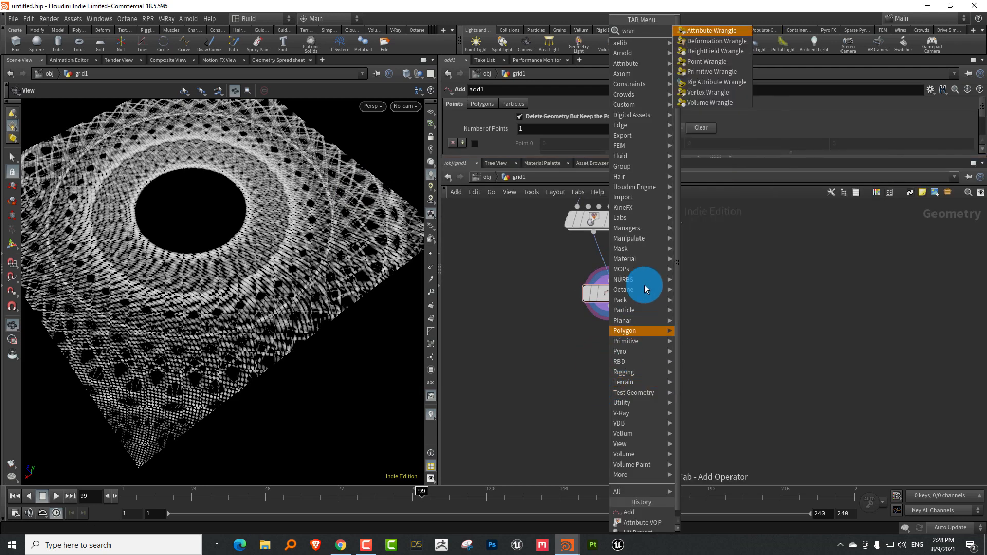
pyautogui.click(705, 31)
pyautogui.click(599, 395)
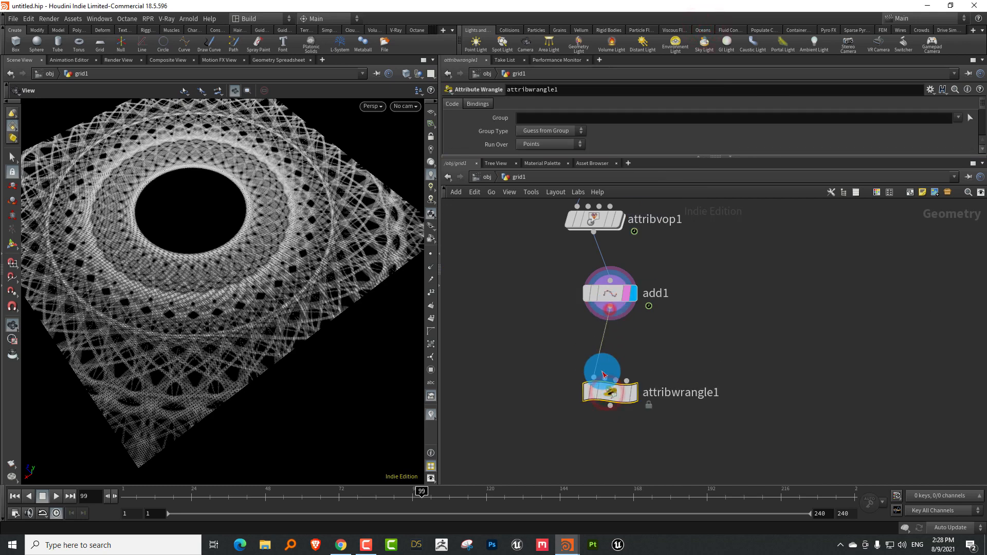
pyautogui.click(633, 395)
pyautogui.moveTo(518, 156); pyautogui.dragTo(514, 256)
pyautogui.moveTo(288, 291); pyautogui.dragTo(277, 280)
pyautogui.click(457, 184)
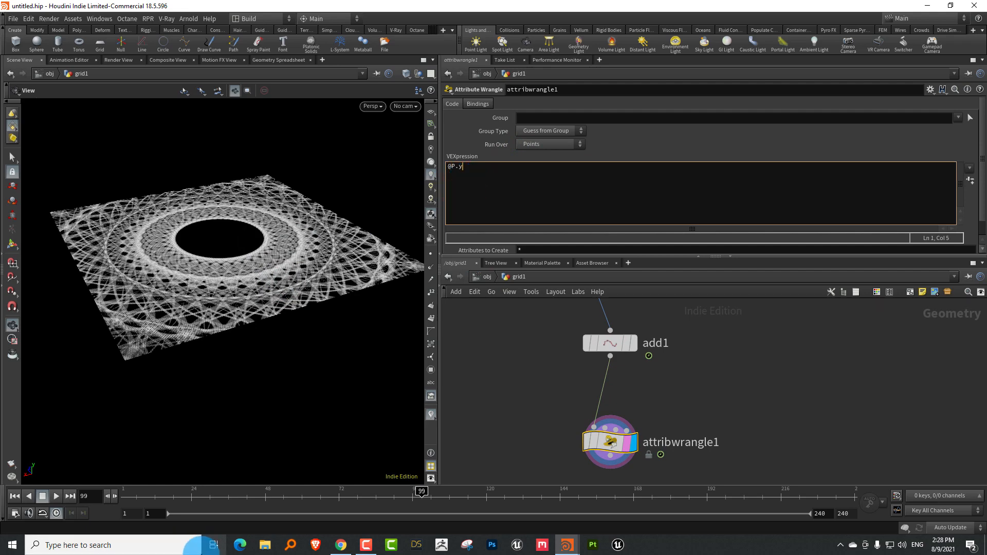
pyautogui.write('@P.y = ch')
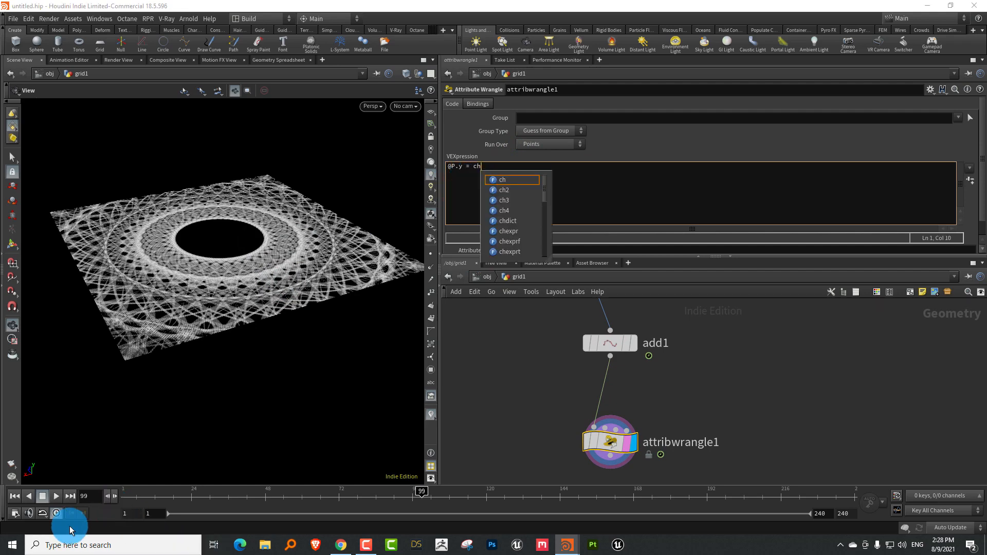
pyautogui.write('("ht")*@')
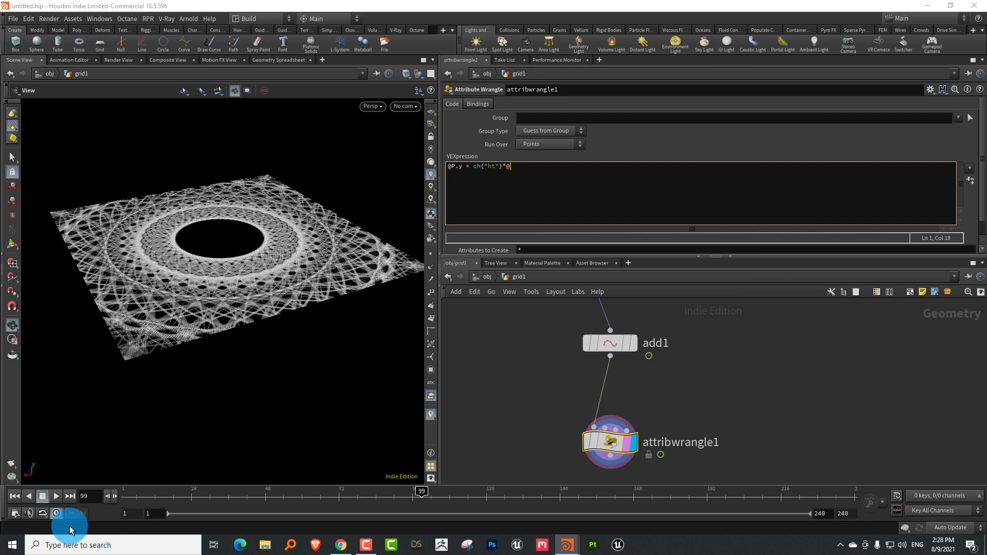
pyautogui.write(';')
pyautogui.click(761, 350)
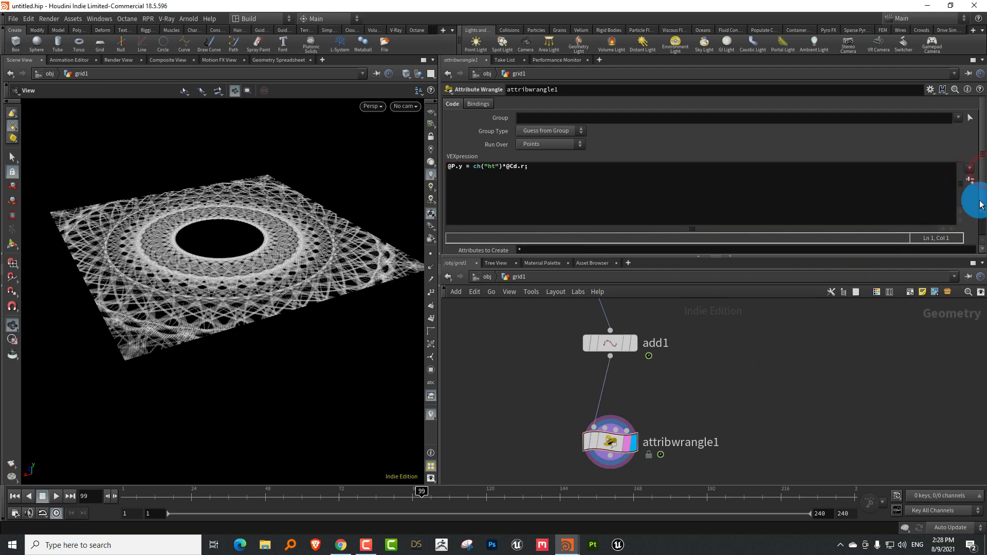
# Step: Create the Ht parameter of attribwrangle1, set it to 0.027 and play the animation from the first frame
pyautogui.moveTo(980, 204); pyautogui.dragTo(977, 243)
pyautogui.moveTo(600, 249); pyautogui.dragTo(593, 248)
pyautogui.moveTo(253, 247); pyautogui.dragTo(216, 242)
pyautogui.click(70, 495)
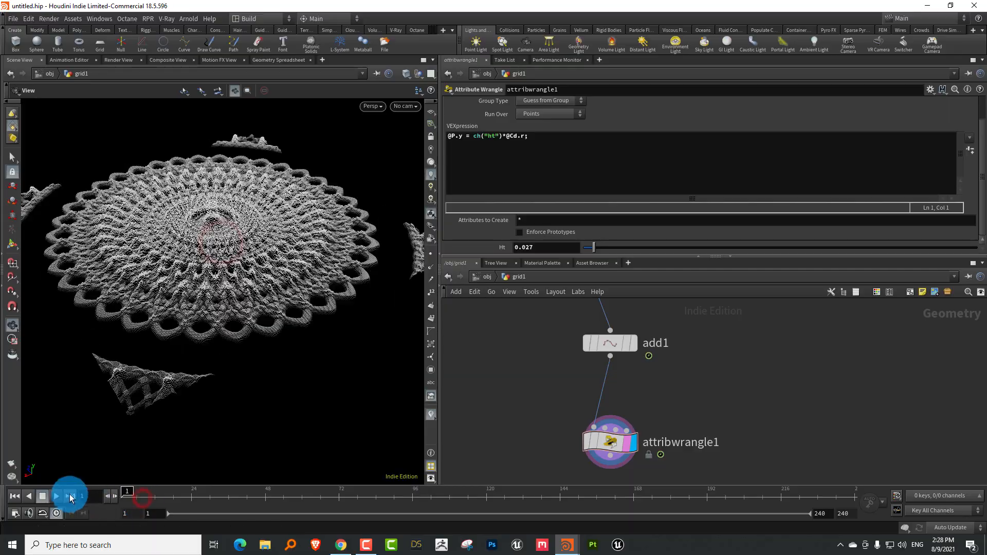
pyautogui.click(57, 496)
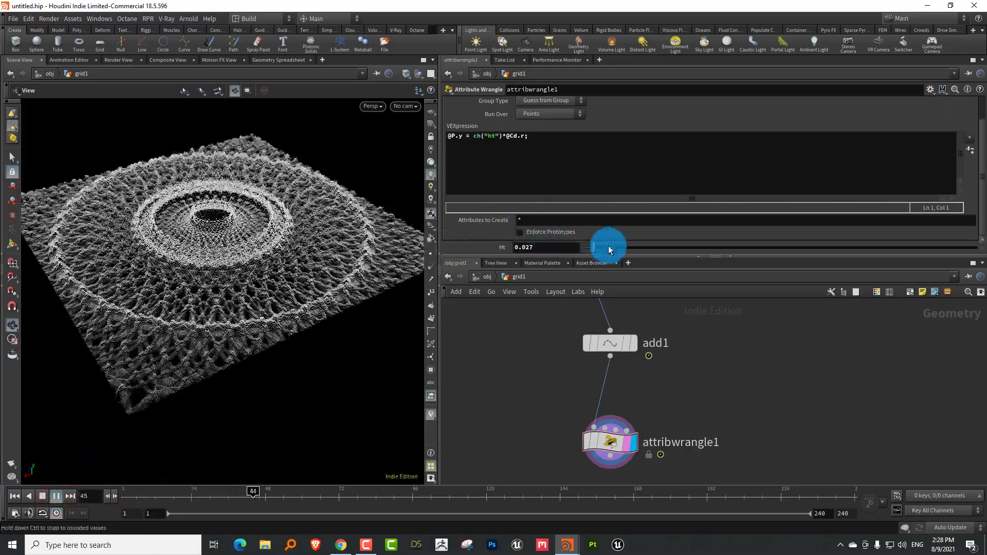
# Step: Set Ht to 0.08, inspect the displaced points during playback and stop the animation
pyautogui.moveTo(611, 248); pyautogui.dragTo(616, 250)
pyautogui.moveTo(245, 280); pyautogui.dragTo(194, 308, button='right')
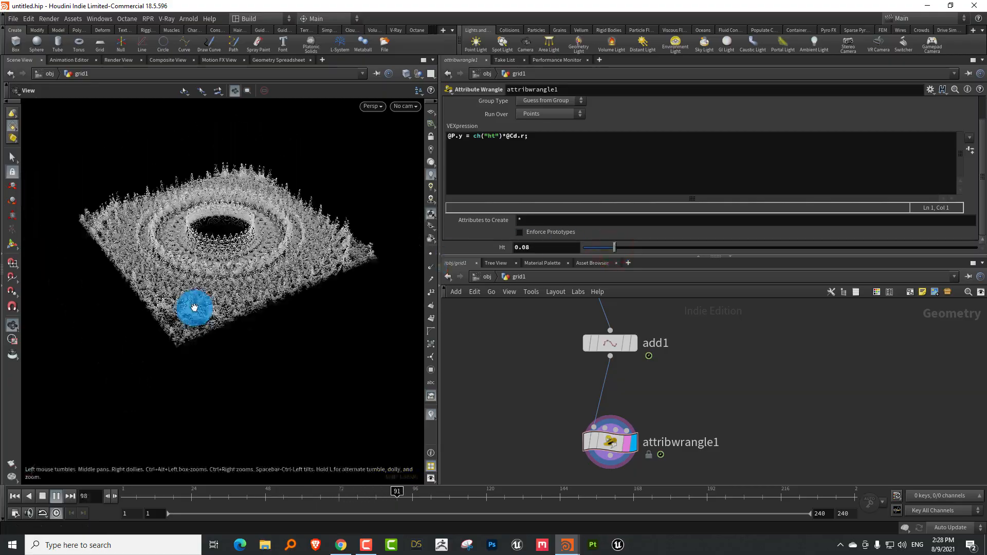
pyautogui.moveTo(194, 309); pyautogui.dragTo(223, 301)
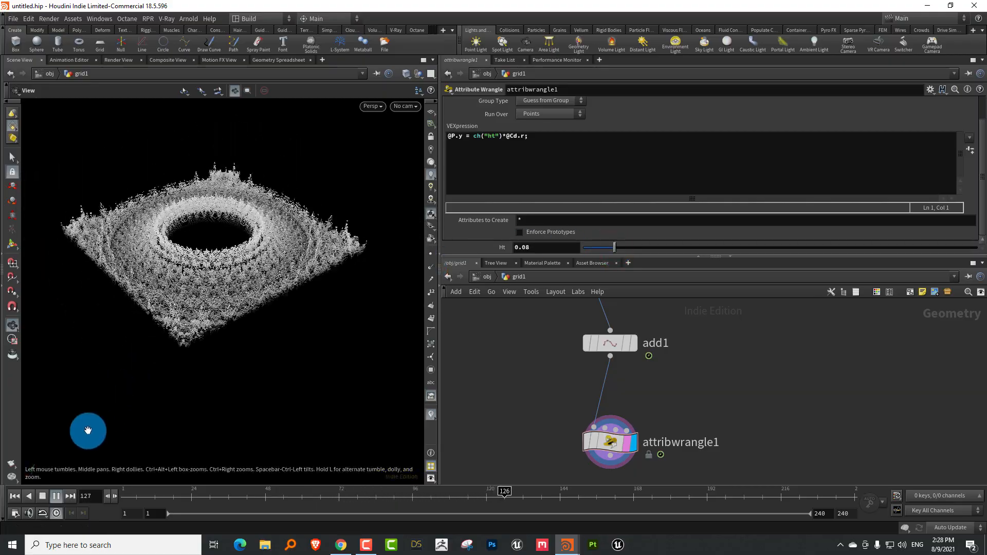
pyautogui.click(43, 496)
# Step: Go back inside attribvop1 and set the Stripe Width of stripes1 to 0.234
pyautogui.moveTo(624, 316); pyautogui.dragTo(579, 406, button='middle')
pyautogui.click(543, 361)
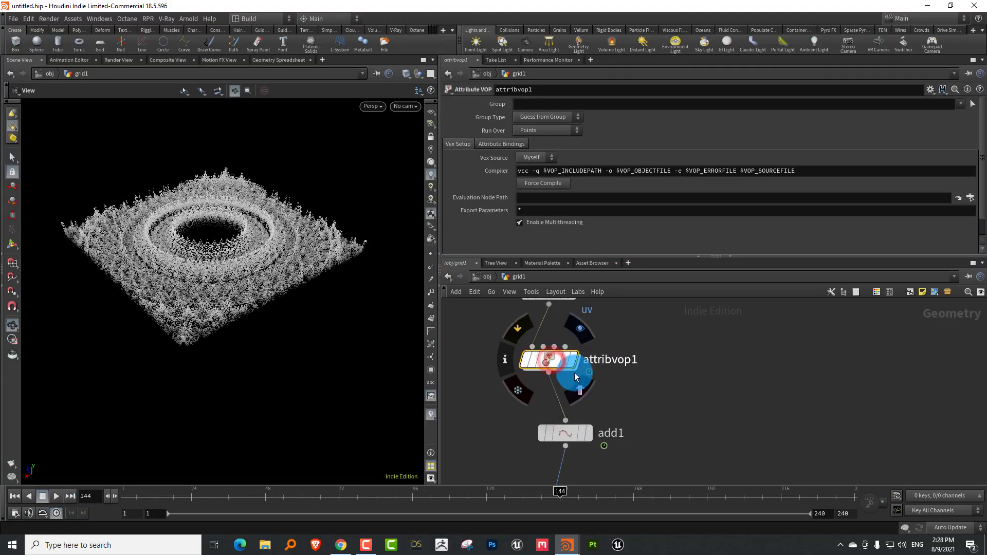
pyautogui.doubleClick(547, 360)
pyautogui.moveTo(757, 342); pyautogui.dragTo(519, 335, button='middle')
pyautogui.moveTo(838, 322); pyautogui.dragTo(774, 325, button='middle')
pyautogui.moveTo(782, 326); pyautogui.dragTo(809, 383)
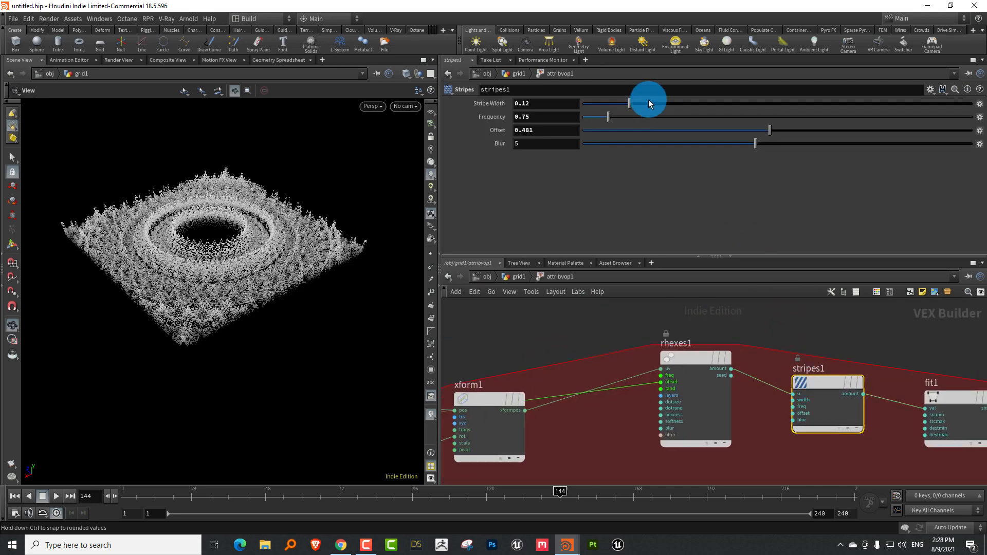
pyautogui.click(673, 102)
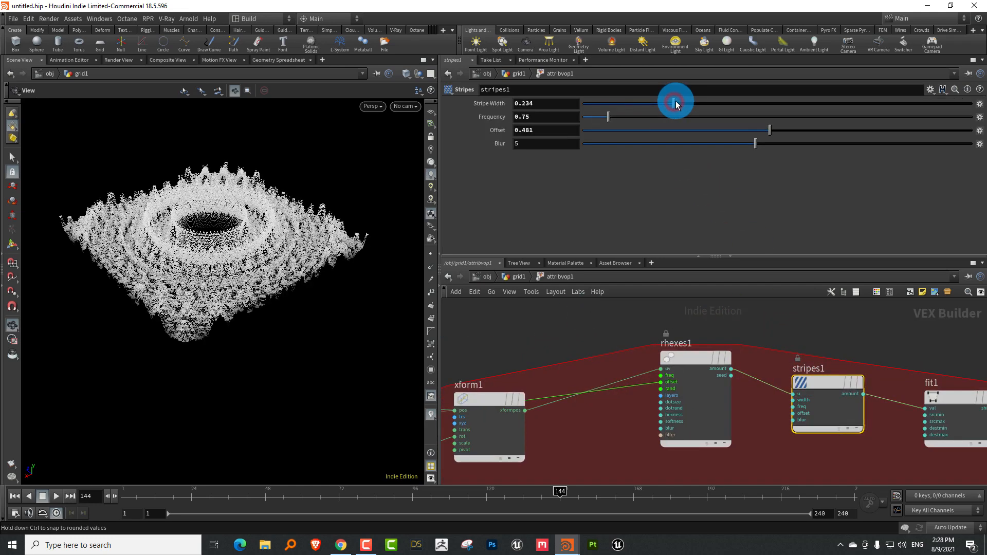
# Step: Set the Stripe Width of stripes1 to 0.273 and the Destination Max of fit1 to 0.1
pyautogui.click(715, 106)
pyautogui.moveTo(264, 227); pyautogui.dragTo(239, 244)
pyautogui.moveTo(831, 106); pyautogui.dragTo(689, 109)
pyautogui.moveTo(878, 301); pyautogui.dragTo(727, 297, button='middle')
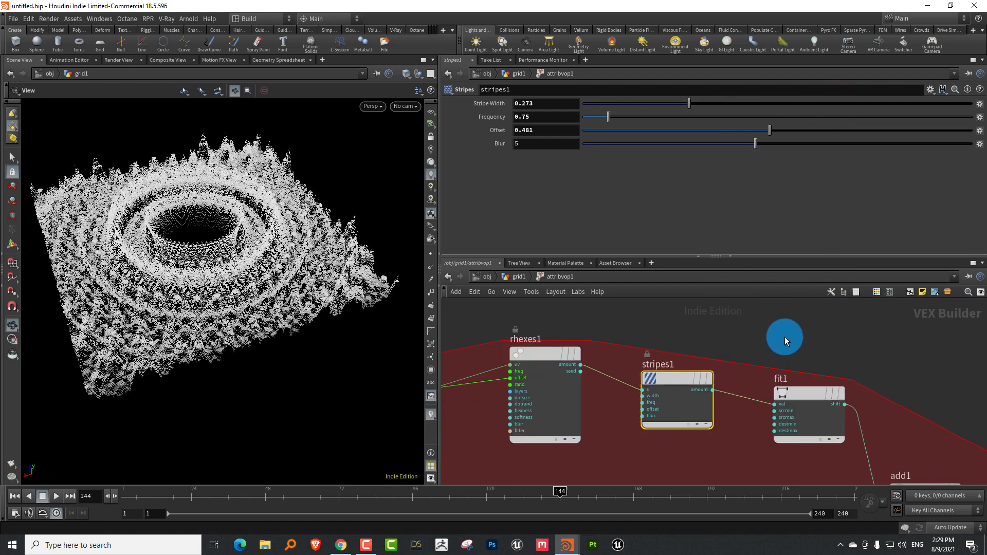
pyautogui.click(805, 407)
pyautogui.moveTo(603, 157); pyautogui.dragTo(622, 156)
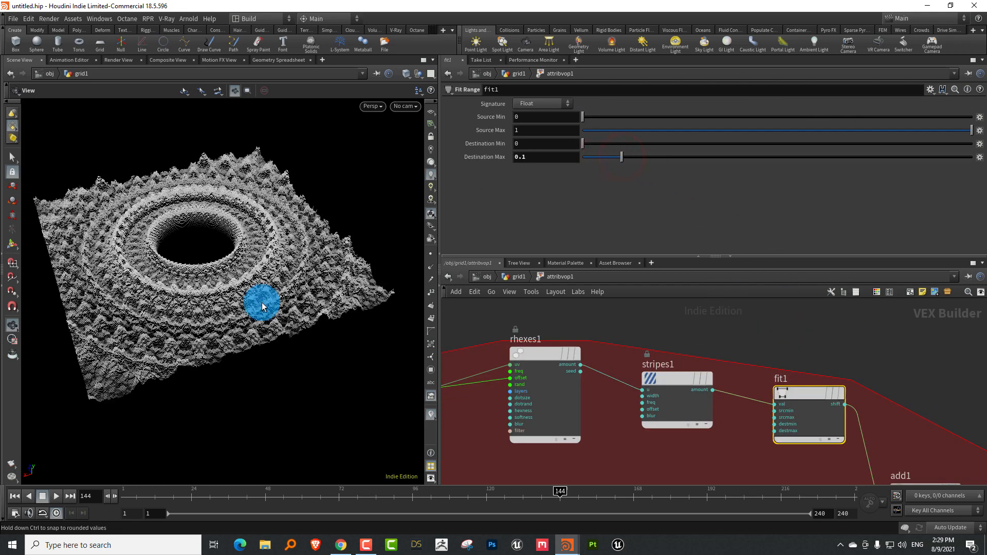
# Step: Play the animation from the first frame to check the displaced pattern, stopping at frame 88
pyautogui.moveTo(229, 313); pyautogui.dragTo(230, 307)
pyautogui.click(136, 498)
pyautogui.click(65, 493)
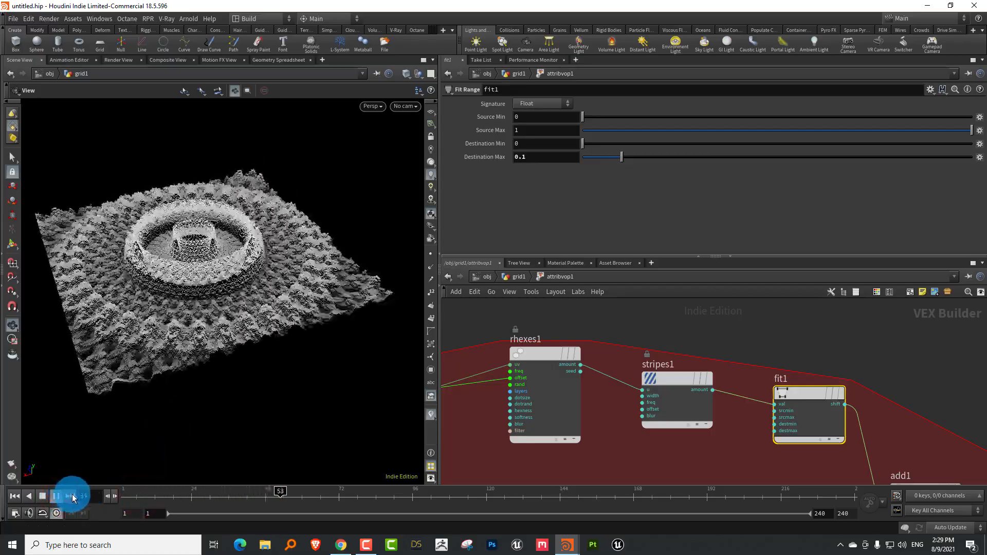
pyautogui.click(46, 495)
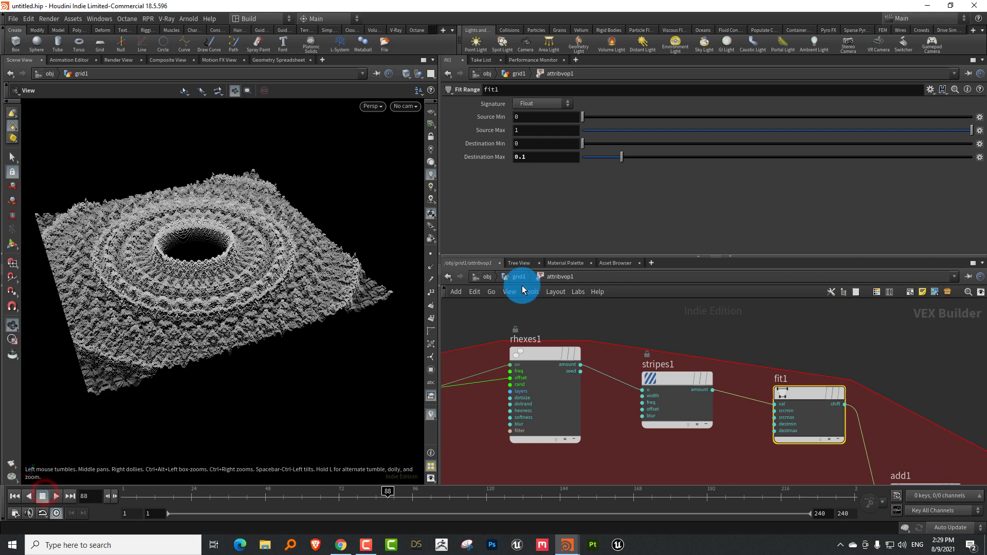
# Step: Return to the grid1 network, add a Color node below attribwrangle1, connect it and display its result
pyautogui.click(519, 278)
pyautogui.moveTo(668, 399); pyautogui.dragTo(661, 365, button='middle')
pyautogui.moveTo(665, 359); pyautogui.dragTo(554, 442)
pyautogui.moveTo(554, 444); pyautogui.dragTo(551, 376, button='middle')
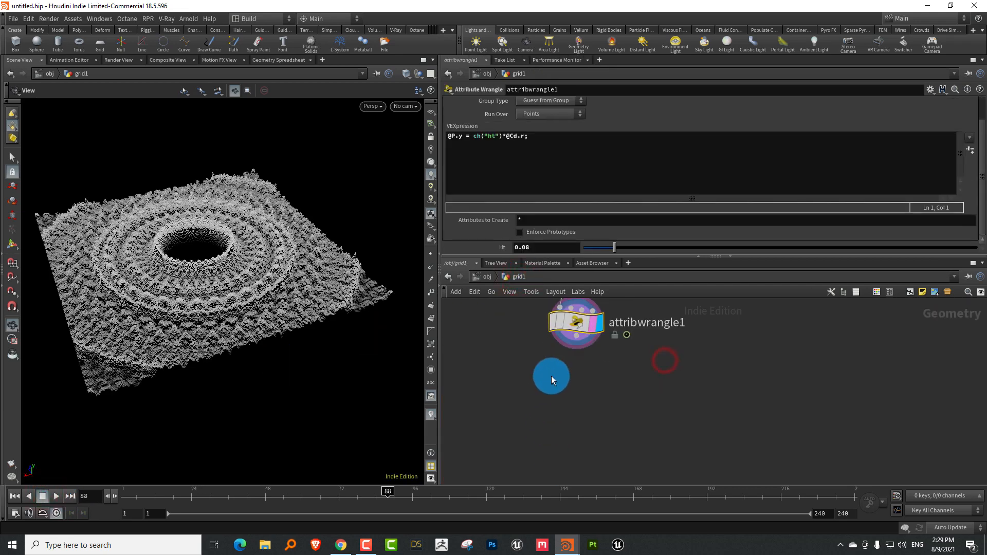
pyautogui.click(553, 388)
pyautogui.press('Tab')
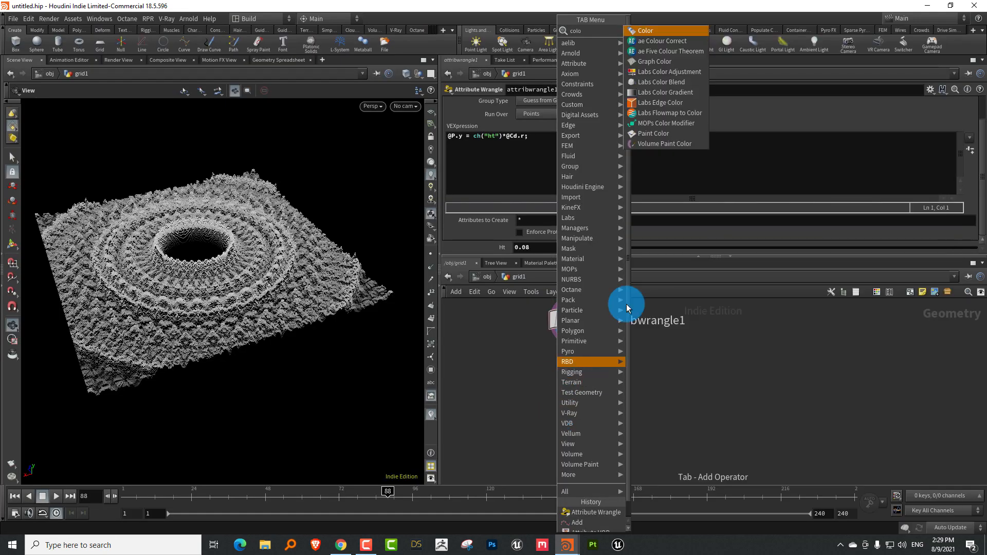
pyautogui.click(670, 27)
pyautogui.click(578, 405)
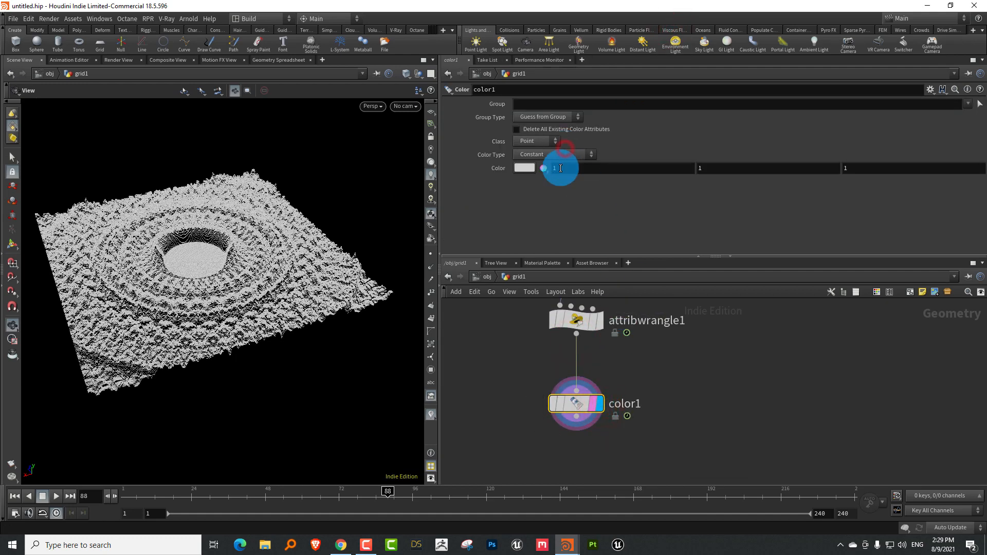
# Step: Set the Color Type of color1 to Ramp from Attribute, driven by the Cd attribute
pyautogui.click(559, 186)
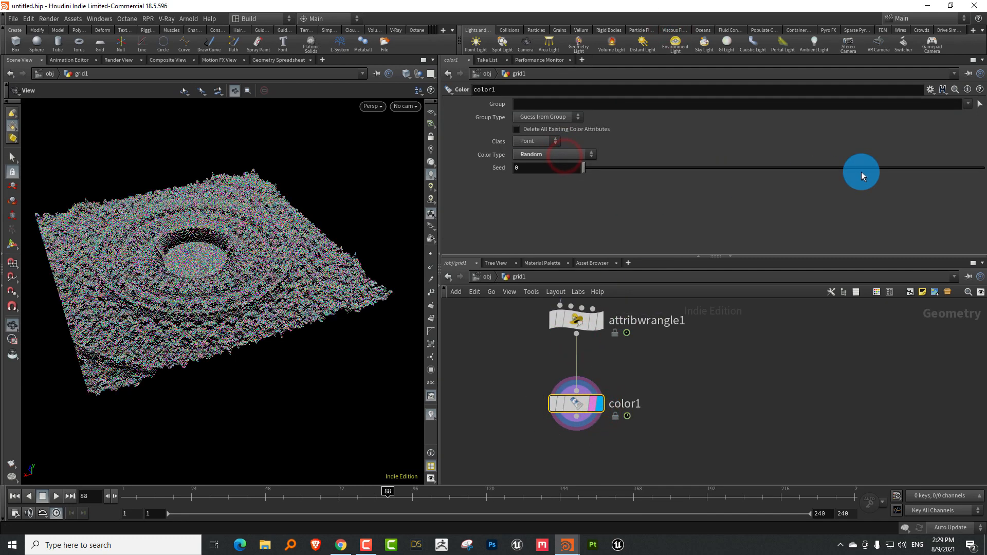
pyautogui.click(579, 155)
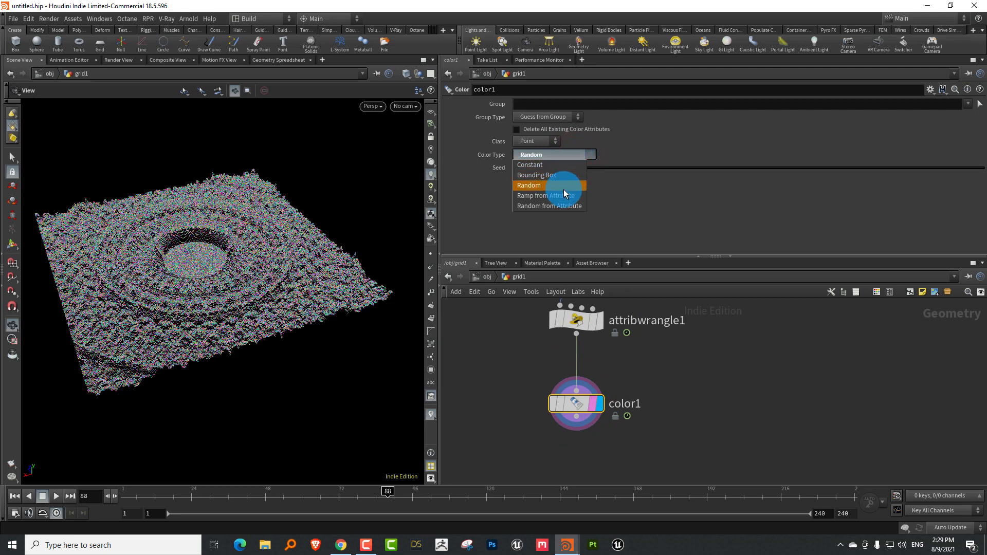
pyautogui.click(560, 195)
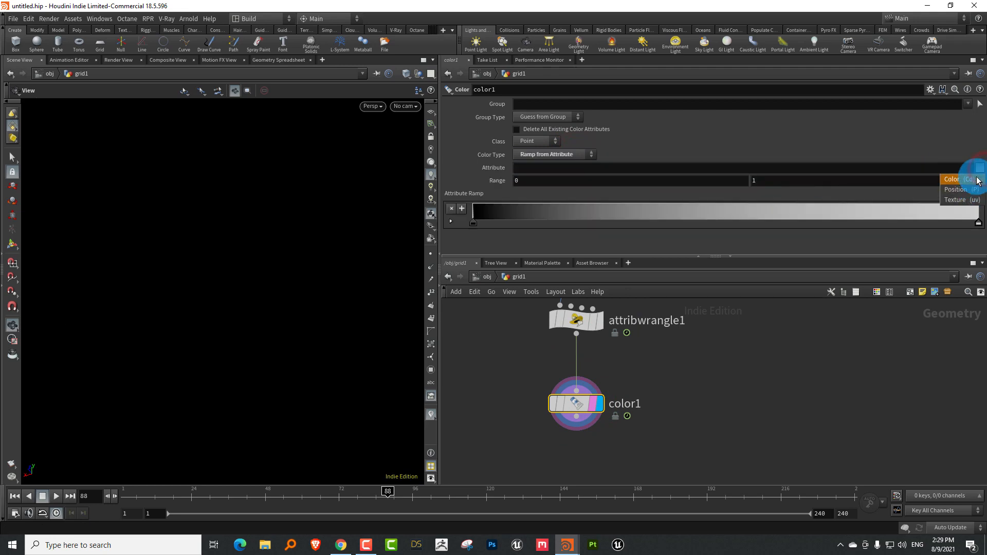
pyautogui.click(952, 180)
# Step: Add three inner keys to color1's ramp, keeping its first third black and sharpening the transition to white past the middle
pyautogui.moveTo(492, 216); pyautogui.dragTo(638, 215)
pyautogui.moveTo(871, 214); pyautogui.dragTo(840, 215)
pyautogui.moveTo(678, 217); pyautogui.dragTo(765, 218)
# Step: Add an Attribute Wrangle node below color1, connect it and display its result
pyautogui.click(675, 371)
pyautogui.moveTo(689, 384); pyautogui.dragTo(697, 353, button='middle')
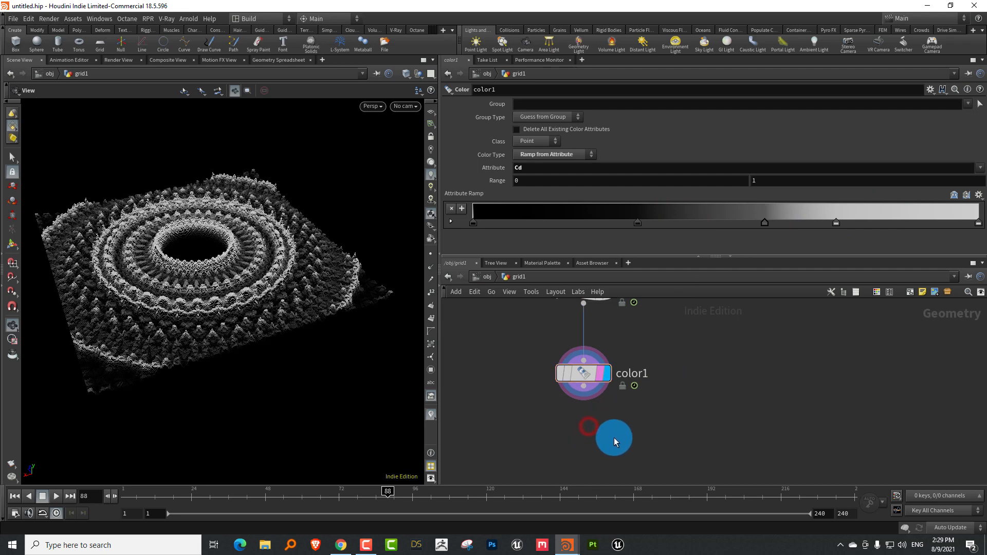
pyautogui.press('Tab')
pyautogui.click(730, 36)
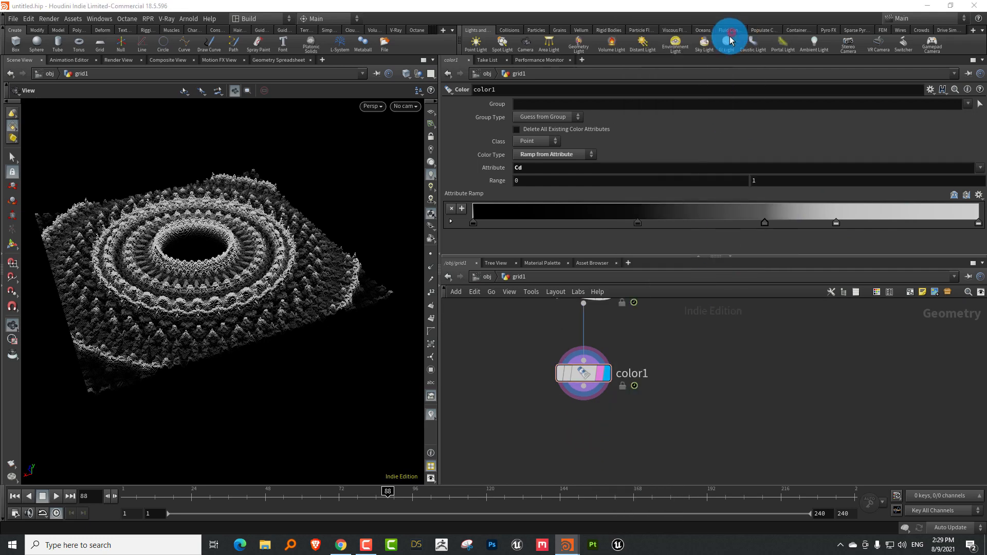
pyautogui.click(585, 457)
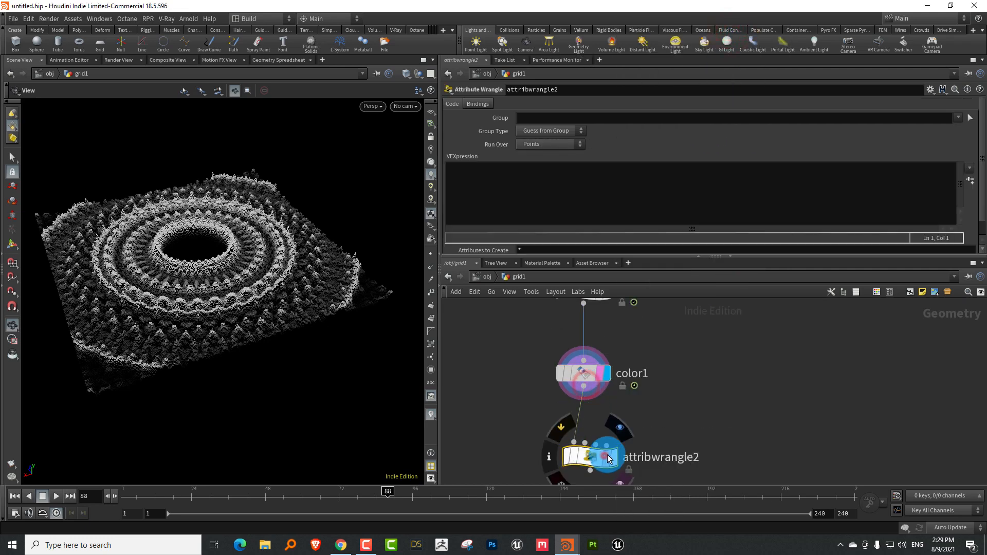
pyautogui.click(509, 179)
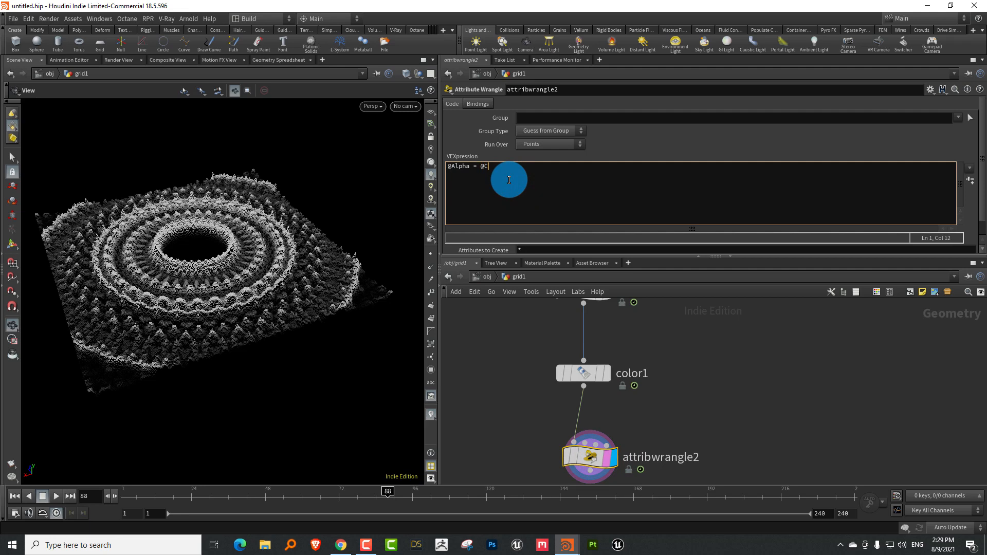
pyautogui.write('@Alpha = @Cd.r;')
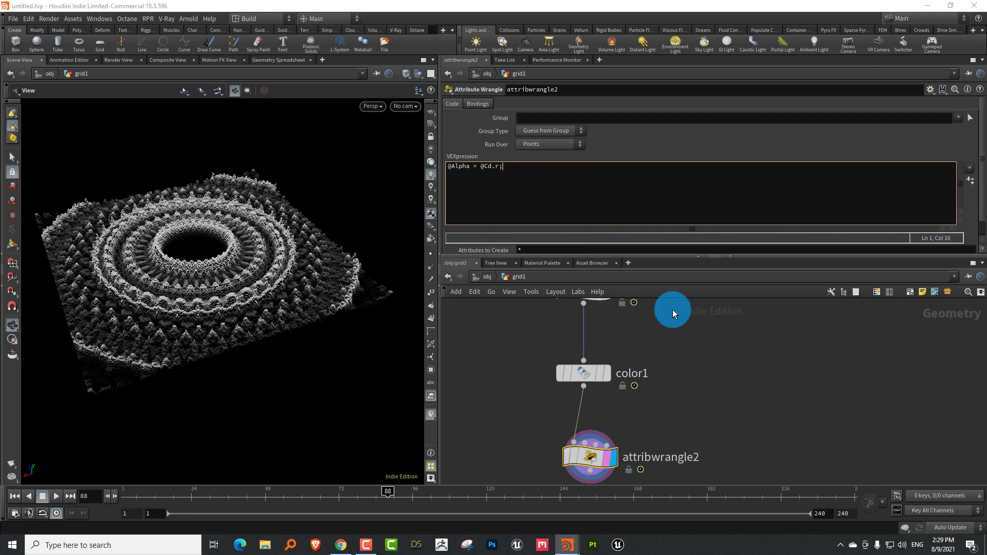
pyautogui.click(708, 362)
pyautogui.moveTo(280, 285)
pyautogui.mouseDown()
pyautogui.moveTo(282, 304)
pyautogui.moveTo(284, 276)
pyautogui.mouseUp()
# Step: Shift the two darker inner keys of color1's ramp toward its black end to reveal more points
pyautogui.moveTo(681, 393); pyautogui.dragTo(593, 374, button='middle')
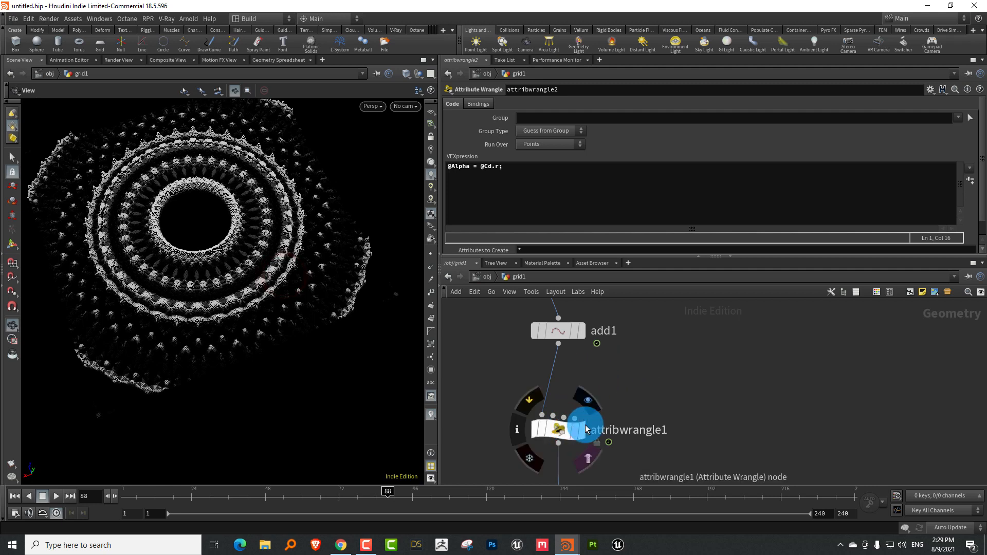
pyautogui.moveTo(585, 424); pyautogui.dragTo(641, 414, button='middle')
pyautogui.moveTo(674, 365); pyautogui.dragTo(611, 401, button='middle')
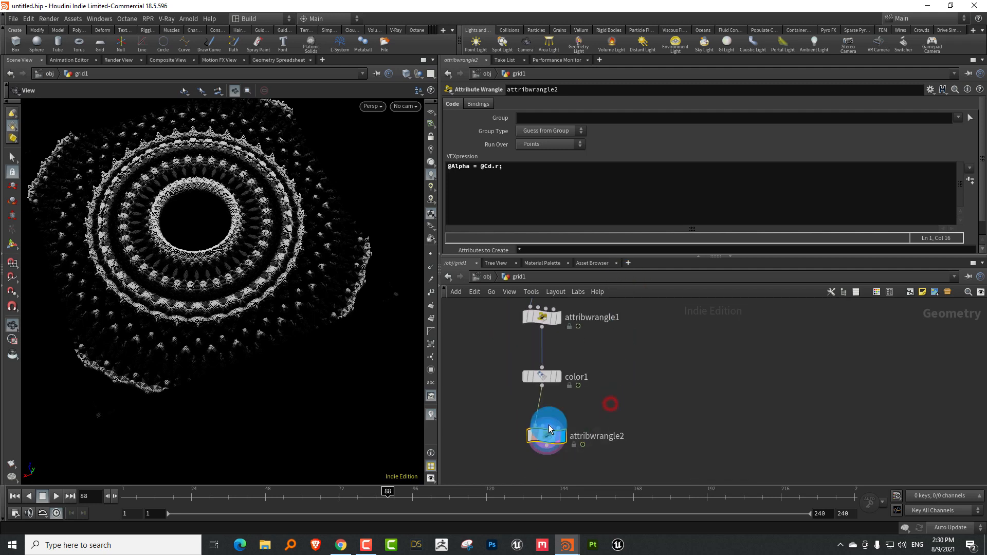
pyautogui.click(539, 374)
pyautogui.moveTo(644, 217); pyautogui.dragTo(549, 229)
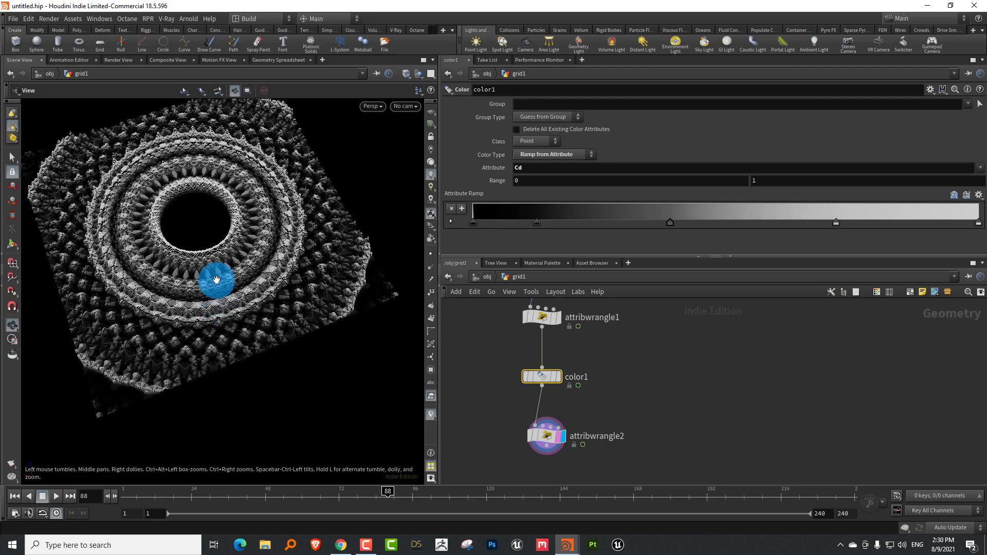
# Step: Play the animation from the start to check the effect of the brighter ramp
pyautogui.moveTo(215, 279); pyautogui.dragTo(253, 283)
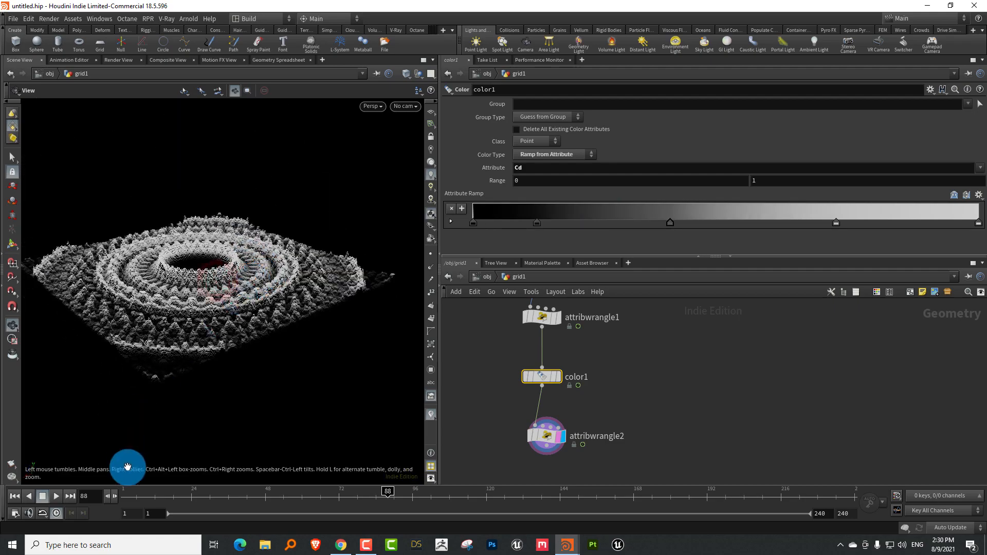
pyautogui.moveTo(142, 497); pyautogui.dragTo(102, 501)
pyautogui.click(57, 496)
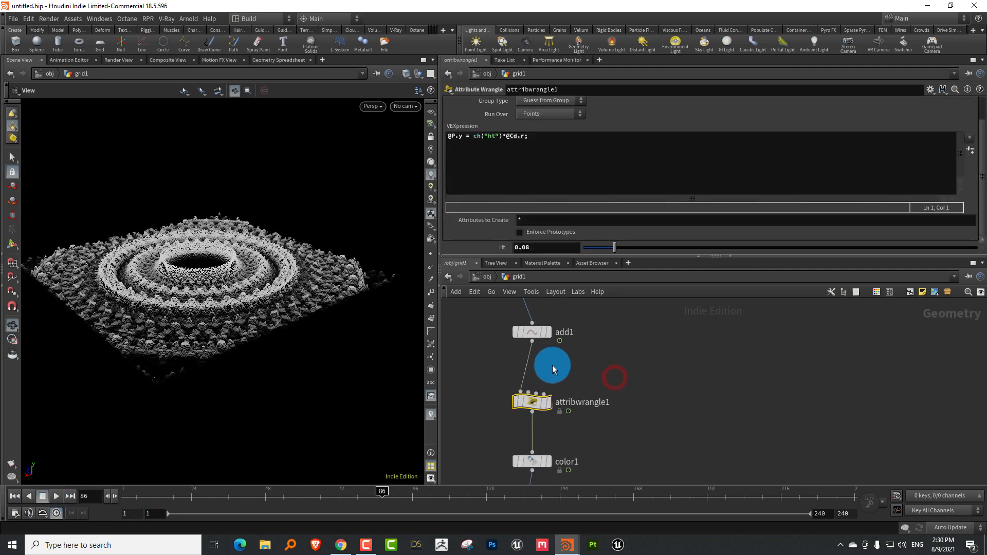
# Step: Go inside attribvop1 and set the Destination Max of fit1 to 0.112
pyautogui.click(563, 396)
pyautogui.doubleClick(529, 389)
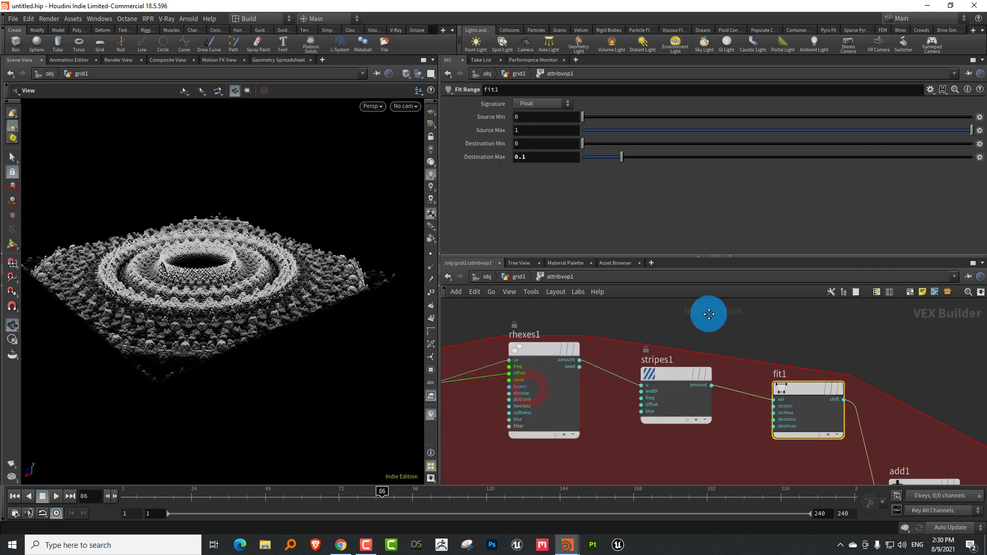
pyautogui.moveTo(671, 164); pyautogui.dragTo(627, 159)
# Step: Set the Stripe Width of stripes1 to 0.169, its Frequency to 0.6 and its Offset to 0.213
pyautogui.click(550, 341)
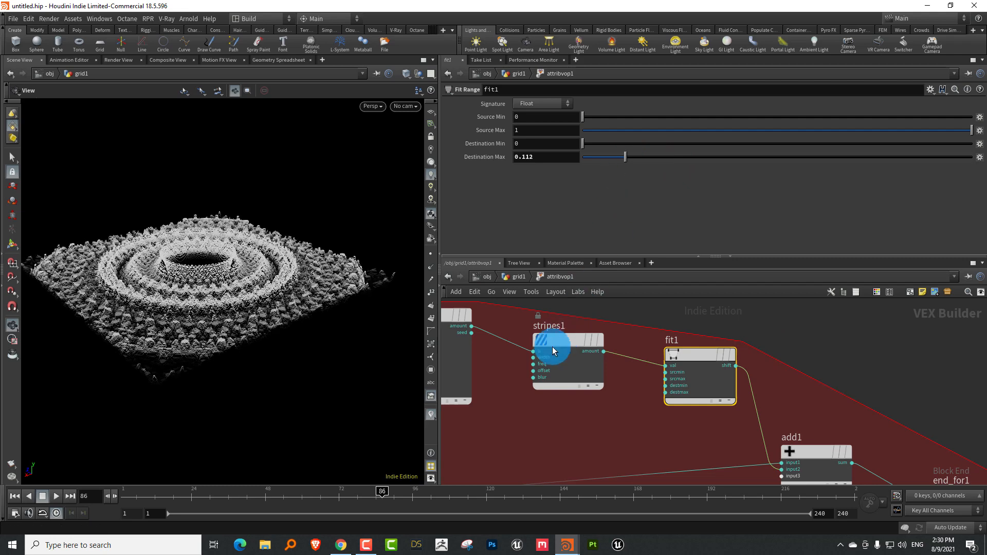
pyautogui.moveTo(624, 103); pyautogui.dragTo(648, 106)
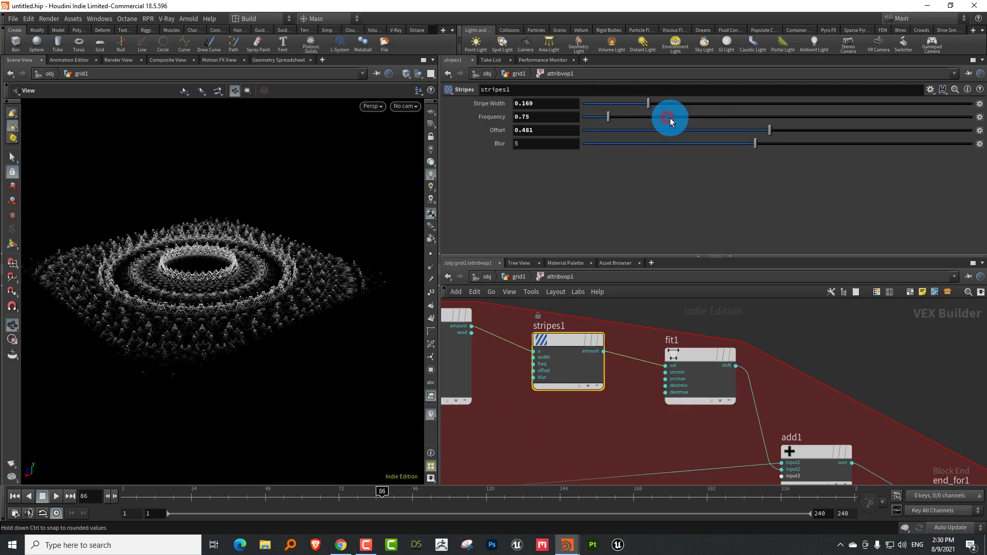
pyautogui.click(668, 117)
pyautogui.moveTo(289, 247); pyautogui.dragTo(287, 303)
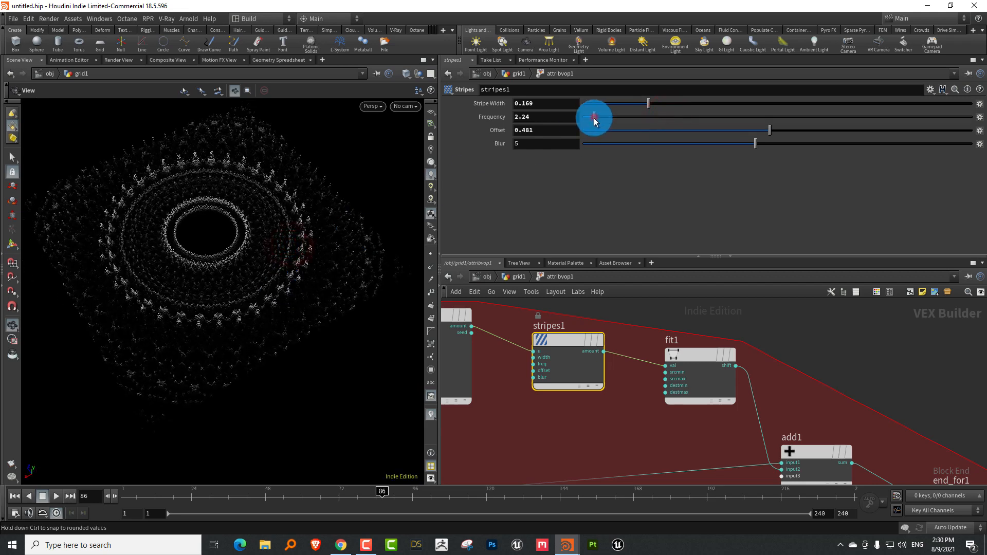
pyautogui.moveTo(594, 119); pyautogui.dragTo(609, 119)
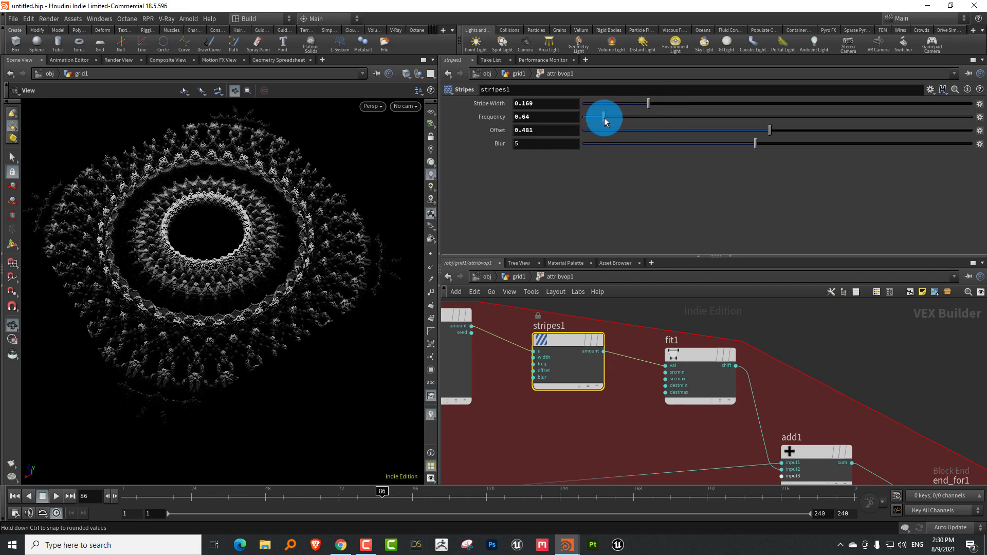
pyautogui.click(602, 117)
pyautogui.moveTo(668, 130); pyautogui.dragTo(665, 131)
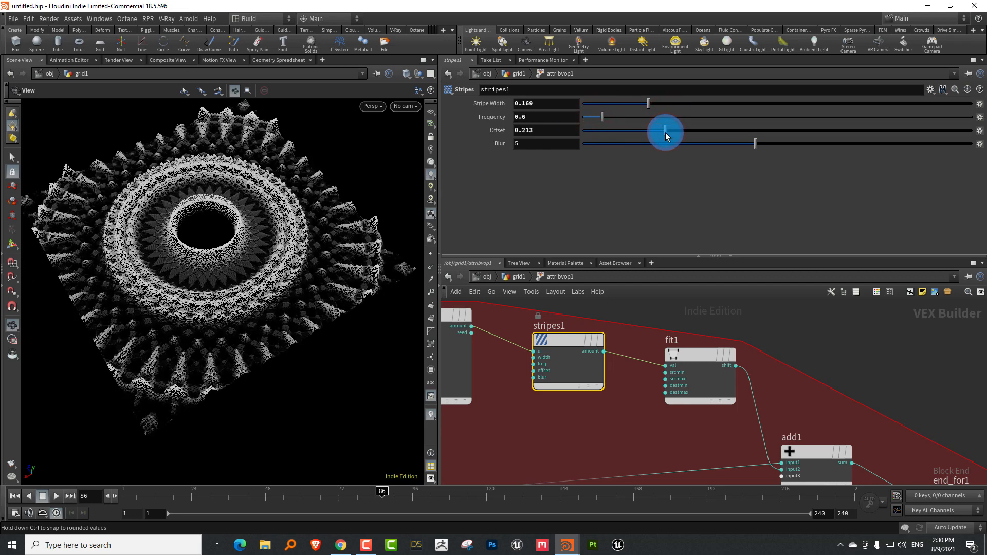
# Step: Play the animation from frame 1 with the new stripe settings and stop it at frame 59
pyautogui.click(130, 495)
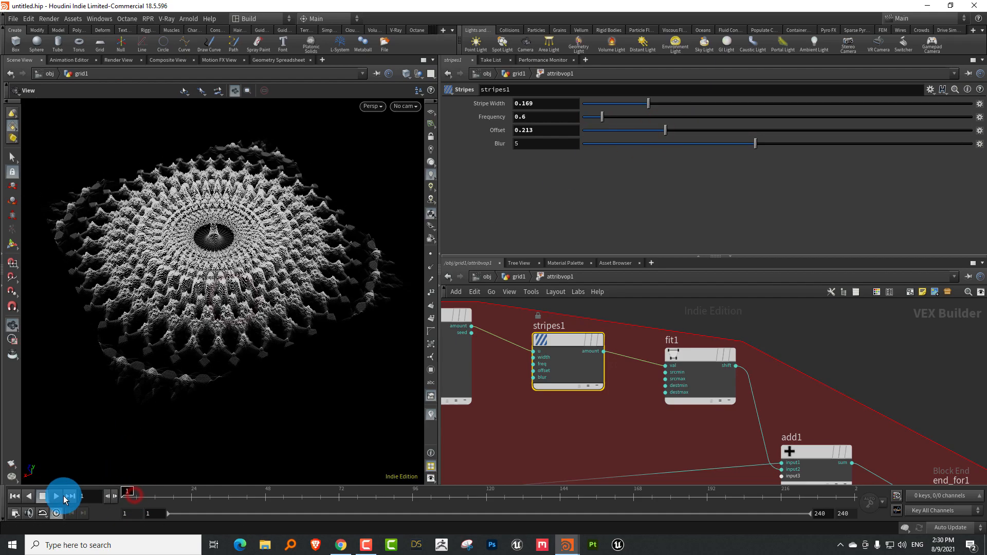
pyautogui.click(57, 497)
pyautogui.click(46, 496)
# Step: Set the Add value of addconst1 inside the for loop to 20
pyautogui.moveTo(577, 386); pyautogui.dragTo(668, 175, button='middle')
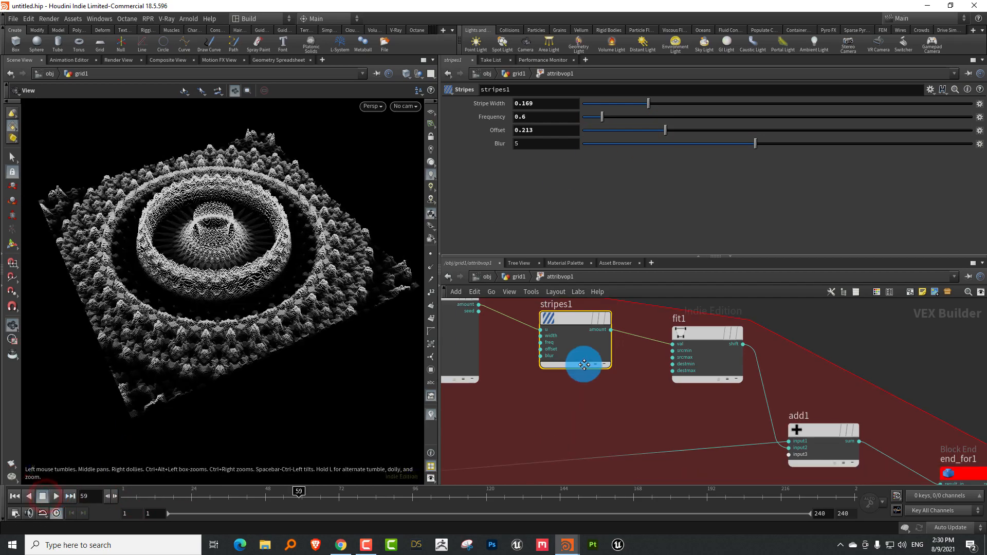
pyautogui.moveTo(598, 368); pyautogui.dragTo(735, 380, button='middle')
pyautogui.moveTo(682, 382); pyautogui.dragTo(646, 410, button='right')
pyautogui.moveTo(589, 382); pyautogui.dragTo(605, 408, button='middle')
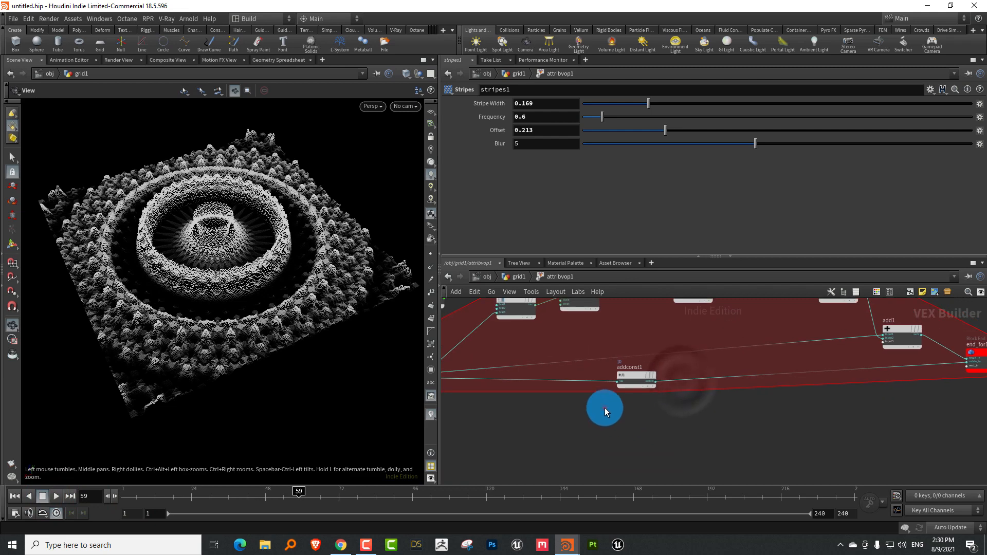
pyautogui.click(636, 379)
pyautogui.doubleClick(511, 119)
pyautogui.write('20')
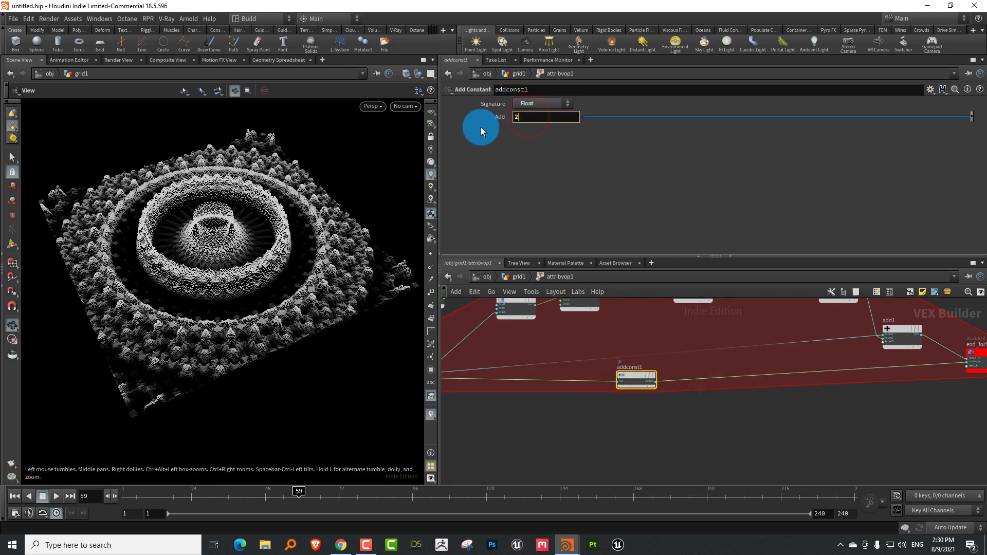
pyautogui.press('Return')
# Step: Set the Integer Default of the total constant feeding for_begin1 to 18
pyautogui.moveTo(547, 326); pyautogui.dragTo(767, 394, button='middle')
pyautogui.moveTo(547, 410); pyautogui.dragTo(498, 452)
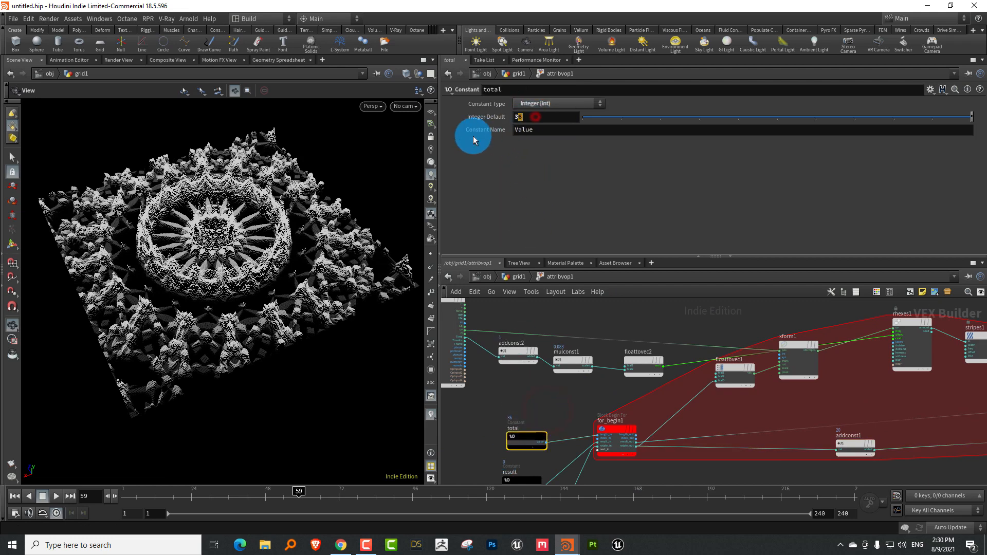
pyautogui.write('18')
pyautogui.press('Return')
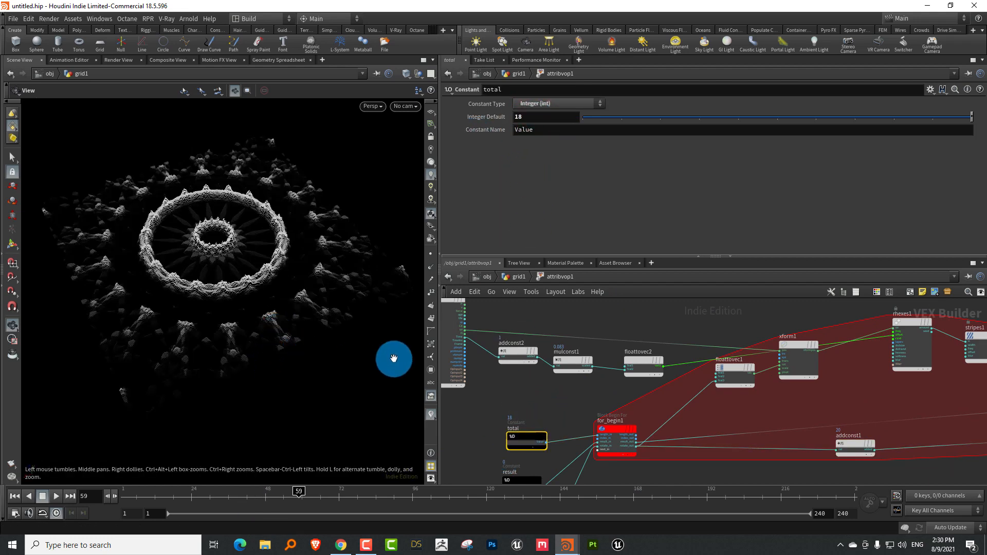
# Step: Play the 18-iteration pattern from the first frame, inspect it and stop at frame 120
pyautogui.click(129, 496)
pyautogui.click(58, 496)
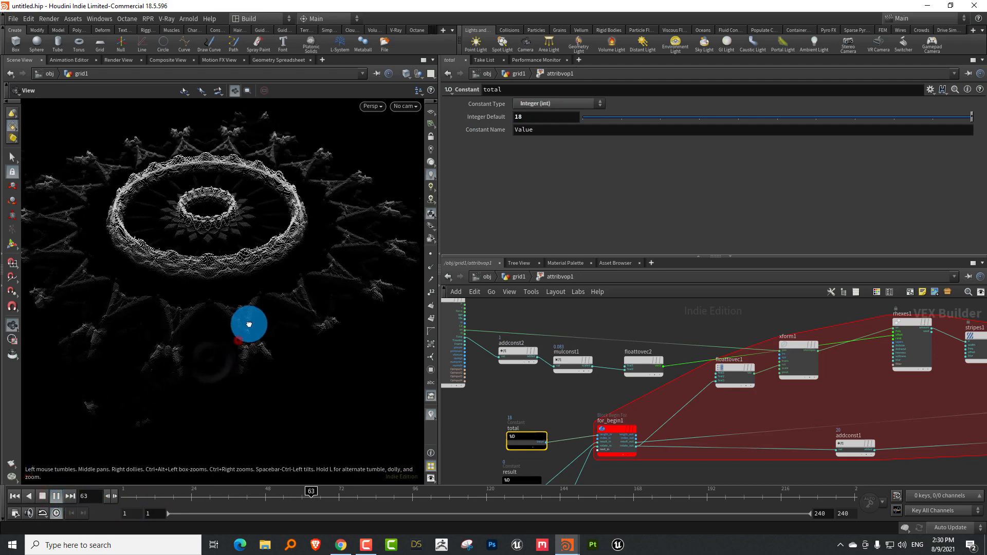
pyautogui.click(42, 499)
# Step: Raise the Destination Max of fit1 to 0.166 to brighten the pattern
pyautogui.moveTo(683, 400); pyautogui.dragTo(393, 420, button='middle')
pyautogui.moveTo(744, 409); pyautogui.dragTo(779, 367)
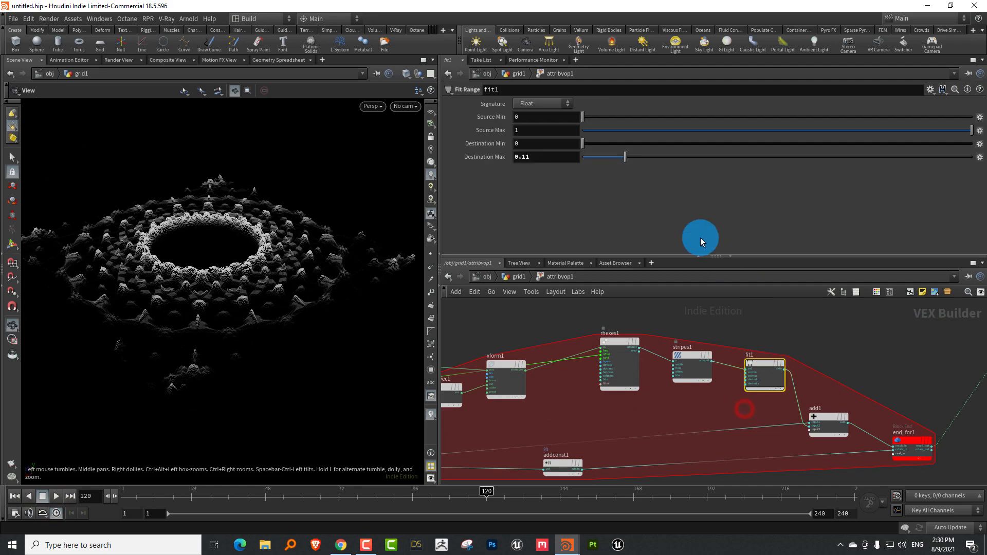
pyautogui.moveTo(652, 157); pyautogui.dragTo(647, 157)
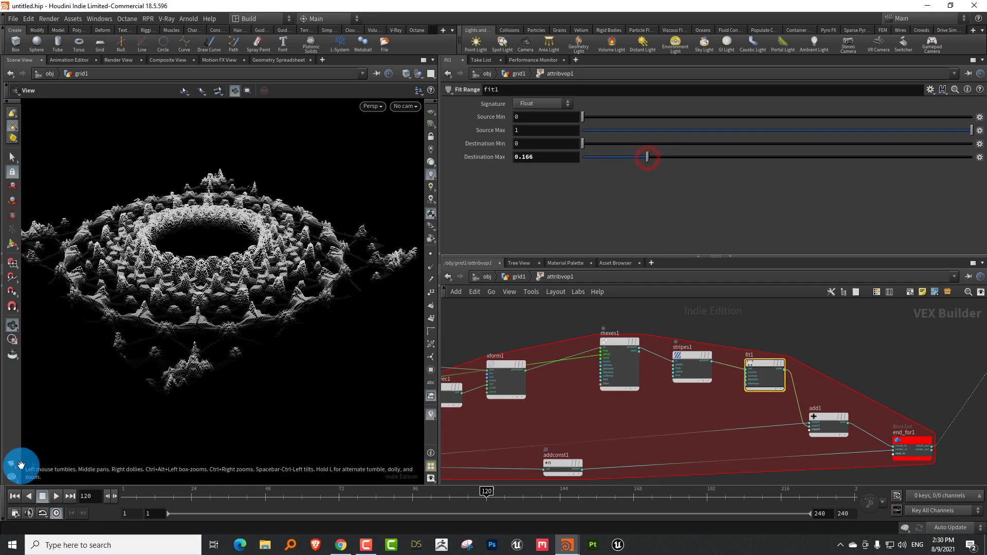
# Step: Play the animation from the first frame with the brighter pattern and stop at frame 97
pyautogui.click(138, 499)
pyautogui.click(55, 497)
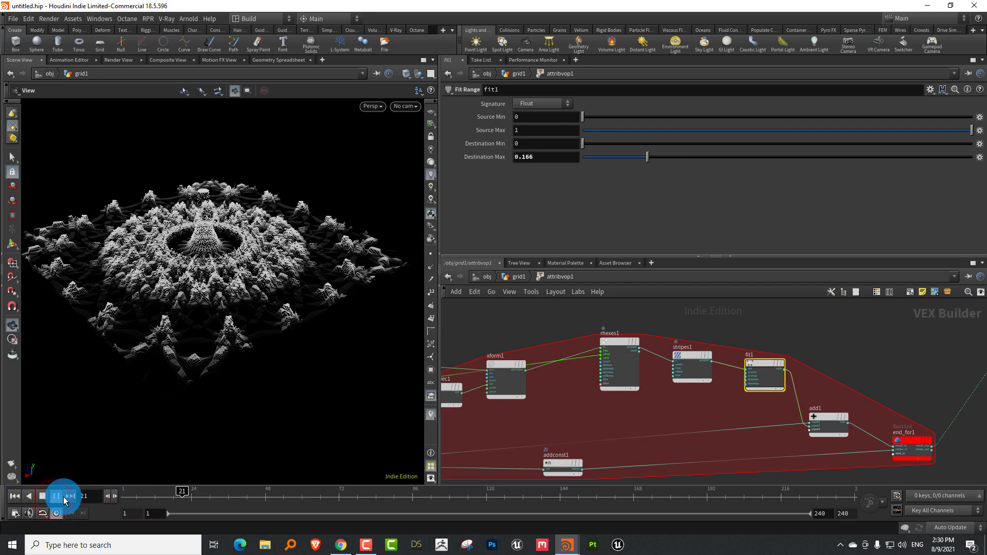
pyautogui.click(56, 496)
# Step: On rhexes1, set Hexness to 0.188, Sharpness to 0.129 and Hex Size to 0.668
pyautogui.click(636, 342)
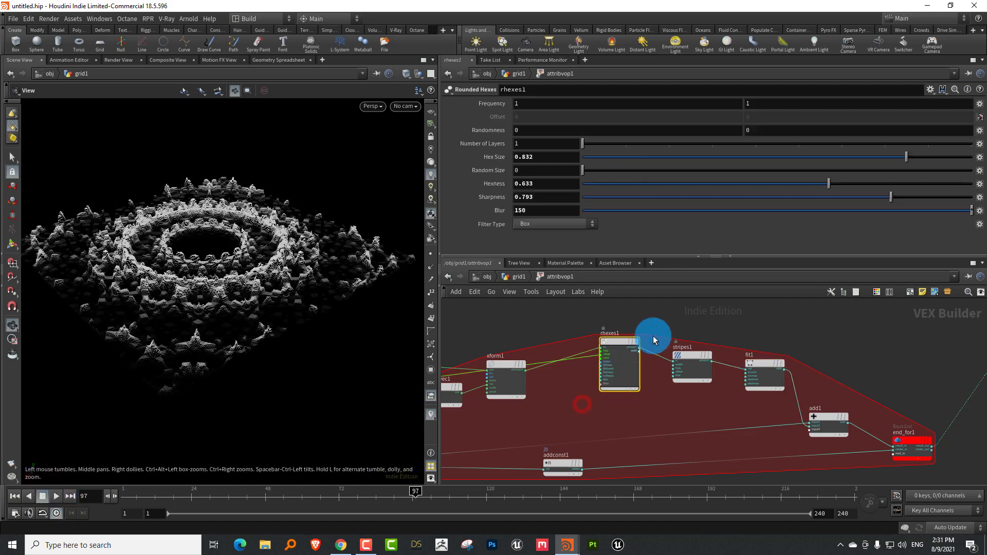
pyautogui.click(658, 184)
pyautogui.click(633, 197)
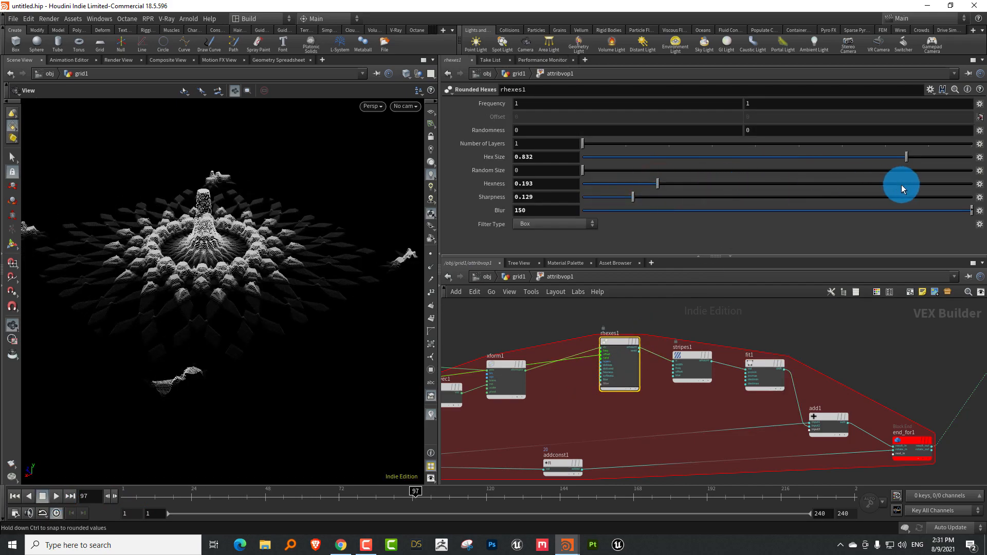
pyautogui.moveTo(929, 186); pyautogui.dragTo(655, 188)
pyautogui.moveTo(813, 157); pyautogui.dragTo(843, 157)
# Step: Play the softened hex pattern from the first frame and stop at frame 83
pyautogui.click(125, 498)
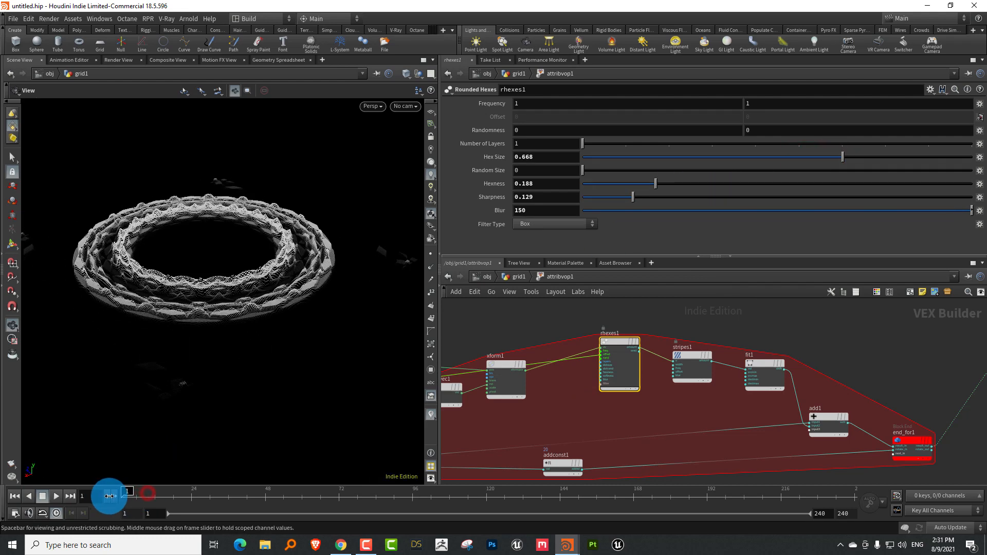
pyautogui.click(58, 496)
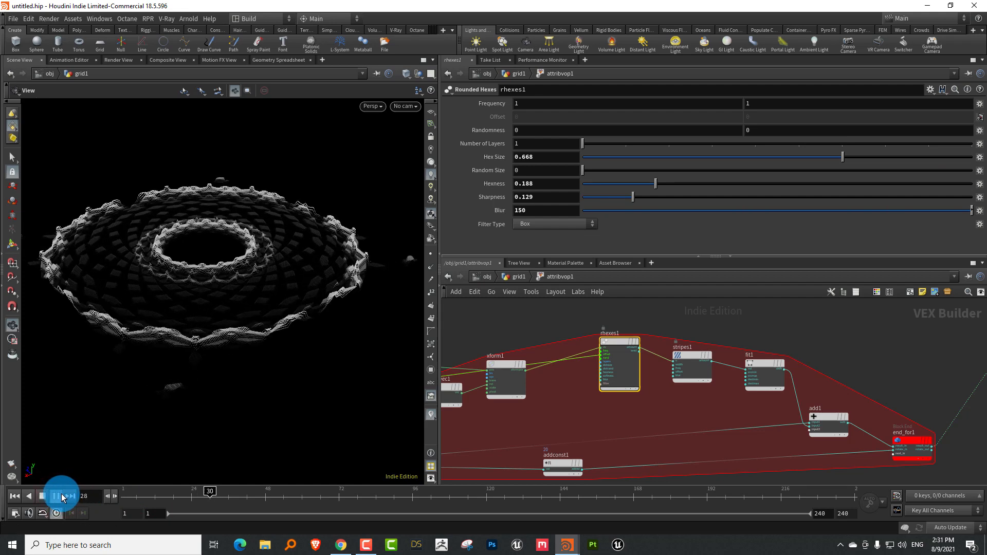
pyautogui.click(57, 496)
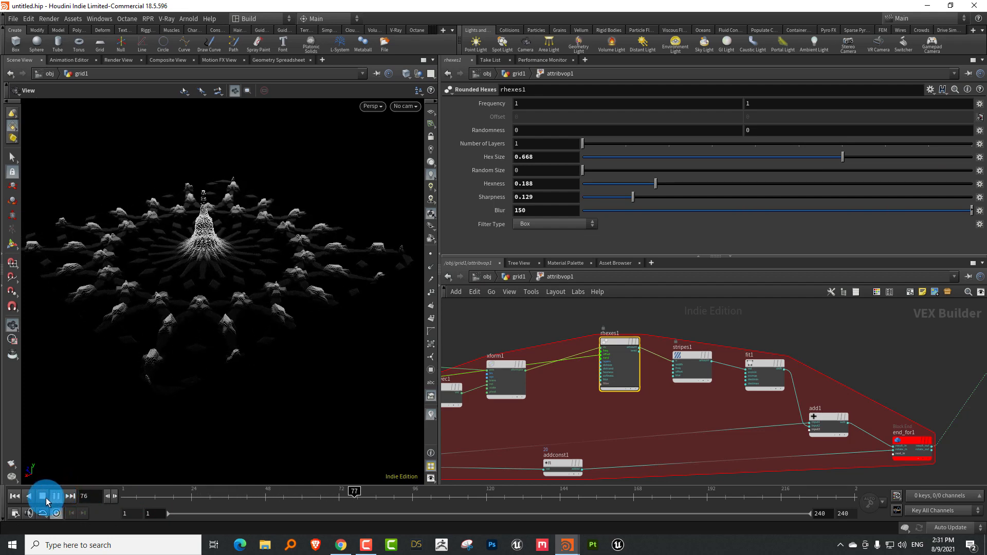
# Step: In the grid1 network, raise the Ht height parameter of attribwrangle1 to 0.178
pyautogui.click(518, 277)
pyautogui.moveTo(636, 383); pyautogui.dragTo(645, 351, button='middle')
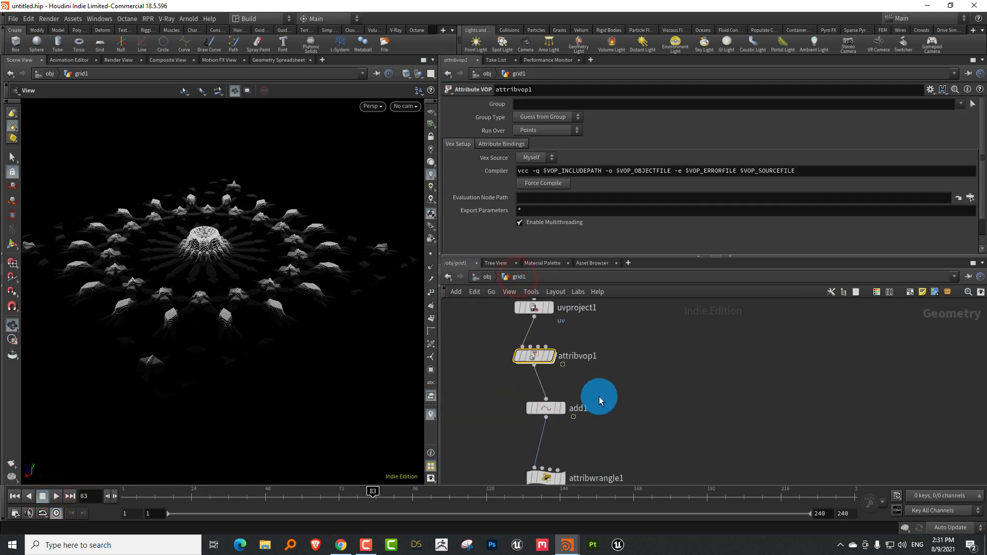
pyautogui.moveTo(600, 396); pyautogui.dragTo(602, 340, button='middle')
pyautogui.moveTo(623, 392); pyautogui.dragTo(557, 424)
pyautogui.moveTo(661, 247); pyautogui.dragTo(653, 249)
pyautogui.moveTo(654, 373); pyautogui.dragTo(662, 312, button='middle')
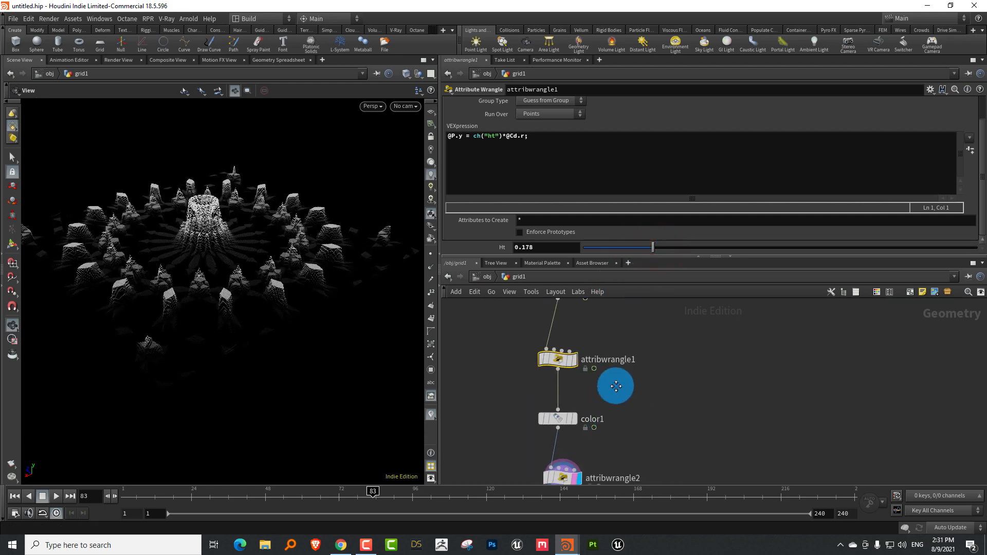
pyautogui.moveTo(616, 386); pyautogui.dragTo(635, 438, button='middle')
# Step: Play the taller displaced pattern from the first frame and stop at frame 112
pyautogui.moveTo(145, 496); pyautogui.dragTo(117, 497)
pyautogui.click(58, 497)
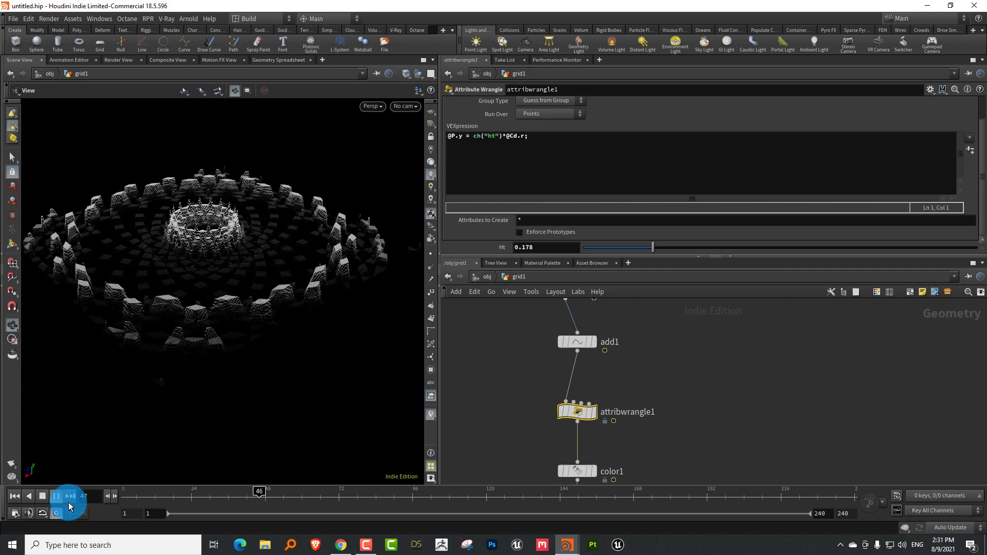
pyautogui.click(56, 496)
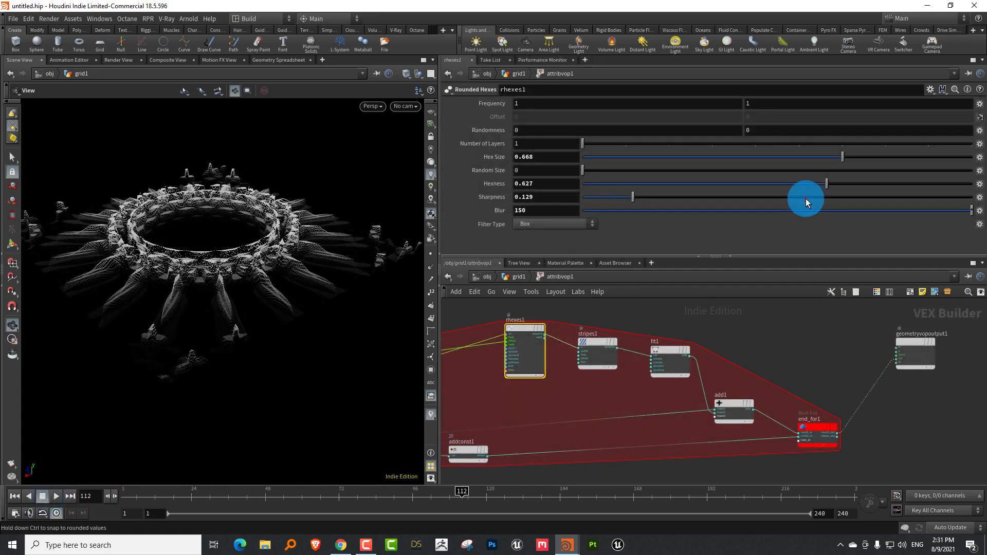
# Step: Set the Sharpness of rhexes1 to 0.313 and its Hexness to 0.727, and inspect the pattern from a higher angle
pyautogui.click(806, 198)
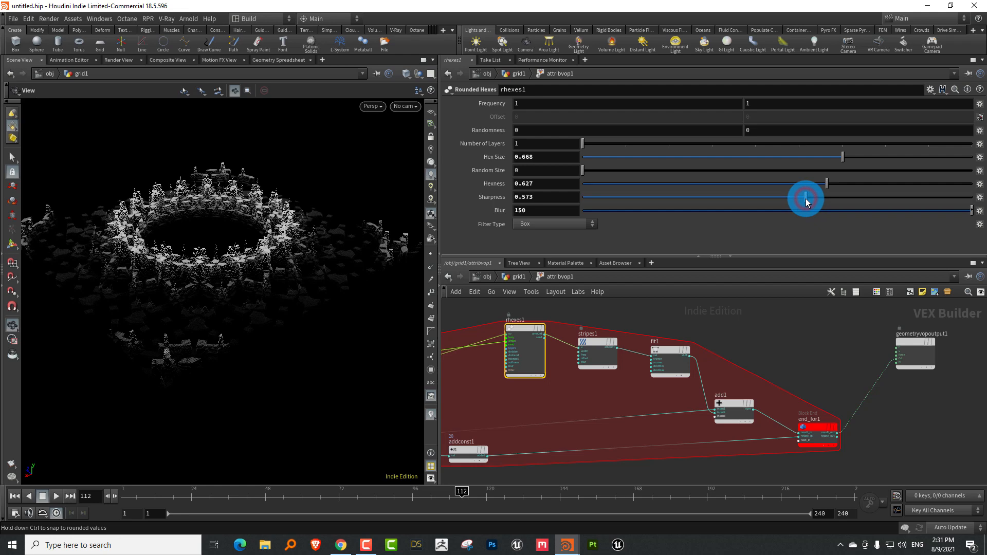
pyautogui.click(723, 198)
pyautogui.click(702, 198)
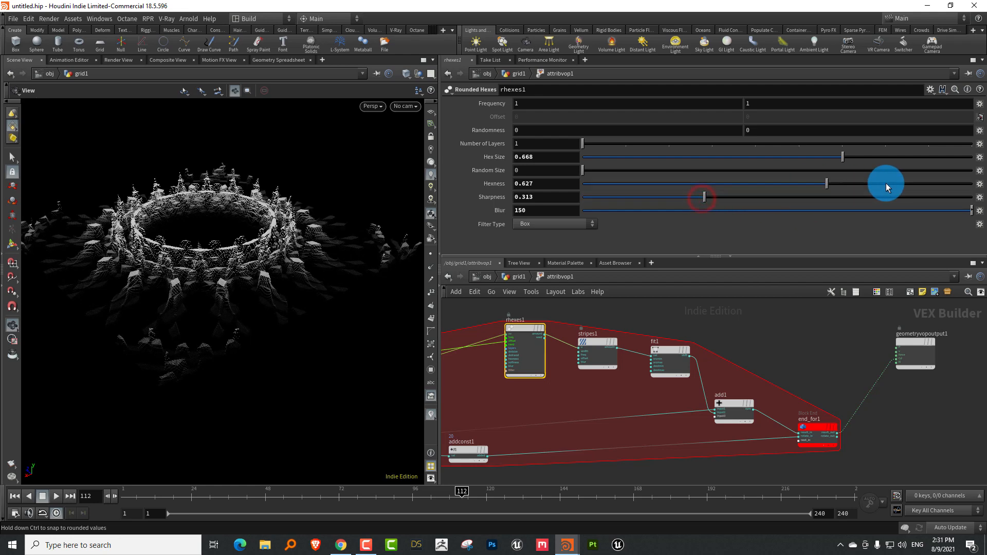
pyautogui.click(886, 183)
pyautogui.moveTo(876, 188); pyautogui.dragTo(866, 183)
pyautogui.moveTo(223, 250); pyautogui.dragTo(193, 288)
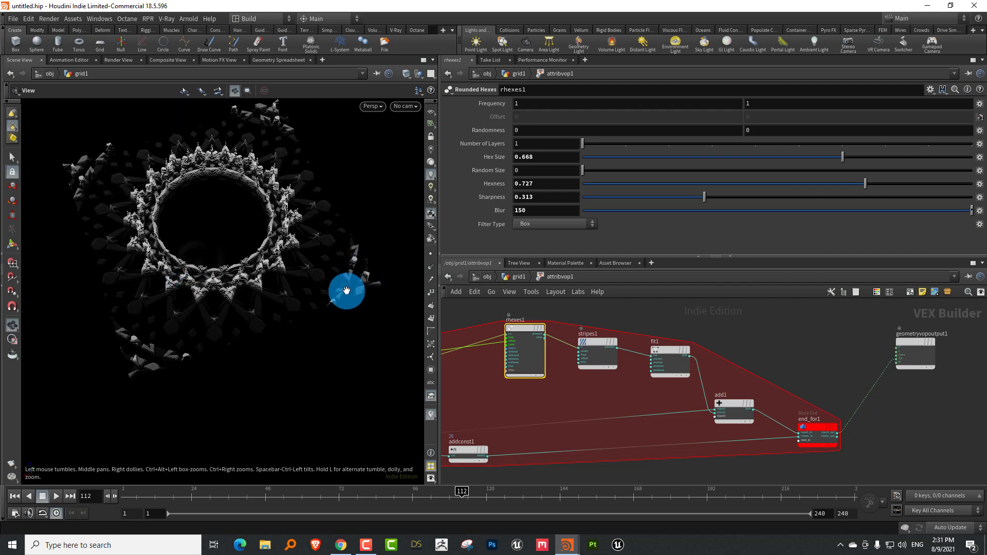
# Step: Retune rhexes1 with a Sharpness of 0.297 and a Hexness of 0.622
pyautogui.moveTo(774, 192); pyautogui.dragTo(752, 204)
pyautogui.moveTo(634, 328); pyautogui.dragTo(629, 375, button='middle')
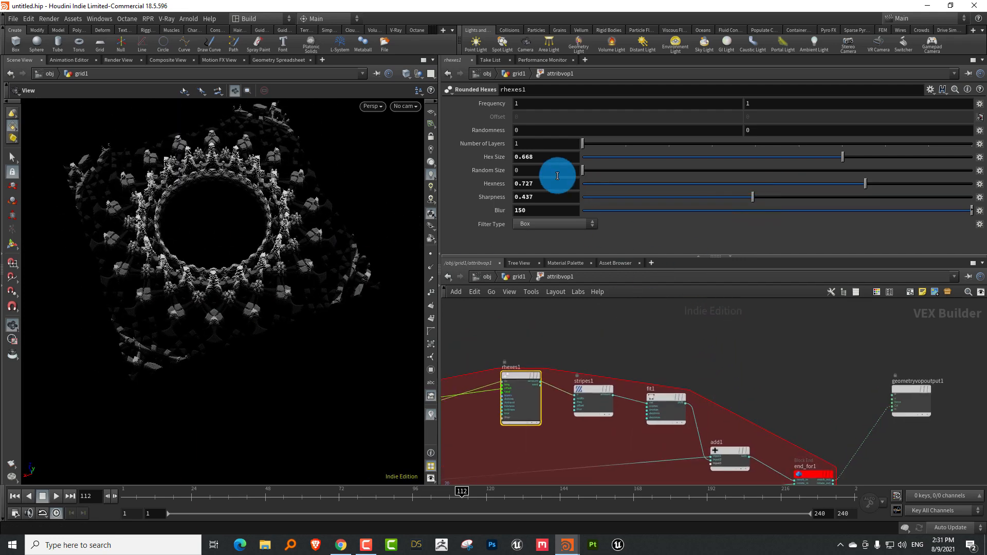
pyautogui.moveTo(778, 188); pyautogui.dragTo(826, 190)
# Step: Set both Frequency values of rhexes1 to 2
pyautogui.moveTo(527, 103); pyautogui.dragTo(475, 130)
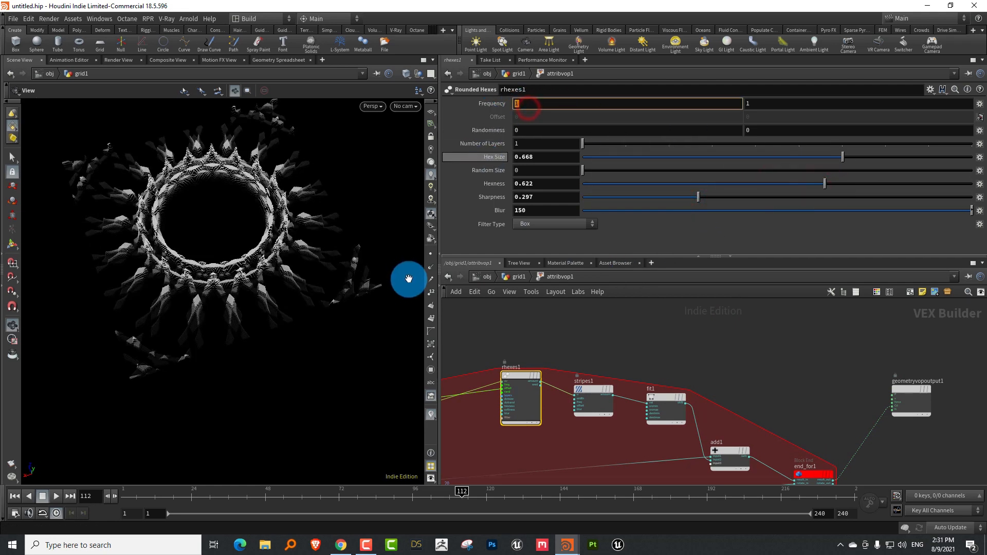
pyautogui.write('2')
pyautogui.press('Tab')
pyautogui.write('2')
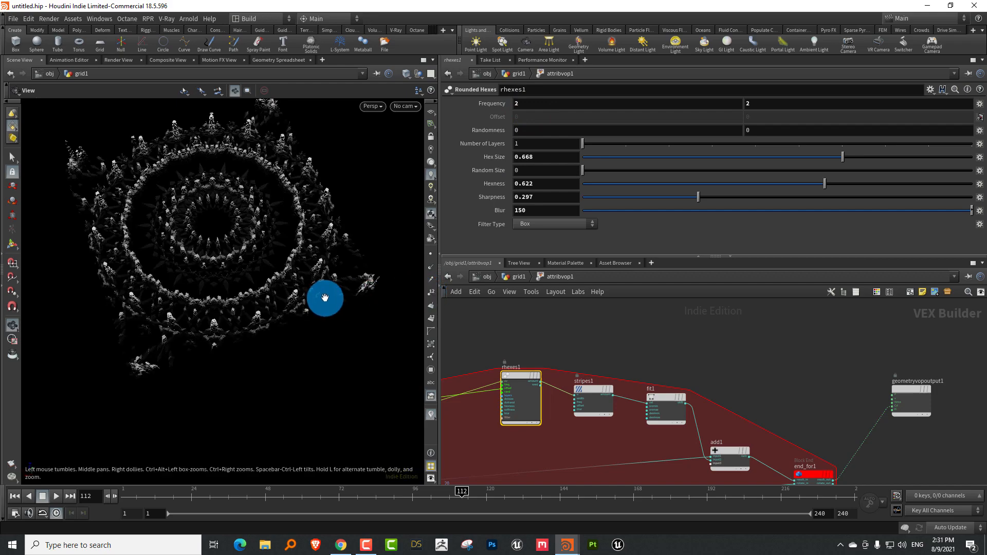
# Step: Play the denser pattern from the first frame and inspect the displaced peaks up close from a lower angle
pyautogui.moveTo(149, 491); pyautogui.dragTo(82, 493)
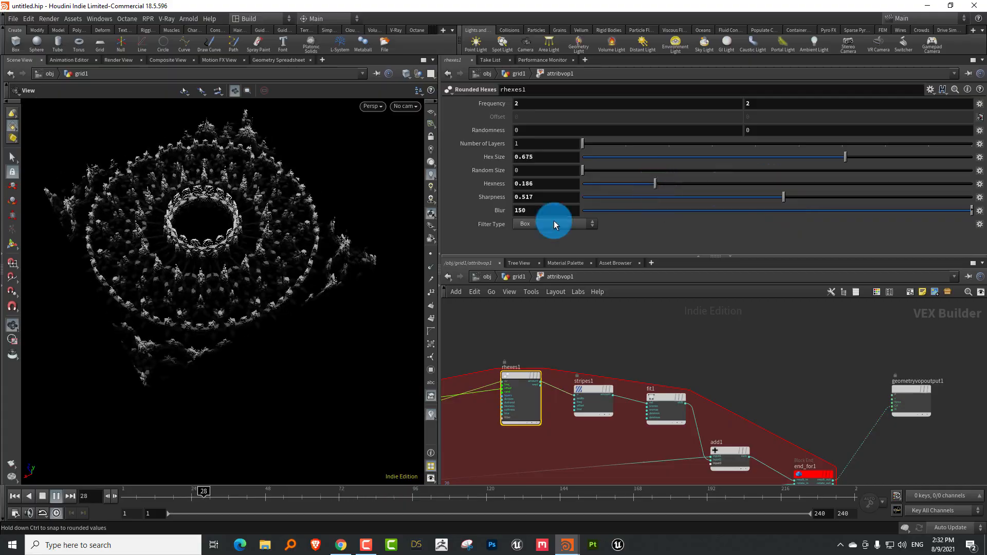
pyautogui.moveTo(165, 296); pyautogui.dragTo(245, 236, button='right')
pyautogui.moveTo(249, 258); pyautogui.dragTo(247, 235)
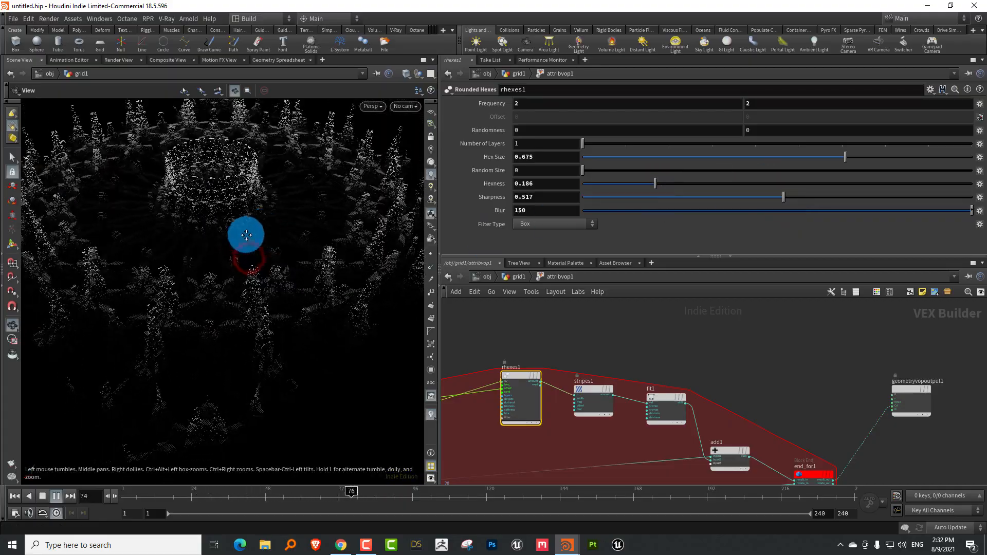
pyautogui.moveTo(220, 269); pyautogui.dragTo(339, 249)
# Step: In the grid1 network, shift the dark and mid-grey stops of color1's attribute ramp toward the low end to brighten the points
pyautogui.click(518, 277)
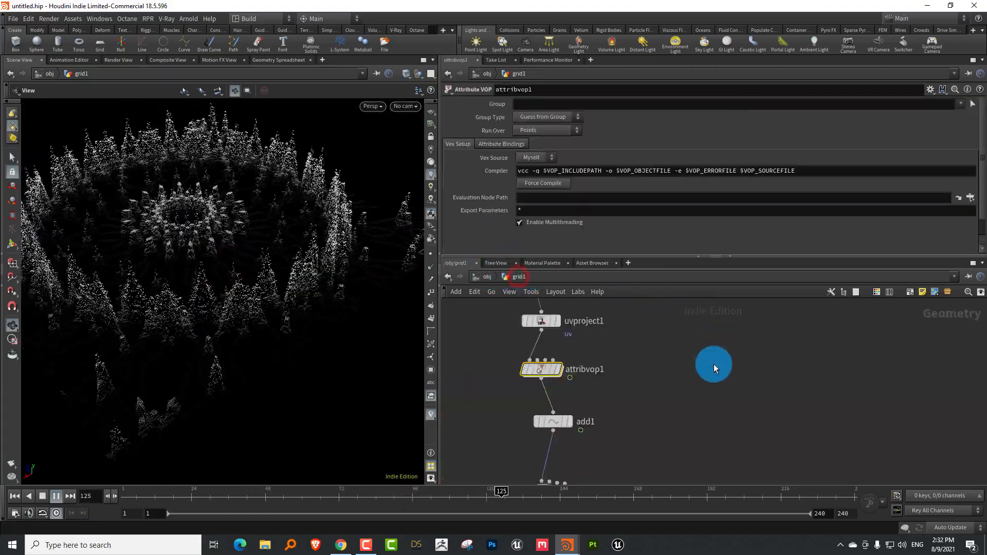
pyautogui.moveTo(683, 417); pyautogui.dragTo(687, 326, button='middle')
pyautogui.moveTo(635, 472); pyautogui.dragTo(662, 355, button='middle')
pyautogui.moveTo(661, 364); pyautogui.dragTo(571, 411)
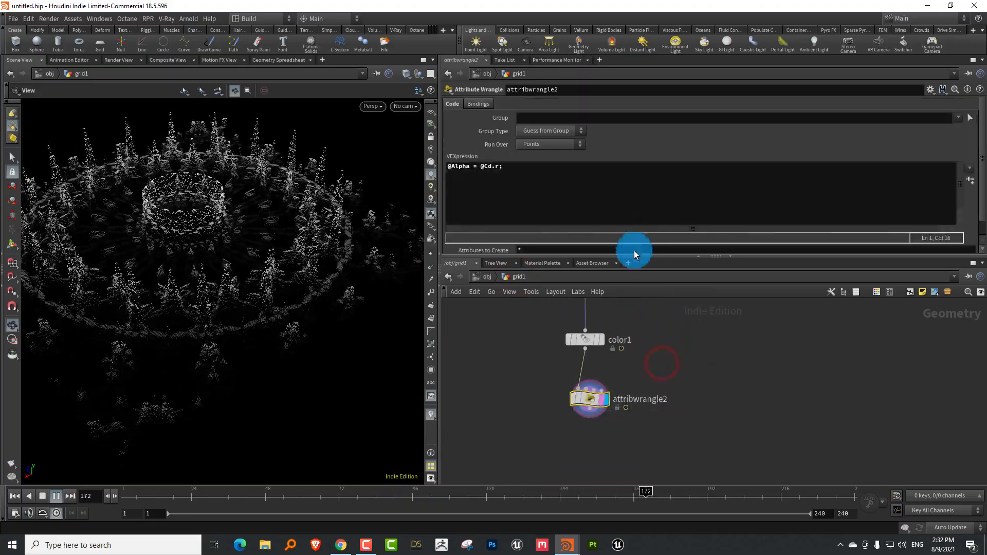
pyautogui.moveTo(630, 369); pyautogui.dragTo(540, 301)
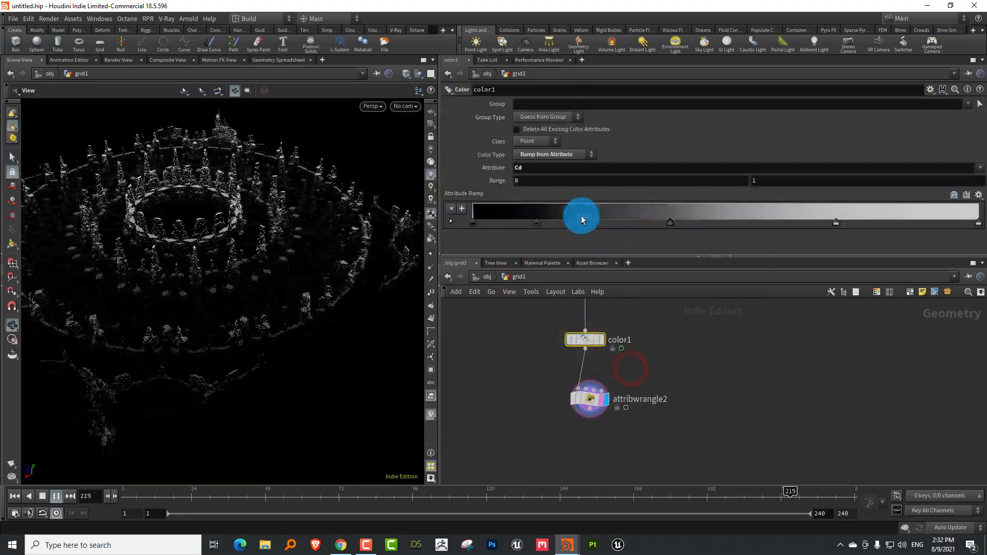
pyautogui.moveTo(581, 215); pyautogui.dragTo(504, 222)
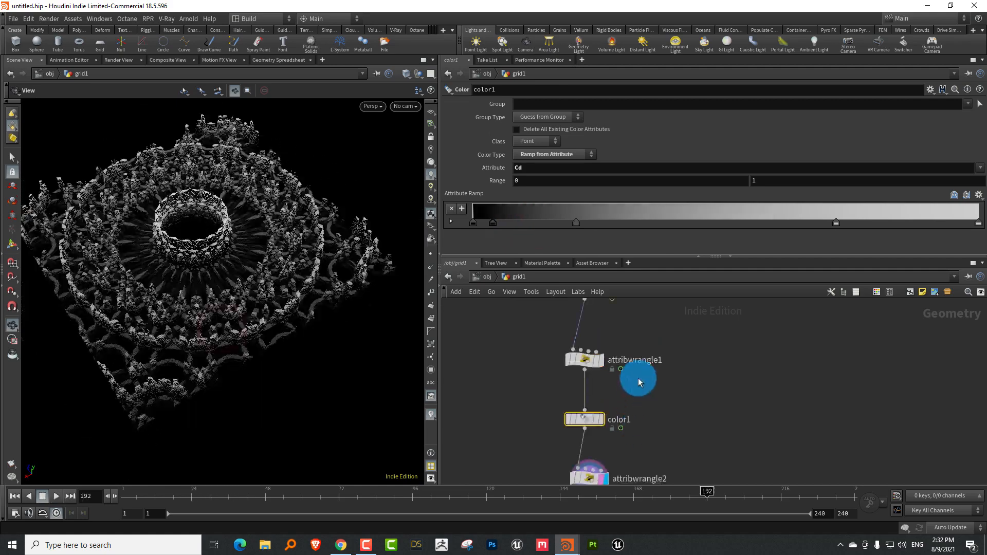
# Step: Reopen the attribvop1 network and return the animation to the first frame
pyautogui.moveTo(637, 378); pyautogui.dragTo(628, 404, button='middle')
pyautogui.click(559, 367)
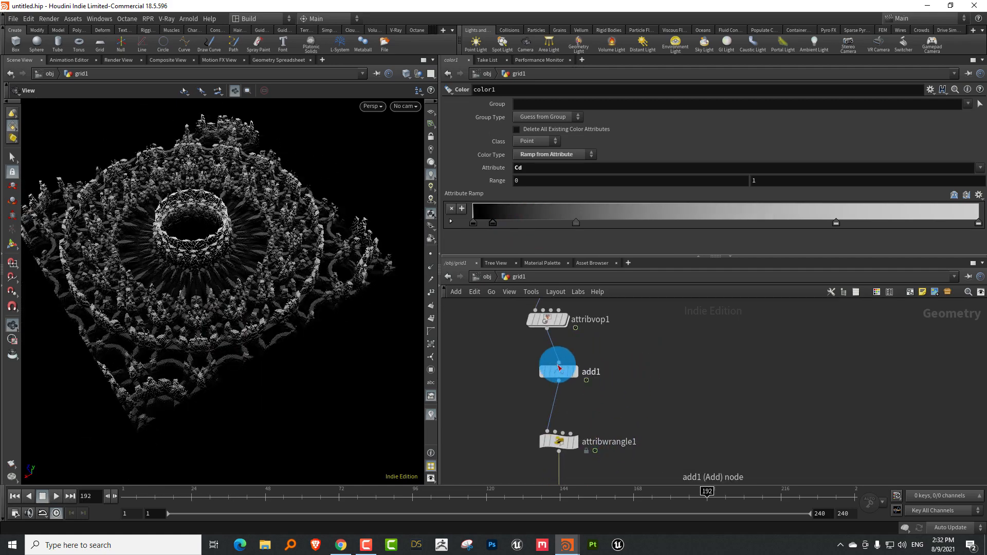
pyautogui.doubleClick(547, 319)
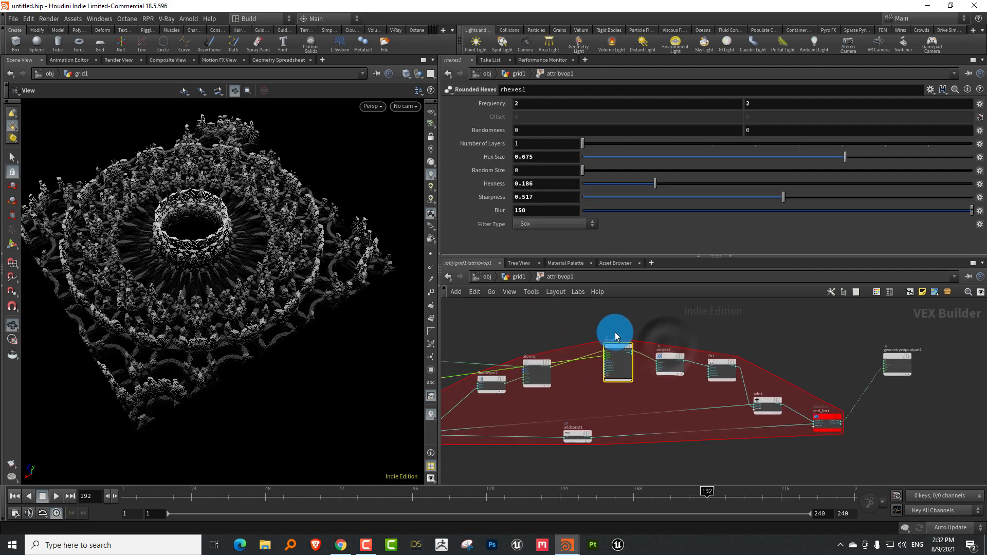
pyautogui.scroll(3, 631, 323)
pyautogui.click(125, 495)
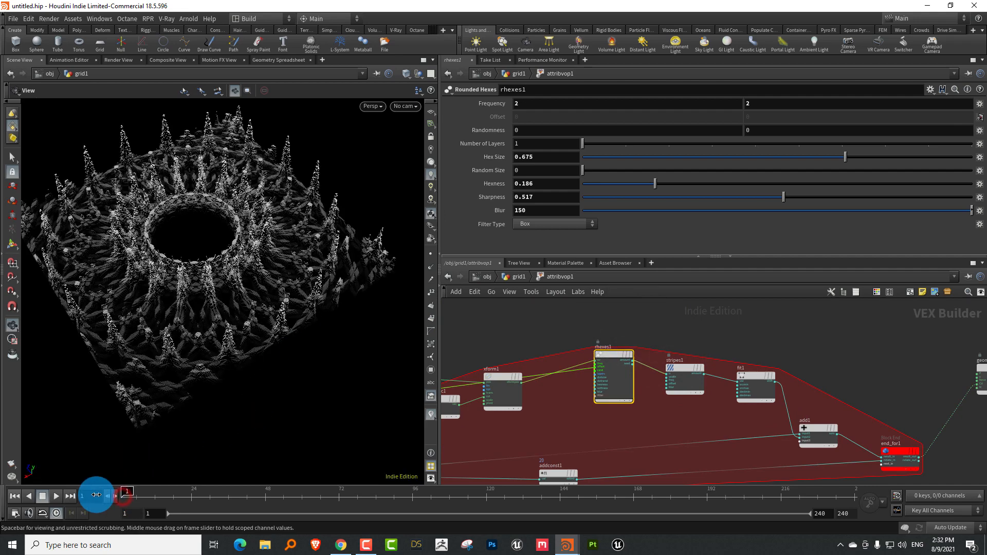
# Step: Set the Add value of addconst2 to 0 and inspect the pattern from above
pyautogui.moveTo(485, 458); pyautogui.dragTo(710, 378, button='middle')
pyautogui.moveTo(497, 359); pyautogui.dragTo(612, 392, button='middle')
pyautogui.moveTo(559, 369); pyautogui.dragTo(579, 326)
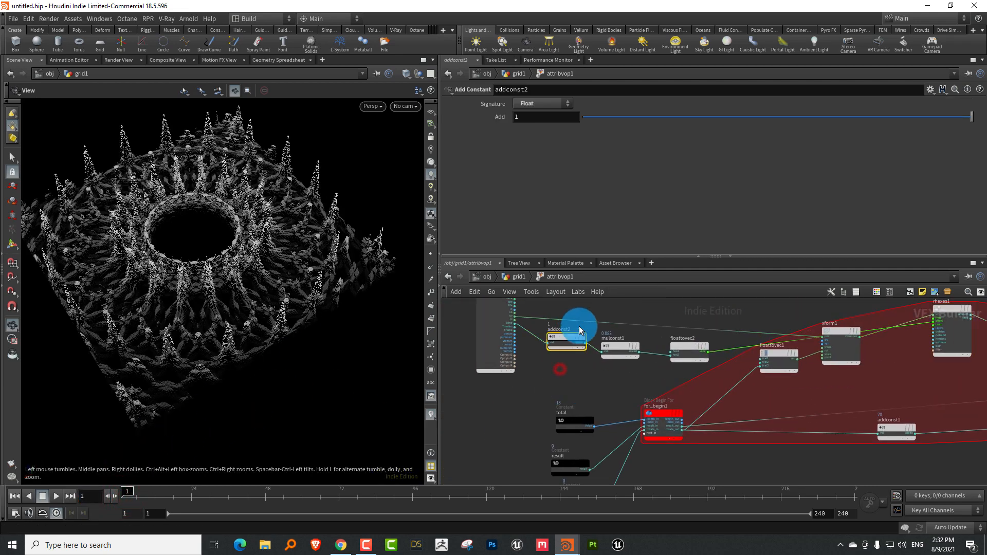
pyautogui.moveTo(559, 122); pyautogui.dragTo(509, 133)
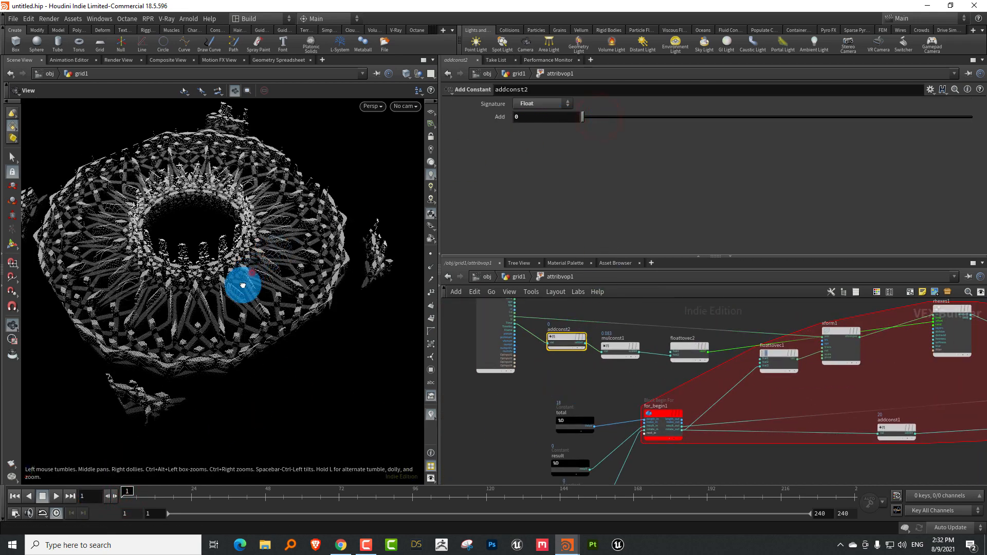
pyautogui.moveTo(253, 272); pyautogui.dragTo(221, 299)
pyautogui.moveTo(176, 187); pyautogui.dragTo(47, 169)
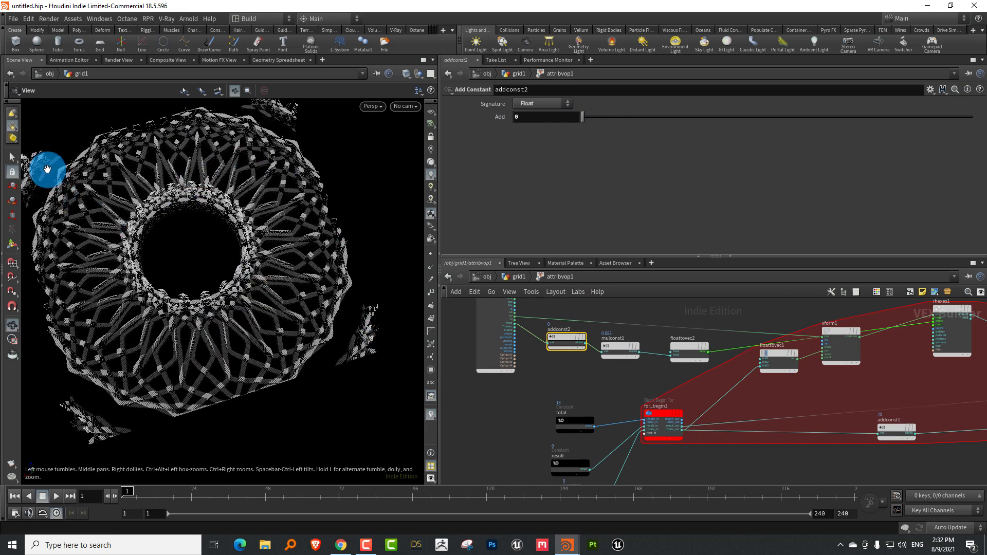
pyautogui.moveTo(220, 177); pyautogui.dragTo(204, 163)
# Step: Insert a Clamp node on the connection between xform1 and rhexes1 inside the for loop
pyautogui.moveTo(843, 407); pyautogui.dragTo(716, 371, button='middle')
pyautogui.moveTo(606, 333); pyautogui.dragTo(826, 344, button='middle')
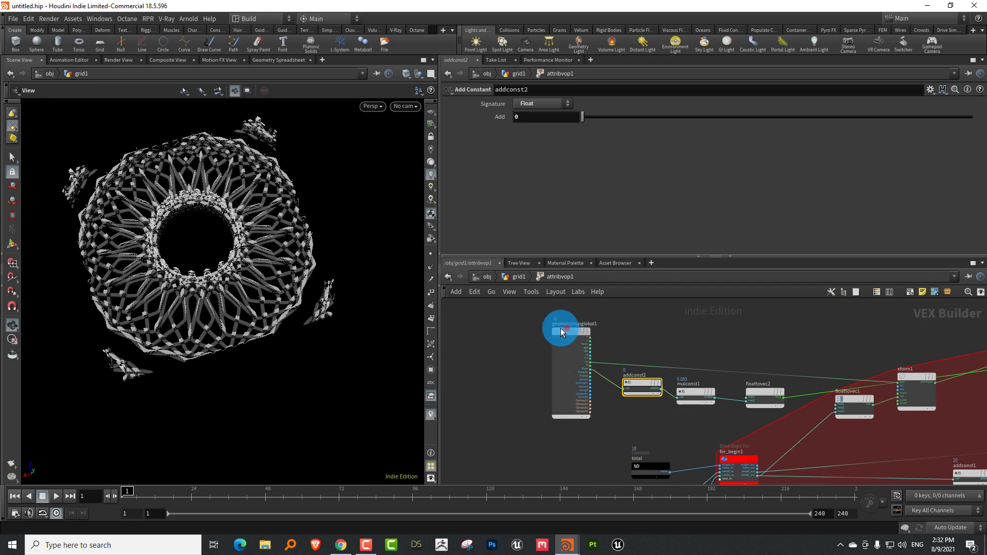
pyautogui.moveTo(566, 327); pyautogui.dragTo(539, 327)
pyautogui.moveTo(763, 320); pyautogui.dragTo(532, 305, button='middle')
pyautogui.moveTo(690, 360); pyautogui.dragTo(697, 329)
pyautogui.scroll(3, 786, 332)
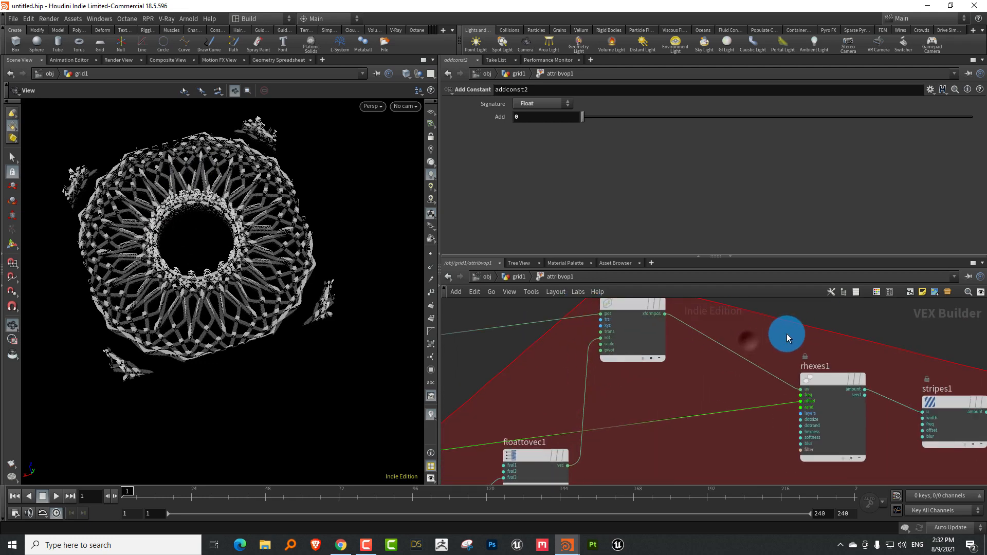
pyautogui.press('Tab')
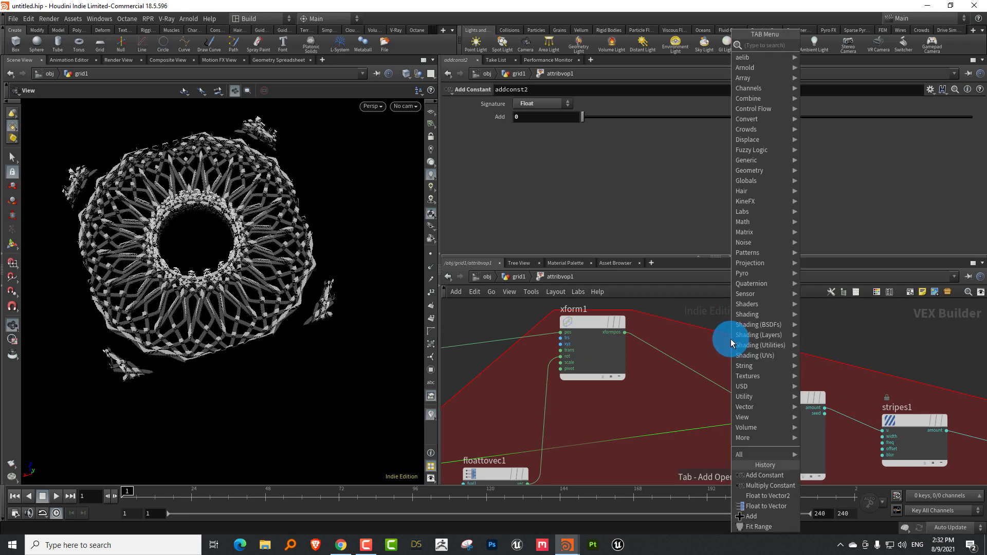
pyautogui.write('clam')
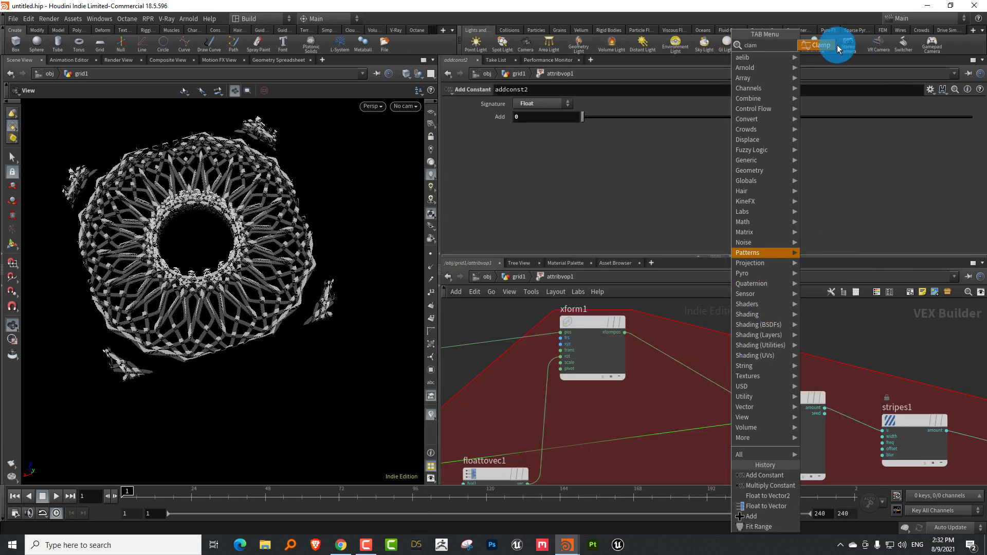
pyautogui.click(828, 45)
pyautogui.click(681, 366)
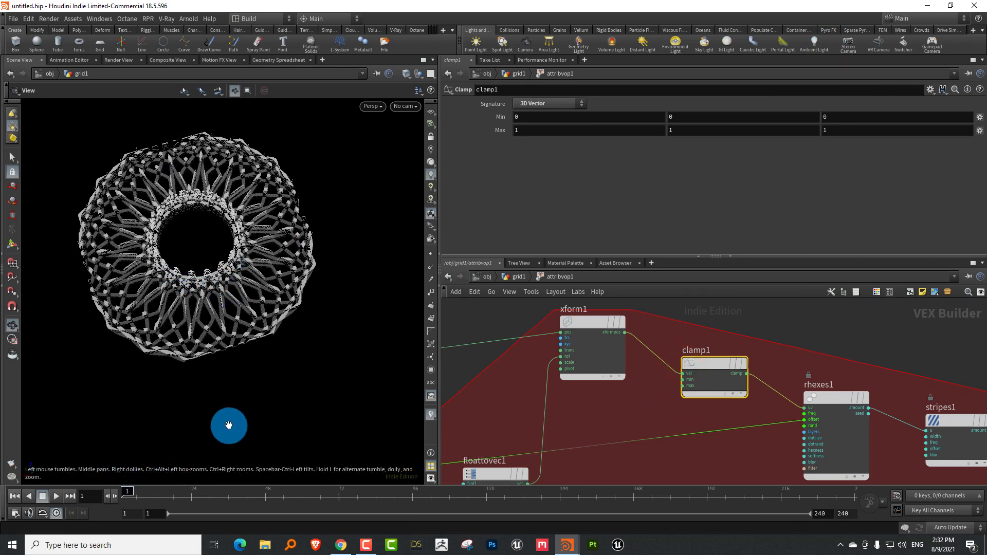
# Step: Set the Add value of addconst2, fed by the Time output, to 0.35
pyautogui.moveTo(492, 371); pyautogui.dragTo(728, 367, button='middle')
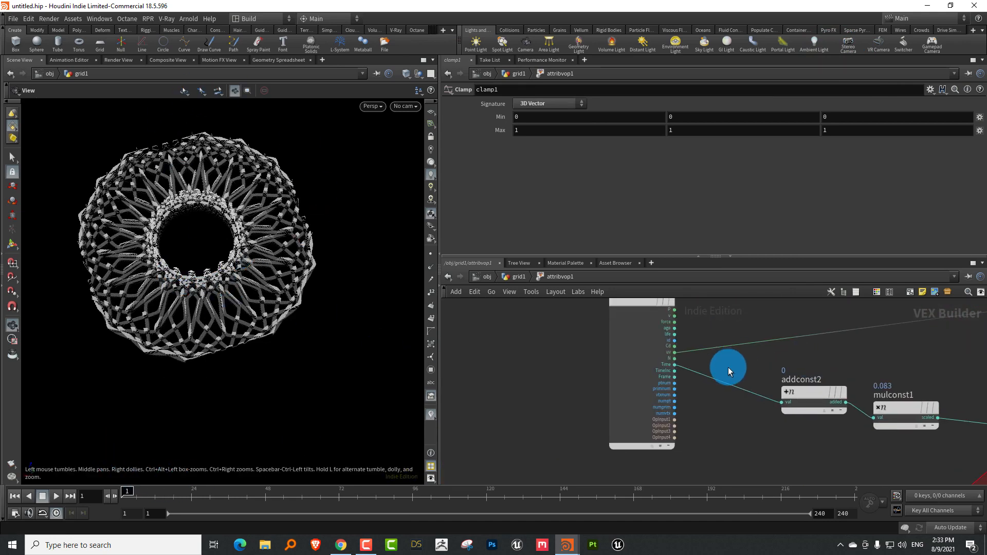
pyautogui.moveTo(823, 403); pyautogui.dragTo(822, 403)
pyautogui.click(718, 121)
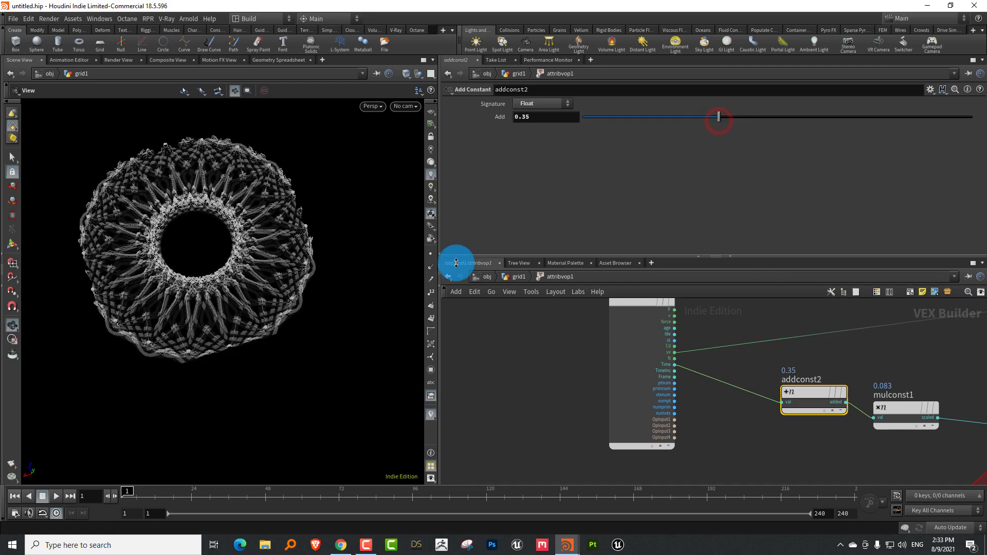
# Step: Play the animation and inspect the displaced pattern in an angled perspective
pyautogui.moveTo(267, 324); pyautogui.dragTo(220, 353)
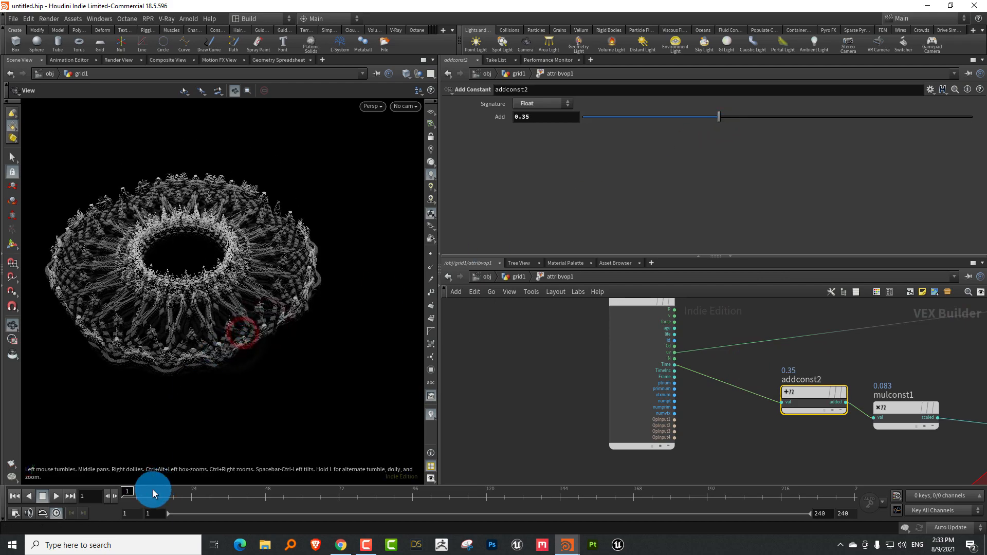
pyautogui.click(56, 496)
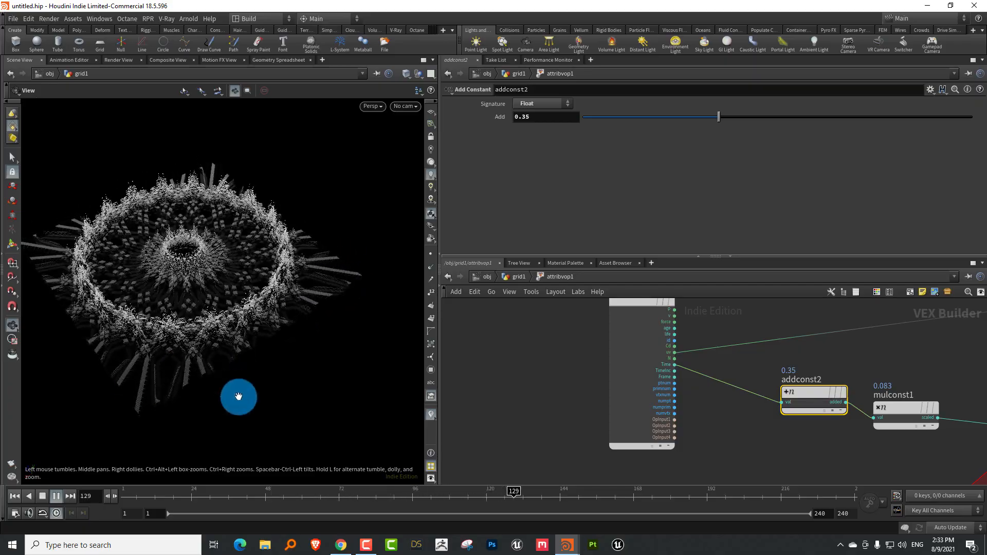
pyautogui.moveTo(195, 370); pyautogui.dragTo(195, 452)
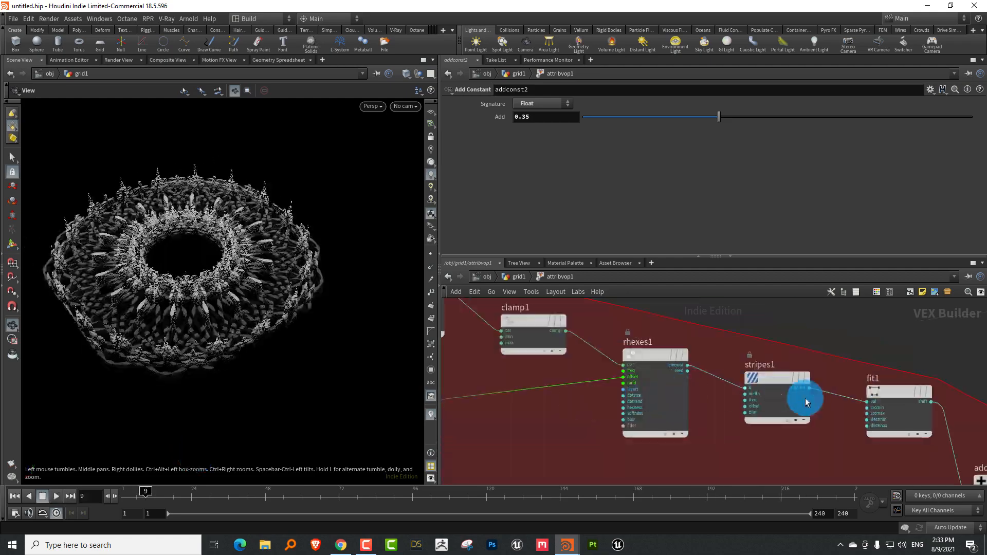
# Step: Set the Destination Max of fit1 to 0.256 inside the for loop
pyautogui.moveTo(846, 446); pyautogui.dragTo(786, 428, button='middle')
pyautogui.moveTo(784, 436); pyautogui.dragTo(848, 372)
pyautogui.click(790, 158)
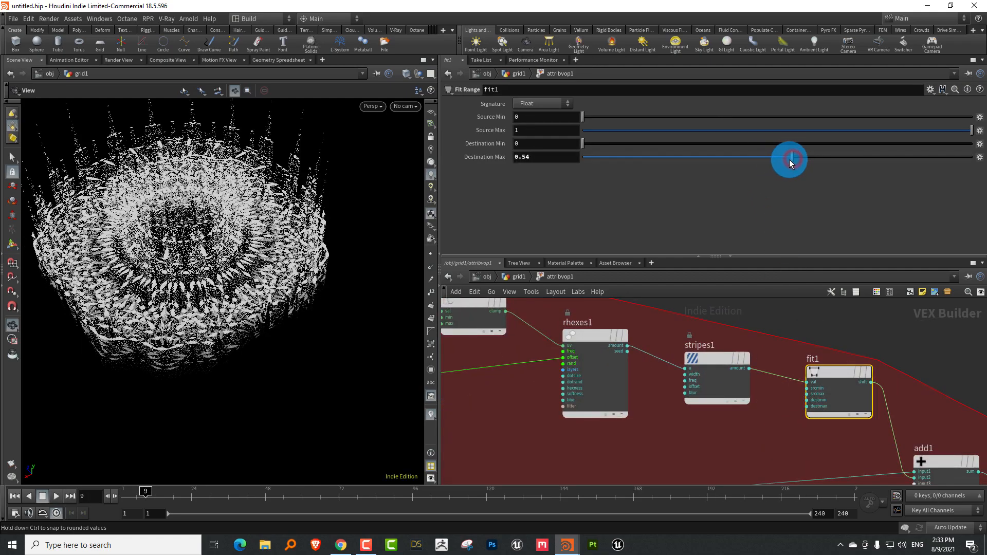
pyautogui.moveTo(774, 162); pyautogui.dragTo(773, 158)
pyautogui.moveTo(235, 256); pyautogui.dragTo(242, 308)
pyautogui.click(682, 158)
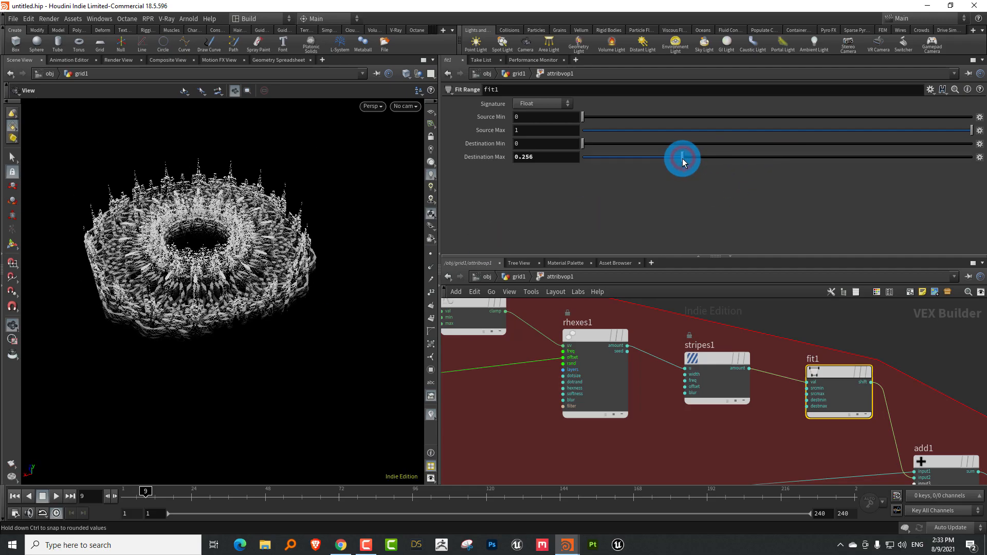
# Step: Review the stripes1 parameters and play the animation from near its start to inspect the taller pattern
pyautogui.click(686, 388)
pyautogui.click(140, 493)
pyautogui.click(56, 496)
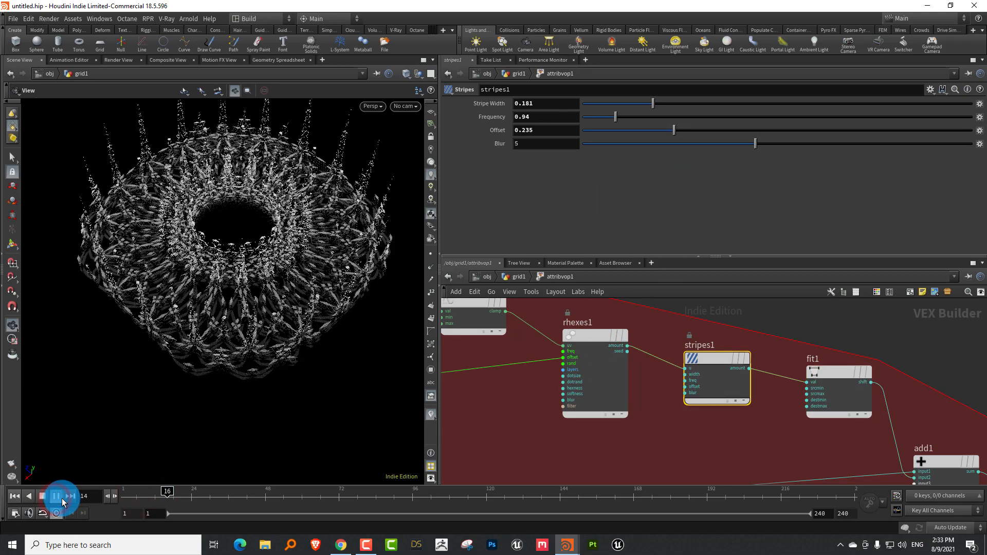
pyautogui.click(42, 496)
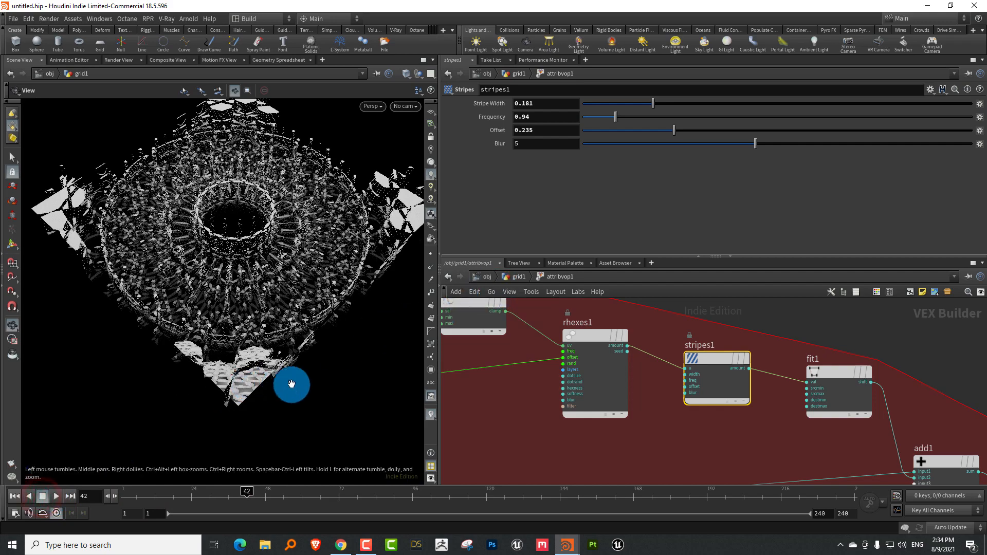
pyautogui.moveTo(292, 385); pyautogui.dragTo(304, 355)
# Step: Detach clamp1 from the connection between xform1 and rhexes1 and place it outside the for loop
pyautogui.moveTo(516, 392); pyautogui.dragTo(615, 462, button='middle')
pyautogui.moveTo(520, 423); pyautogui.dragTo(552, 453, button='middle')
pyautogui.moveTo(598, 369); pyautogui.dragTo(771, 323)
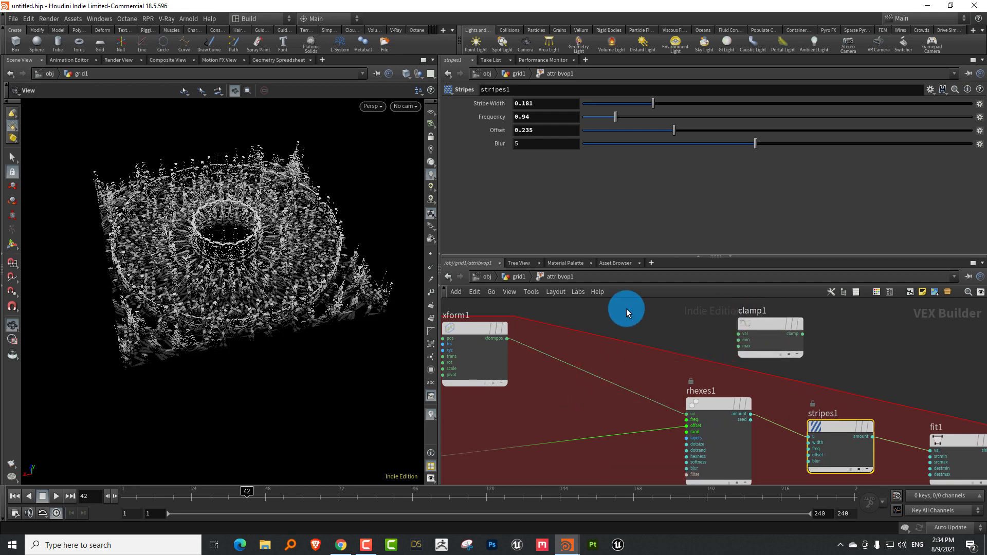
# Step: Add a Mirror node after attribwrangle2 in the grid1 network, set its direction to 0, 1, 0 and display it
pyautogui.click(517, 277)
pyautogui.moveTo(681, 361); pyautogui.dragTo(626, 336, button='middle')
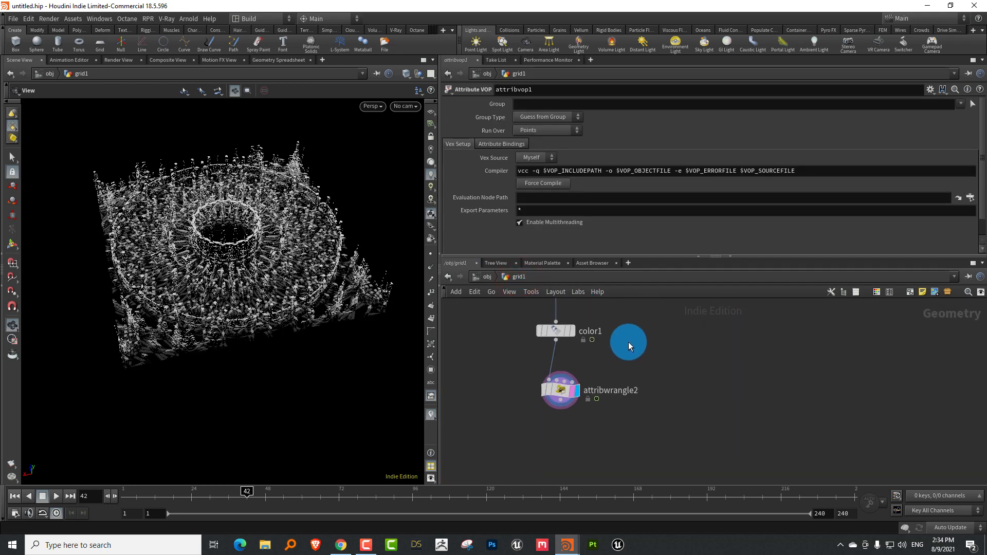
pyautogui.press('Tab')
pyautogui.write('mi')
pyautogui.click(737, 31)
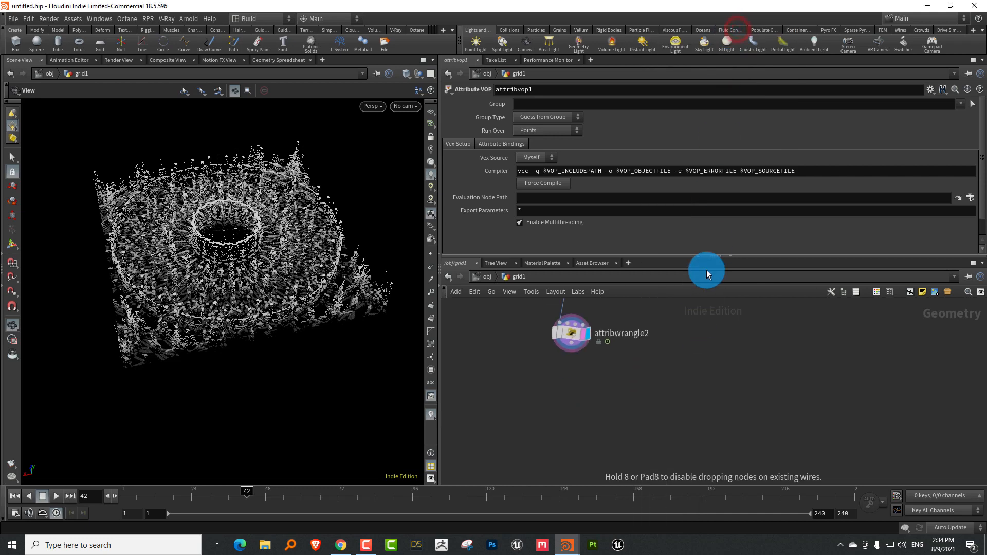
pyautogui.click(595, 388)
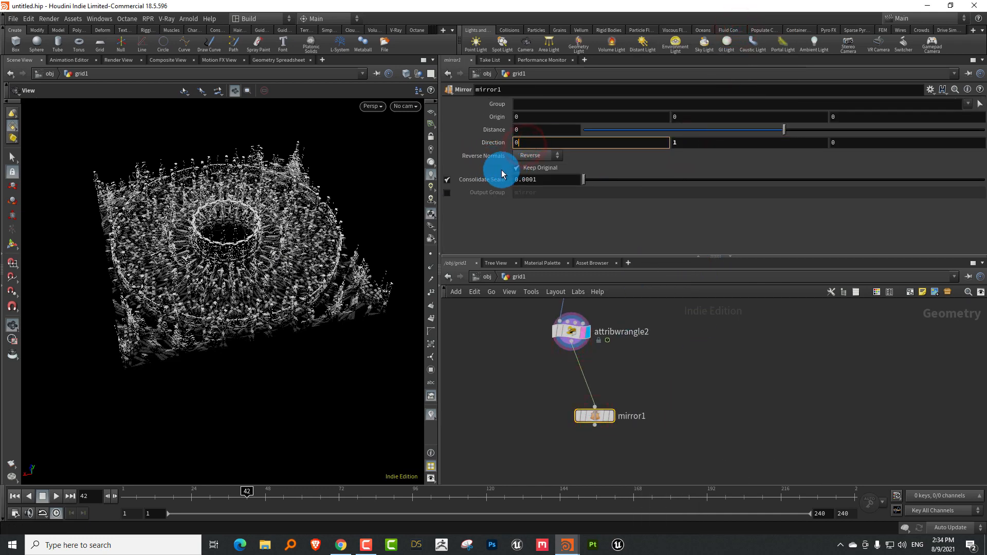
pyautogui.moveTo(283, 321); pyautogui.dragTo(227, 327)
pyautogui.click(609, 415)
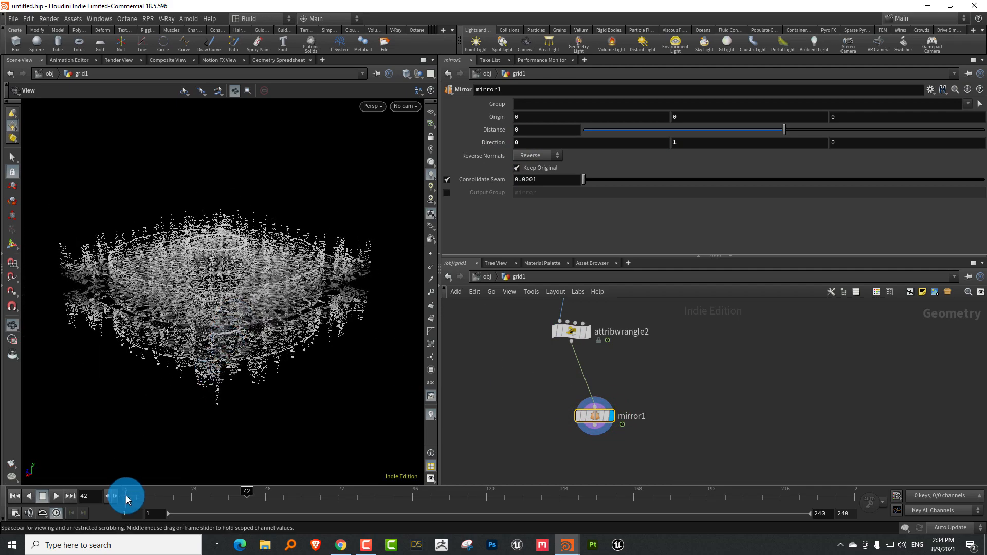
# Step: Play the mirrored animation from the first frame and set the mirror distance to 0.31
pyautogui.moveTo(131, 499); pyautogui.dragTo(76, 498)
pyautogui.click(58, 496)
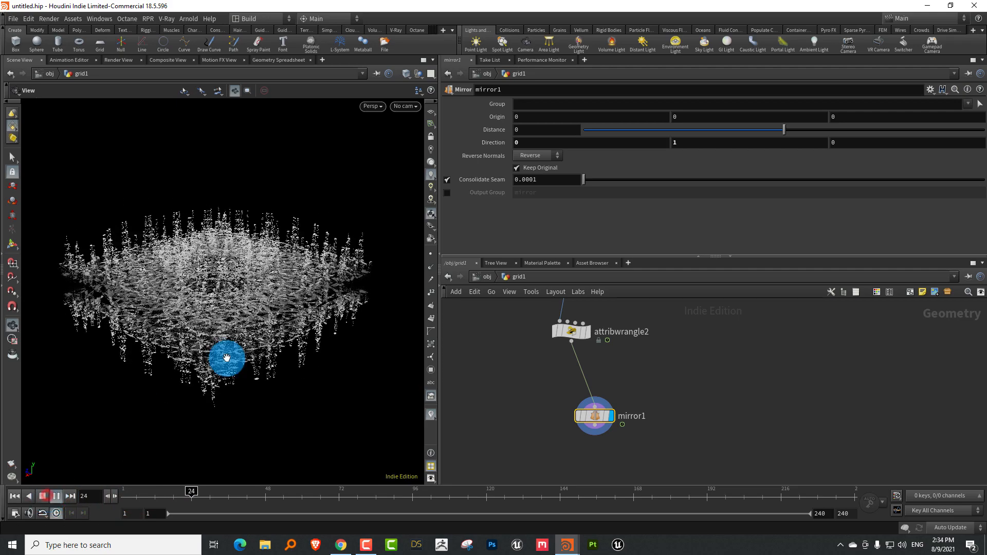
pyautogui.moveTo(806, 134)
pyautogui.mouseDown()
pyautogui.moveTo(826, 132)
pyautogui.moveTo(796, 132)
pyautogui.mouseUp()
pyautogui.moveTo(291, 244); pyautogui.dragTo(240, 200)
# Step: Reopen the attribvop1 network and add a Unified Noise - Static node above the for loop
pyautogui.moveTo(688, 392); pyautogui.dragTo(657, 419, button='middle')
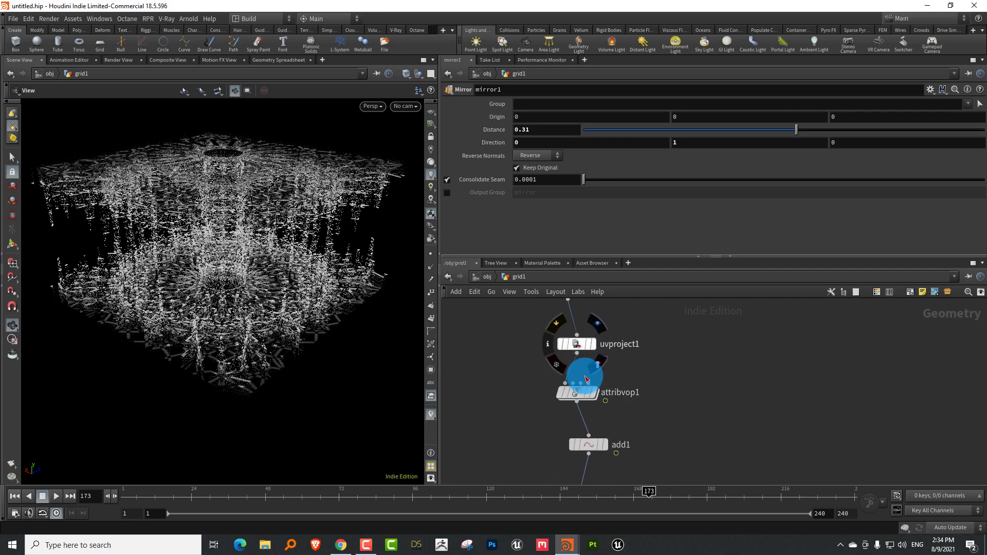
pyautogui.doubleClick(577, 393)
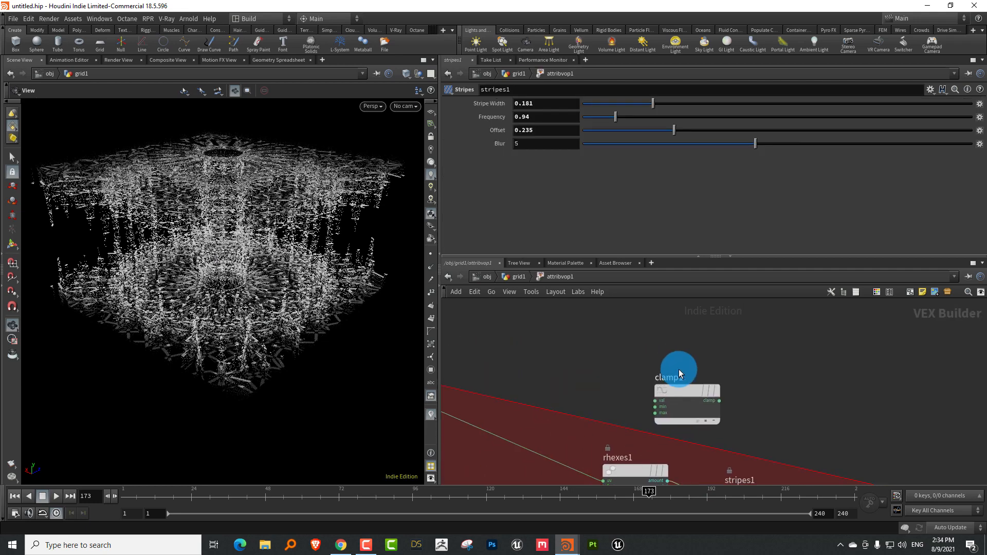
pyautogui.press('Tab')
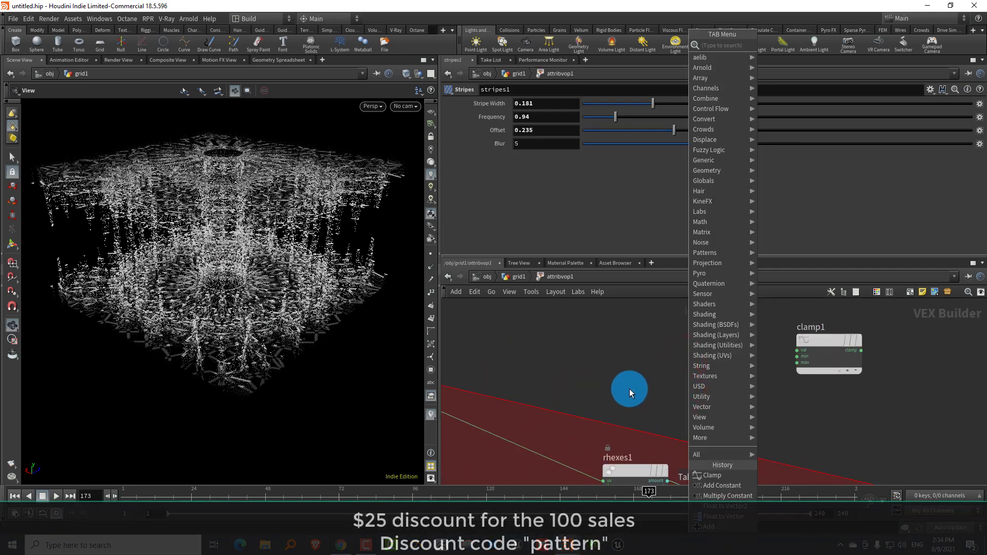
pyautogui.write('noise')
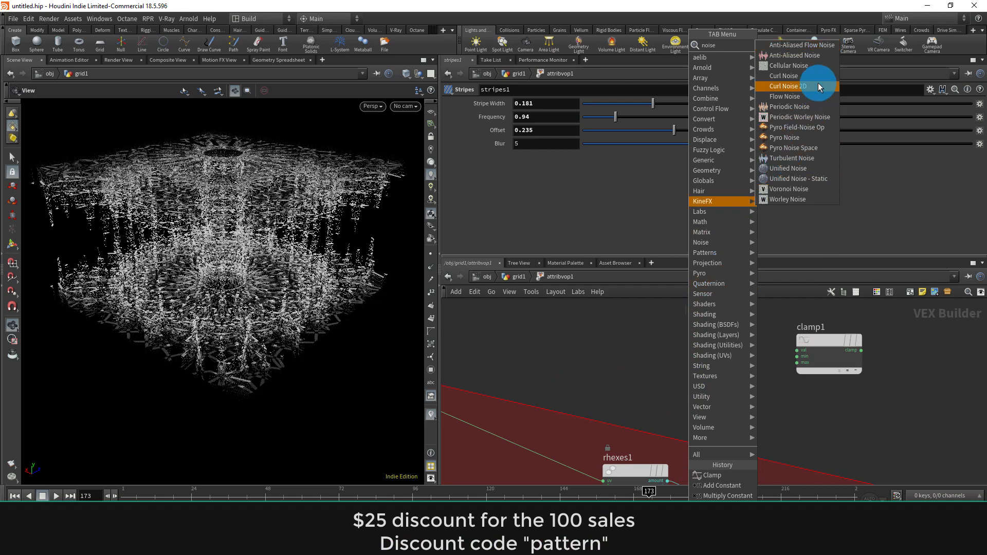
pyautogui.click(807, 171)
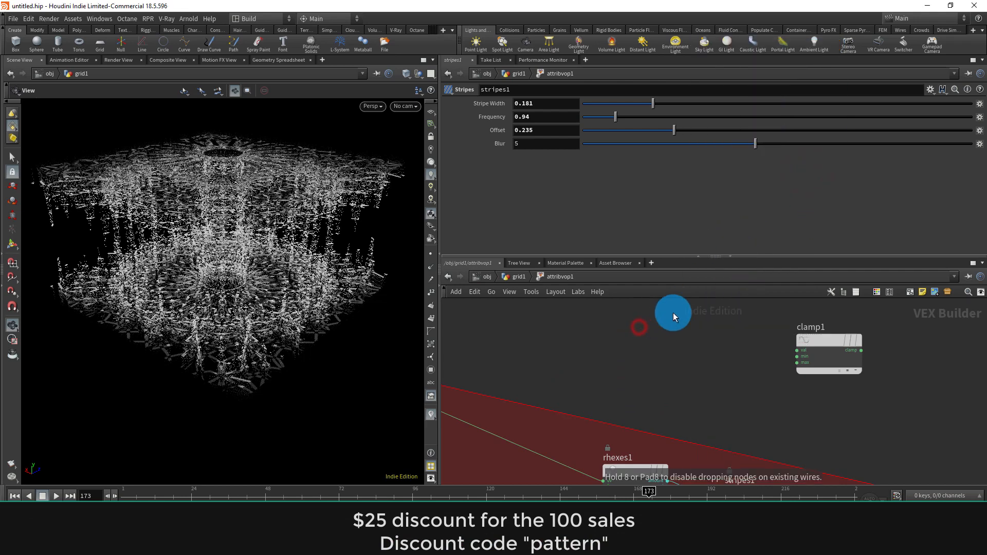
pyautogui.click(639, 327)
# Step: Connect the xformpos output of xform1 to the pos input of the Unified Noise - Static node
pyautogui.moveTo(737, 354); pyautogui.dragTo(682, 400, button='middle')
pyautogui.moveTo(681, 387); pyautogui.dragTo(640, 405, button='right')
pyautogui.moveTo(640, 385); pyautogui.dragTo(639, 340)
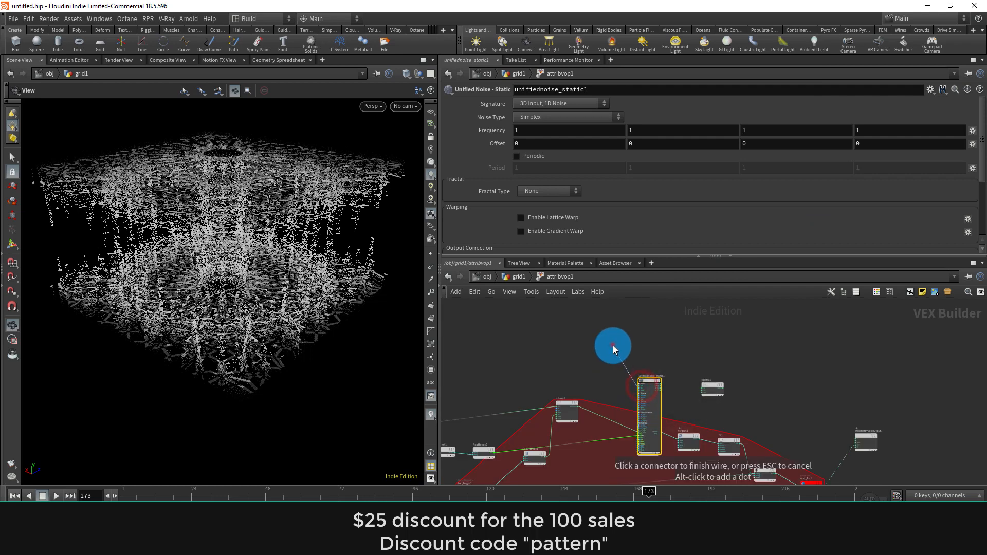
pyautogui.scroll(5, 581, 385)
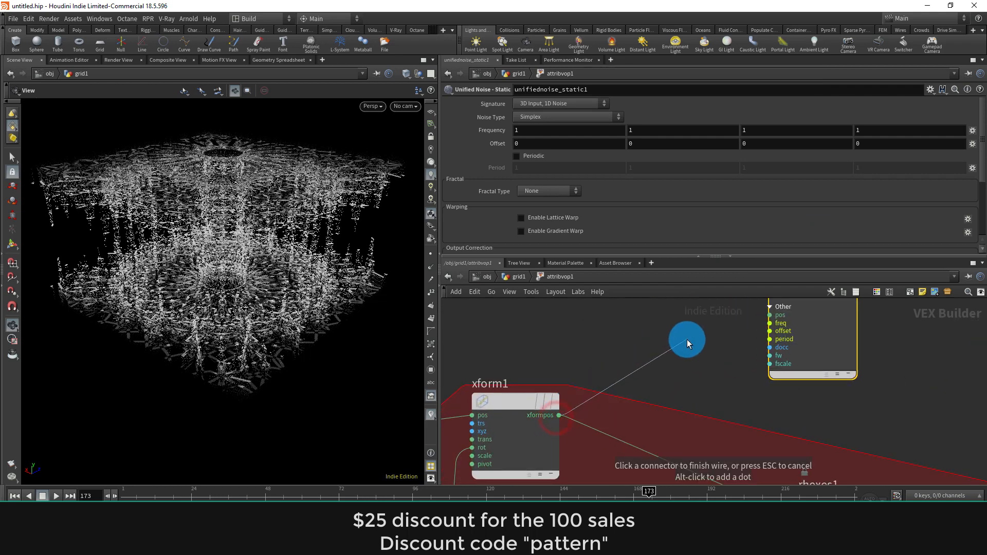
pyautogui.moveTo(687, 340); pyautogui.dragTo(632, 369, button='middle')
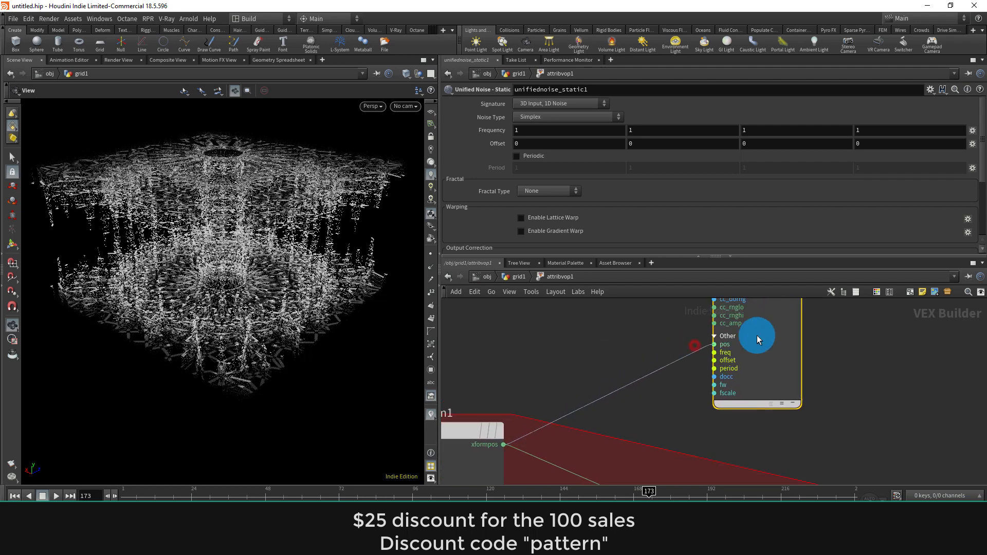
# Step: Connect the noise output of the Unified Noise - Static node to the u input of stripes1, replacing rhexes1
pyautogui.moveTo(786, 321); pyautogui.dragTo(676, 407, button='middle')
pyautogui.scroll(-3, 738, 331)
pyautogui.moveTo(729, 341)
pyautogui.mouseDown(button='middle')
pyautogui.moveTo(663, 409)
pyautogui.moveTo(653, 309)
pyautogui.mouseUp(button='middle')
pyautogui.scroll(3, 679, 344)
pyautogui.click(614, 361)
pyautogui.moveTo(694, 458); pyautogui.dragTo(686, 341, button='middle')
pyautogui.moveTo(697, 422); pyautogui.dragTo(692, 306, button='middle')
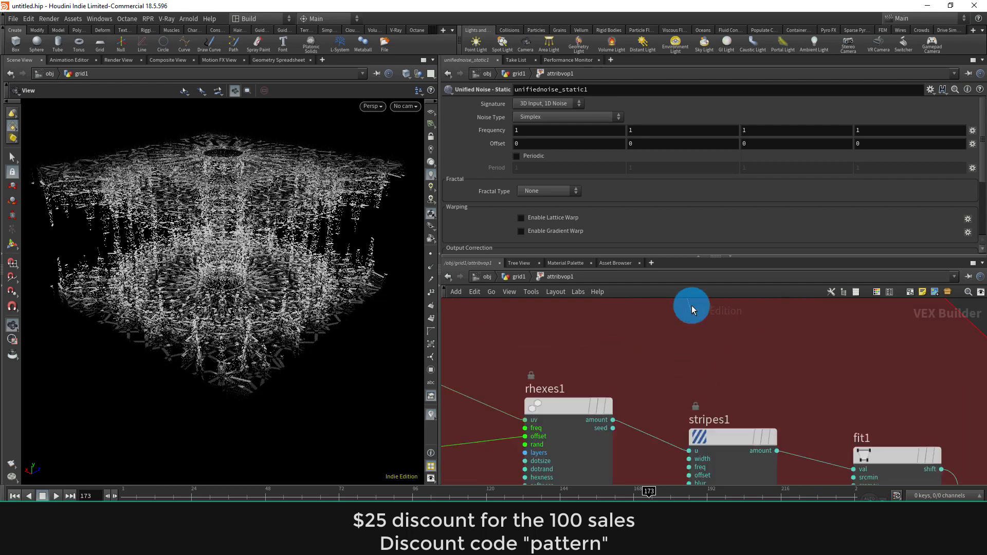
pyautogui.moveTo(671, 401); pyautogui.dragTo(665, 334, button='middle')
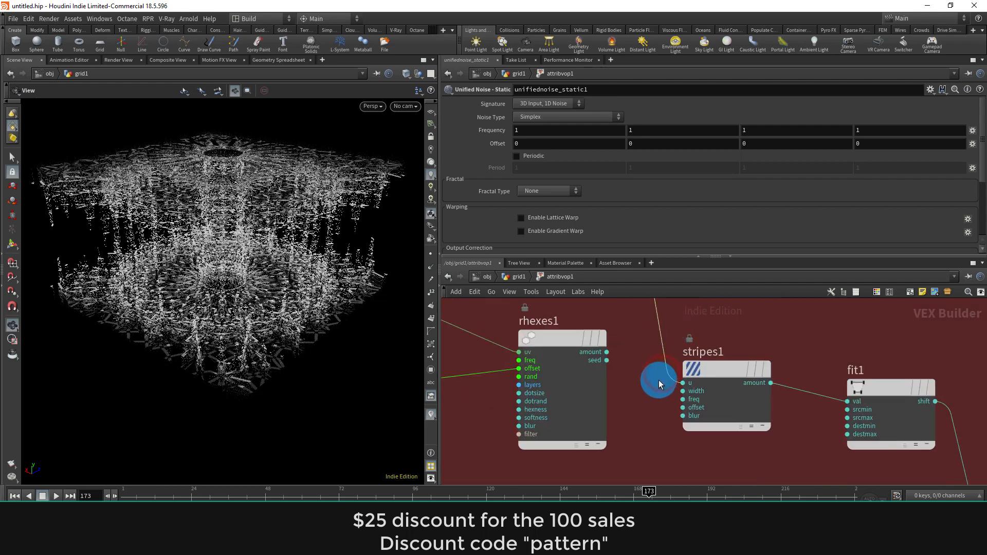
# Step: Return to the grid1 network and display color1, followed by the unmirrored attribwrangle2 result
pyautogui.click(522, 278)
pyautogui.moveTo(573, 308); pyautogui.dragTo(672, 337, button='middle')
pyautogui.click(628, 426)
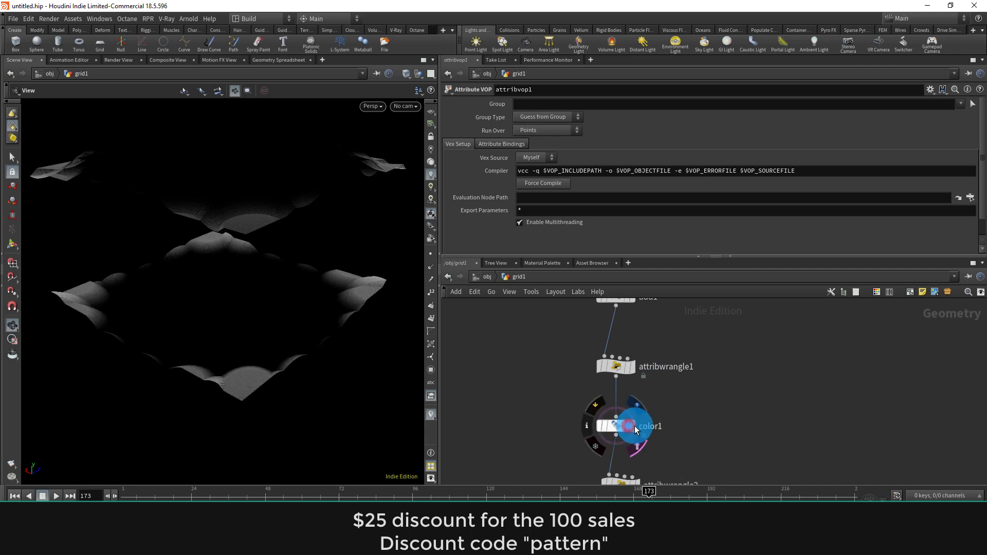
pyautogui.click(634, 426)
pyautogui.click(618, 426)
pyautogui.moveTo(690, 390); pyautogui.dragTo(681, 347, button='middle')
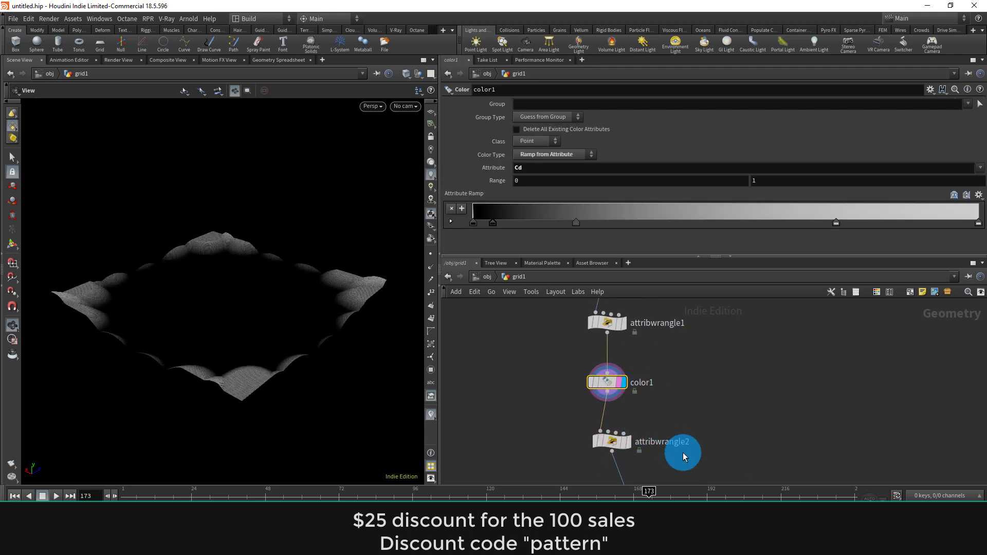
pyautogui.moveTo(683, 456); pyautogui.dragTo(630, 470, button='middle')
pyautogui.click(612, 344)
# Step: Reopen the attribvop1 network and add a Float to Vector4 node outside the for loop, near floattovec2
pyautogui.doubleClick(573, 414)
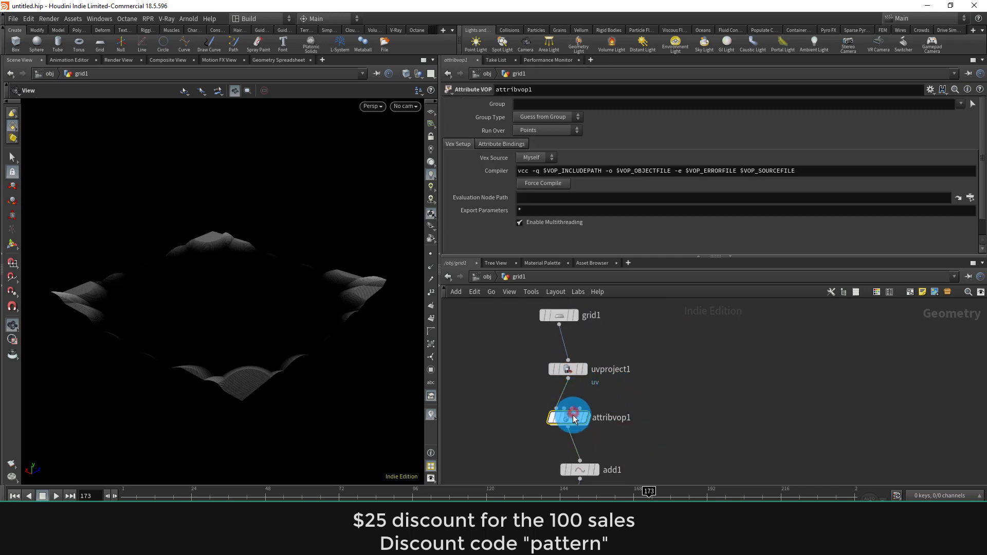
pyautogui.scroll(-5, 641, 406)
pyautogui.scroll(6, 592, 432)
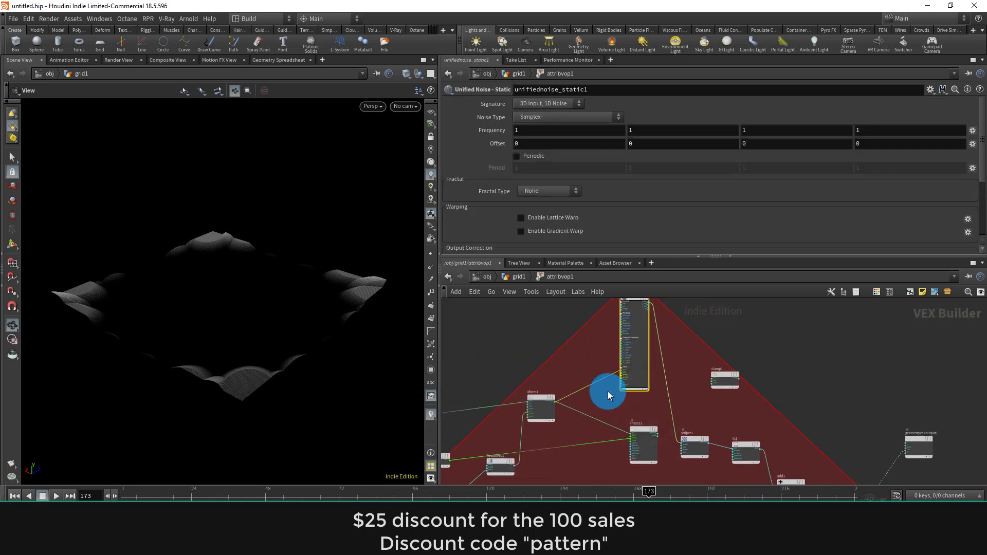
pyautogui.scroll(-5, 575, 394)
pyautogui.scroll(5, 599, 377)
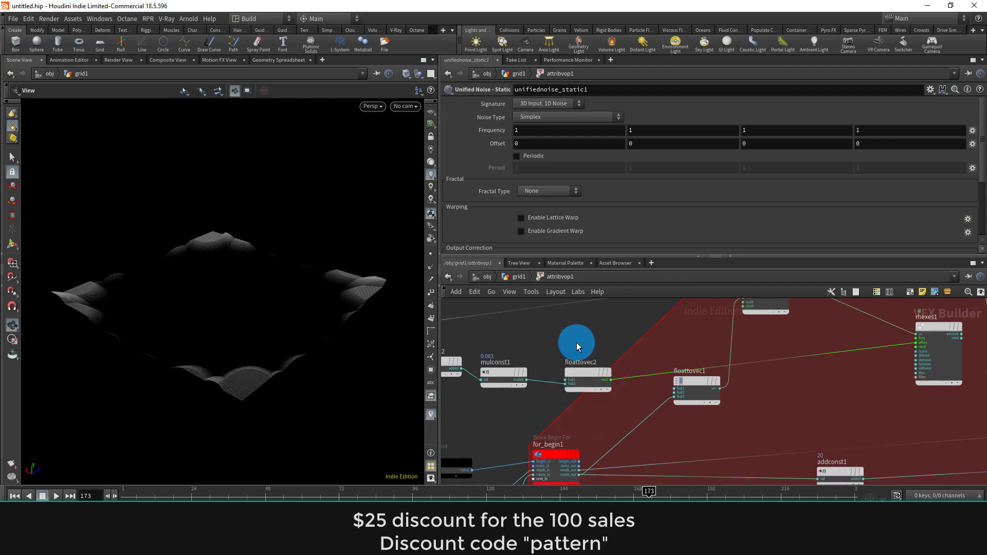
pyautogui.moveTo(561, 394); pyautogui.dragTo(535, 473, button='middle')
pyautogui.press('Tab')
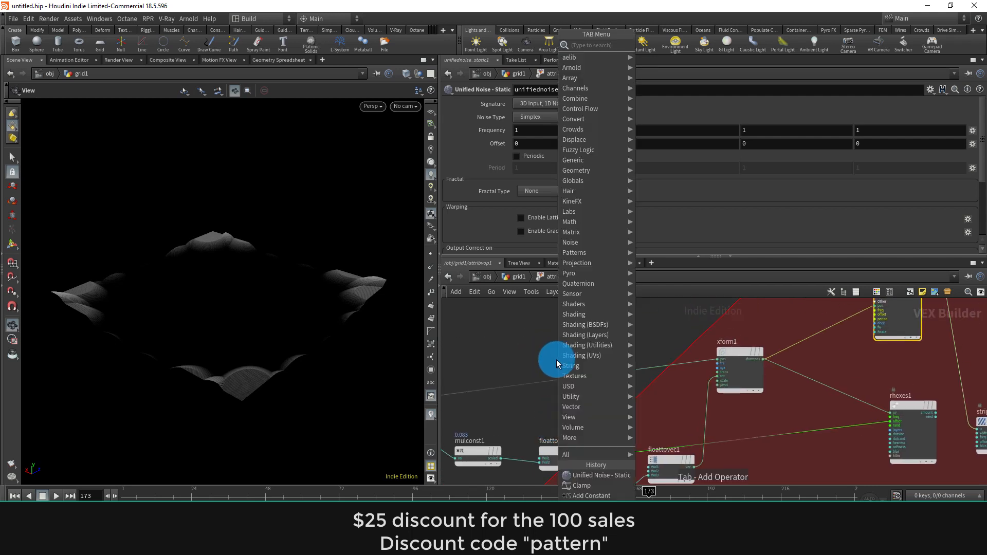
pyautogui.write('float')
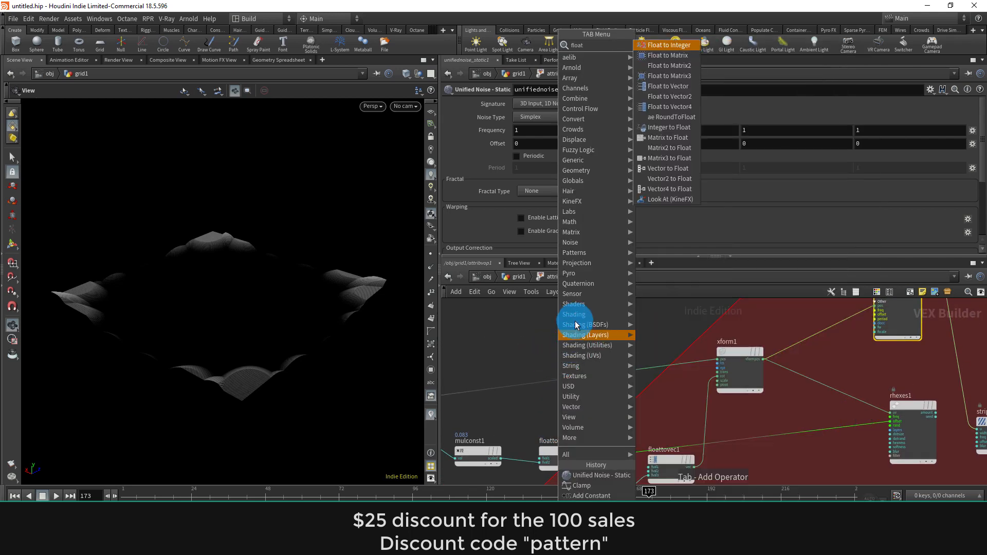
pyautogui.click(692, 108)
pyautogui.scroll(5, 694, 360)
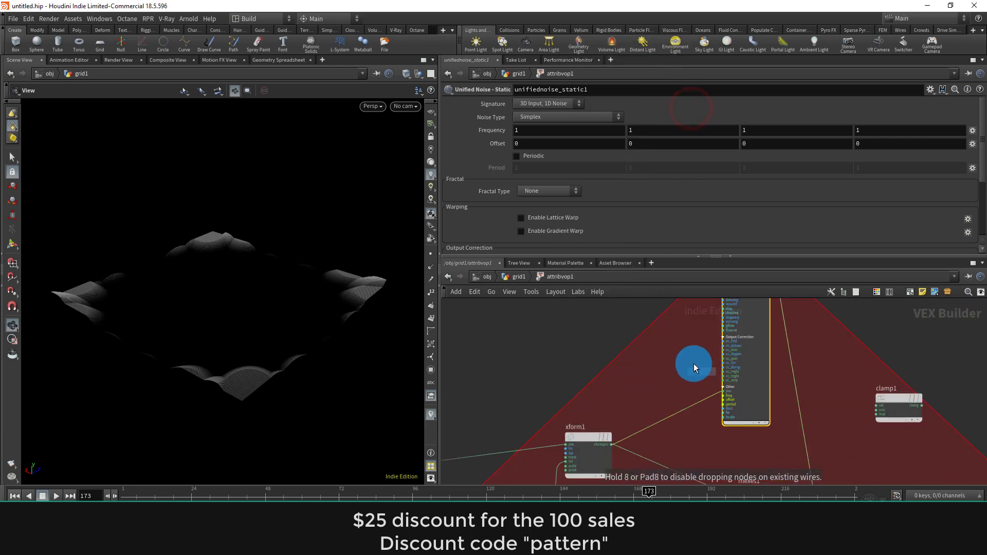
pyautogui.moveTo(652, 404); pyautogui.dragTo(668, 304, button='middle')
pyautogui.scroll(3, 677, 344)
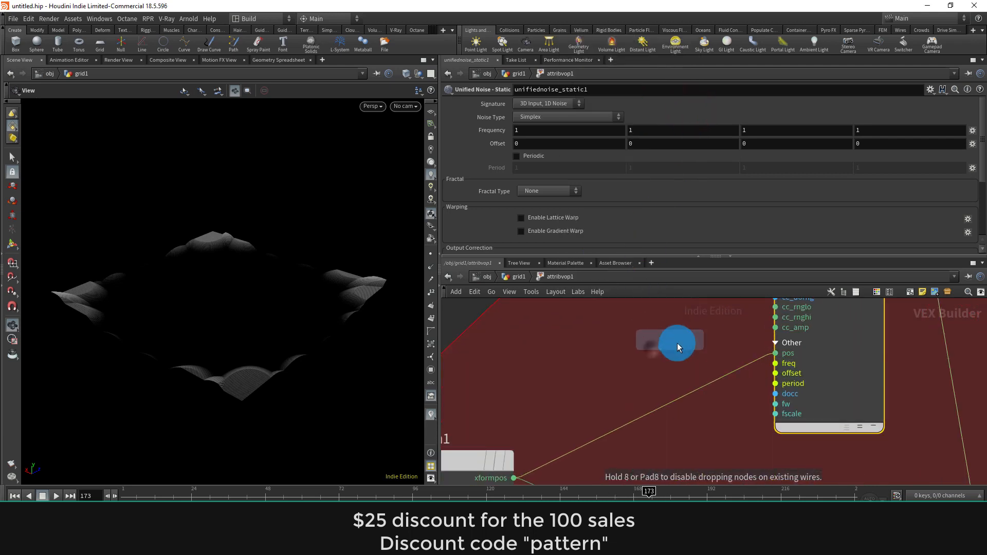
pyautogui.scroll(-3, 746, 349)
pyautogui.scroll(-3, 627, 341)
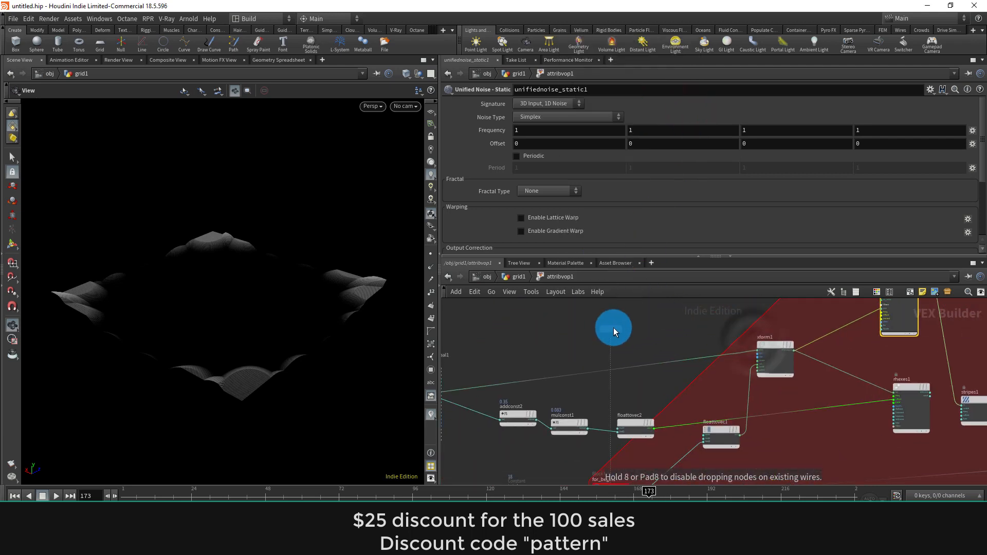
pyautogui.click(624, 330)
# Step: Connect the output of mulconst1 to the third component of the Float to Vector4 node
pyautogui.scroll(4, 590, 395)
pyautogui.click(577, 475)
pyautogui.moveTo(590, 398); pyautogui.dragTo(575, 512, button='middle')
pyautogui.click(584, 390)
# Step: Connect the Float to Vector4 output to the offset input of the Unified Noise - Static node
pyautogui.moveTo(756, 341); pyautogui.dragTo(586, 357, button='middle')
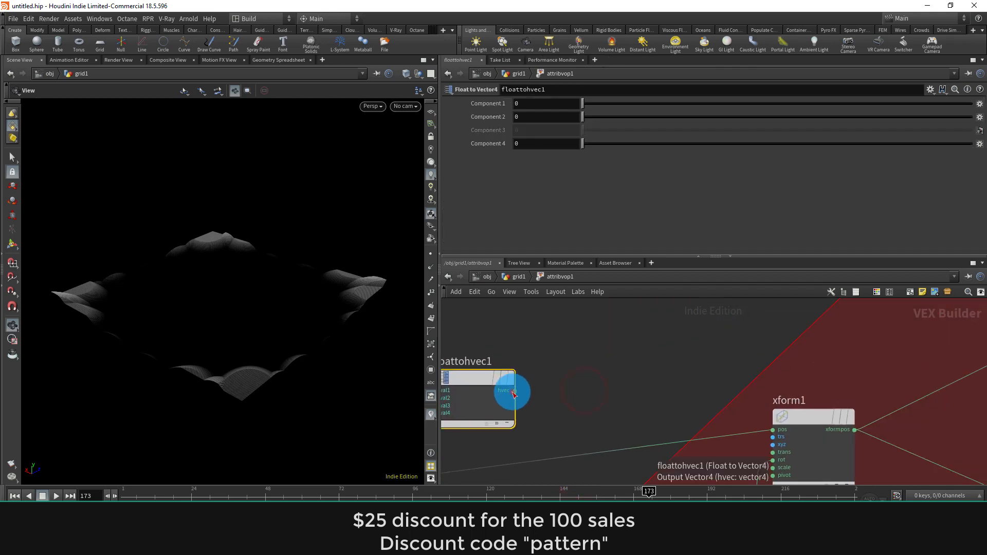
pyautogui.moveTo(513, 393); pyautogui.dragTo(693, 334)
pyautogui.click(757, 353)
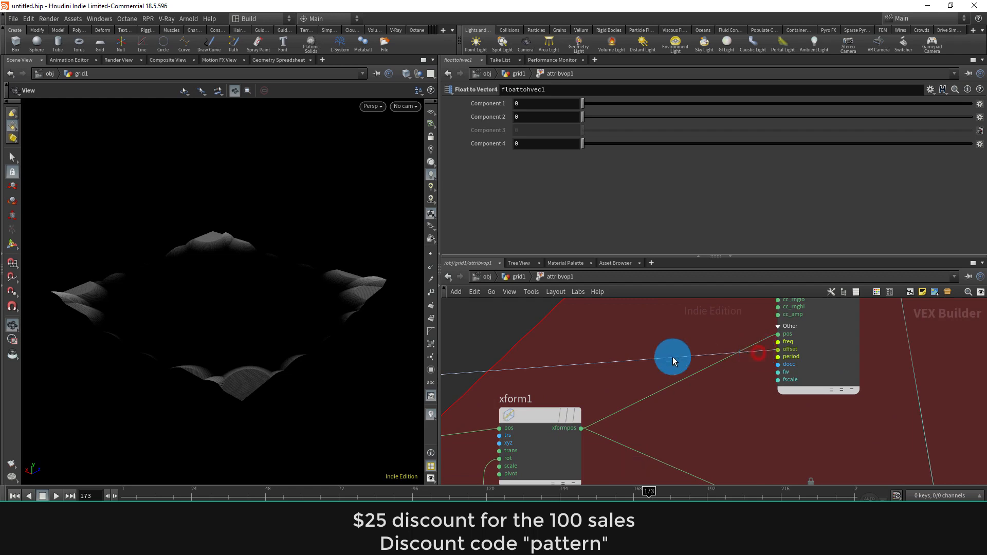
# Step: Play the animation to review the offset noise, stop it and return to frame 1
pyautogui.click(49, 496)
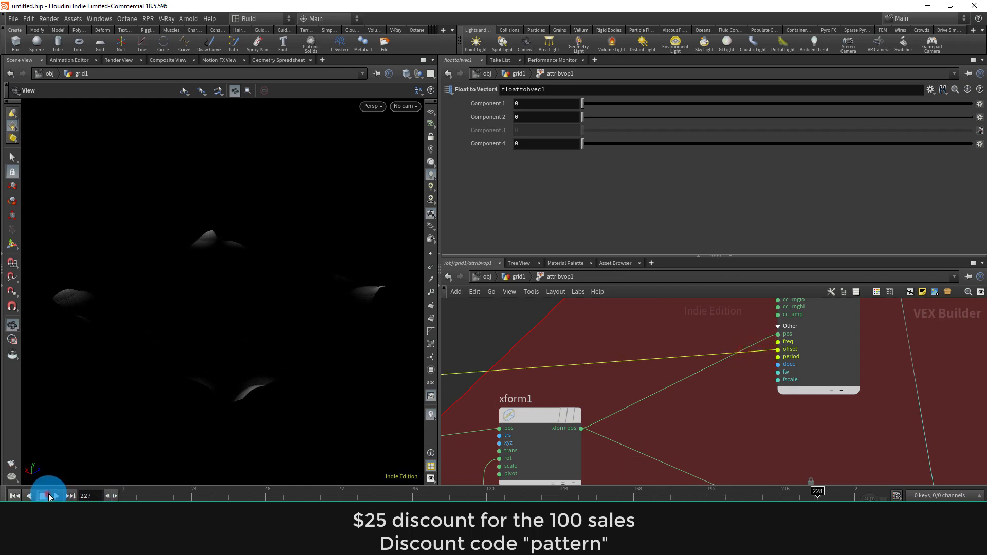
pyautogui.click(435, 410)
pyautogui.moveTo(143, 496); pyautogui.dragTo(122, 496)
# Step: Set the first three frequency components of the Unified Noise - Static node to 4
pyautogui.moveTo(709, 322); pyautogui.dragTo(585, 408, button='middle')
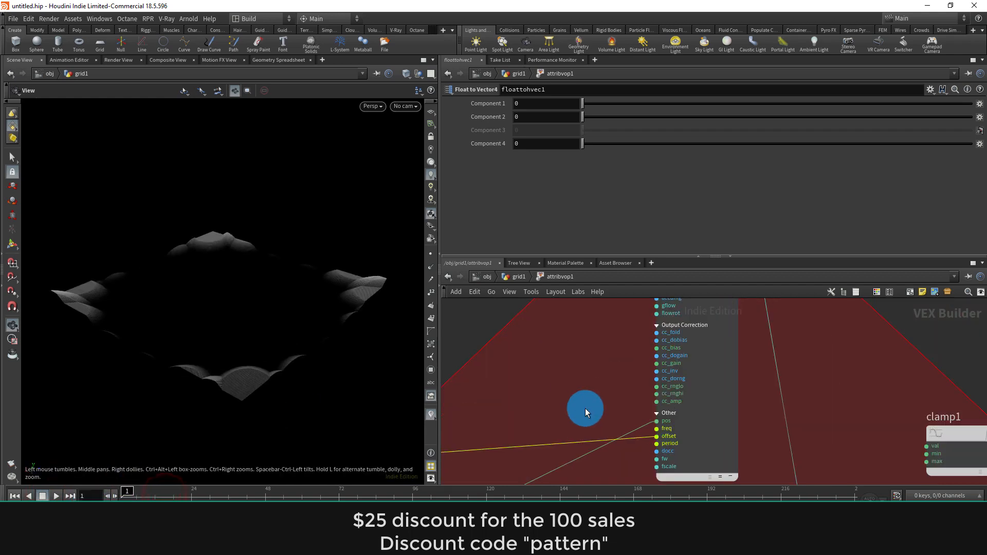
pyautogui.moveTo(594, 374); pyautogui.dragTo(728, 377)
pyautogui.moveTo(824, 329); pyautogui.dragTo(695, 409, button='middle')
pyautogui.scroll(-5, 746, 360)
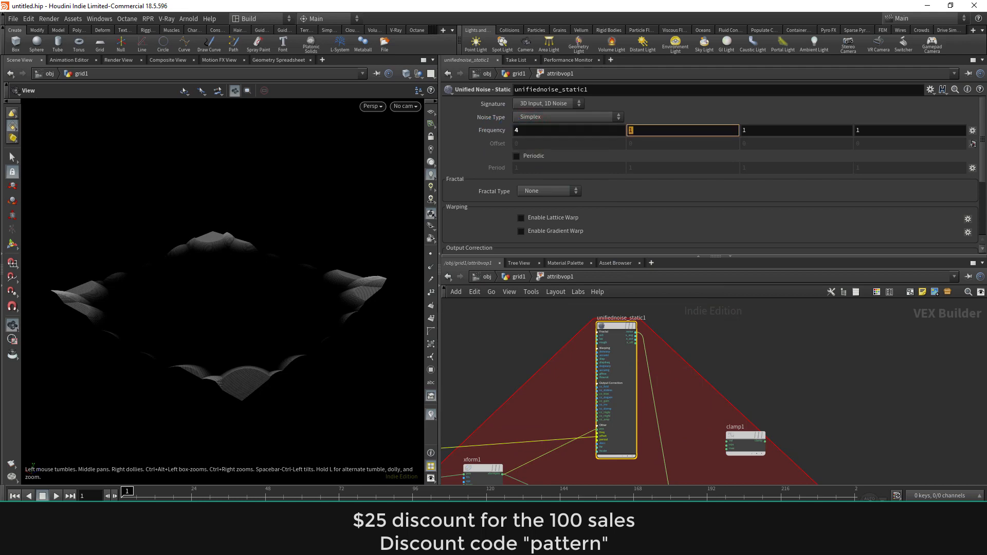
pyautogui.write('4')
pyautogui.press('Tab')
pyautogui.write('4')
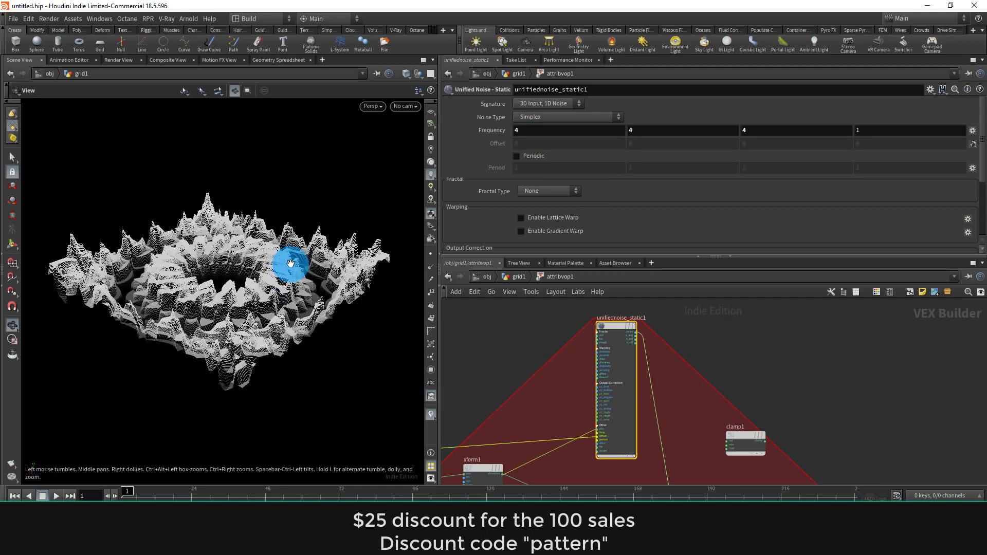
pyautogui.moveTo(267, 280); pyautogui.dragTo(212, 303)
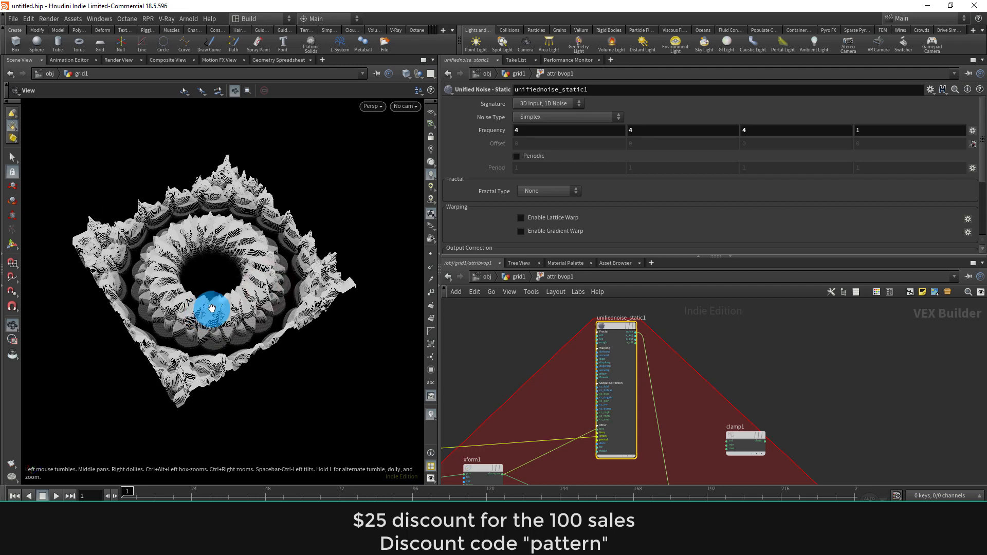
# Step: Change the unified noise type to Worley/Cellular | F2-F1
pyautogui.click(576, 131)
pyautogui.click(564, 118)
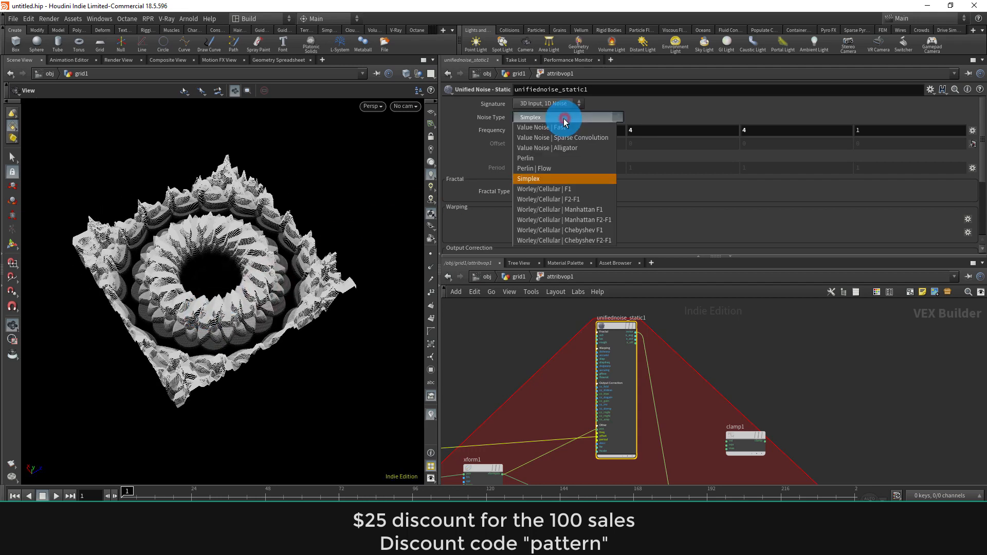
pyautogui.click(574, 200)
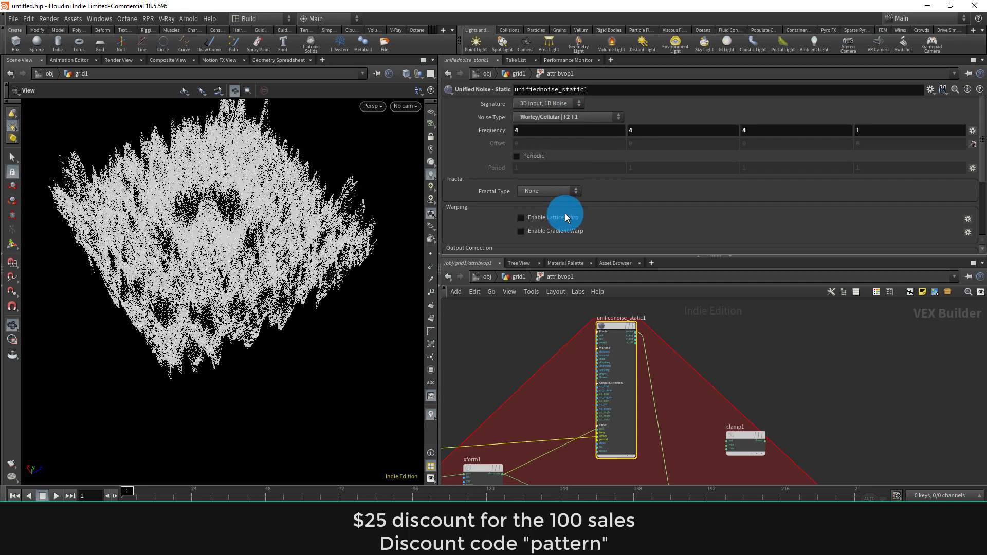
# Step: Reset the first three noise frequency components to 1 and briefly play the animation
pyautogui.click(528, 133)
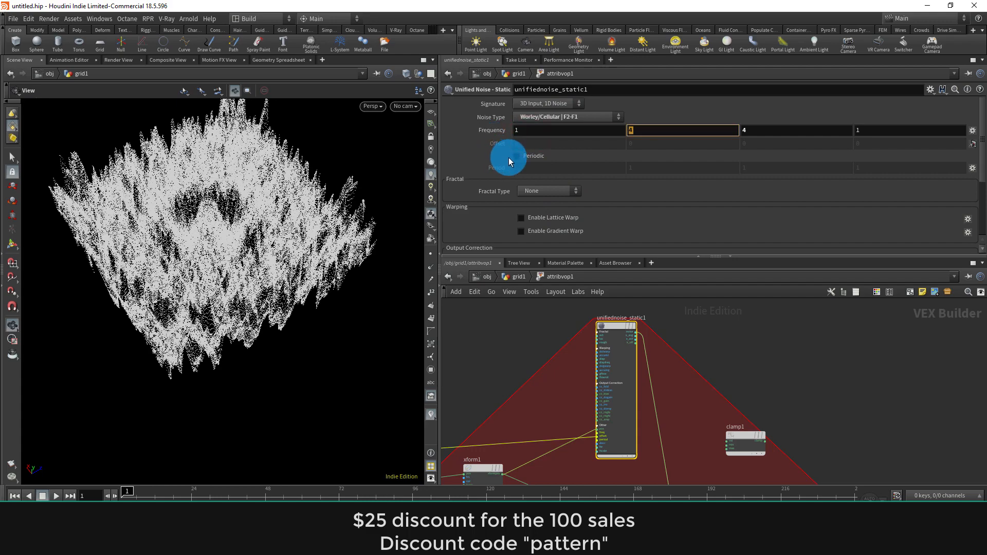
pyautogui.hotkey('ctrl', 'z')
pyautogui.click(53, 496)
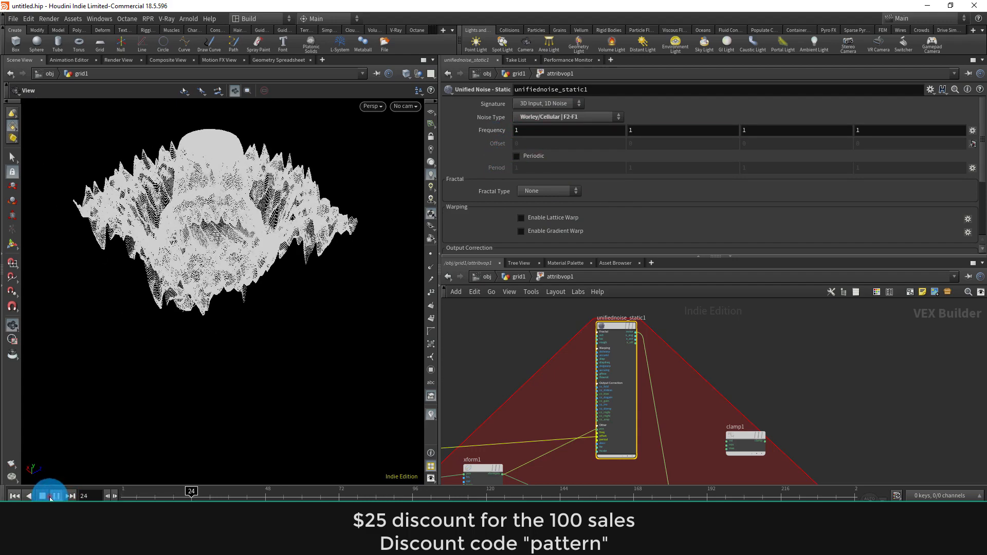
pyautogui.click(50, 496)
# Step: Try the Value Noise | Alligator and Worley/Cellular | Manhattan F2-F1 noise types on the unified noise
pyautogui.click(568, 118)
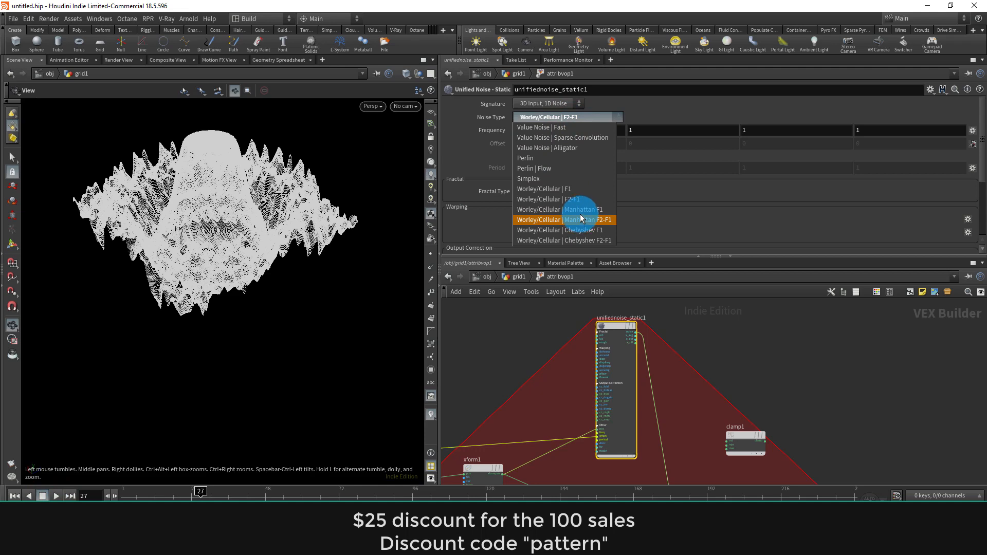
pyautogui.click(576, 146)
pyautogui.moveTo(259, 220); pyautogui.dragTo(278, 252)
pyautogui.click(580, 117)
pyautogui.click(595, 221)
# Step: Switch the unified noise type to Worley/Cellular | Chebyshev F1
pyautogui.click(561, 117)
pyautogui.click(573, 233)
pyautogui.scroll(3, 262, 252)
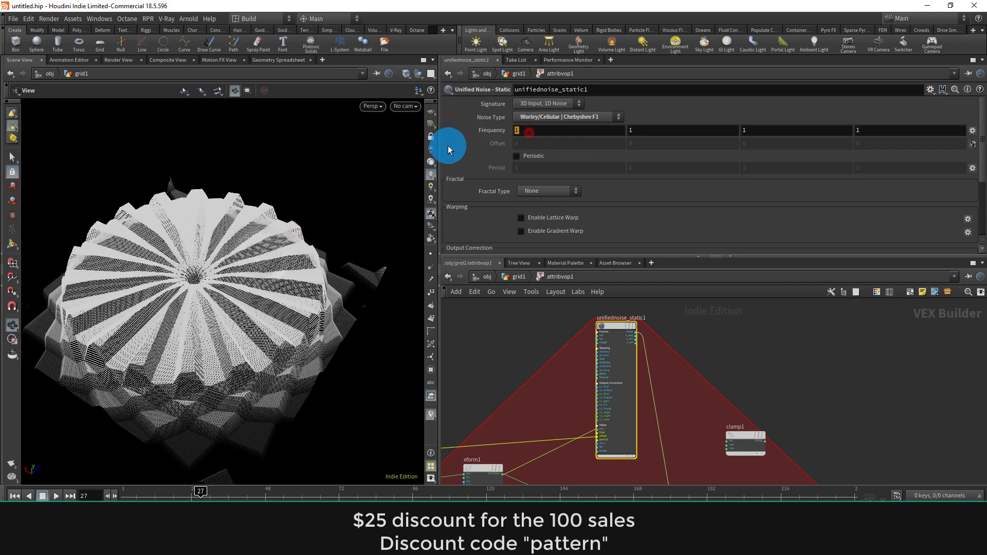
# Step: Set the first three frequency components of the unified noise to 3
pyautogui.write('3')
pyautogui.press('Tab')
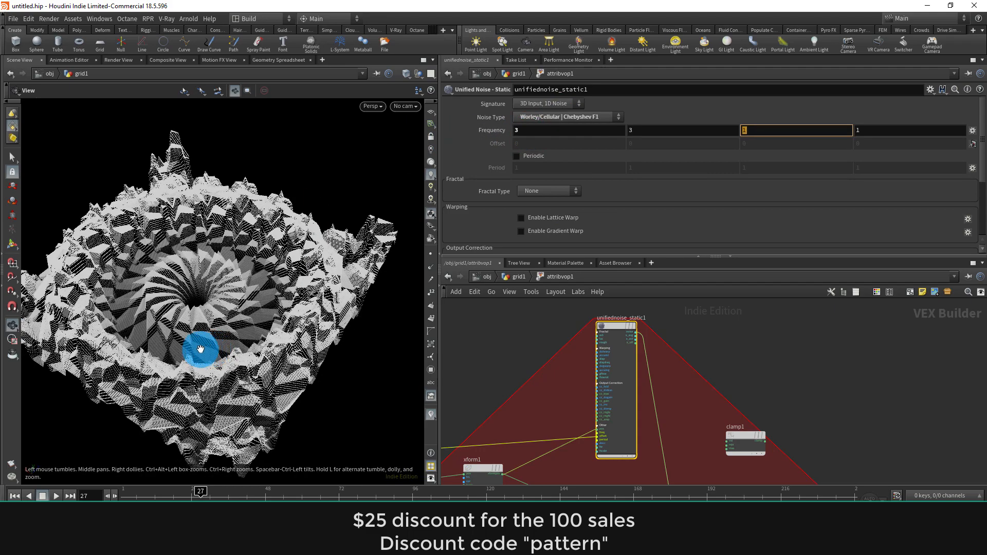
pyautogui.write('3')
pyautogui.press('Return')
pyautogui.moveTo(242, 291); pyautogui.dragTo(181, 350)
pyautogui.scroll(-3, 190, 329)
# Step: Play the Chebyshev F1 noise animation from the start of the timeline and stop it
pyautogui.click(127, 493)
pyautogui.click(58, 496)
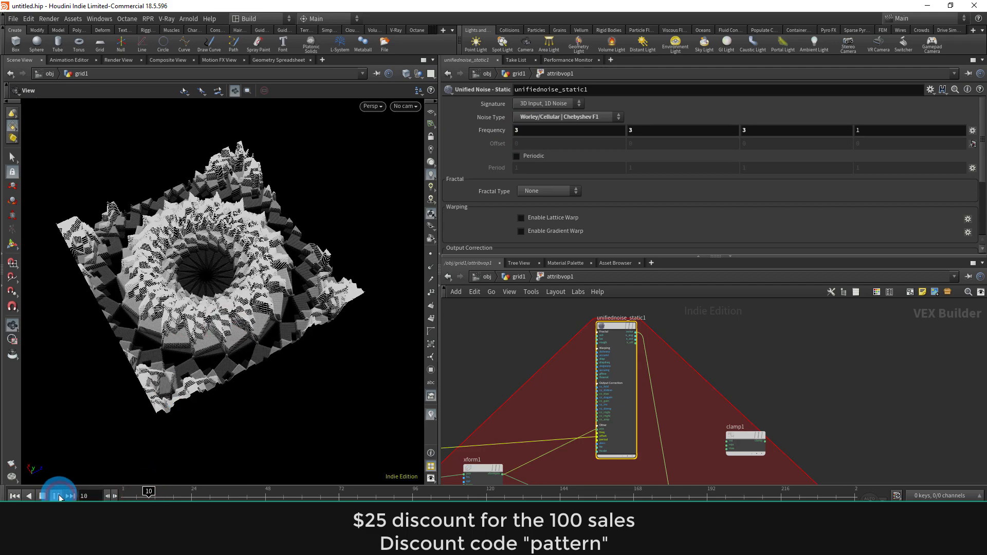
pyautogui.click(50, 497)
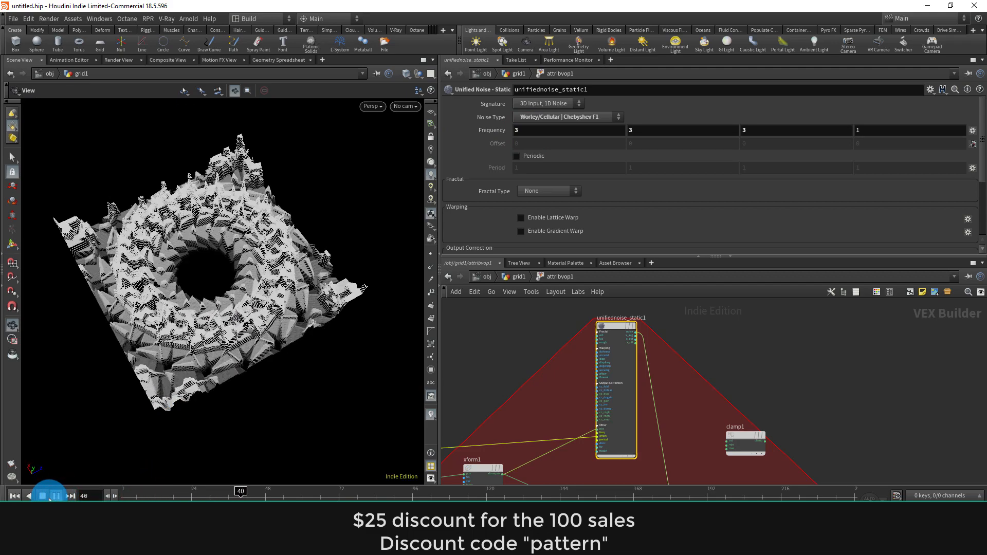
pyautogui.click(45, 496)
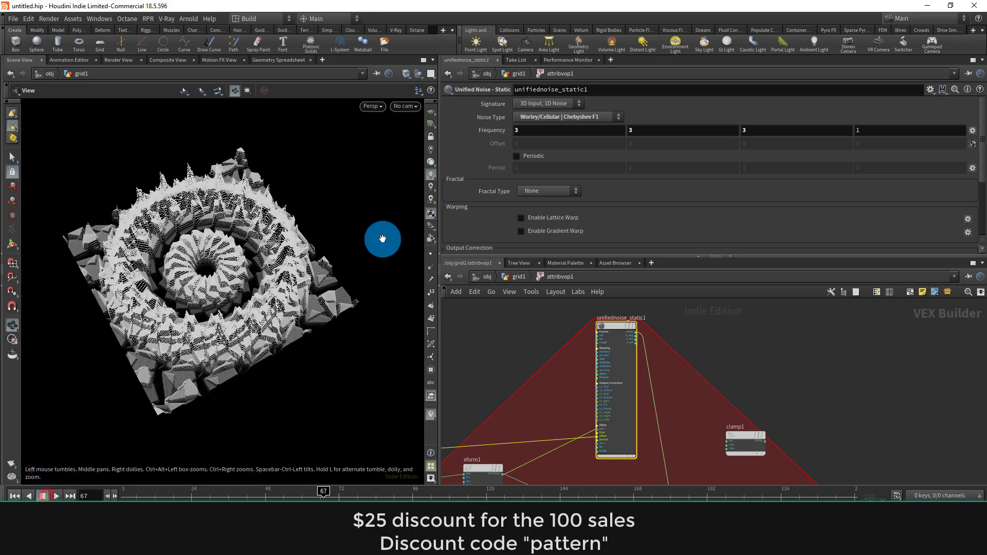
# Step: Change the noise type to Worley/Cellular | Manhattan F1 and play the animation from near the start
pyautogui.click(589, 119)
pyautogui.click(592, 209)
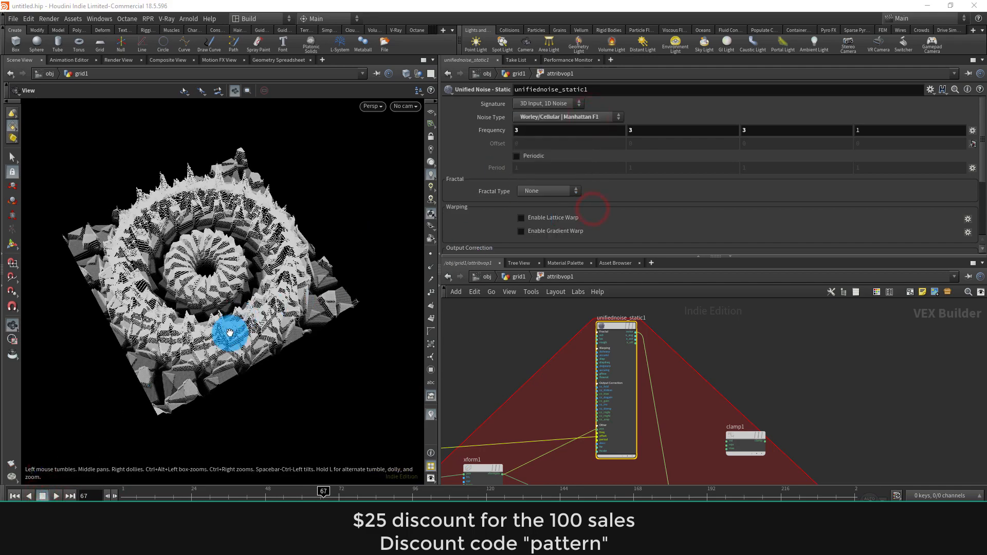
pyautogui.click(136, 492)
pyautogui.click(56, 496)
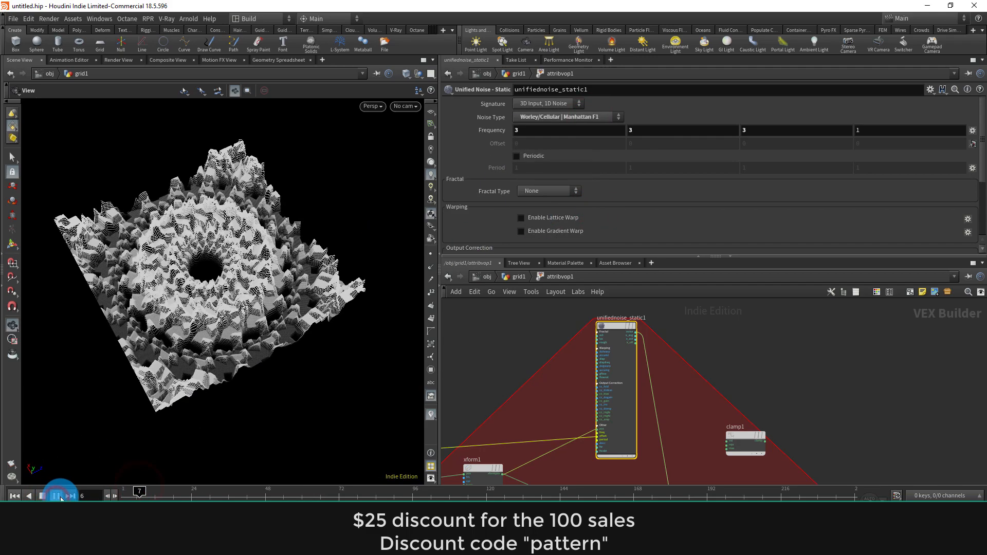
pyautogui.click(43, 496)
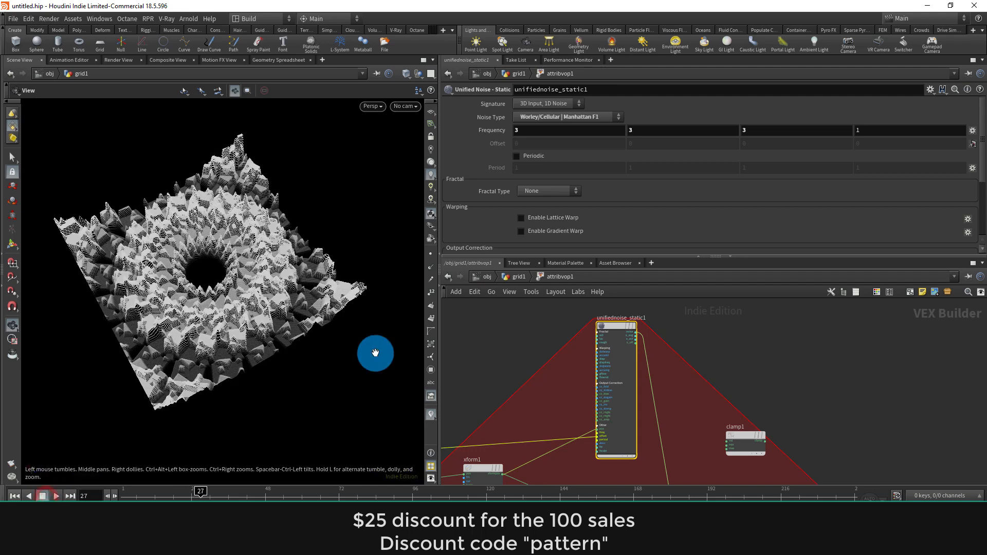
# Step: Insert a Fit Range node between the unified noise and stripes1, with source min 0.067 and source max 0.7
pyautogui.moveTo(750, 370); pyautogui.dragTo(700, 298, button='middle')
pyautogui.moveTo(761, 375); pyautogui.dragTo(720, 340, button='middle')
pyautogui.press('Tab')
pyautogui.write('f')
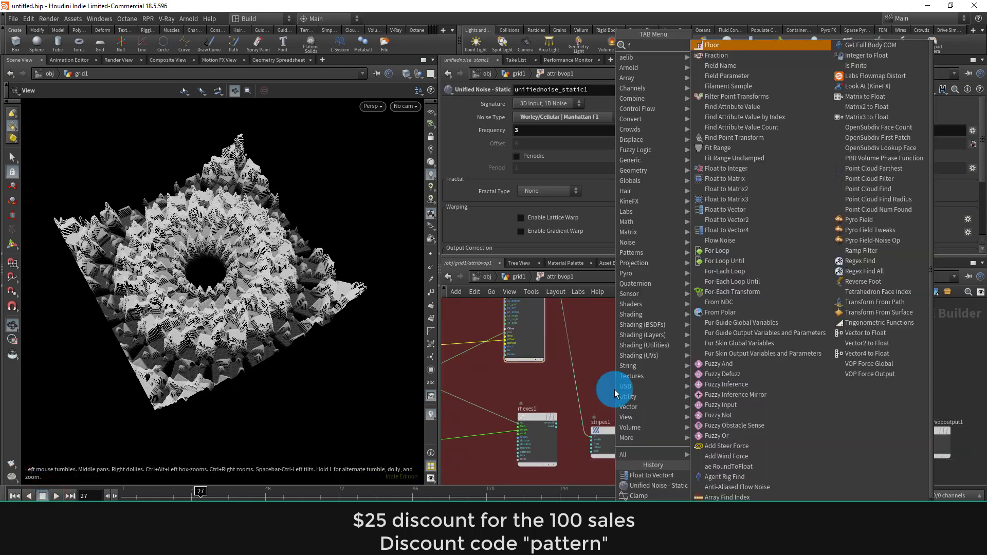
pyautogui.write('it')
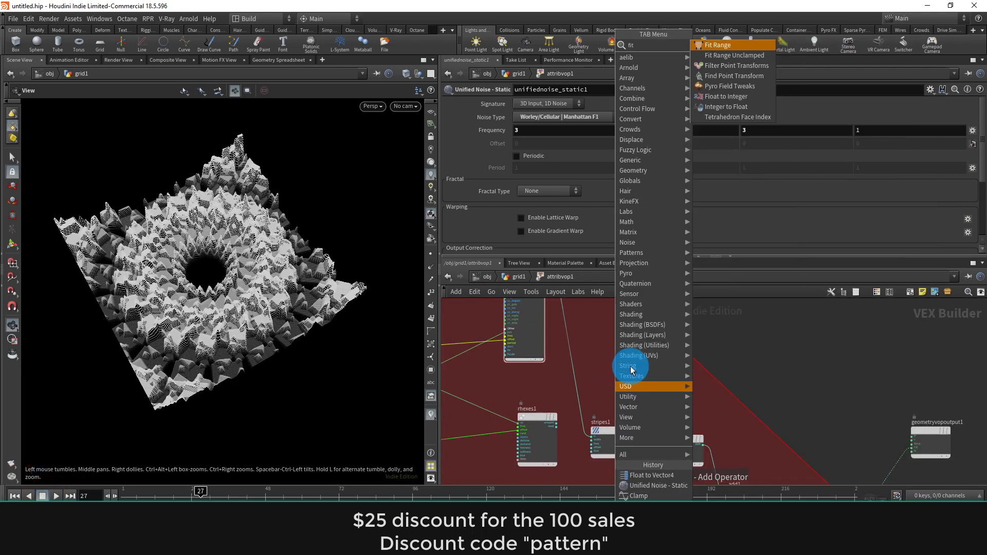
pyautogui.click(726, 46)
pyautogui.click(578, 365)
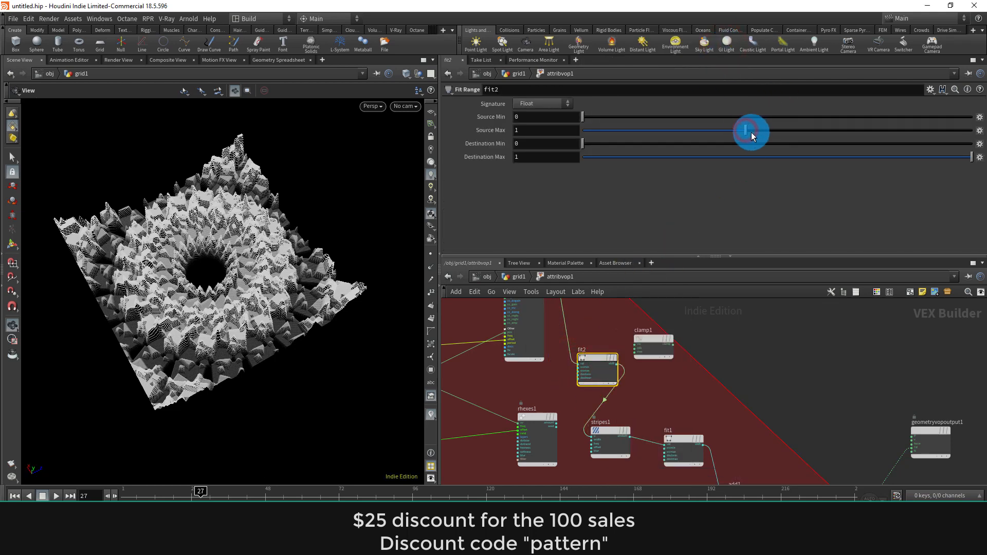
pyautogui.moveTo(807, 132); pyautogui.dragTo(855, 131)
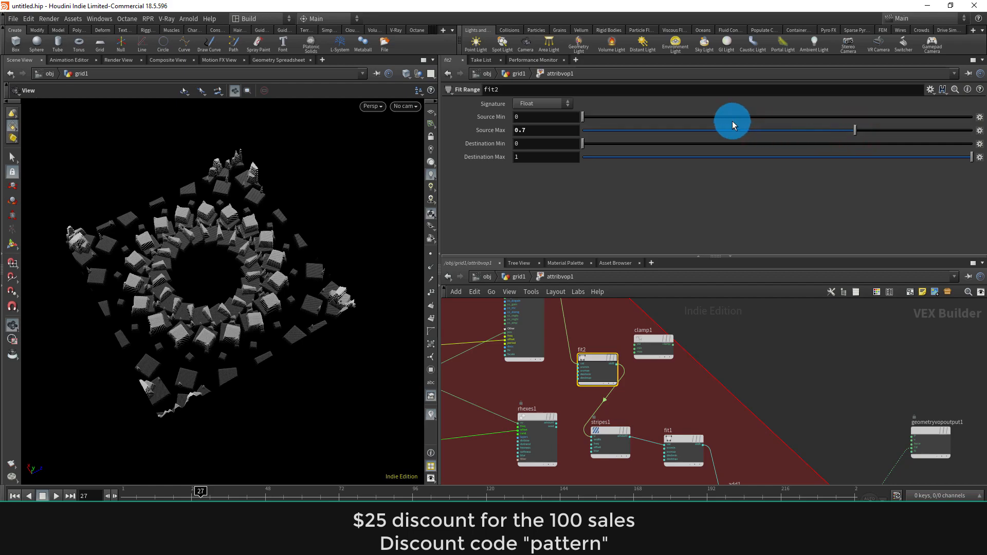
pyautogui.moveTo(707, 120); pyautogui.dragTo(681, 122)
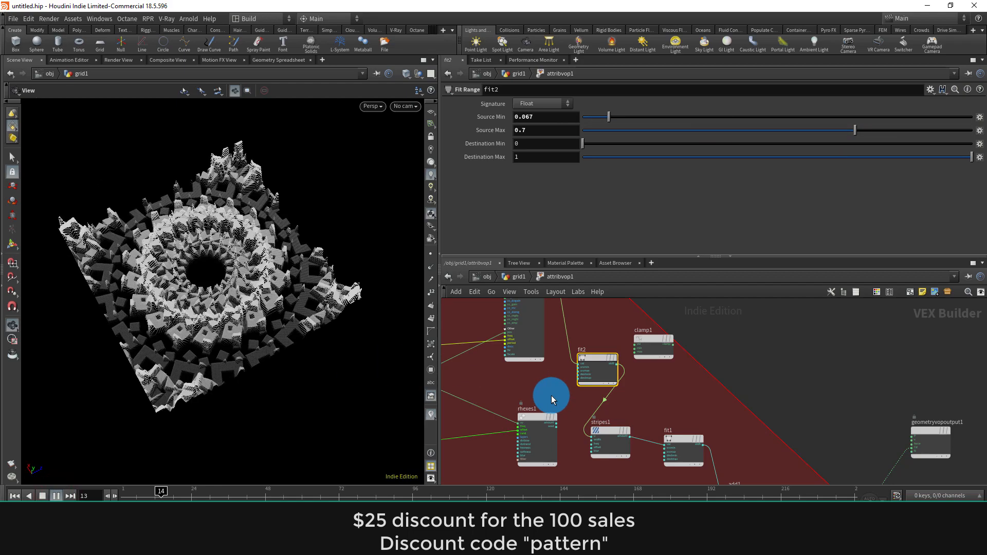
# Step: Try different multipliers on mulconst1 during playback, ending at 0.458
pyautogui.moveTo(551, 395); pyautogui.dragTo(869, 384, button='middle')
pyautogui.moveTo(680, 375); pyautogui.dragTo(788, 354, button='middle')
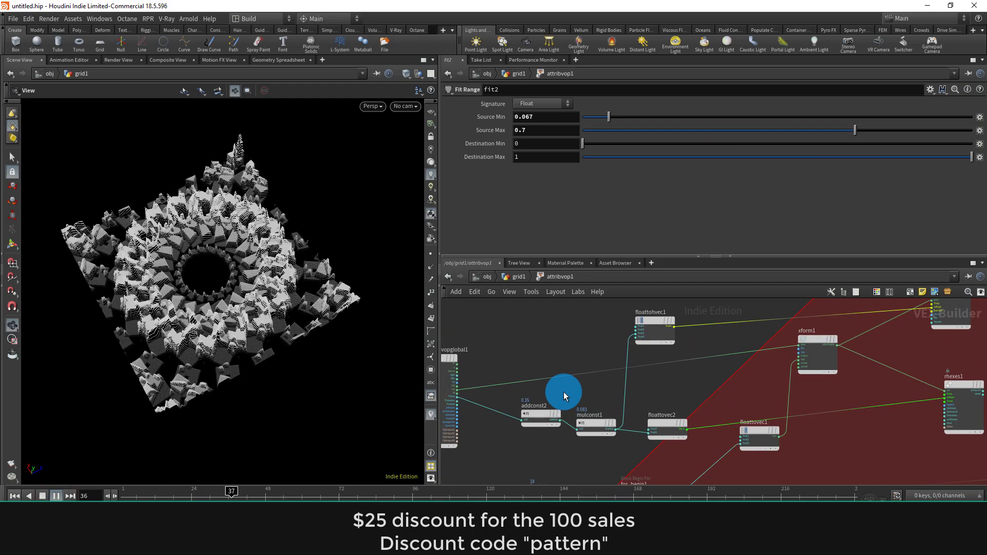
pyautogui.moveTo(564, 392); pyautogui.dragTo(536, 434)
pyautogui.moveTo(592, 393); pyautogui.dragTo(599, 453)
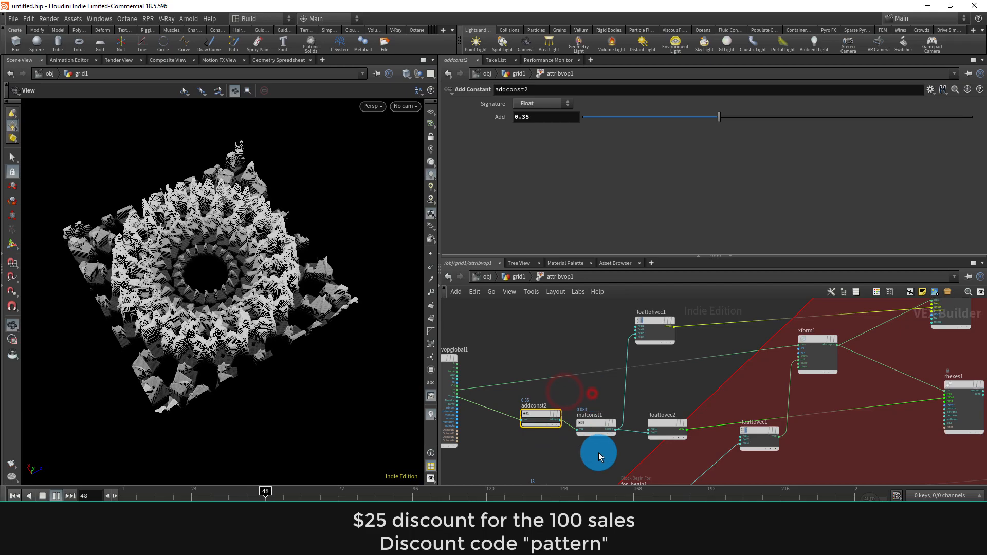
pyautogui.click(900, 118)
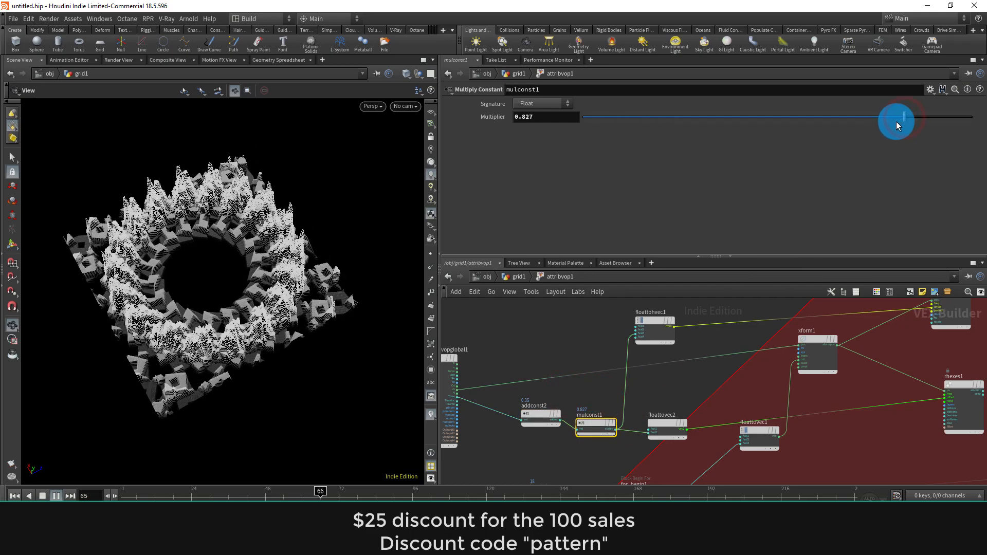
pyautogui.click(760, 117)
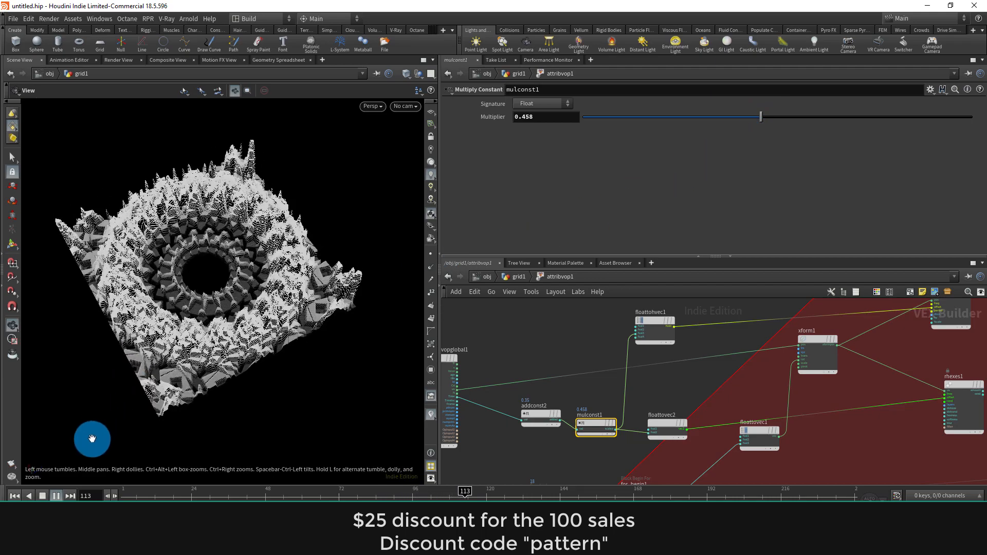
# Step: Connect the rhexes1 amount output to the stripes1 input in place of fit2, and play the animation
pyautogui.moveTo(589, 385); pyautogui.dragTo(414, 403, button='middle')
pyautogui.moveTo(668, 387); pyautogui.dragTo(526, 412, button='middle')
pyautogui.moveTo(713, 339); pyautogui.dragTo(664, 294, button='middle')
pyautogui.scroll(3, 710, 347)
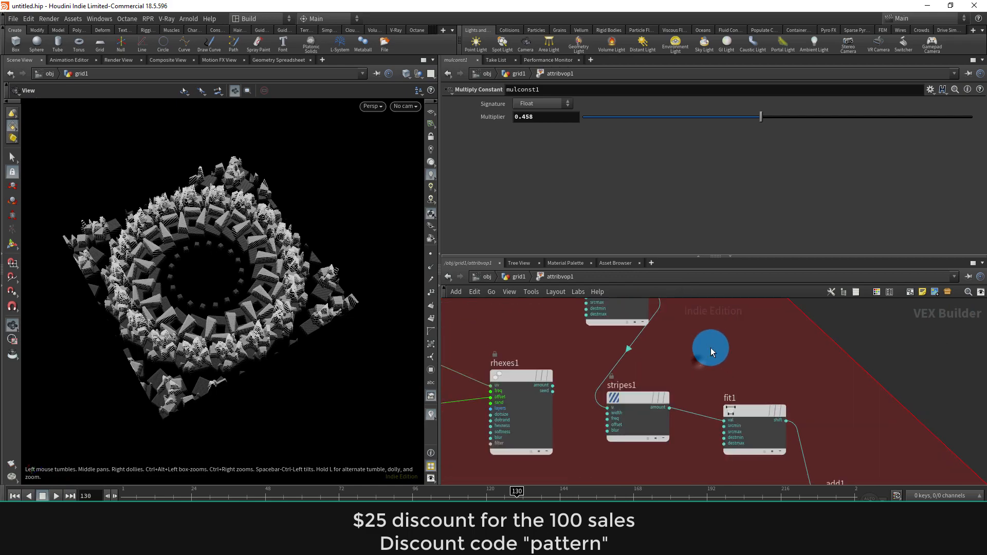
pyautogui.click(603, 410)
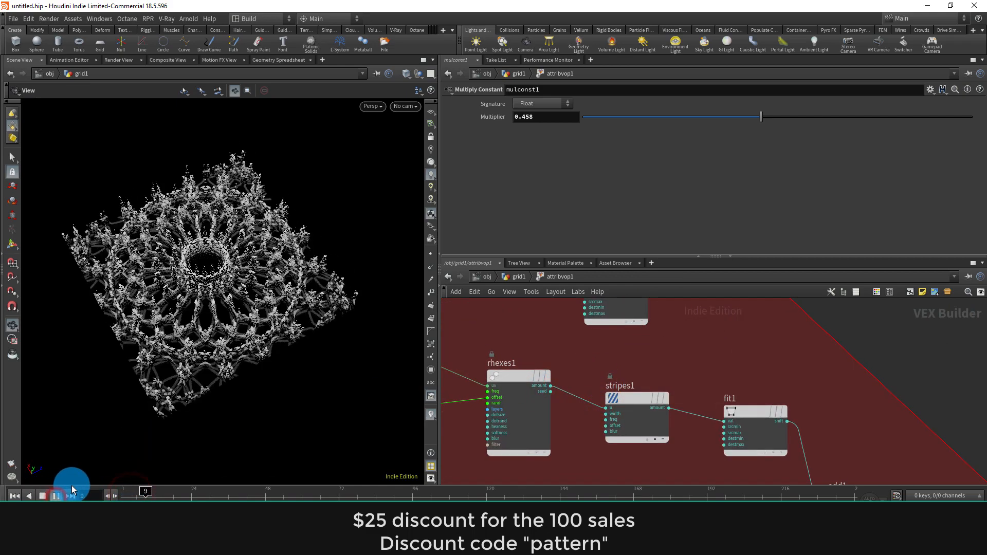
pyautogui.click(43, 496)
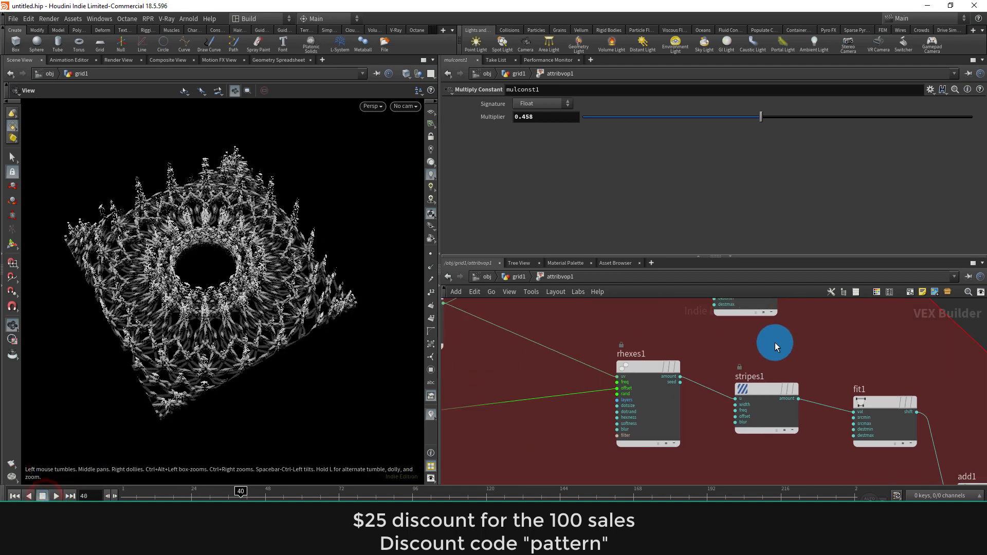
# Step: Lower the mulconst1 multiplier to 0.116
pyautogui.scroll(-5, 797, 342)
pyautogui.moveTo(563, 372); pyautogui.dragTo(632, 370, button='middle')
pyautogui.scroll(4, 629, 341)
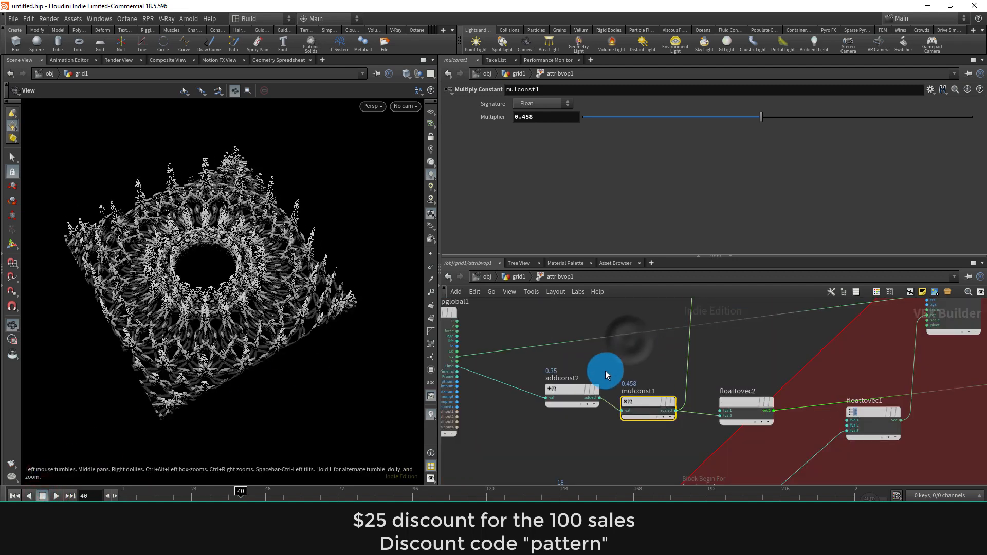
pyautogui.click(629, 117)
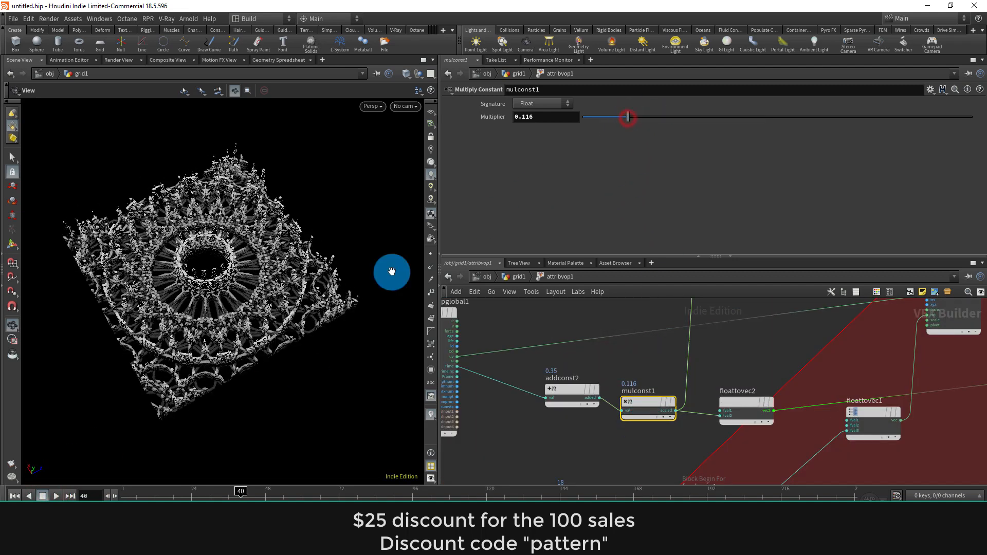
# Step: Play the slowed hex animation and examine the displaced pattern from several angles
pyautogui.click(60, 496)
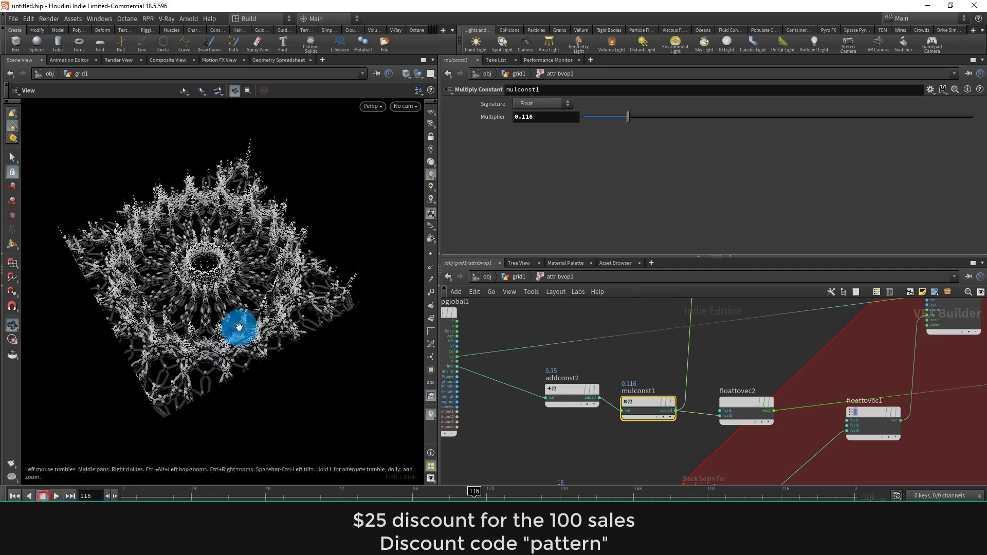
pyautogui.moveTo(236, 326); pyautogui.dragTo(201, 343)
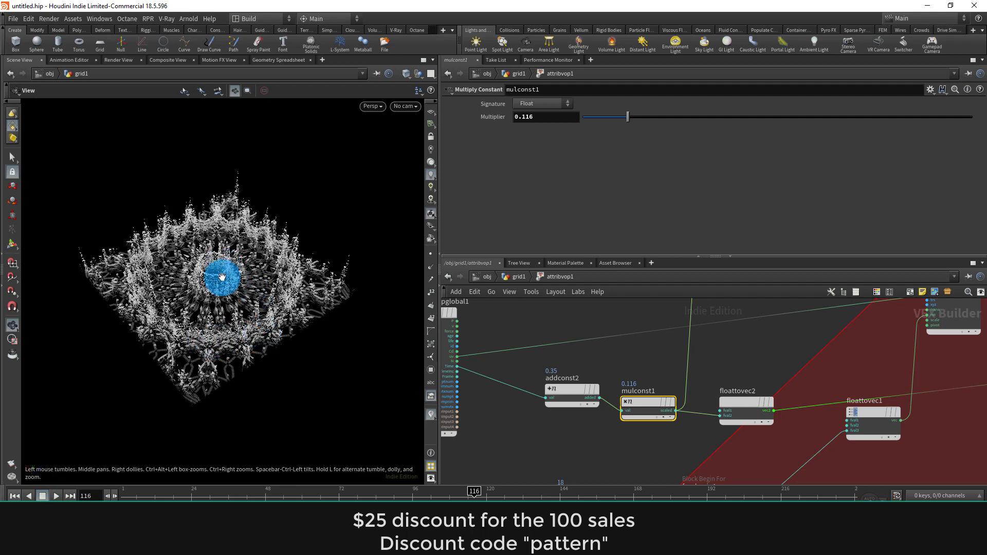
pyautogui.moveTo(222, 278); pyautogui.dragTo(246, 305)
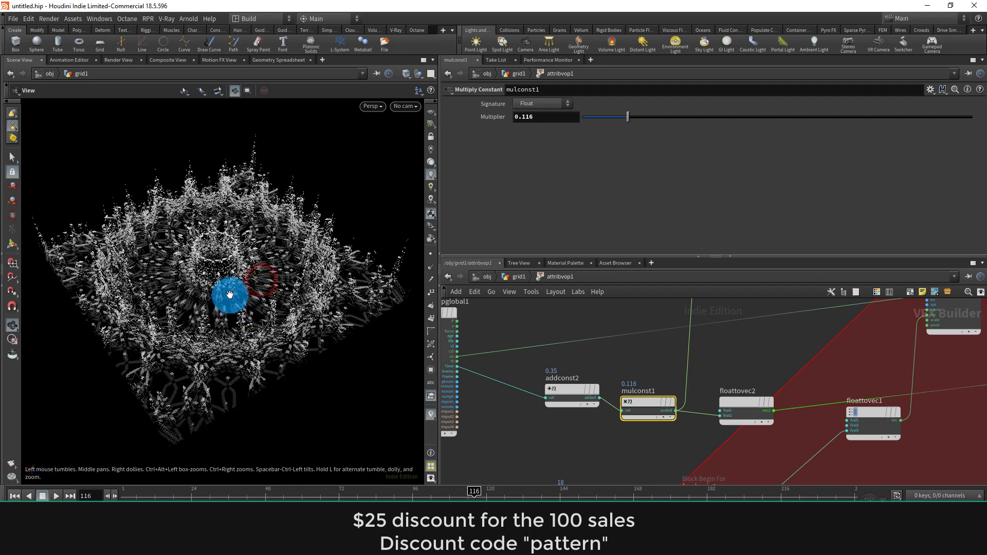
pyautogui.scroll(-4, 720, 370)
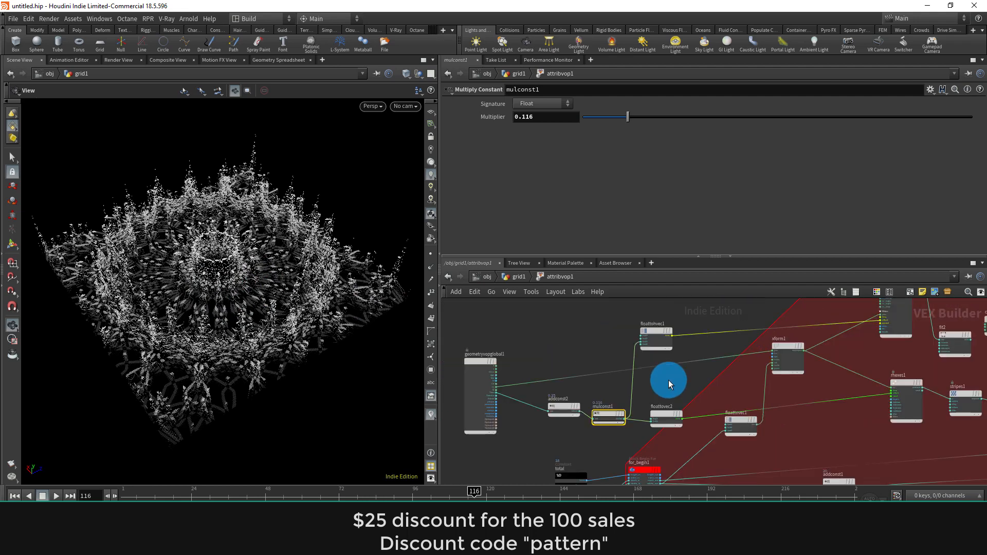